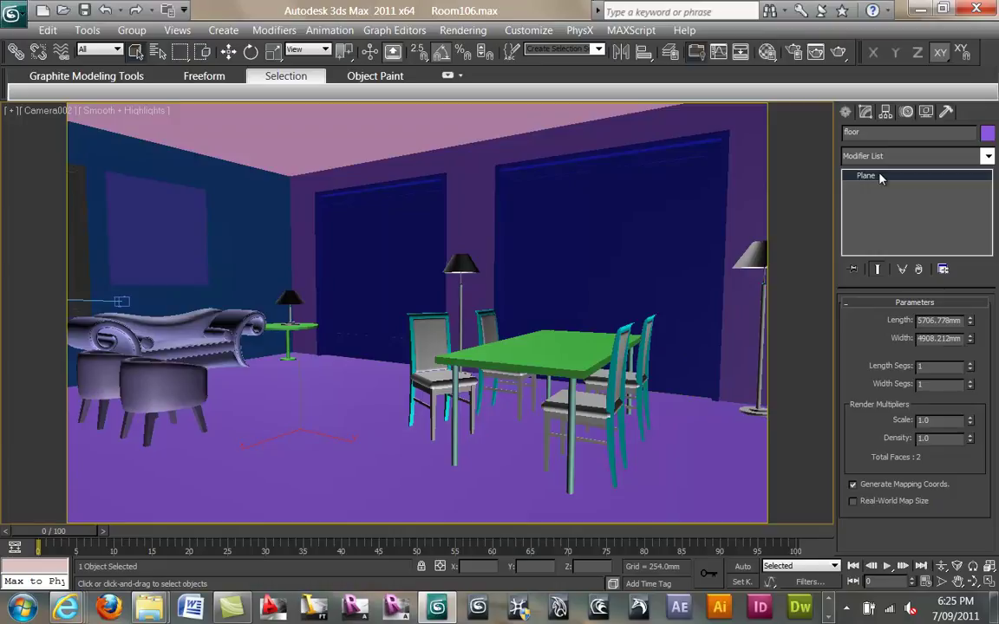
Isolate the selected floor and compare its wireframe and shaded displays in the camera viewport.
right_click(311, 386)
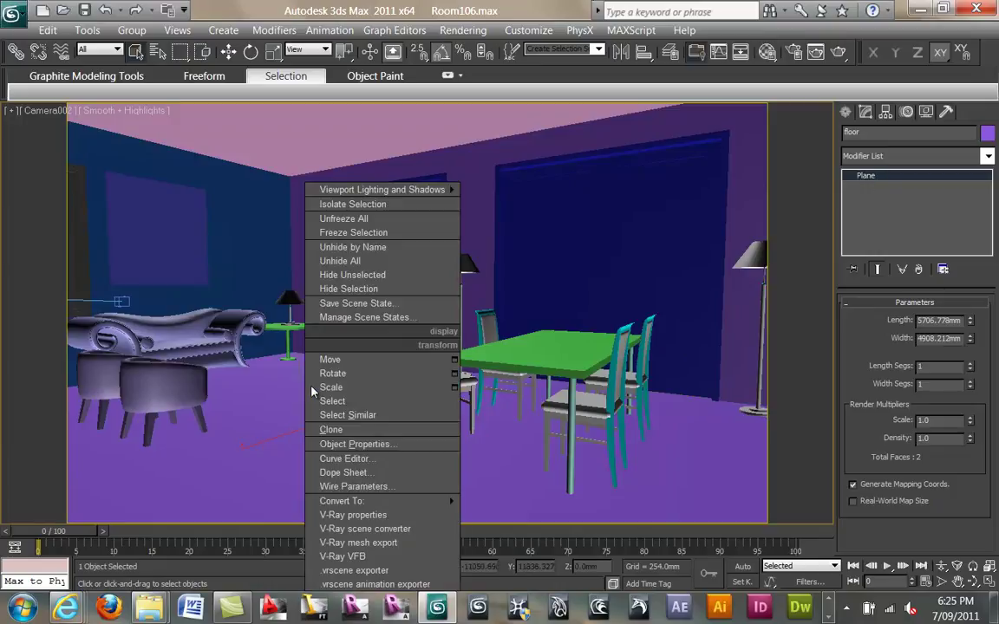
click(351, 205)
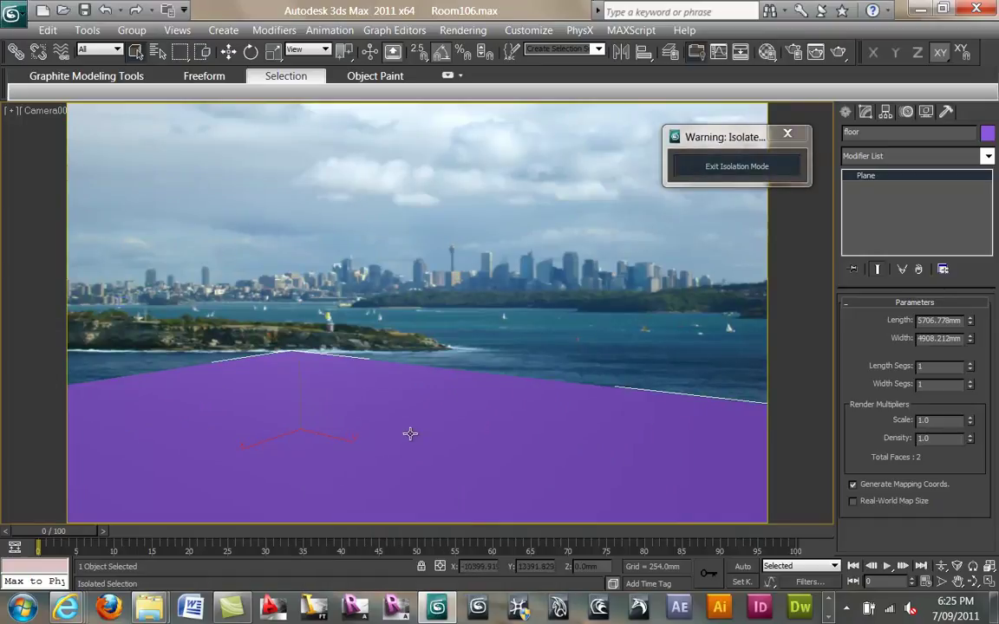
key(F3)
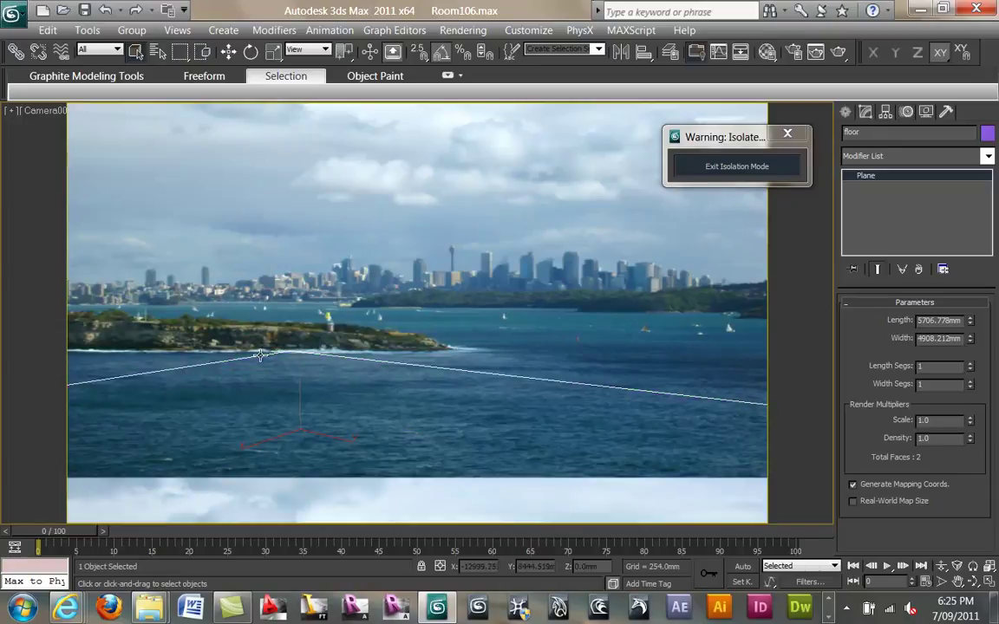
key(F3)
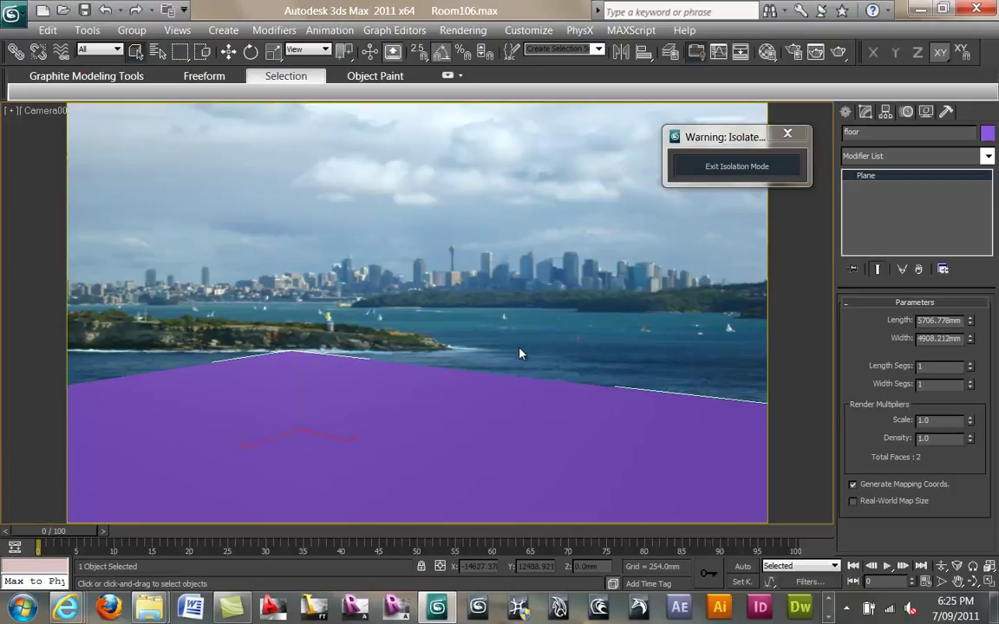
Turn off the background image display for the Camera002 viewport.
click(127, 111)
mouse_move(201, 299)
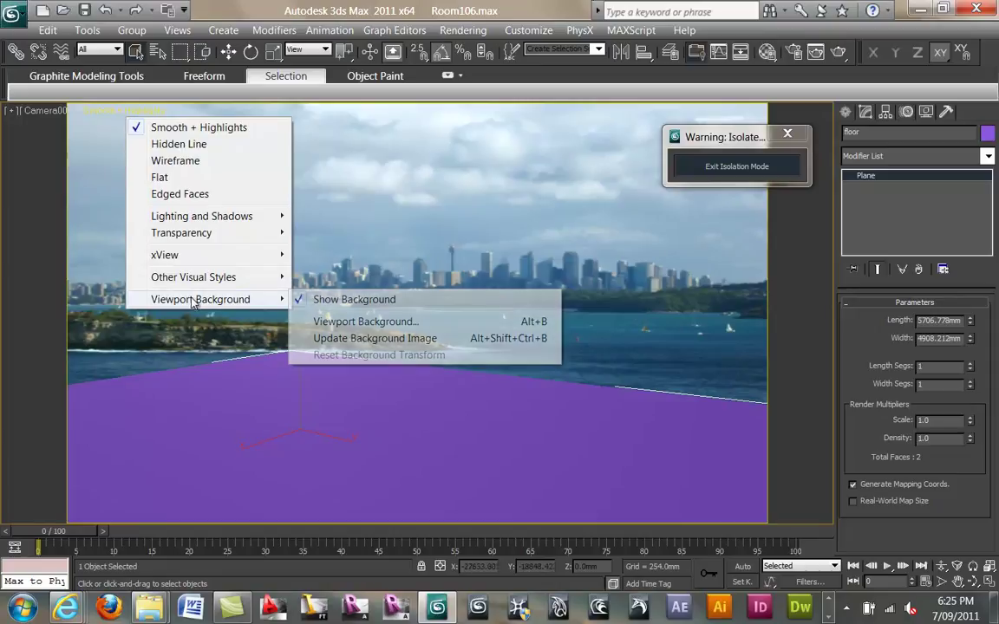
click(343, 322)
click(517, 375)
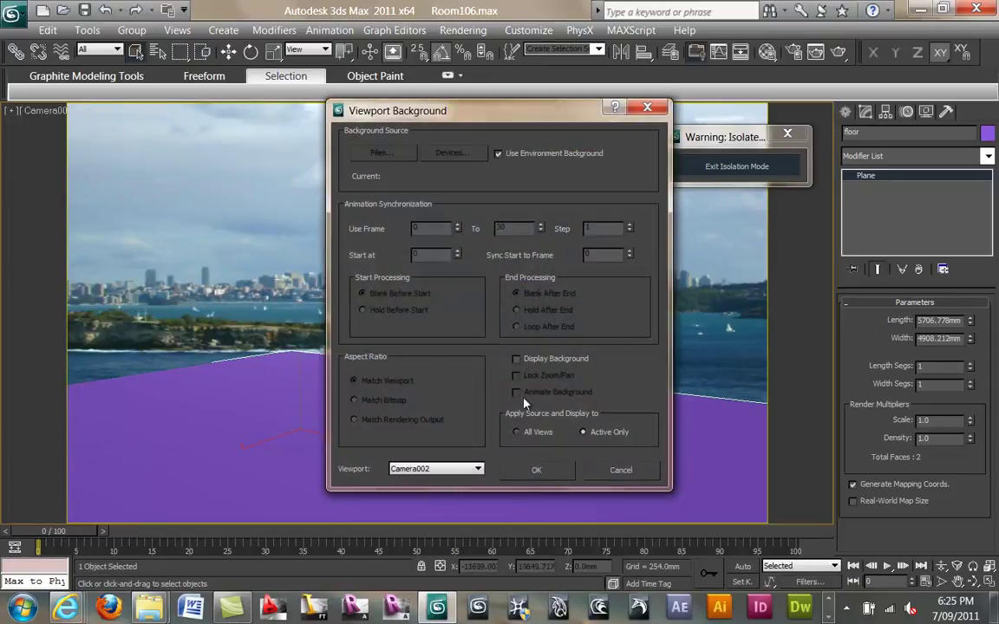
click(536, 471)
Review the environment background map in the environment and material settings, and exit isolation mode.
click(463, 29)
click(482, 150)
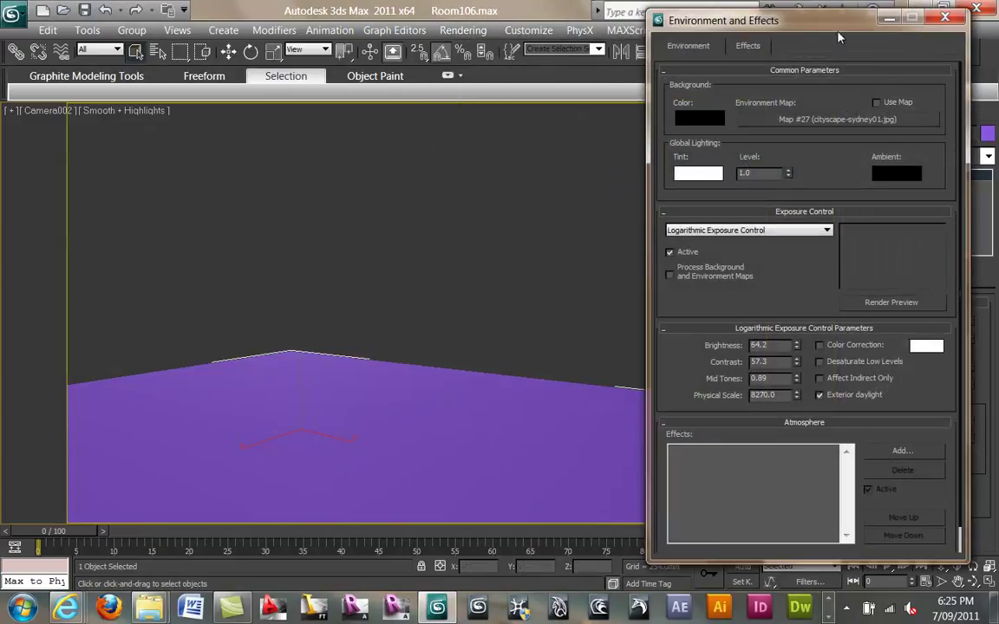
drag(837, 40, 381, 41)
click(767, 52)
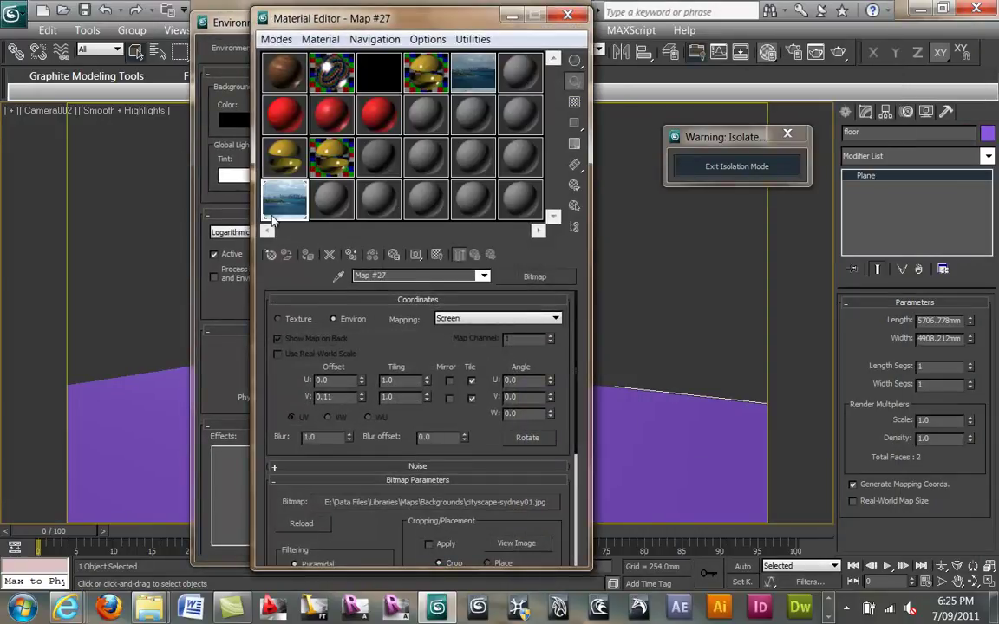
click(568, 15)
click(495, 12)
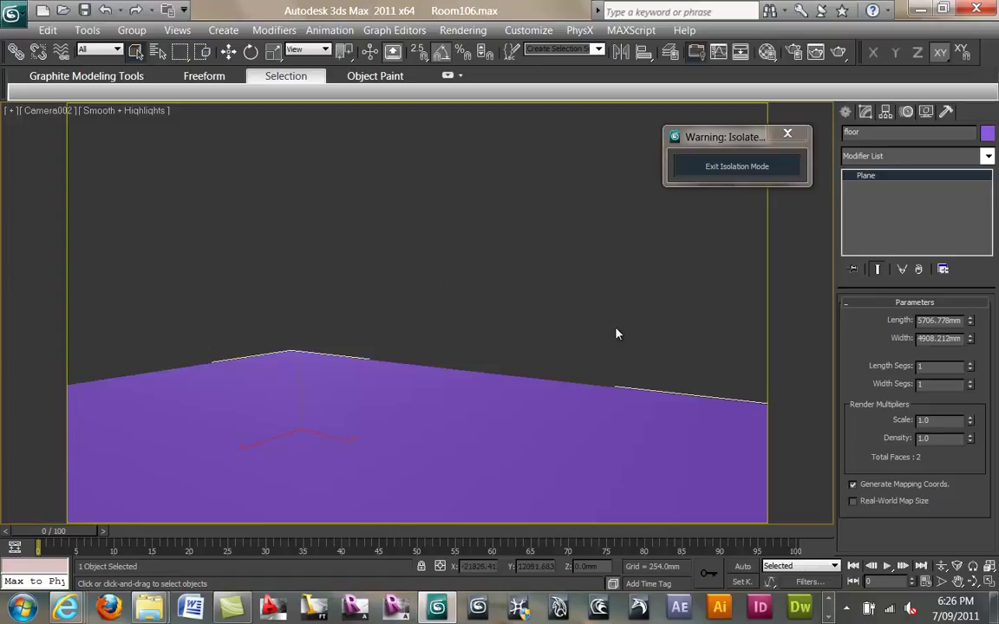
click(760, 173)
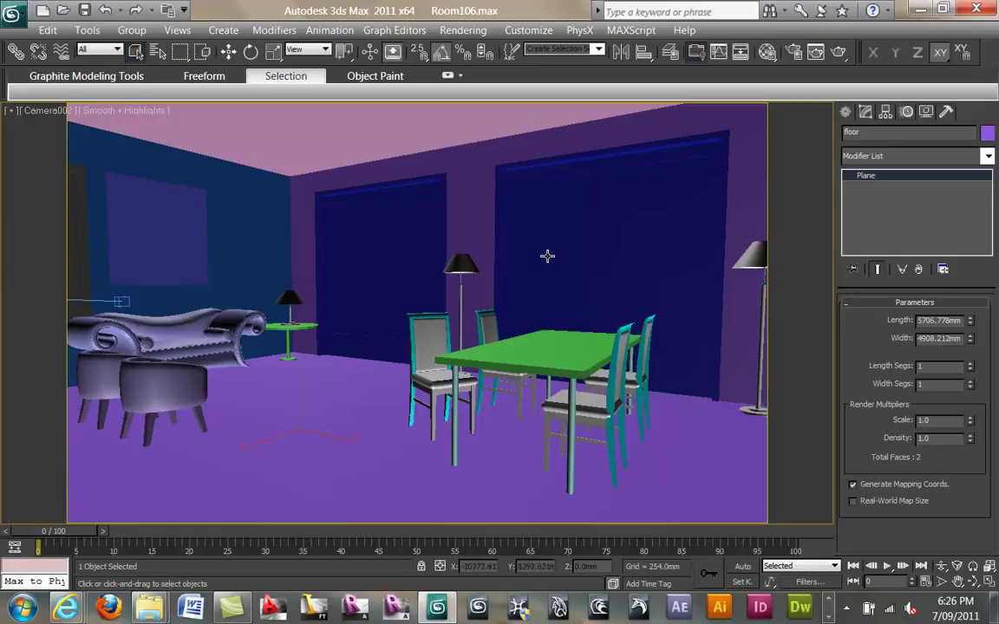
Change the unused material sample beside the cityscape map to the mental ray Arch & Design type.
click(767, 51)
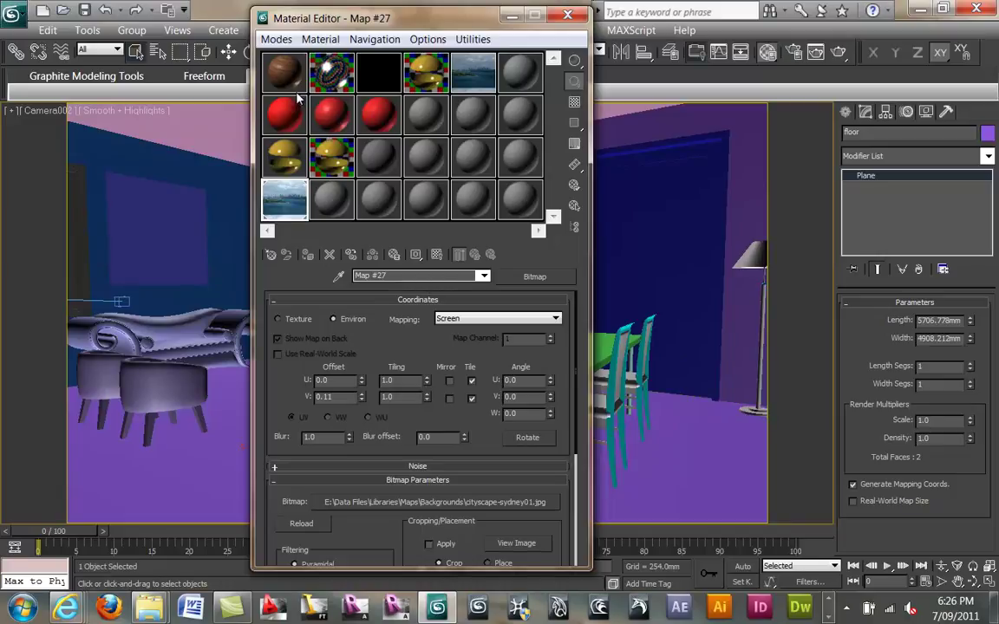
click(337, 209)
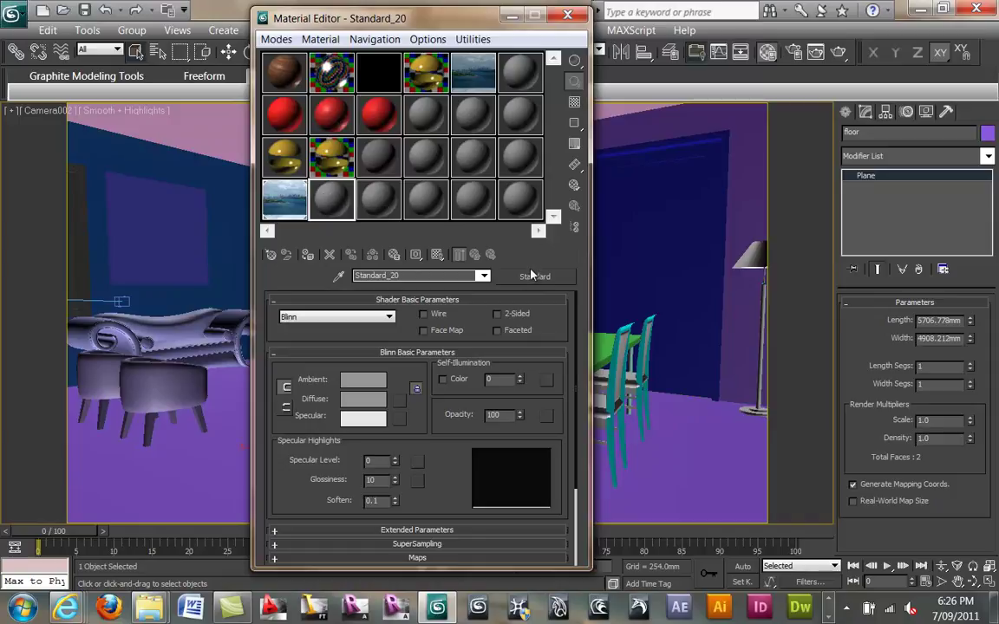
drag(436, 18, 421, 14)
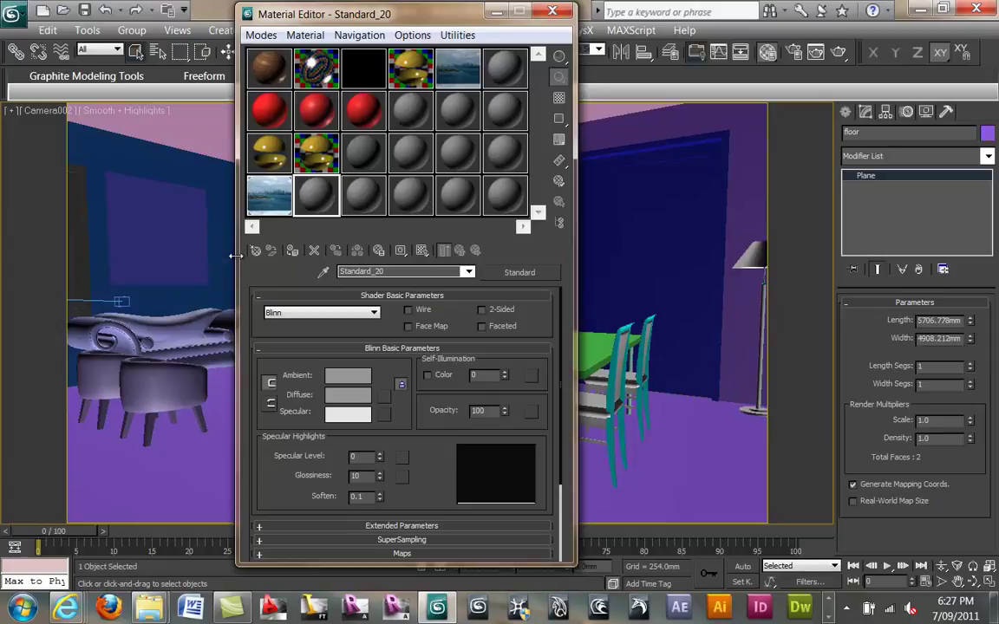
click(521, 272)
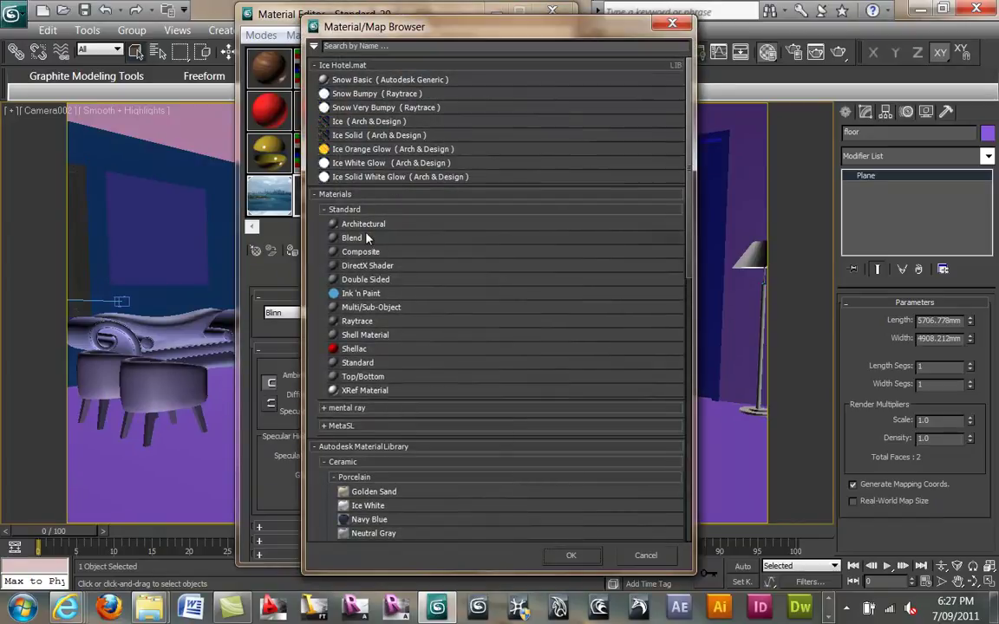
click(345, 407)
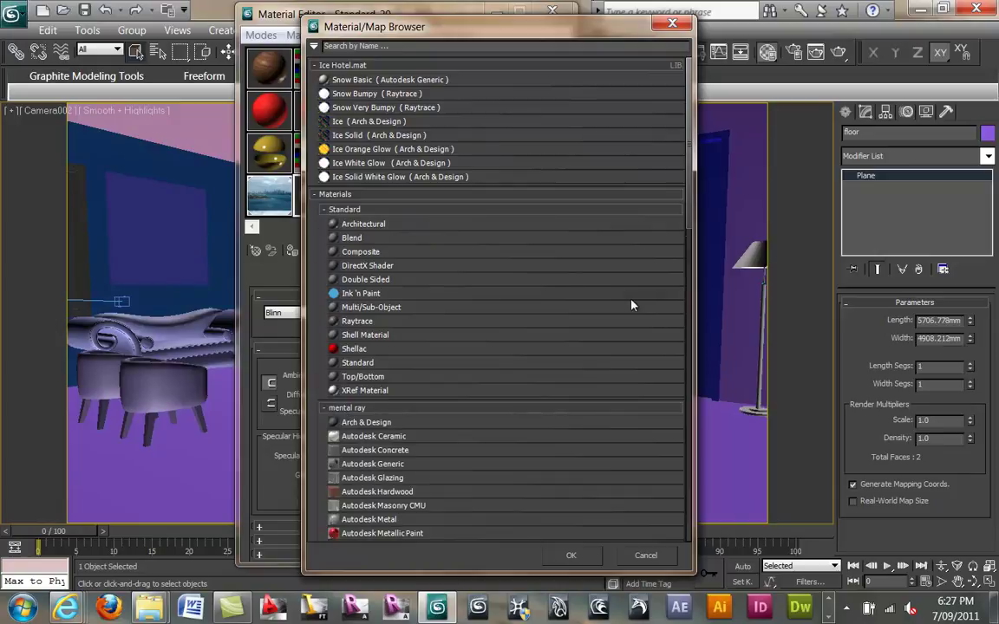
scroll(683, 258, down, 3)
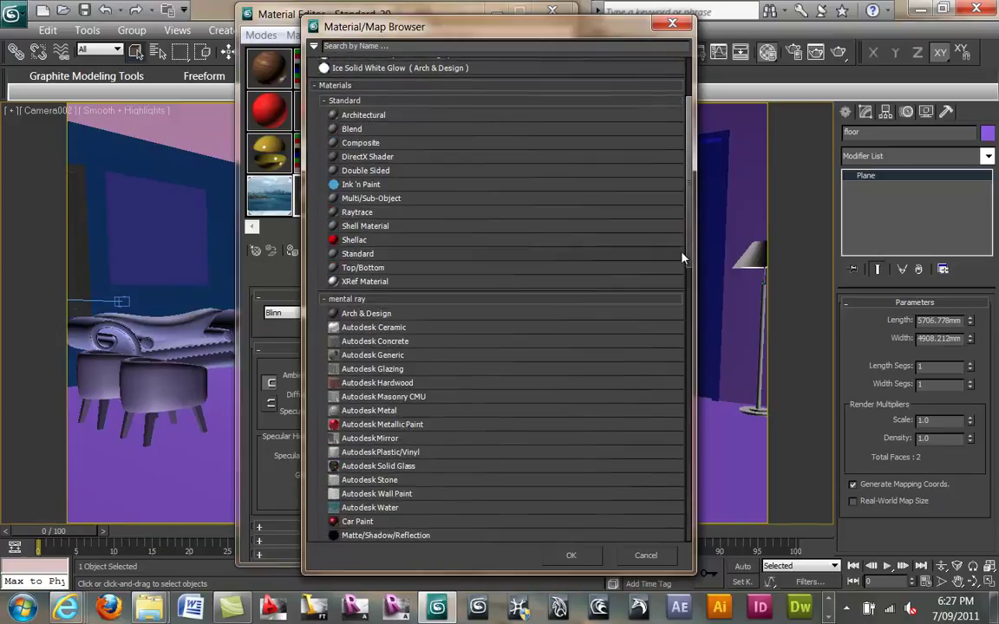
double_click(392, 317)
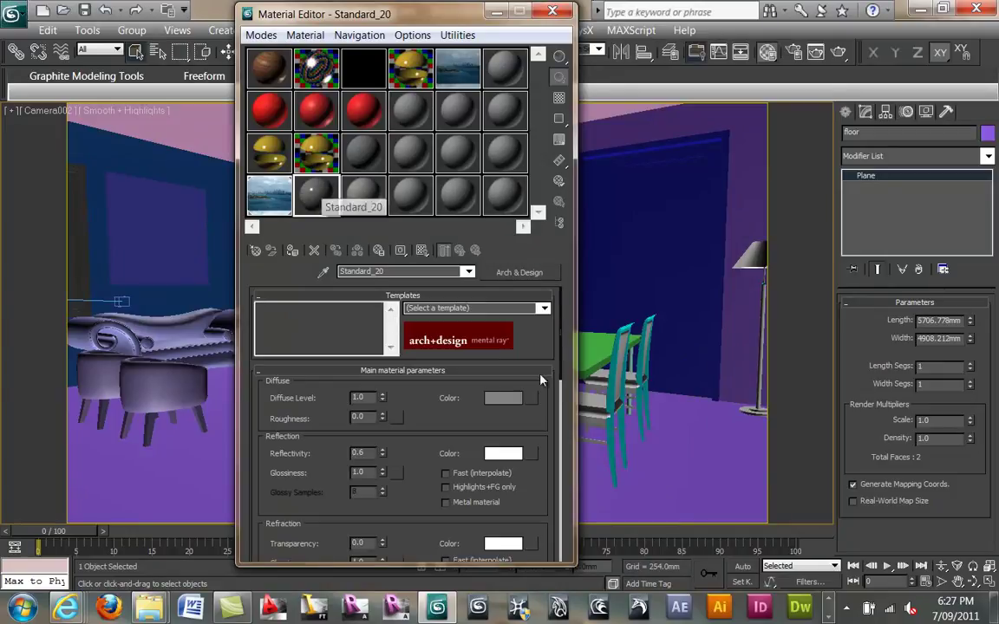
Apply the Glossy Varnished Wood template to the Arch & Design material.
click(543, 310)
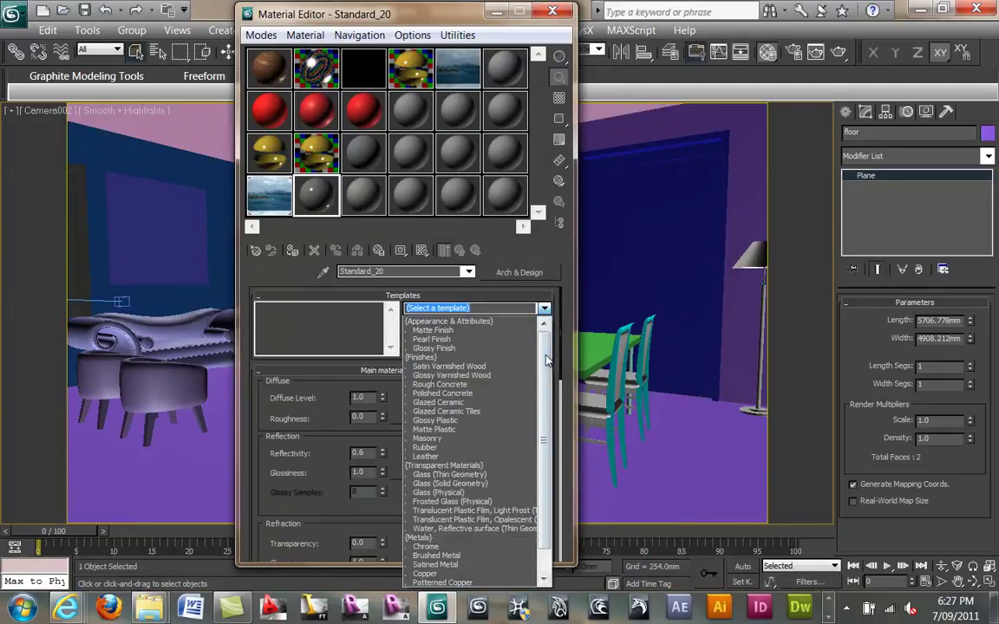
scroll(547, 345, down, 1)
scroll(546, 346, up, 1)
scroll(547, 345, down, 1)
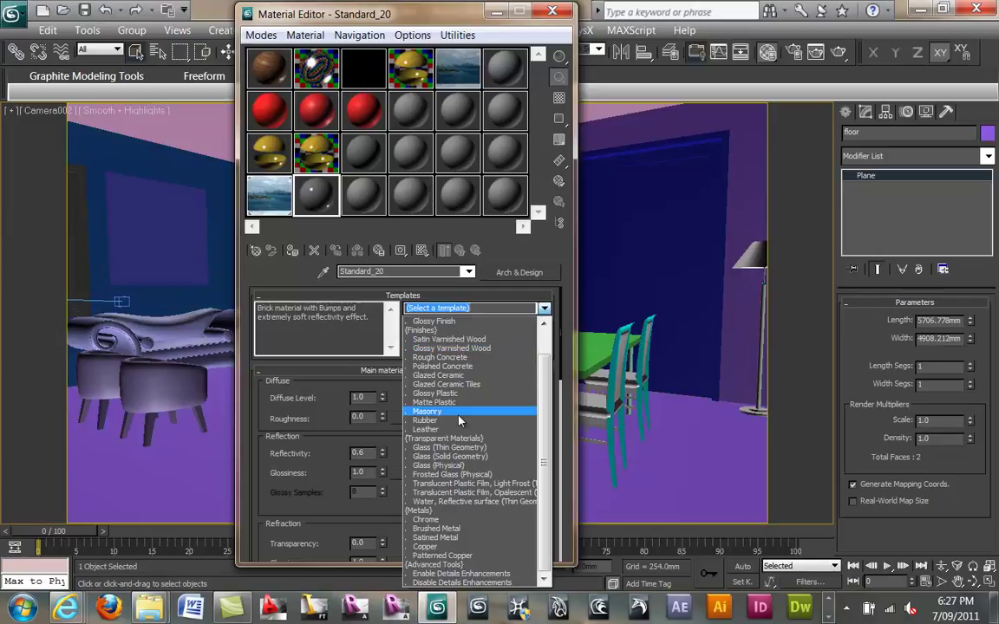
click(450, 349)
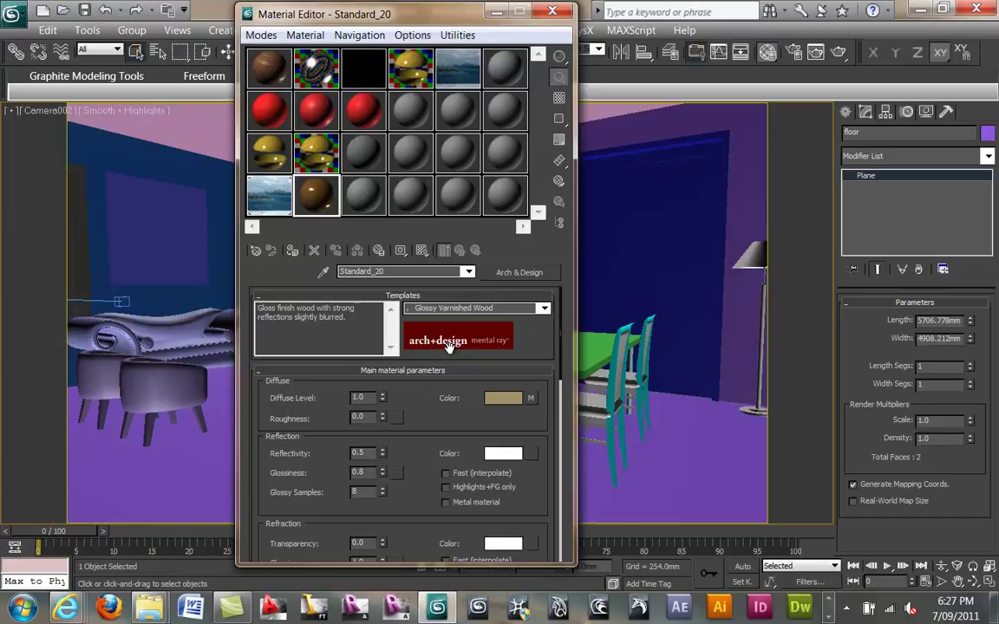
Inspect the varnished wood sample in an enlarged preview and close the preview.
drag(442, 22, 604, 20)
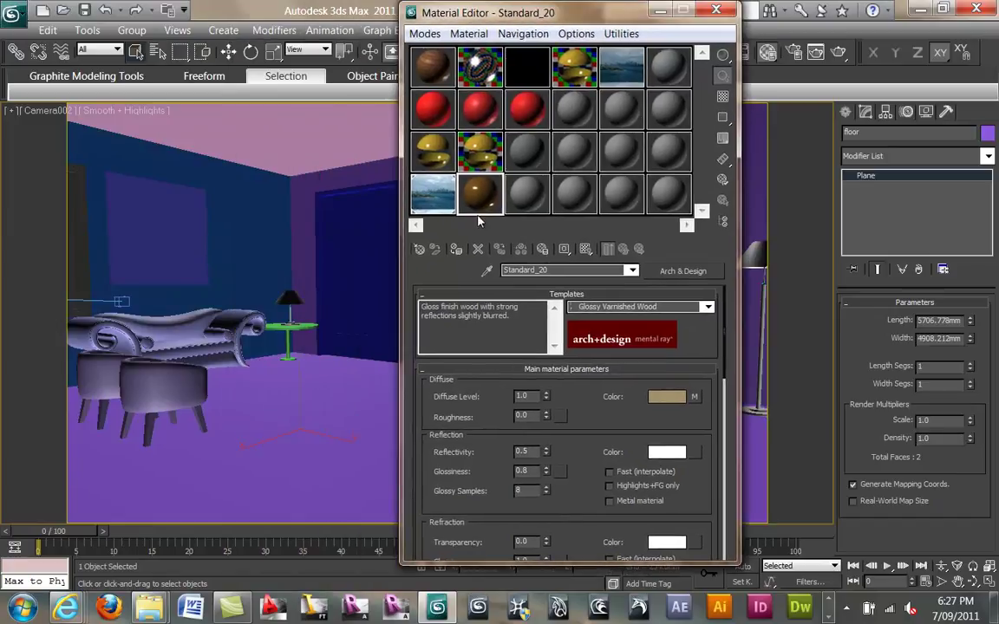
double_click(484, 201)
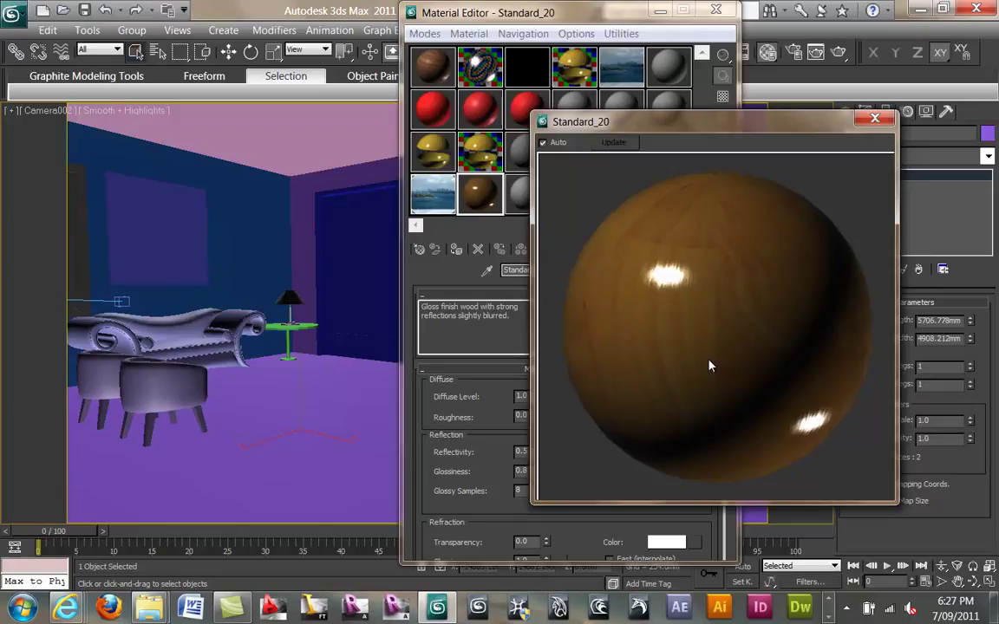
click(874, 118)
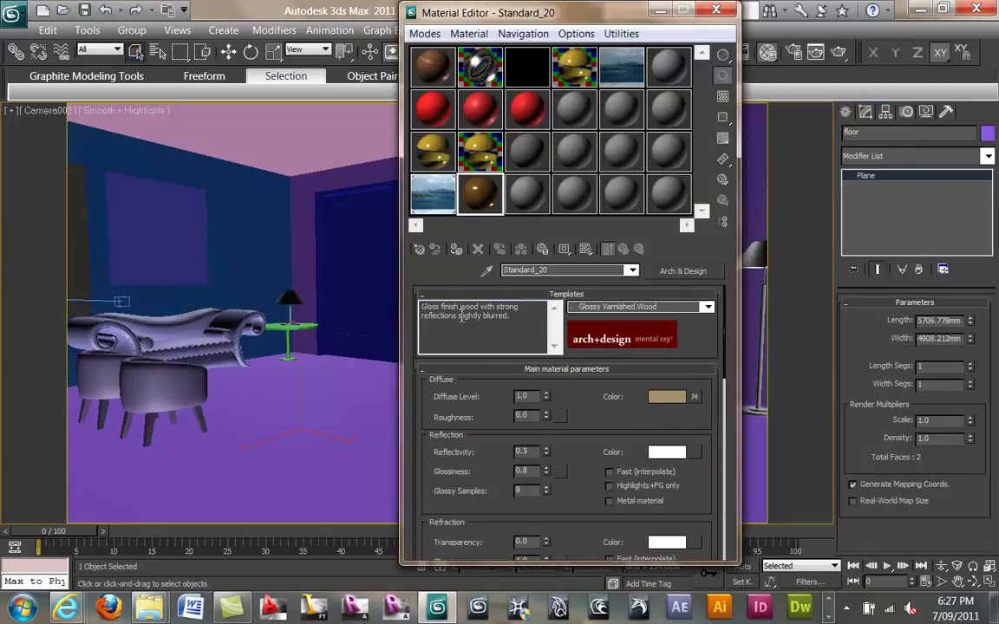
Assign the varnished wood material to the selected floor and show its texture in the viewport.
click(456, 250)
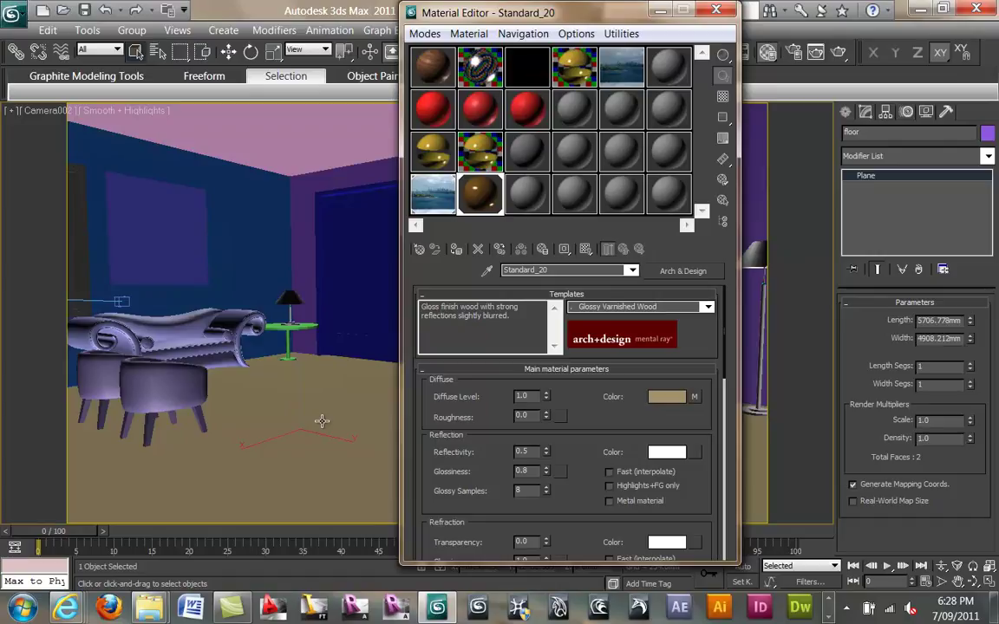
click(587, 249)
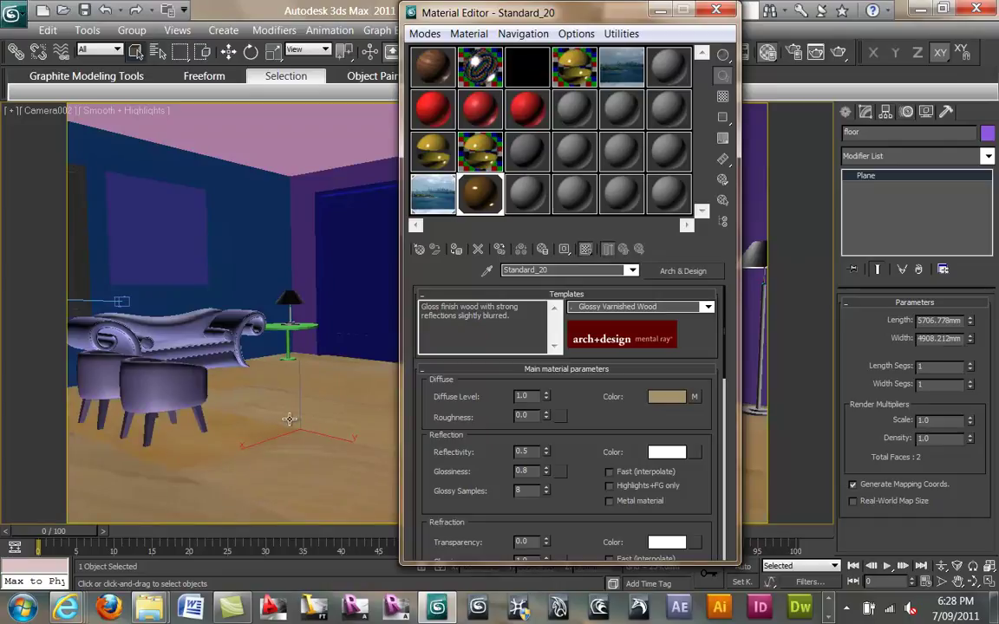
Enable Real-World Map Size for the floor plane.
drag(542, 16, 690, 529)
drag(751, 535, 584, 27)
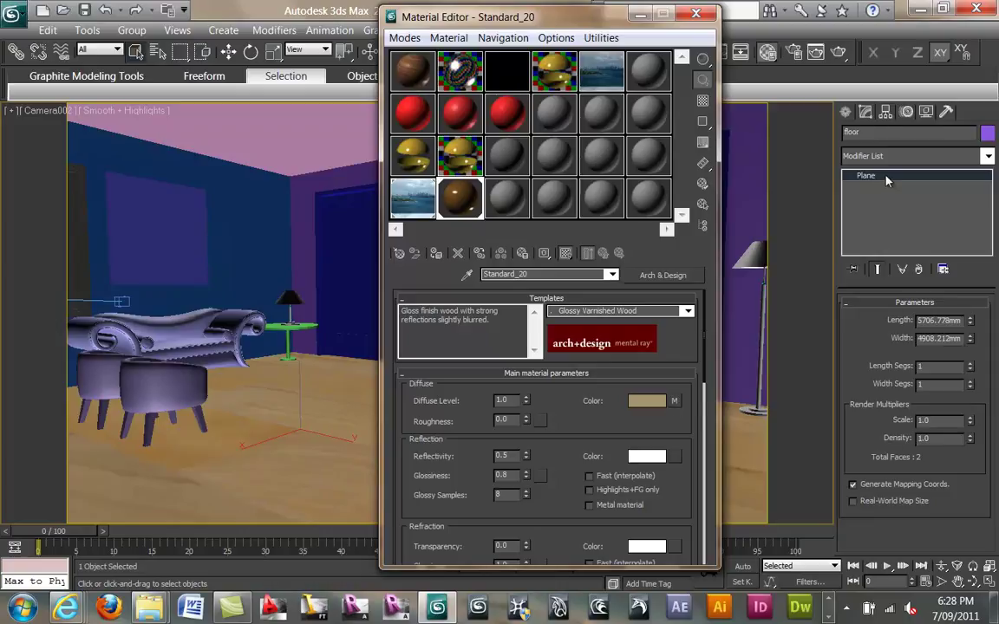
click(853, 503)
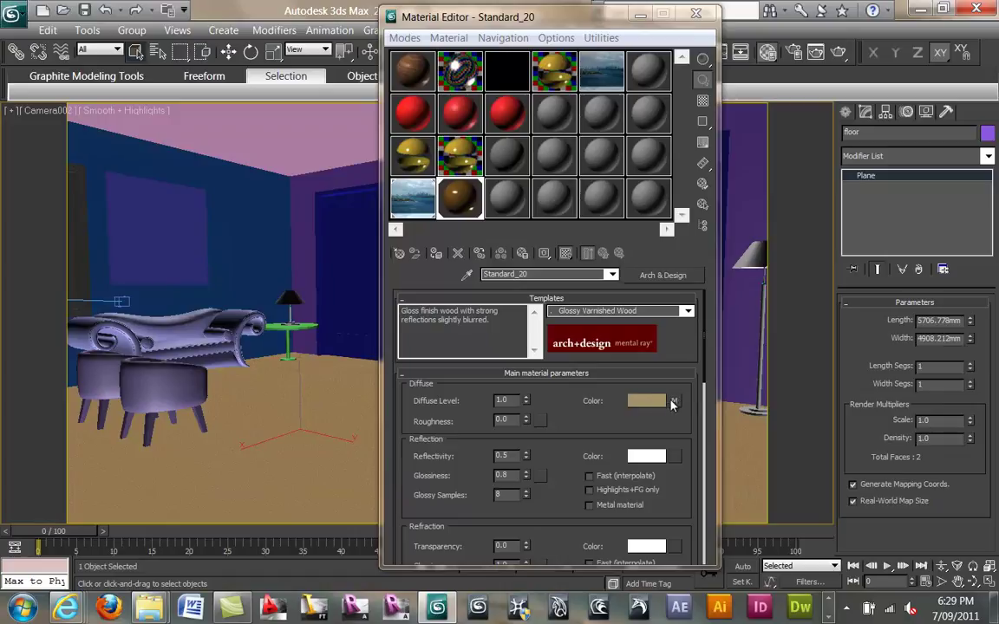
Expand the General Maps section of the varnished wood material and lengthen the Material Editor window.
scroll(393, 486, down, 5)
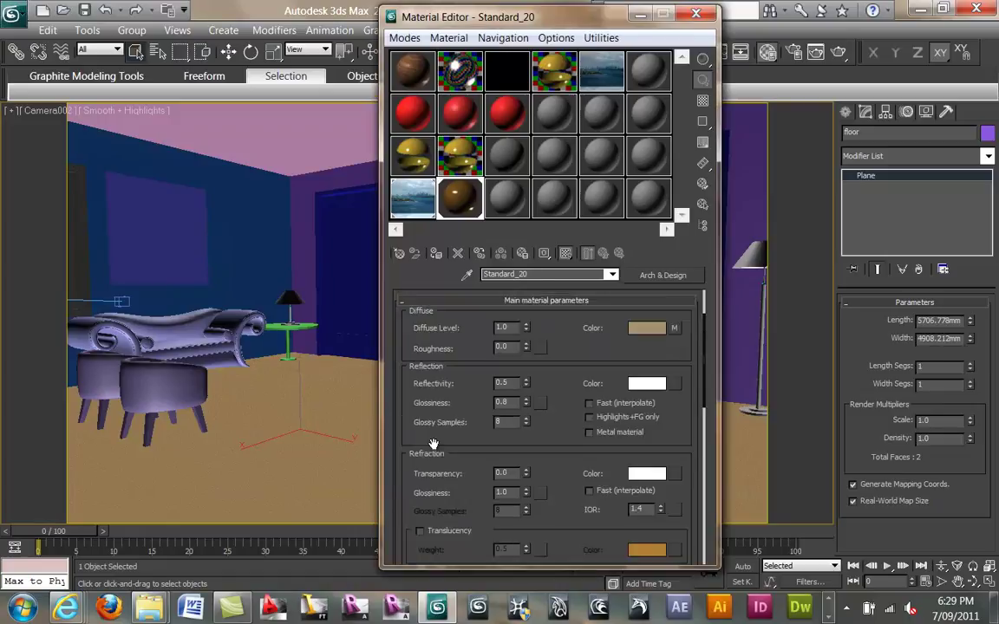
scroll(415, 445, down, 5)
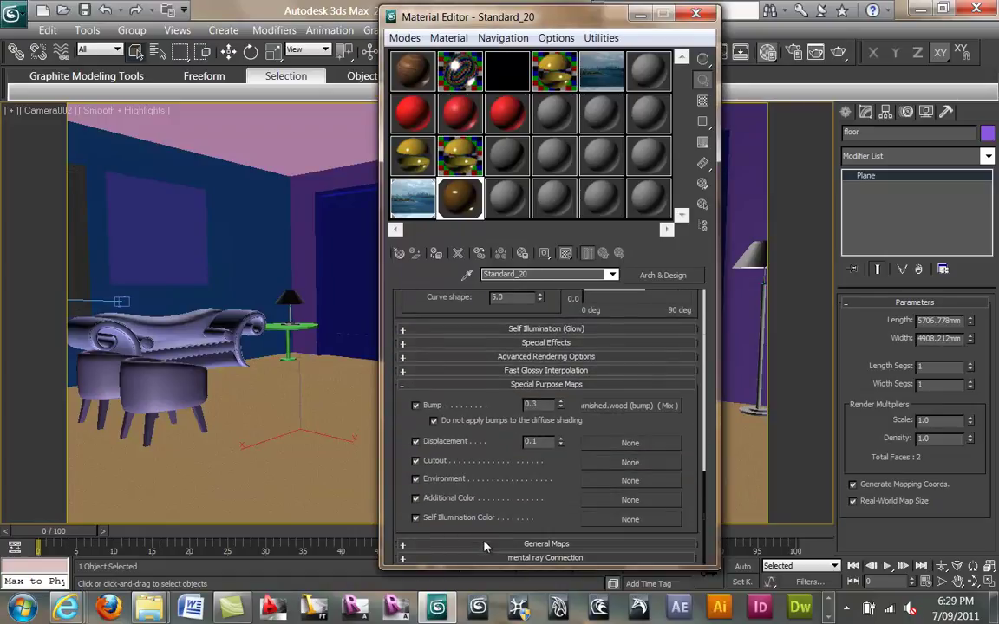
click(484, 544)
drag(441, 570, 444, 582)
Review the wood material's parameters and map slots, and open the settings of its Diffuse Color bitmap.
scroll(398, 378, up, 5)
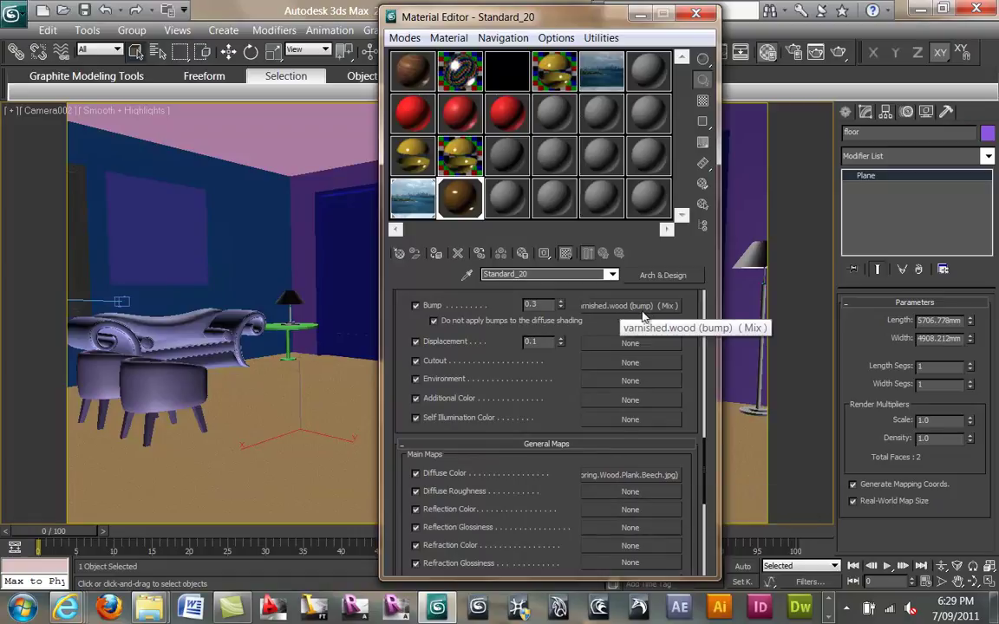
drag(403, 379, 384, 386)
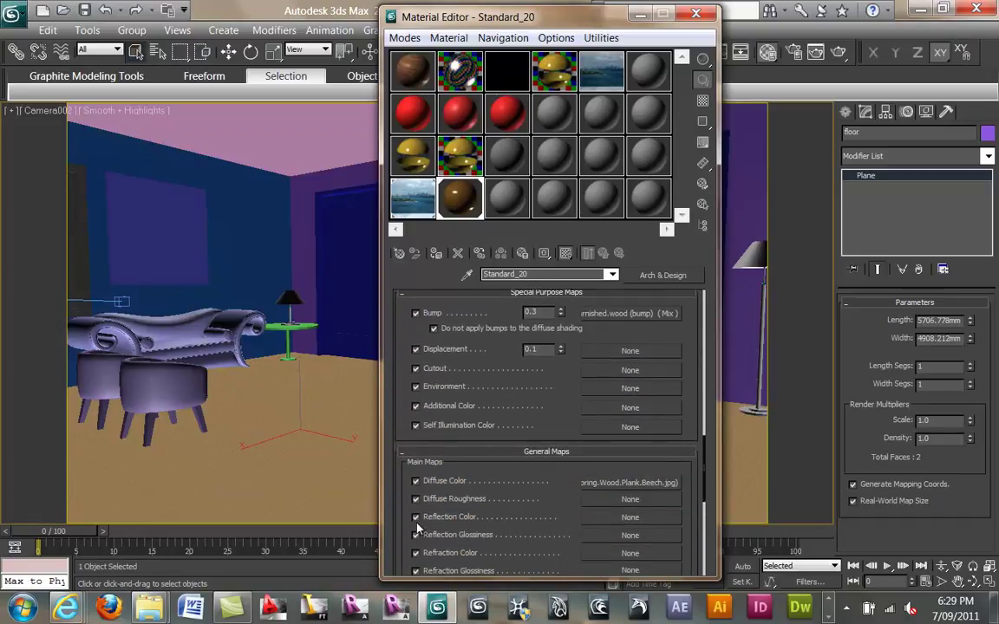
drag(397, 520, 398, 622)
drag(400, 377, 398, 566)
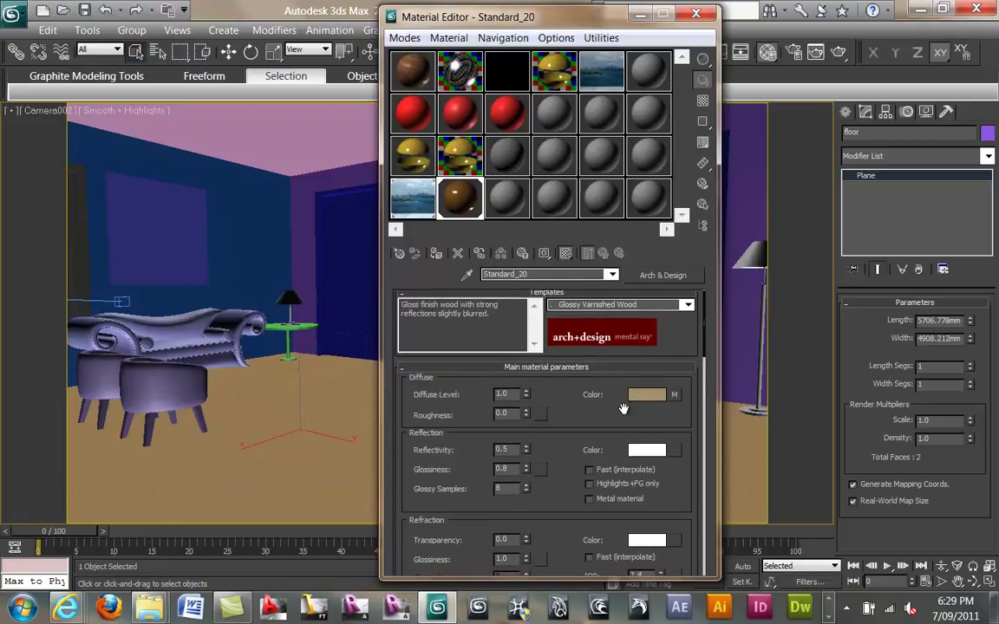
drag(403, 511, 368, 251)
scroll(392, 367, down, 10)
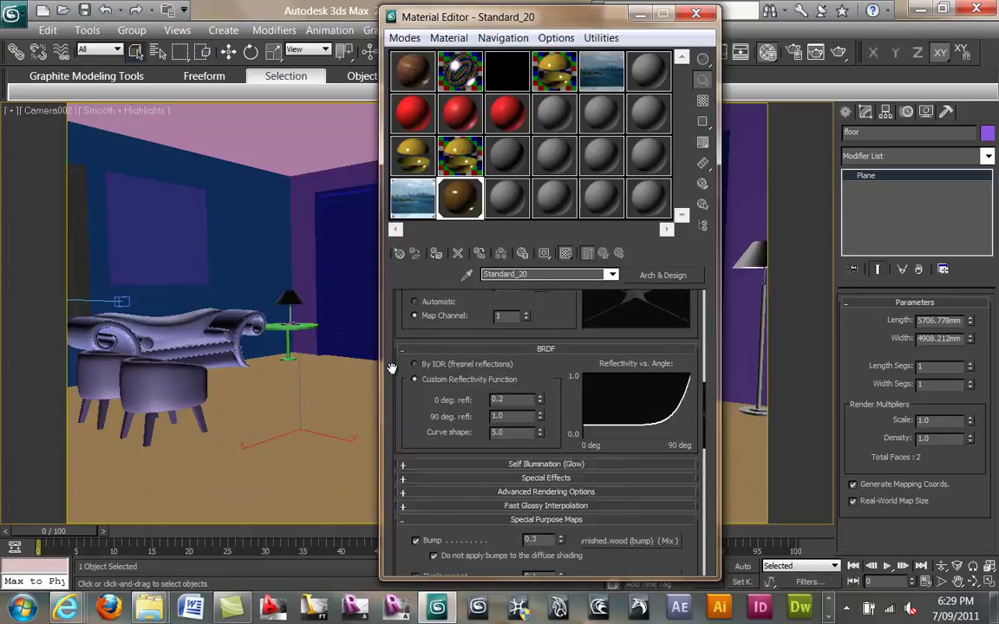
drag(392, 367, 396, 434)
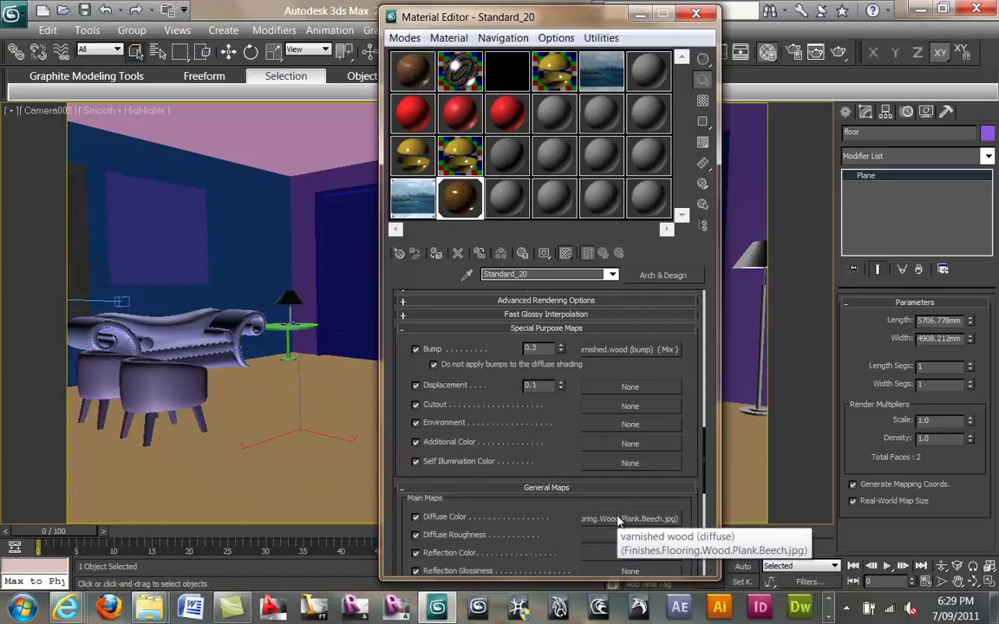
click(618, 519)
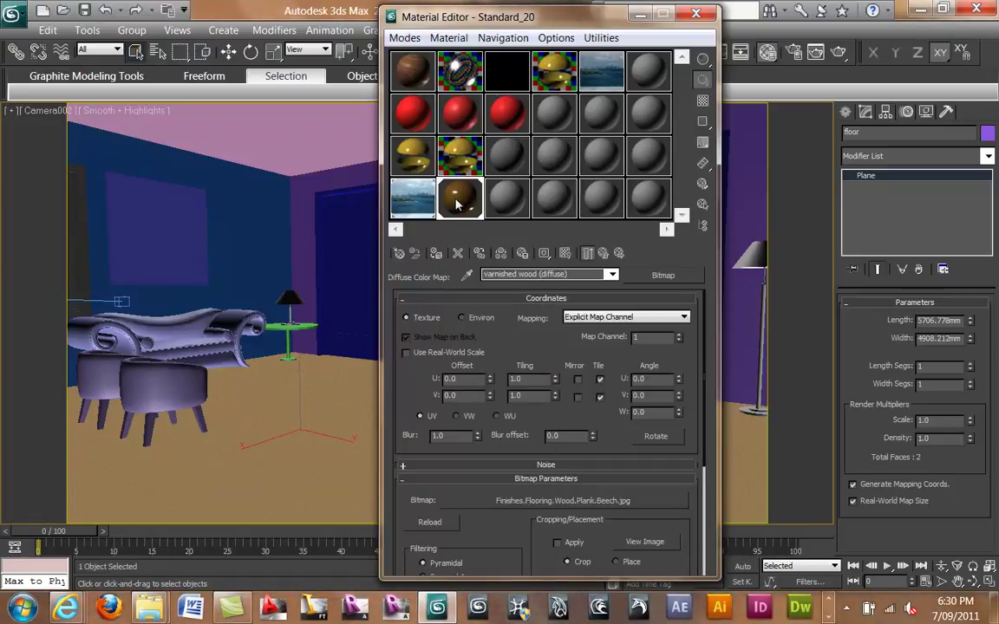
Turn on Use Real-World Scale for the diffuse wood bitmap and view the plank image to judge its proportions.
click(406, 353)
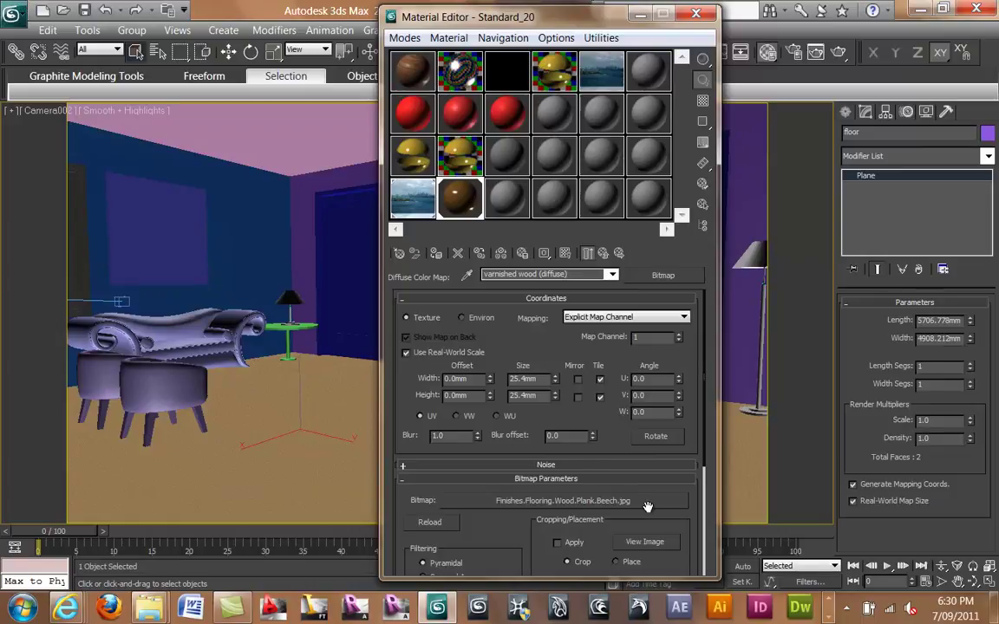
click(646, 544)
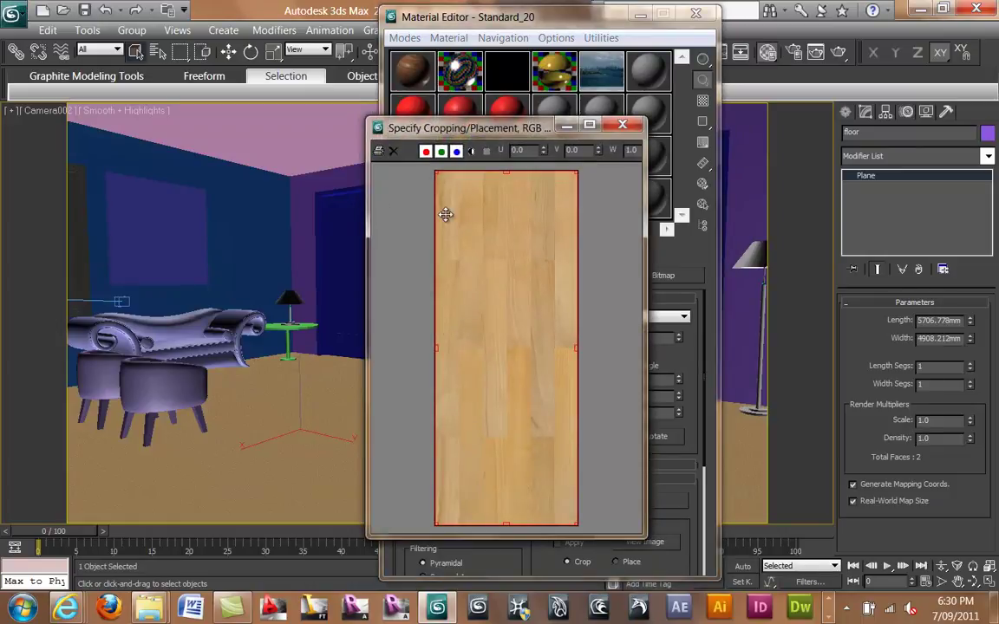
drag(461, 133, 714, 80)
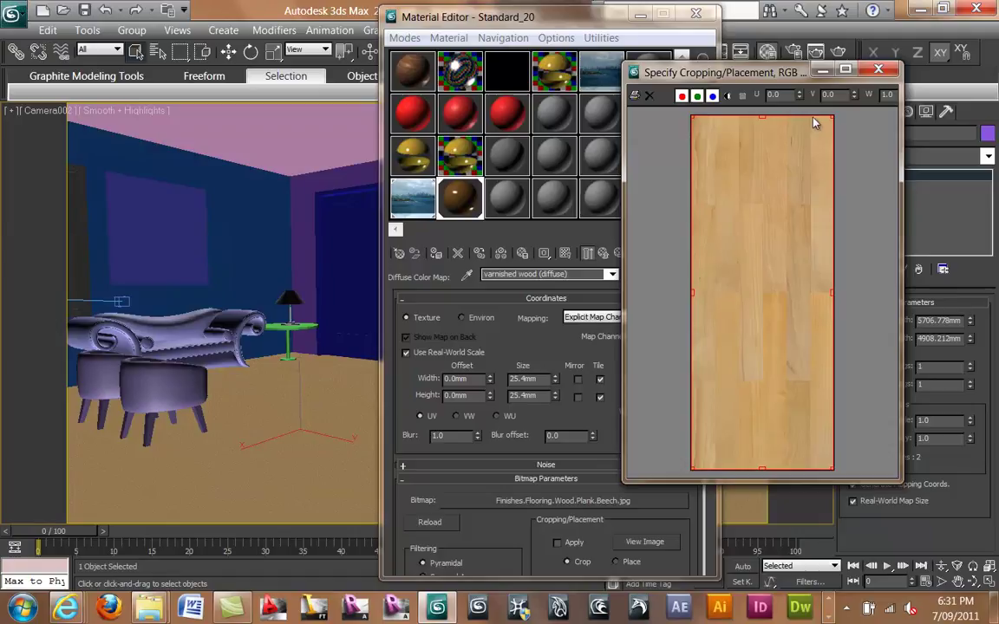
click(880, 72)
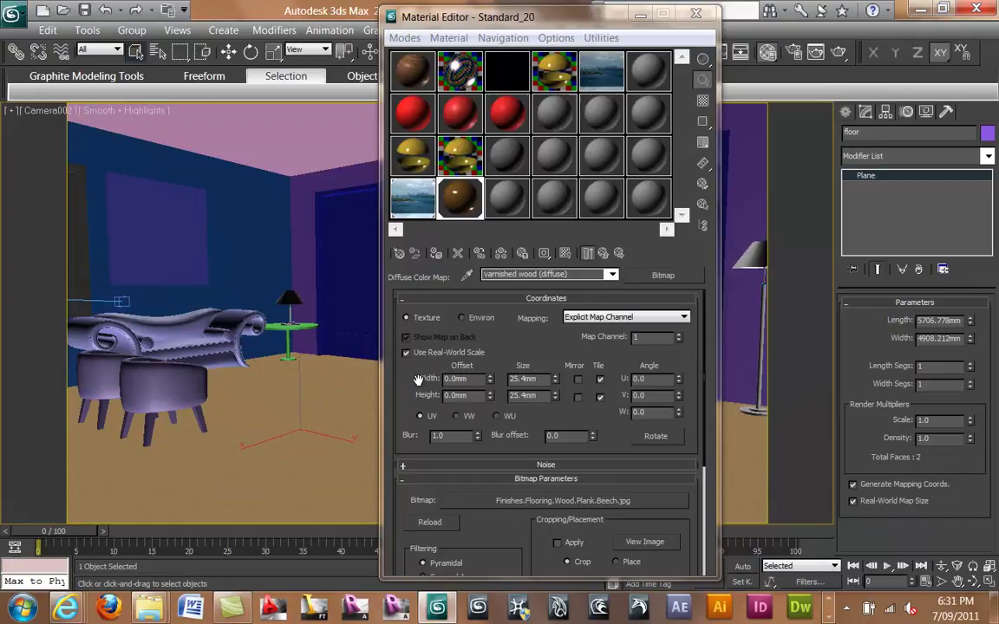
Set the diffuse wood bitmap's real-world size to 1200 mm wide and 3000 mm high.
double_click(543, 379)
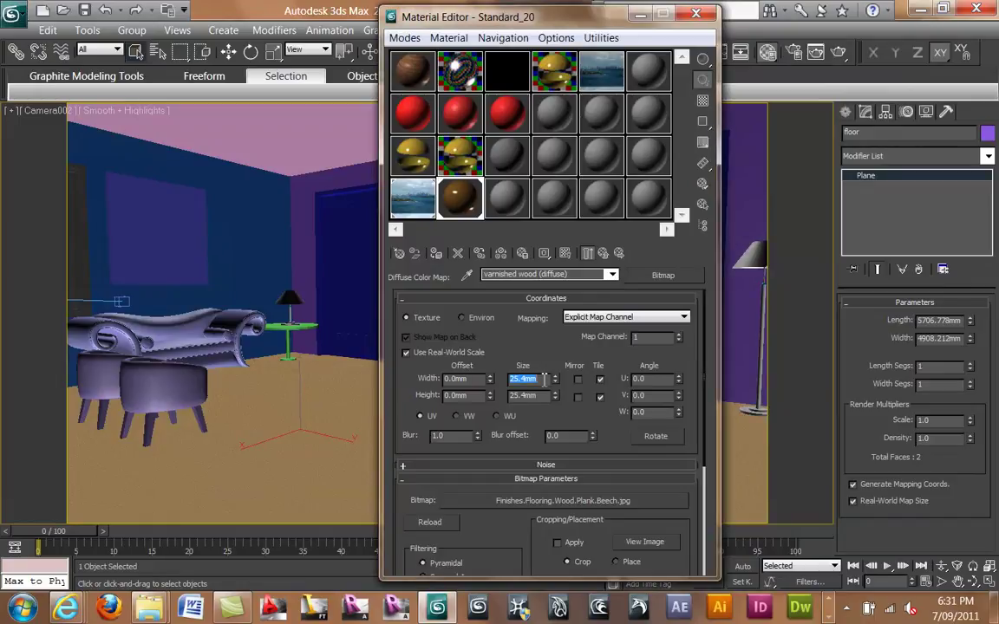
text(1200)
key(Return)
double_click(543, 396)
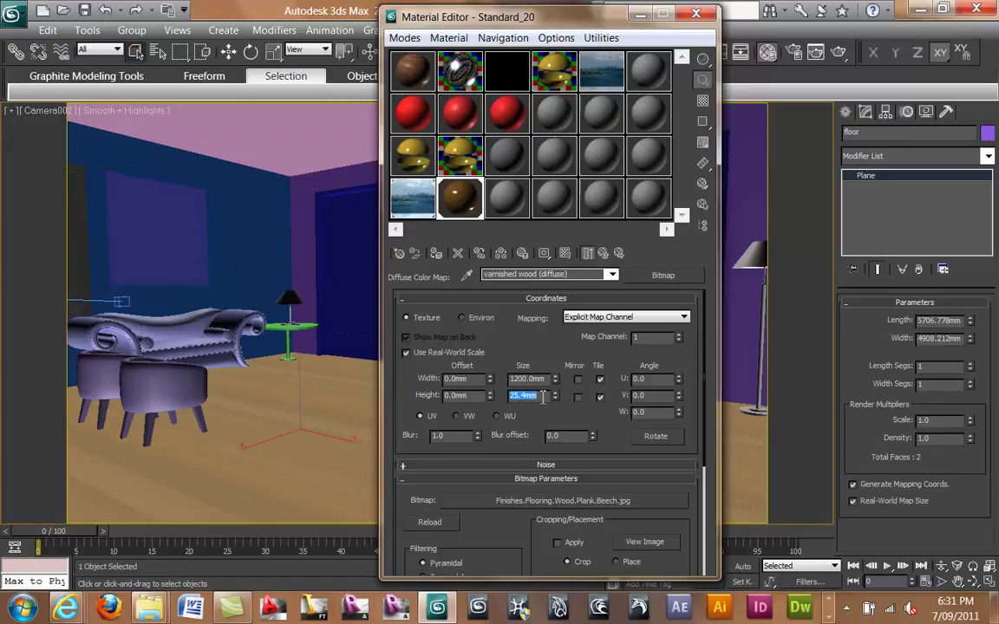
text(3000)
key(Return)
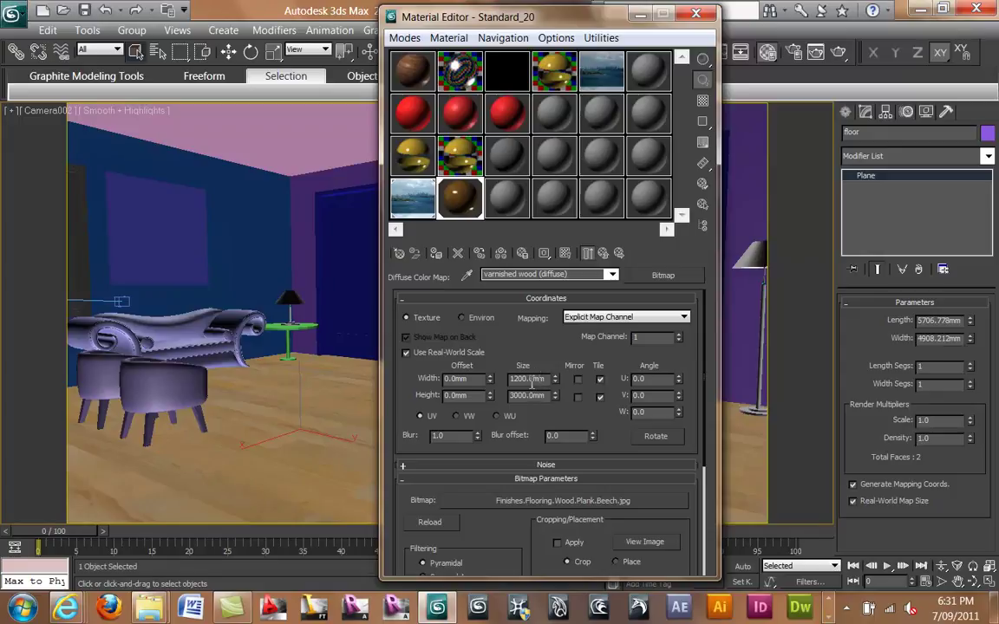
Set the diffuse wood bitmap's real-world size to 1000 mm by 2500 mm and check the planks on the floor.
double_click(531, 379)
text(180)
text(0)
double_click(531, 396)
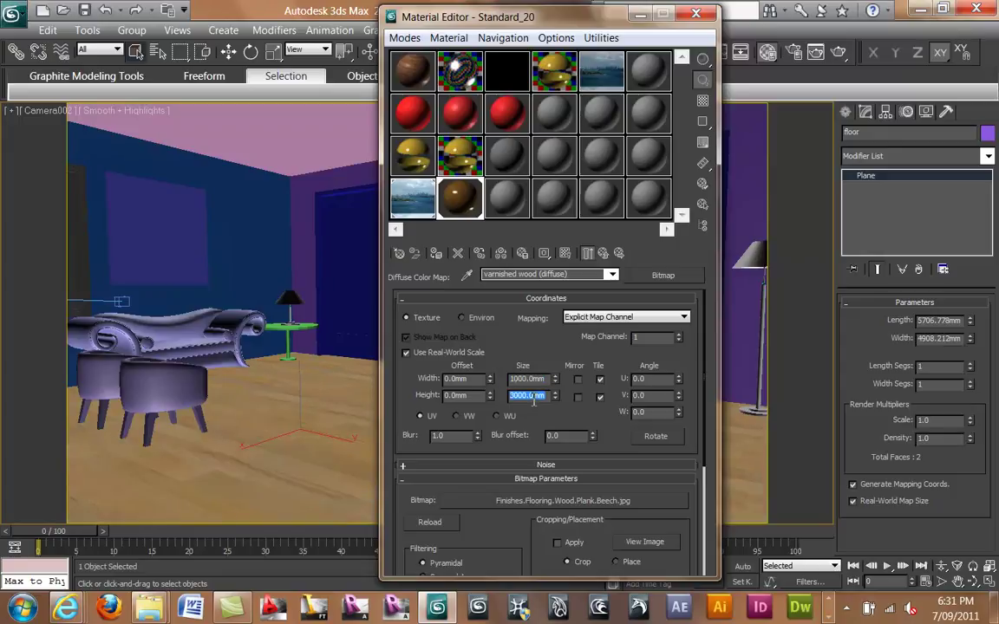
text(2500)
key(Return)
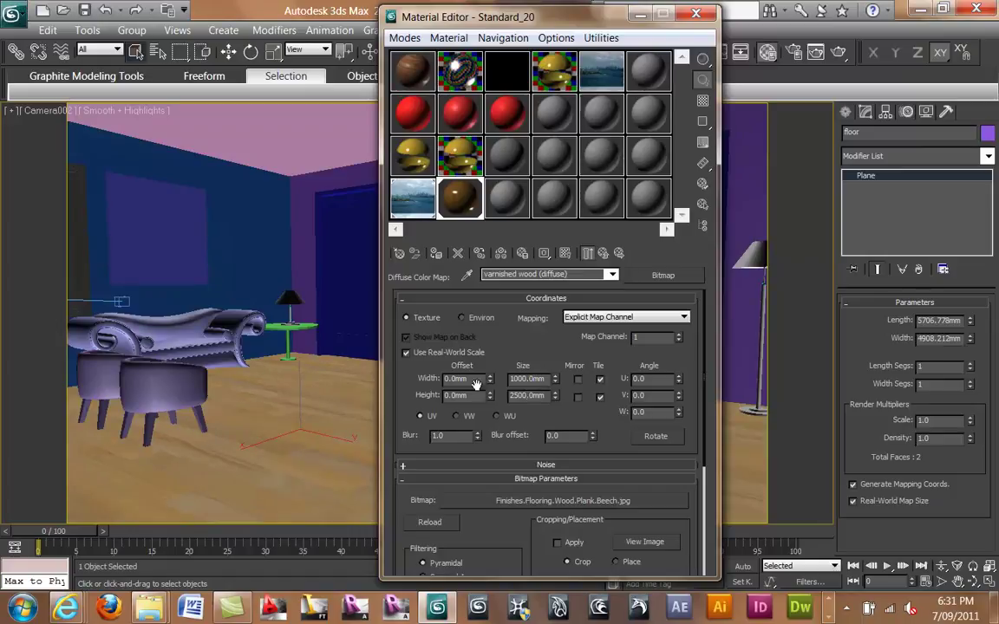
click(639, 14)
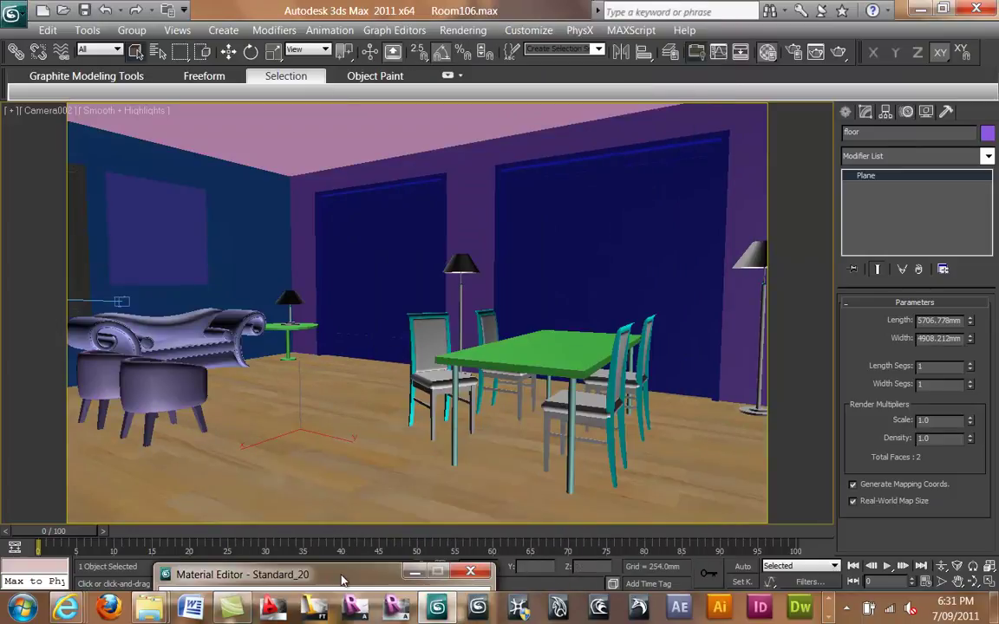
double_click(342, 575)
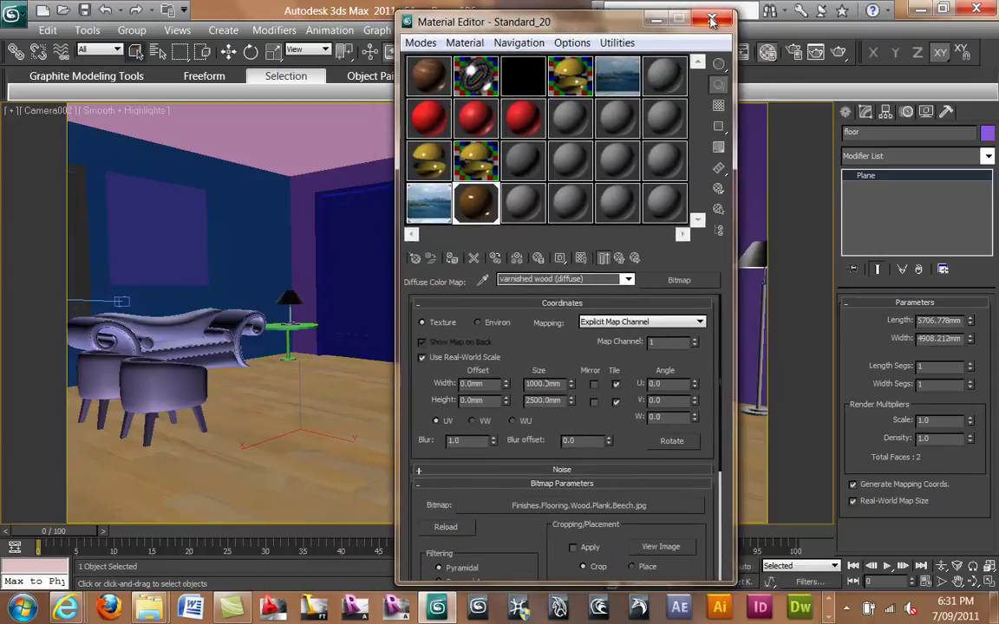
Return to the varnished wood material and open its bump Mix map down to the brush lines Noise map.
click(620, 258)
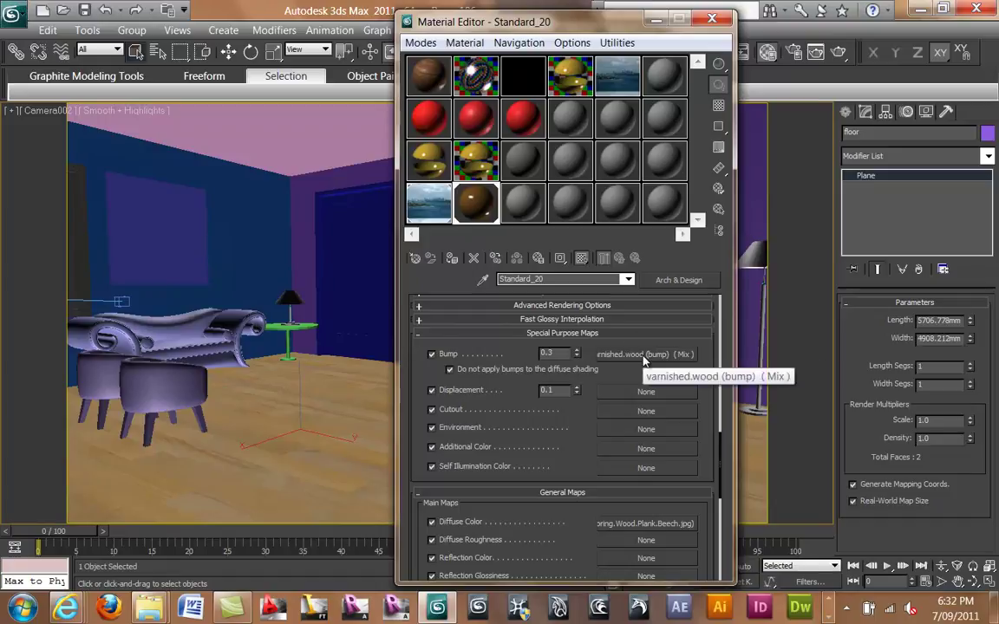
click(644, 357)
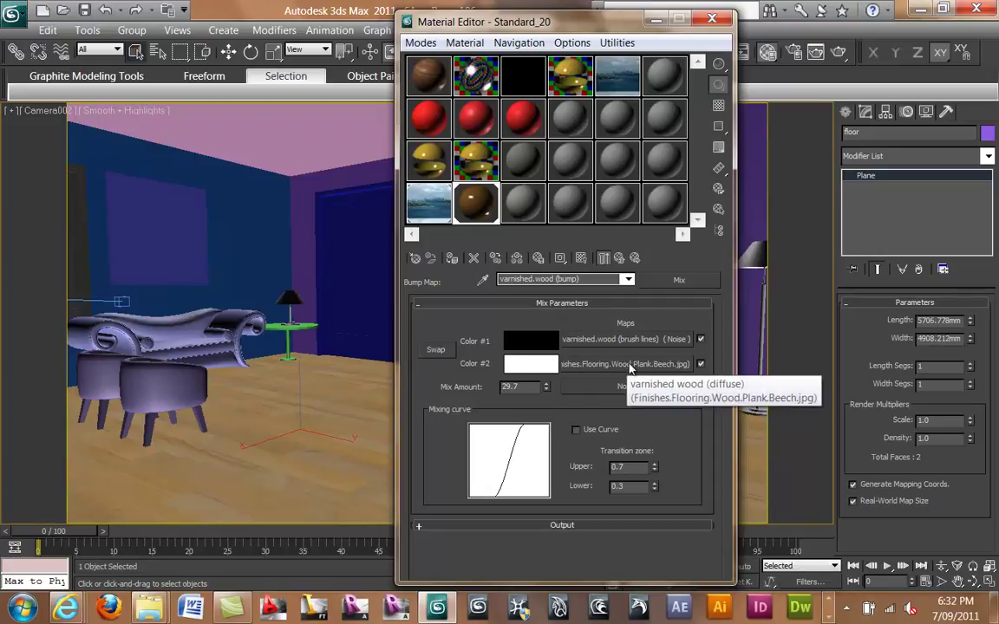
click(607, 339)
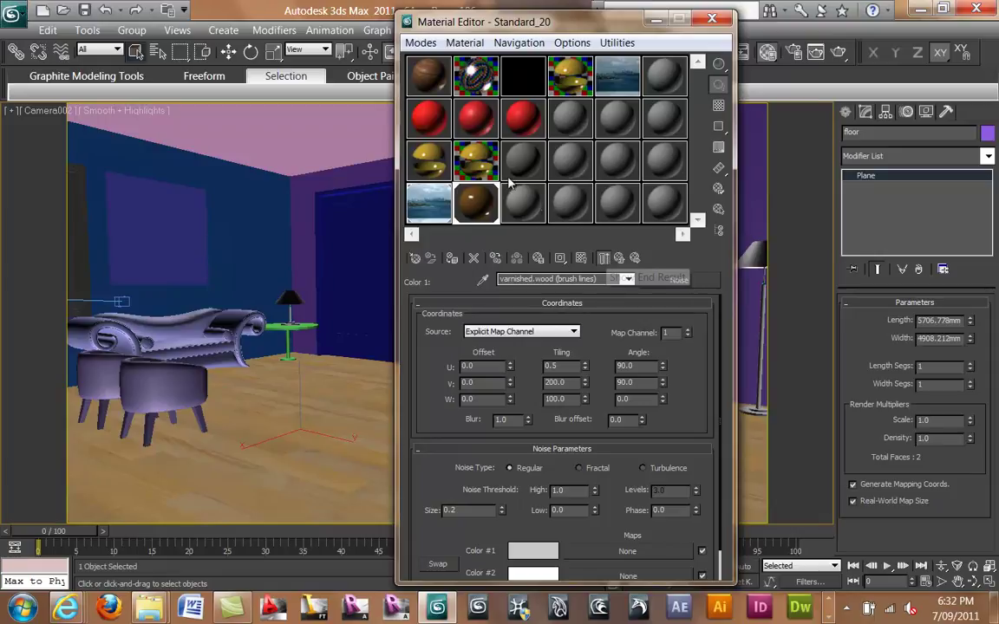
Preview the brush lines Noise map enlarged, with Show End Result on and off, and check its tiling values.
double_click(477, 205)
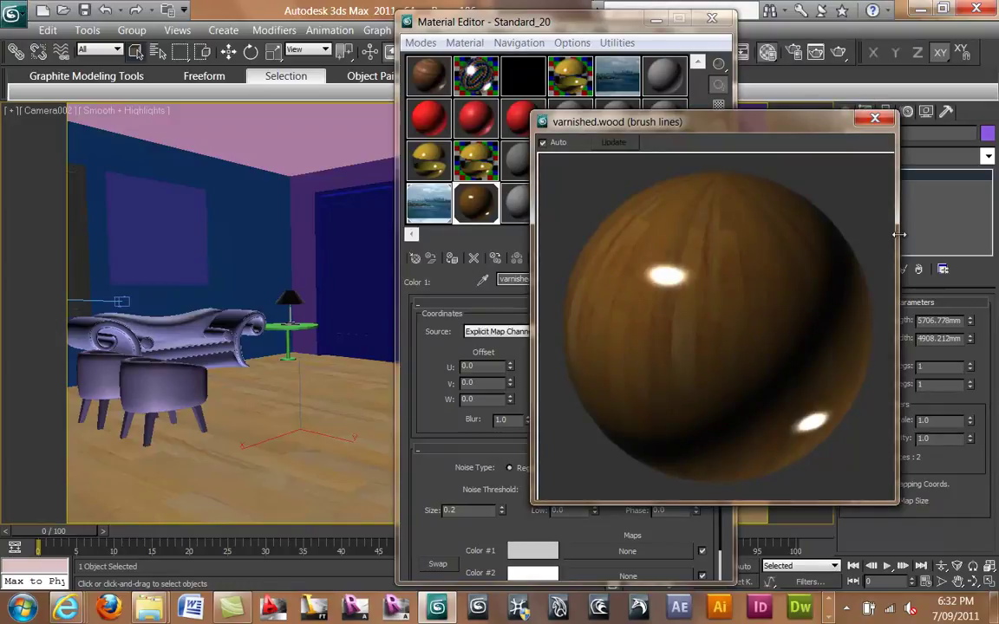
click(879, 122)
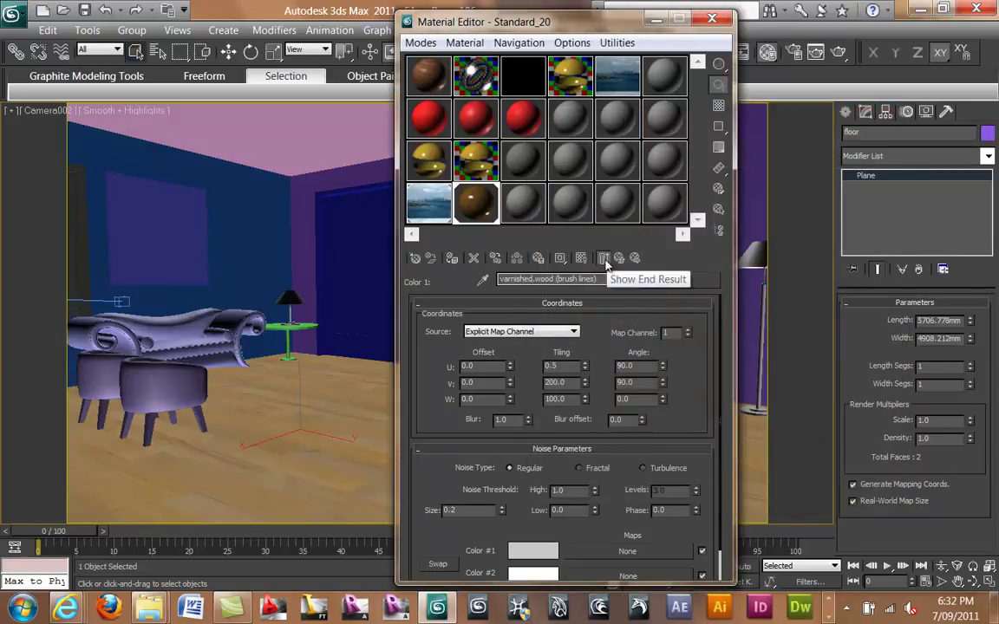
double_click(473, 212)
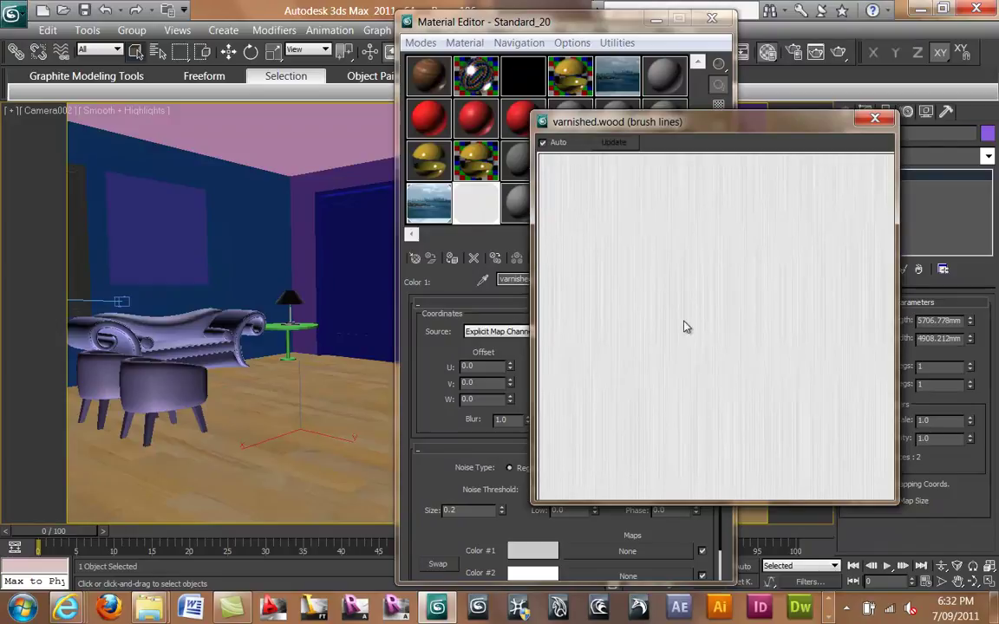
click(875, 117)
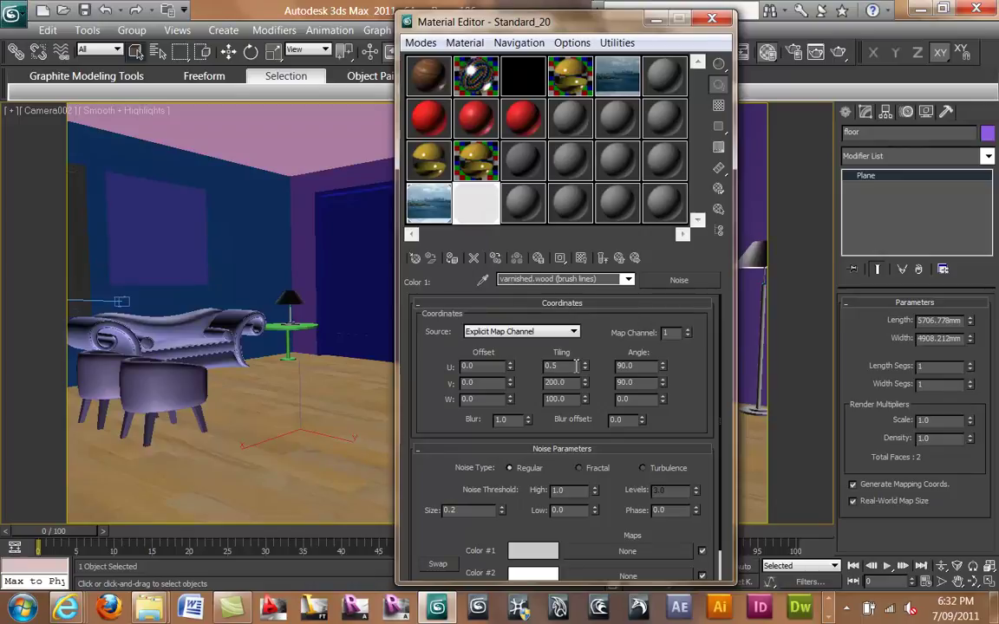
click(570, 399)
Inspect the bump mix's Color 2 bitmap, compare it with the diffuse map in the Material/Map Navigator, and return to the top-level material.
click(619, 259)
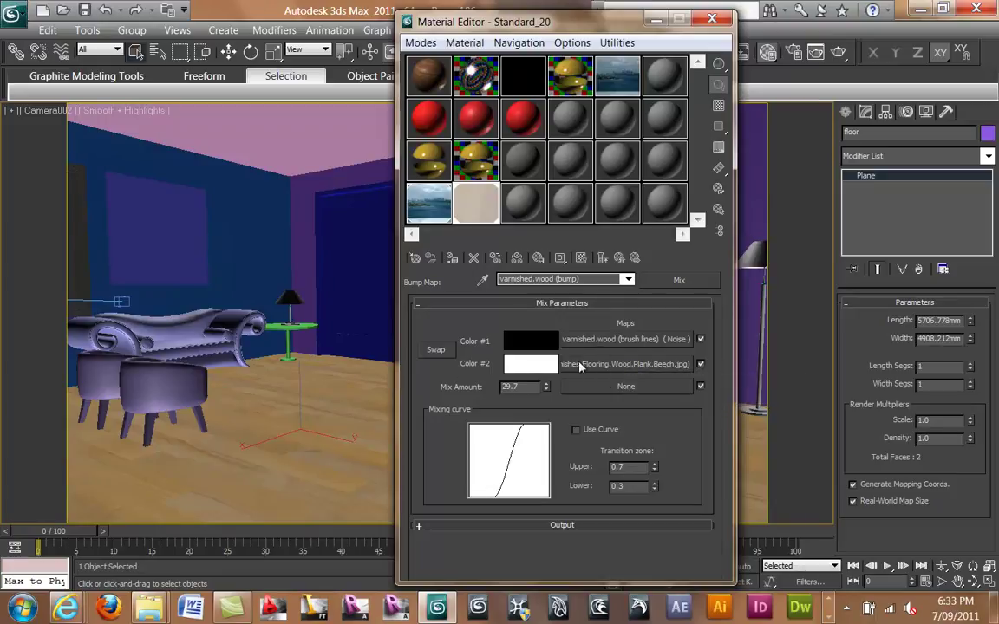
click(677, 366)
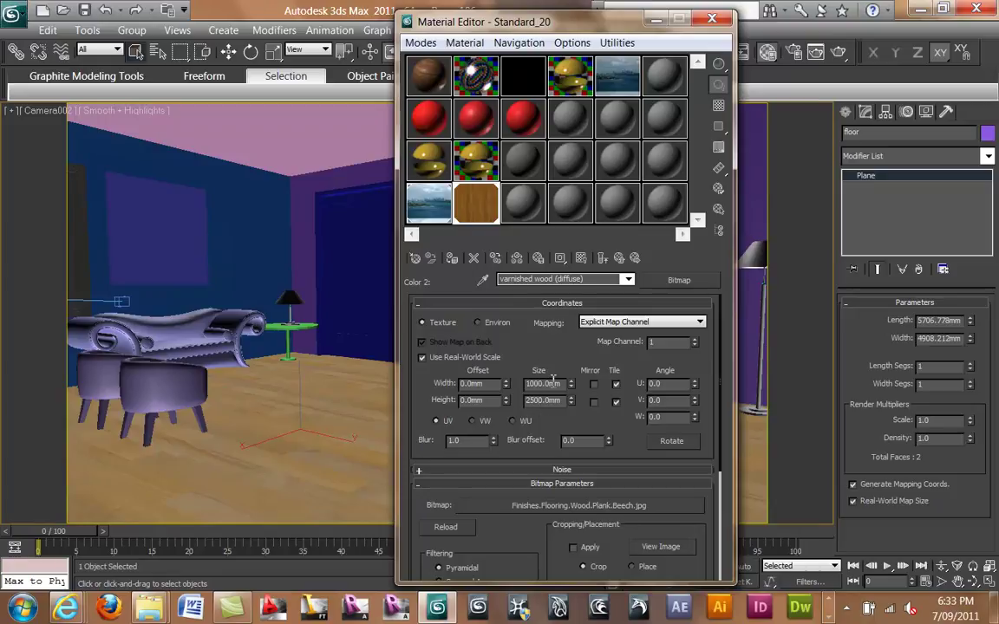
click(718, 230)
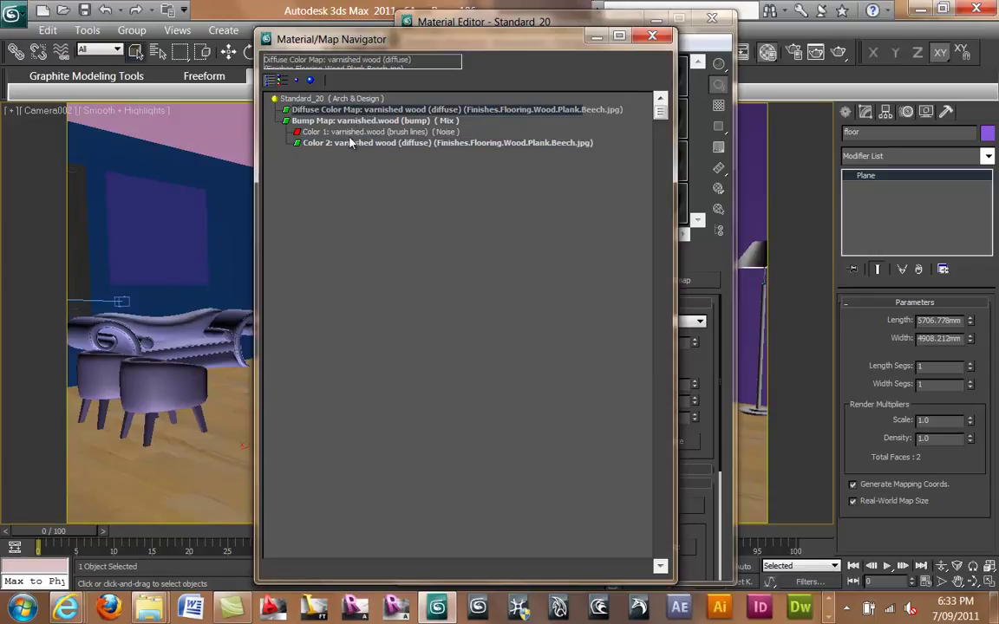
click(346, 108)
click(351, 143)
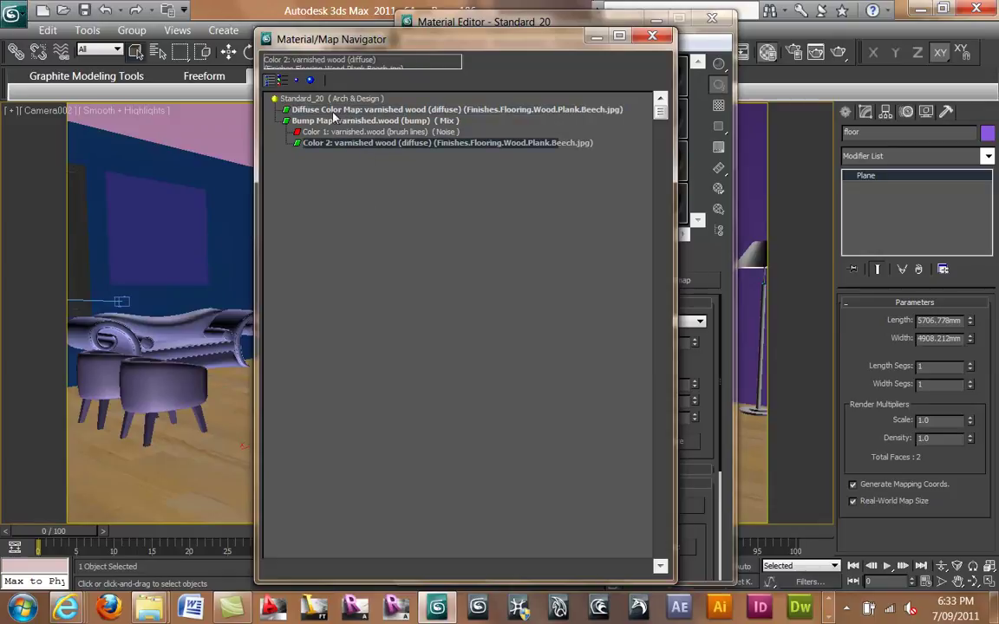
click(652, 36)
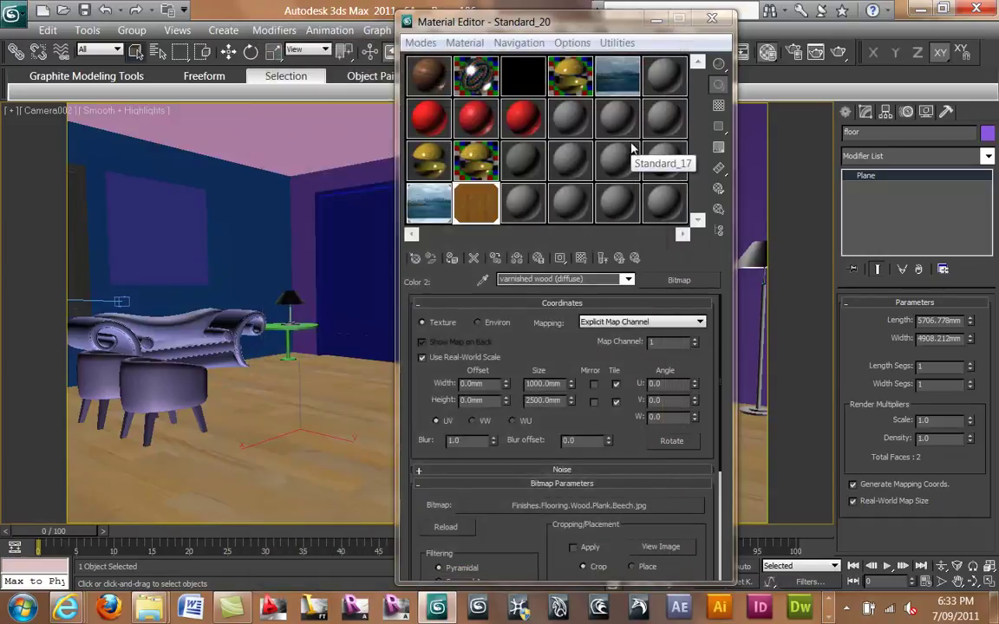
click(619, 258)
click(620, 258)
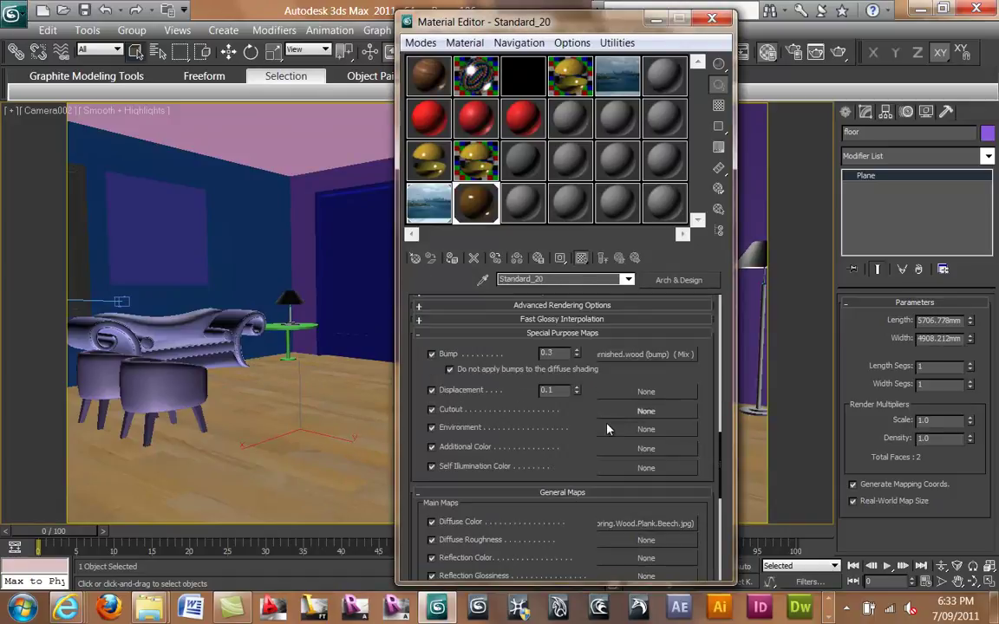
drag(405, 319, 405, 454)
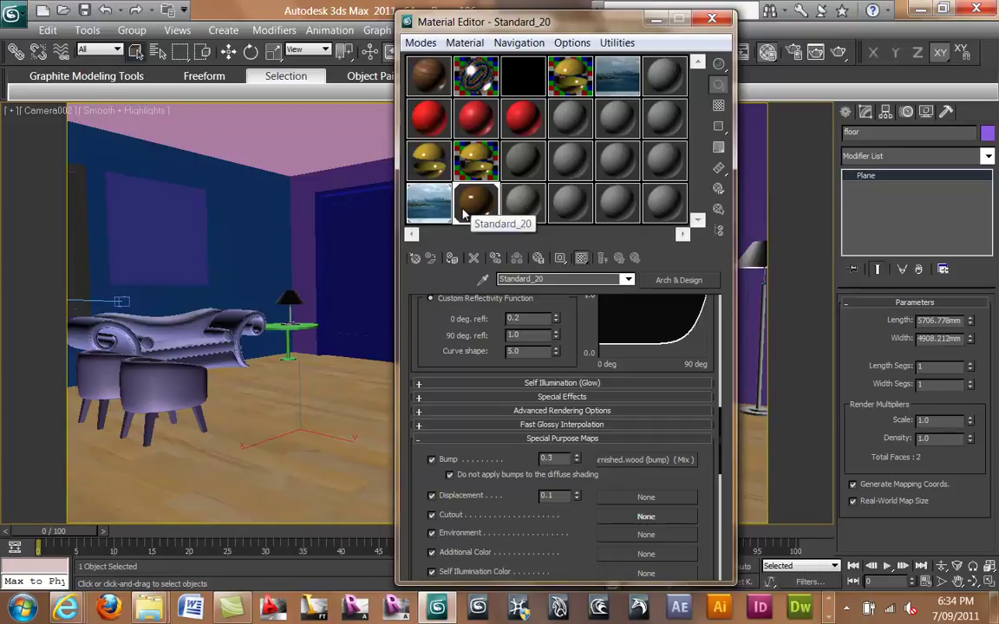
Select the picture box on the blue wall and show it up close in a maximized orthographic view.
click(173, 232)
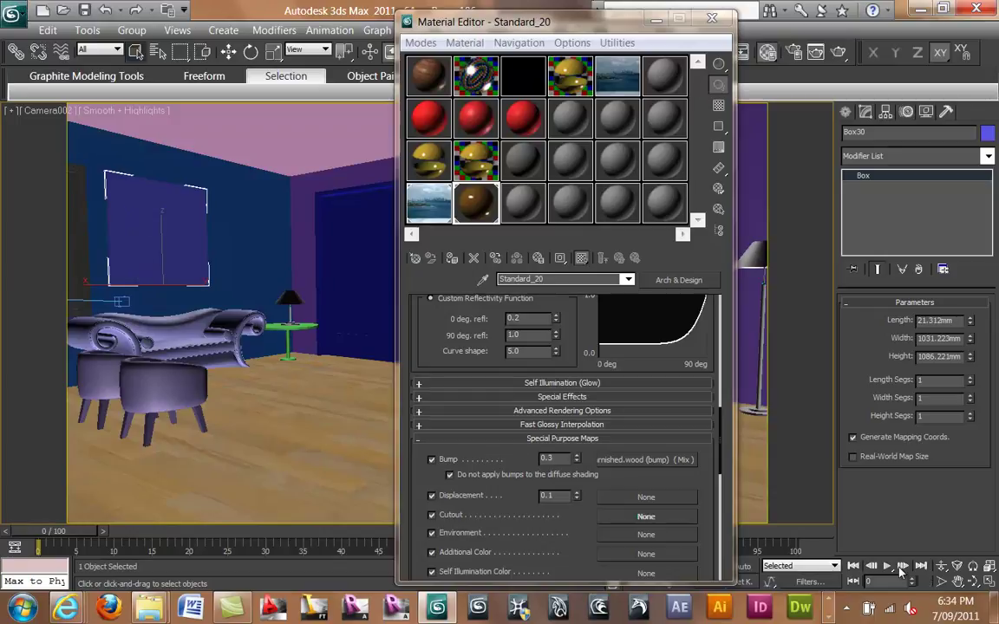
key(alt+w)
drag(622, 26, 288, 68)
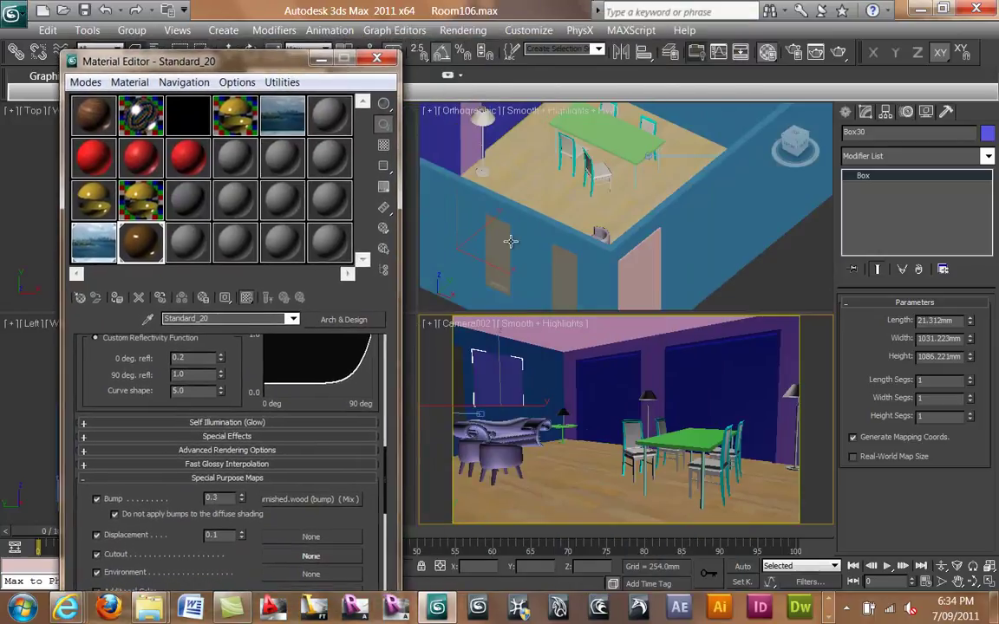
middle_drag(554, 238, 520, 219)
scroll(610, 245, up, 3)
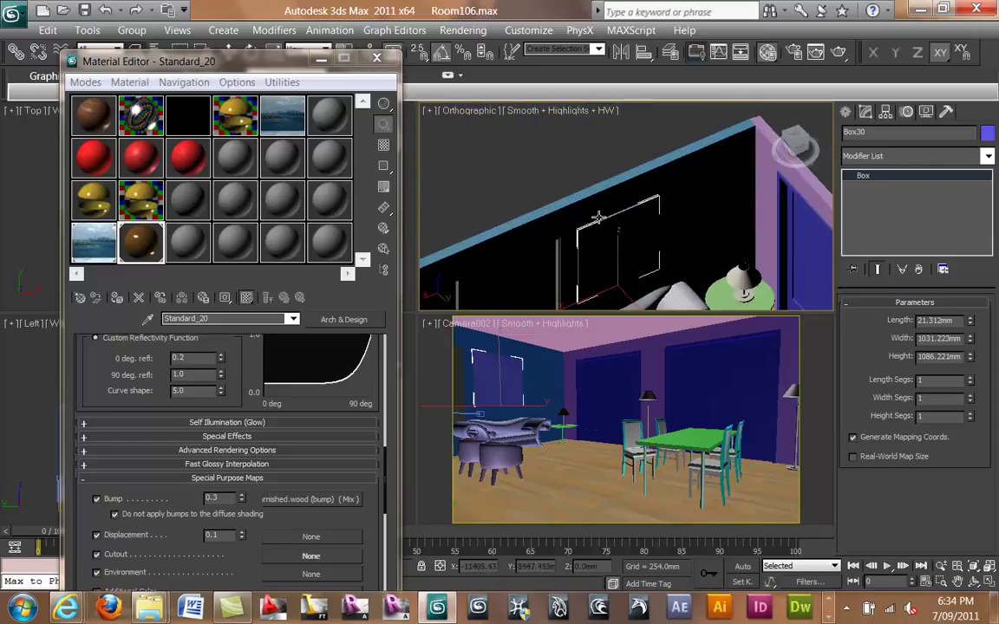
alt+middle_drag(610, 244, 546, 204)
click(989, 584)
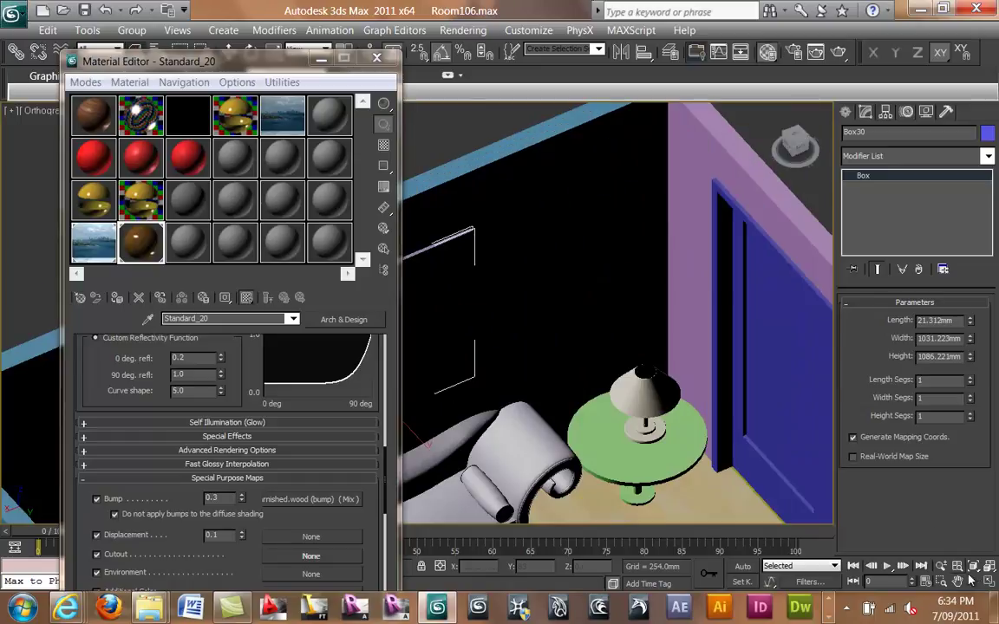
scroll(610, 260, up, 2)
alt+middle_drag(609, 260, 654, 196)
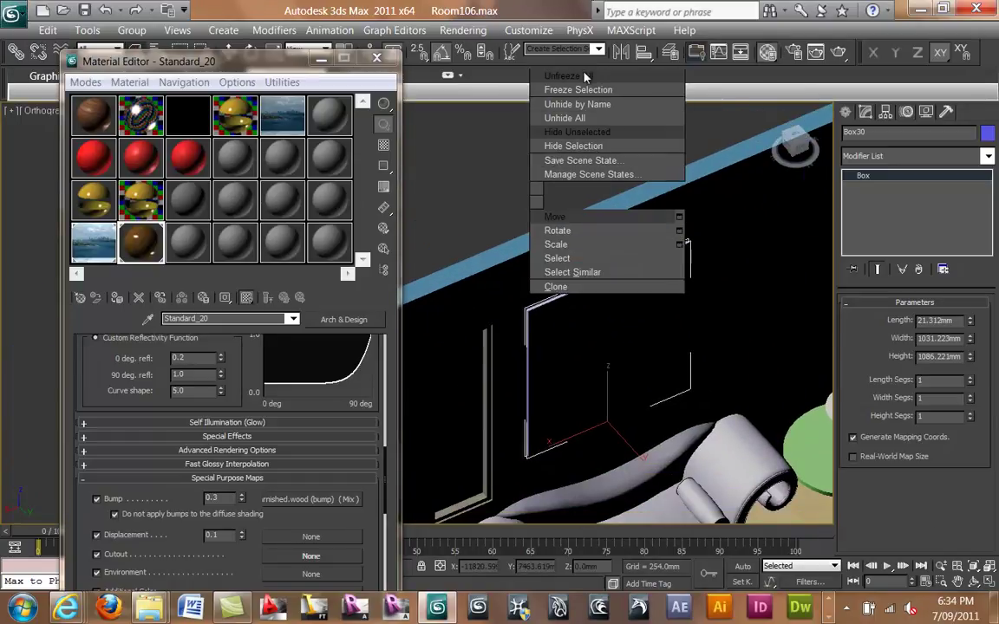
Isolate the selected picture box from the rest of the room.
click(531, 54)
alt+middle_drag(526, 308, 632, 337)
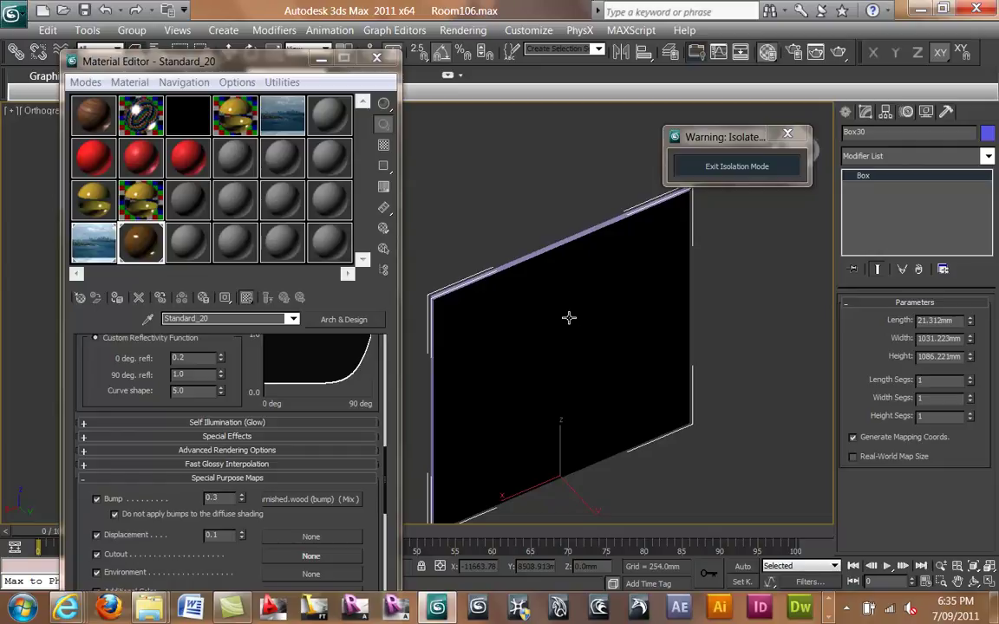
key(F3)
key(F3)
mouse_move(569, 382)
alt+middle_down()
mouse_move(457, 383)
mouse_move(529, 332)
mouse_move(518, 216)
mouse_move(667, 310)
mouse_move(562, 310)
mouse_move(672, 339)
mouse_move(650, 363)
alt+middle_up()
alt+middle_drag(588, 349, 620, 340)
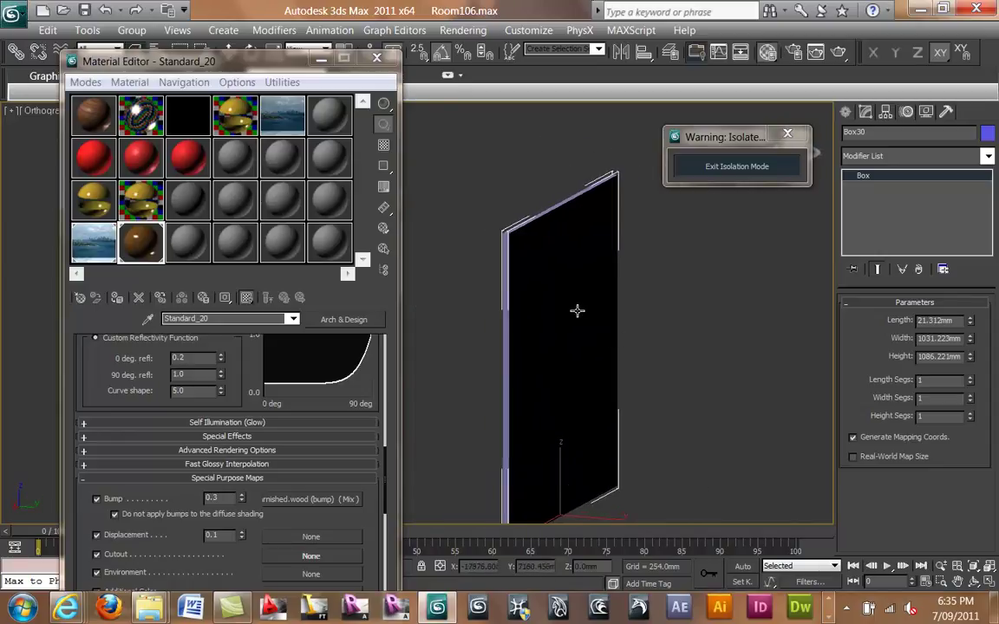
Switch the isolated picture box to wireframe display and reselect it.
click(491, 218)
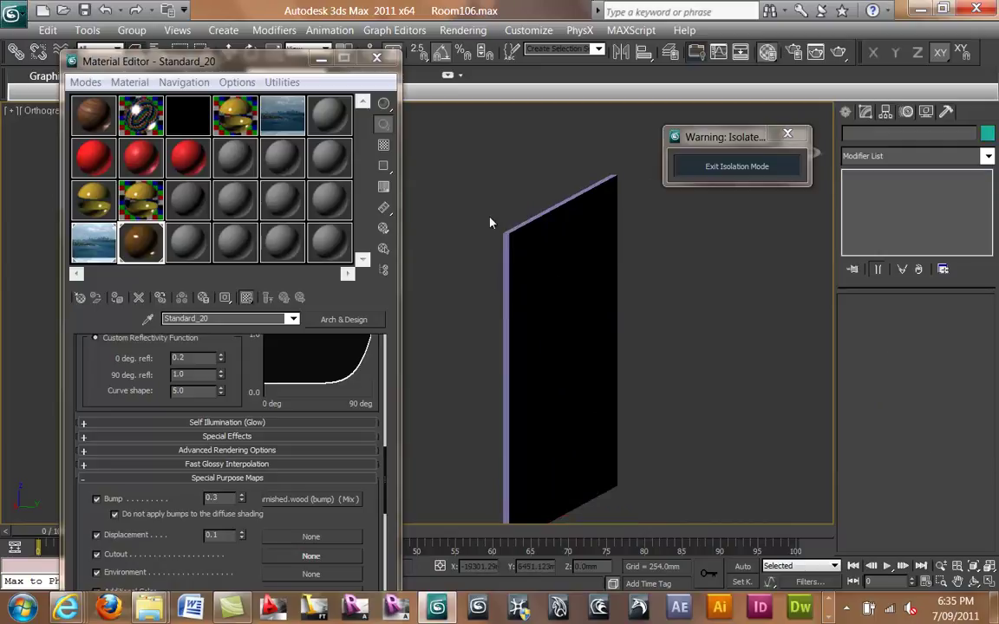
key(F3)
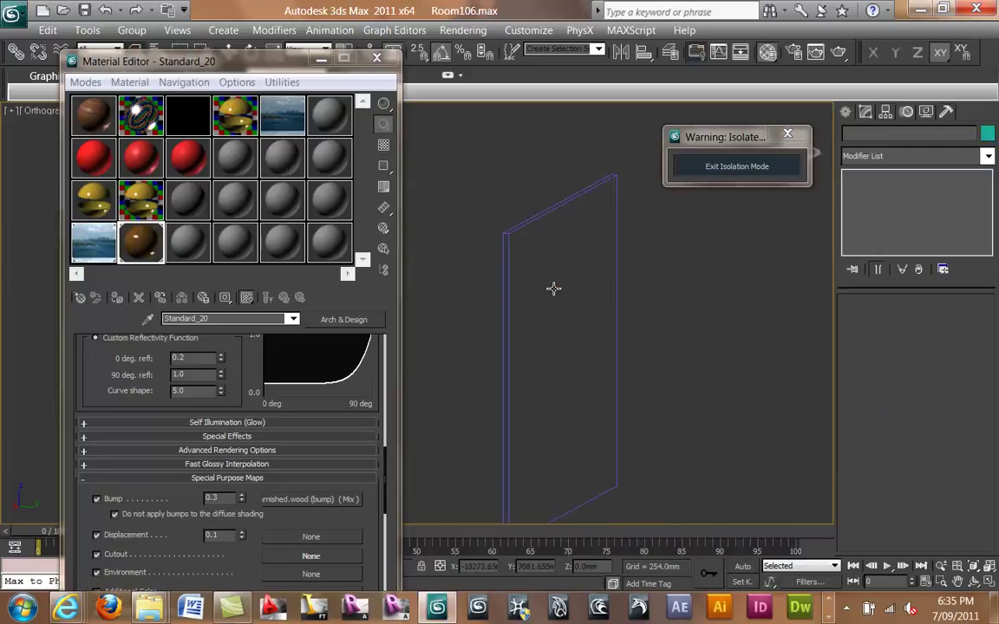
click(507, 250)
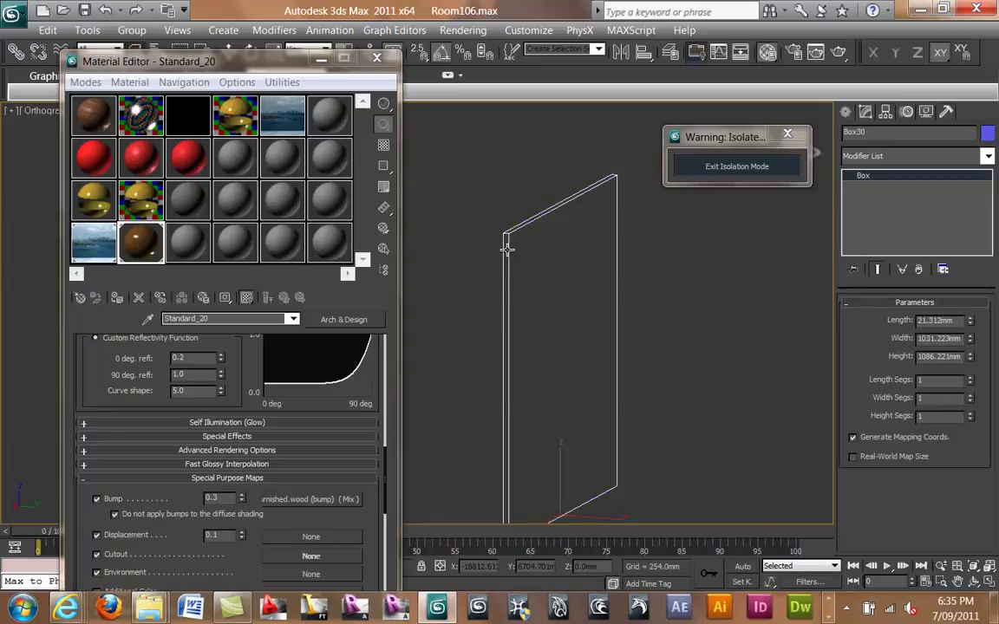
Convert the isolated picture box to an editable poly.
right_click(509, 256)
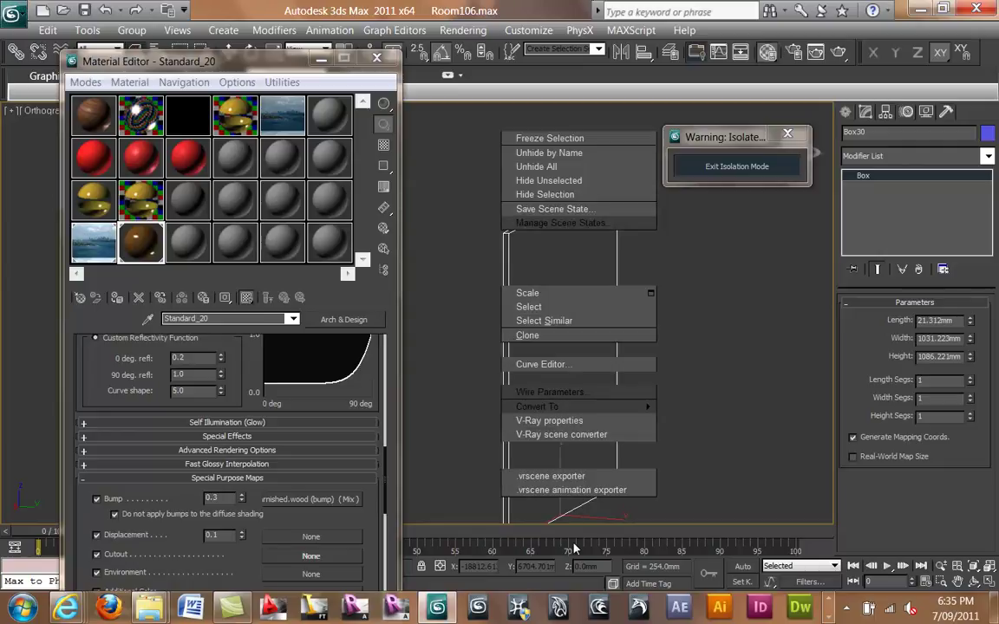
mouse_move(648, 407)
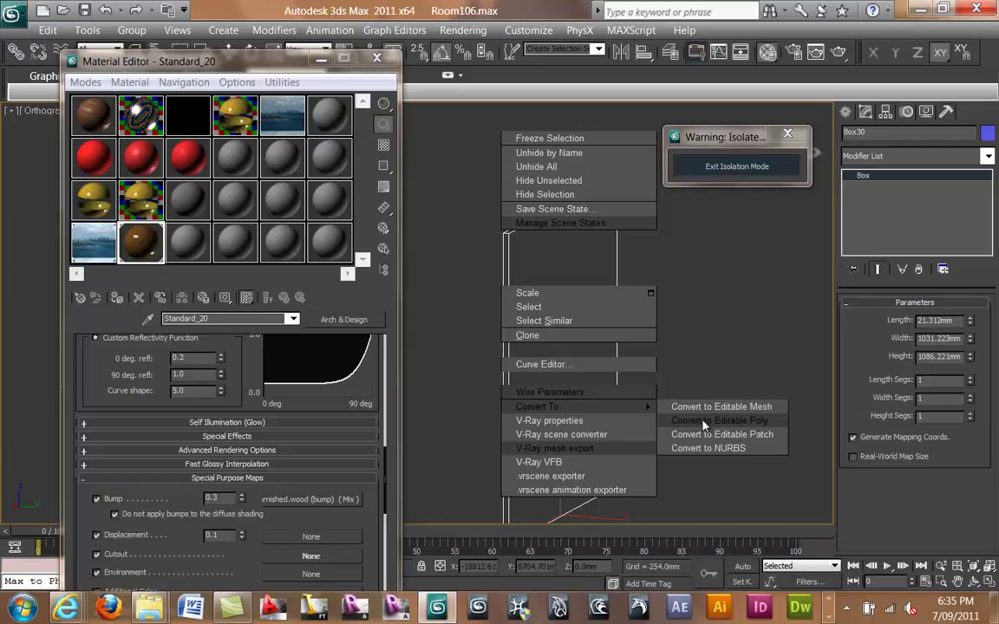
click(704, 421)
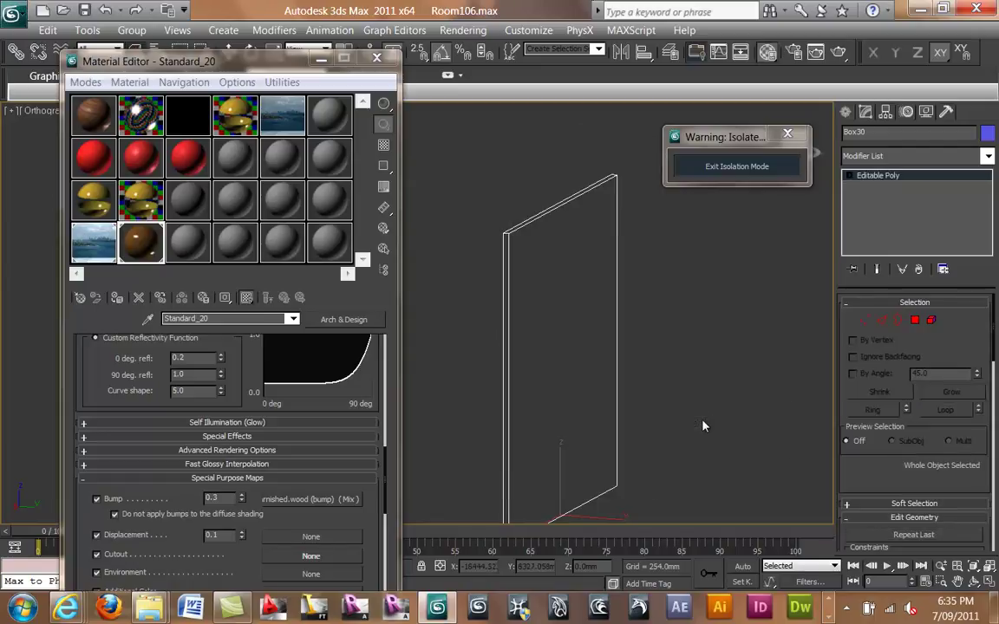
Detach the box's large front polygon as a separate object named Picture, neither as an element nor as a clone.
click(919, 321)
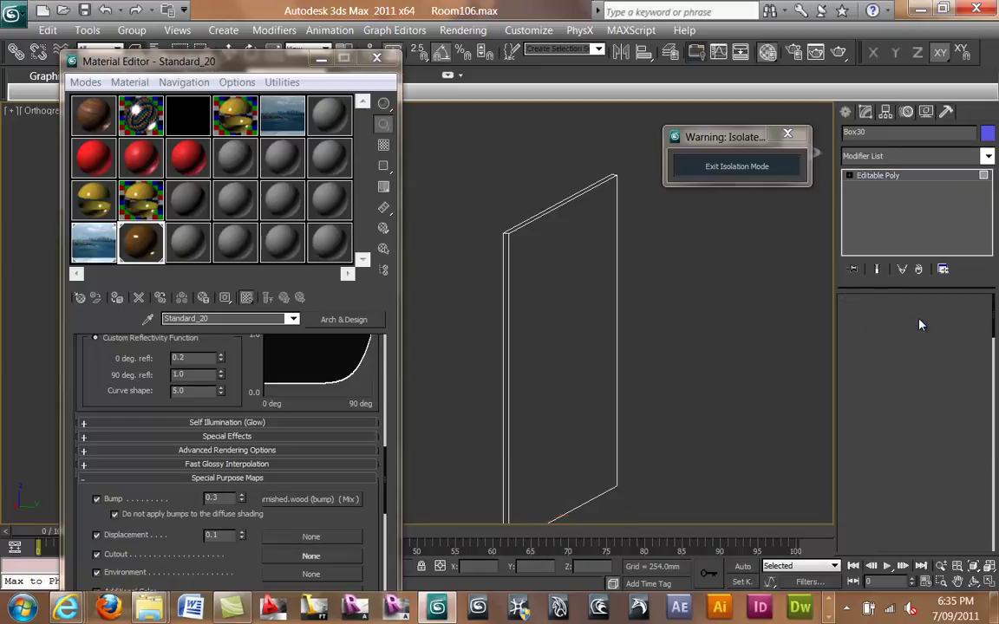
click(557, 318)
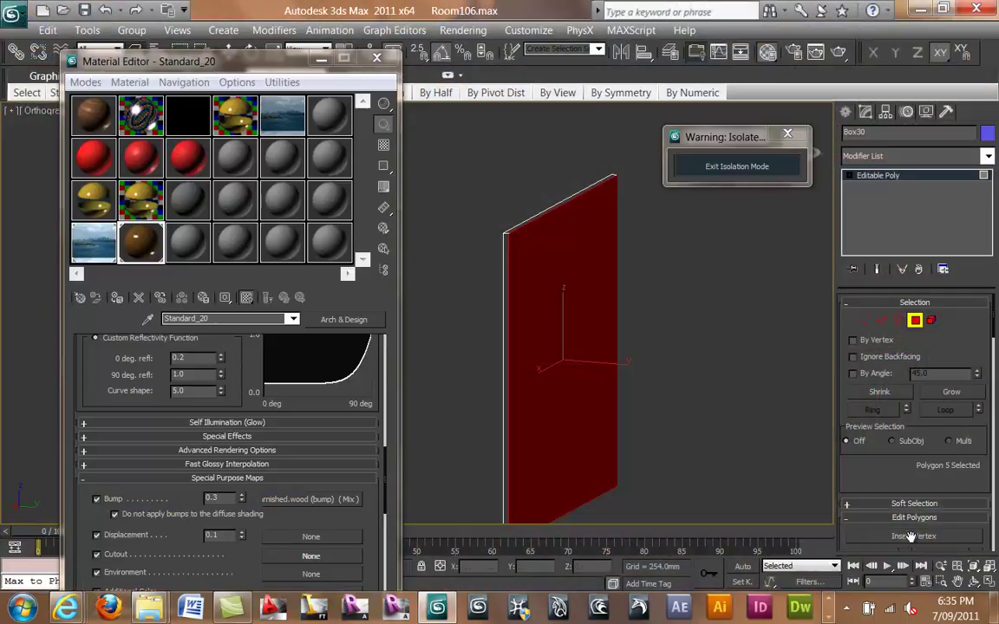
mouse_move(866, 471)
mouse_down()
mouse_move(870, 419)
mouse_move(870, 493)
mouse_move(875, 468)
mouse_up()
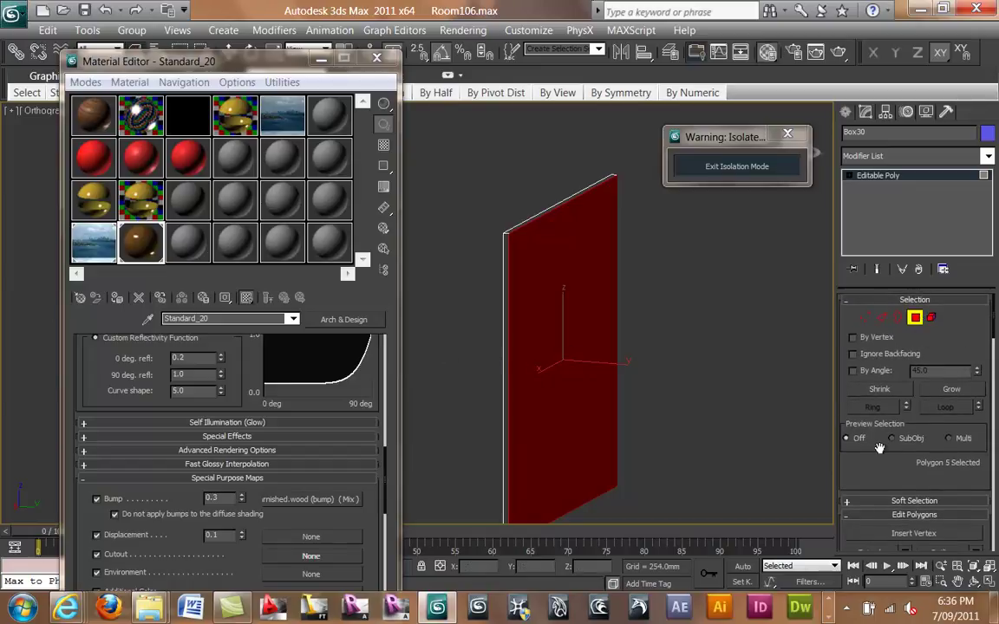
drag(870, 477, 870, 230)
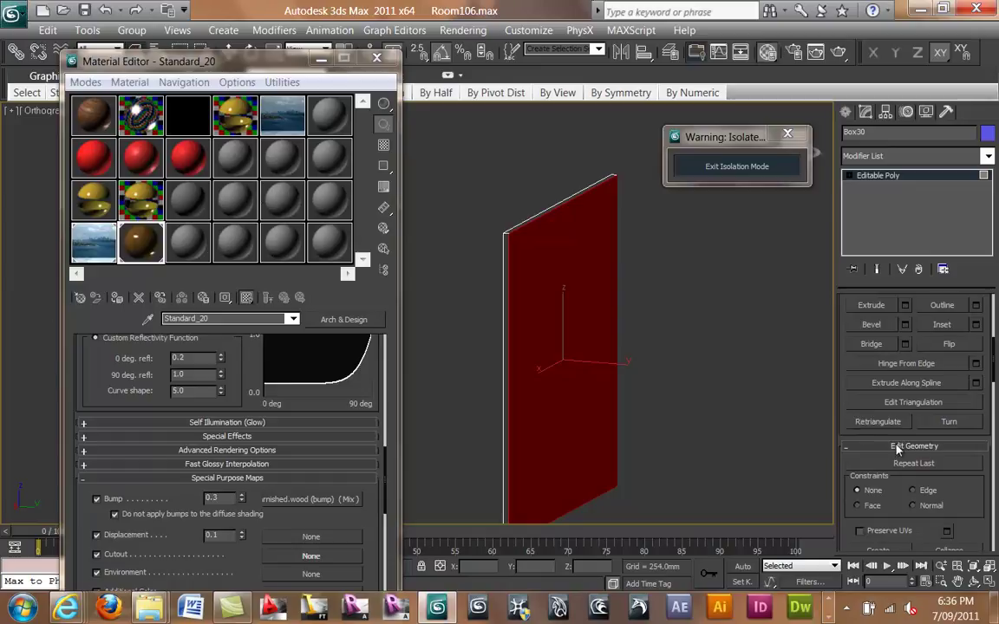
drag(847, 487, 888, 450)
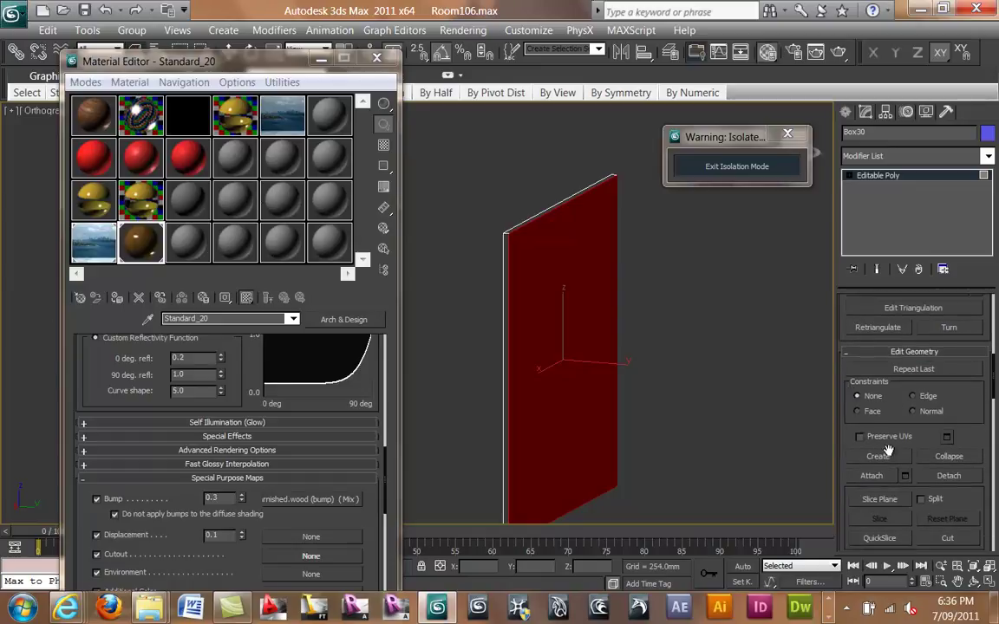
click(948, 476)
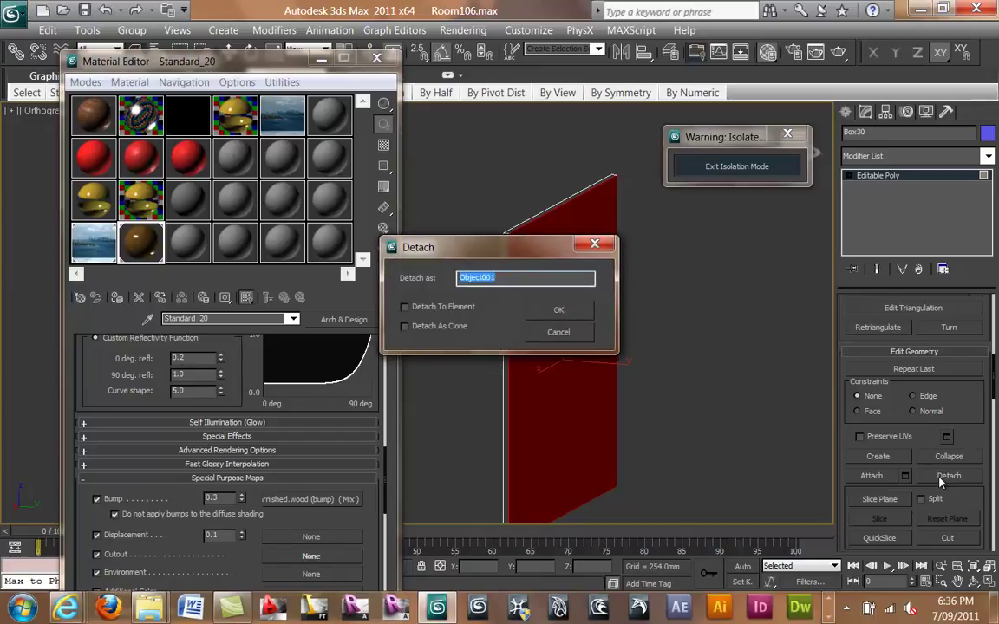
drag(460, 249, 501, 208)
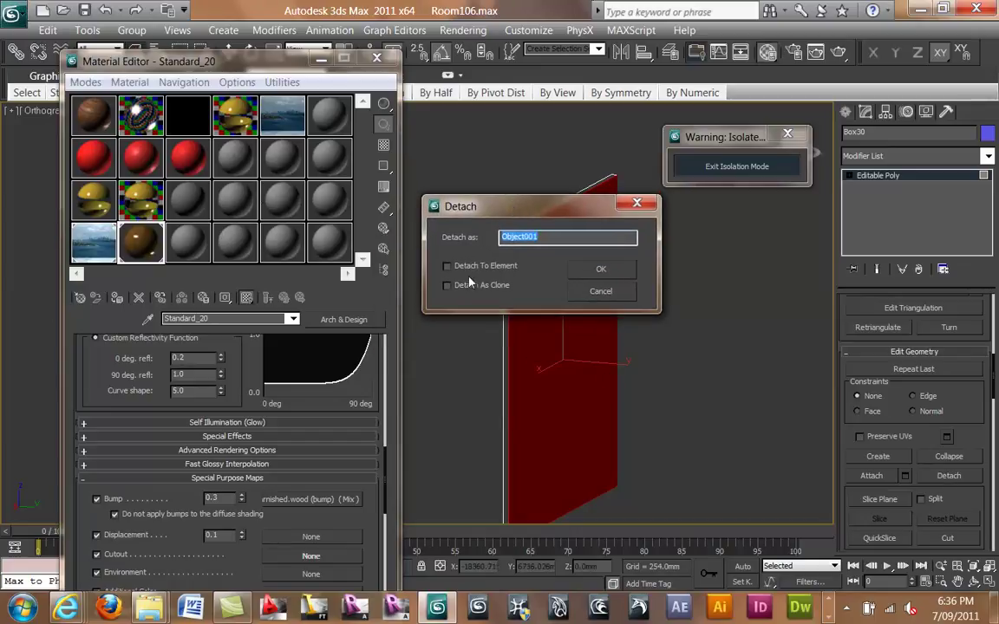
click(449, 287)
click(448, 287)
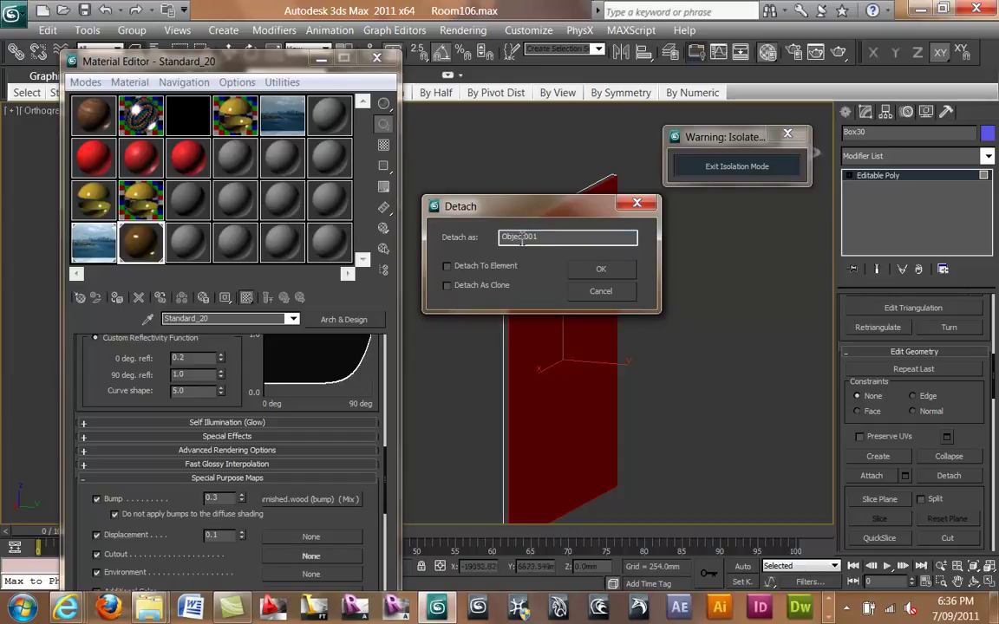
drag(554, 237, 432, 248)
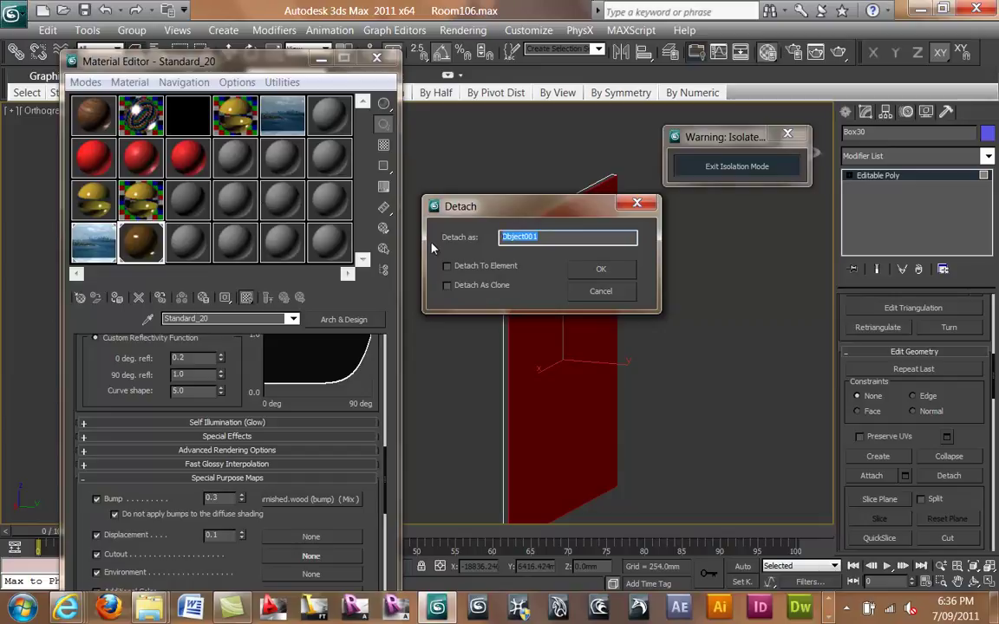
text(Picture)
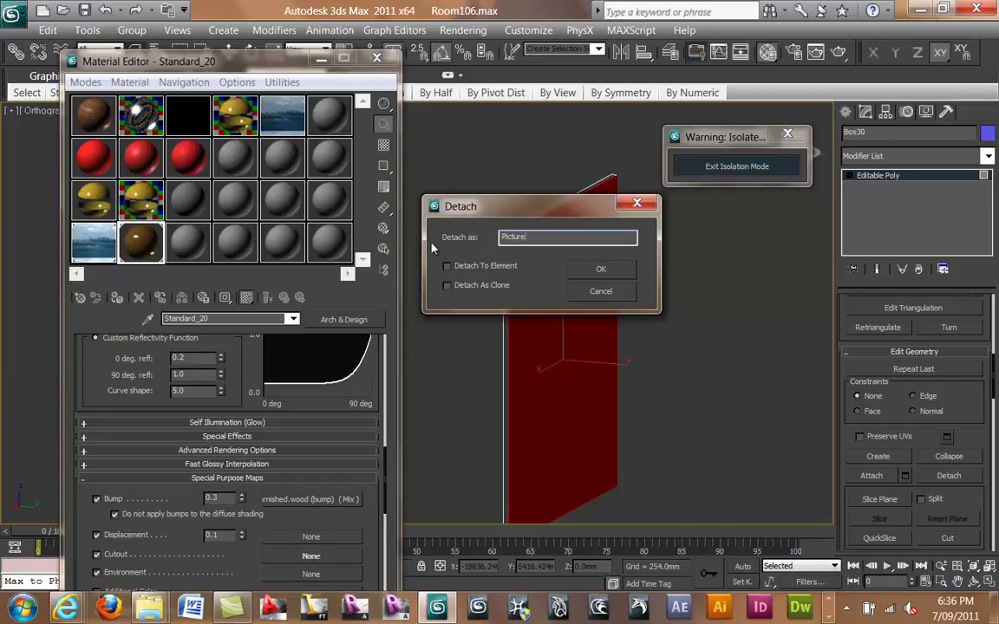
click(596, 271)
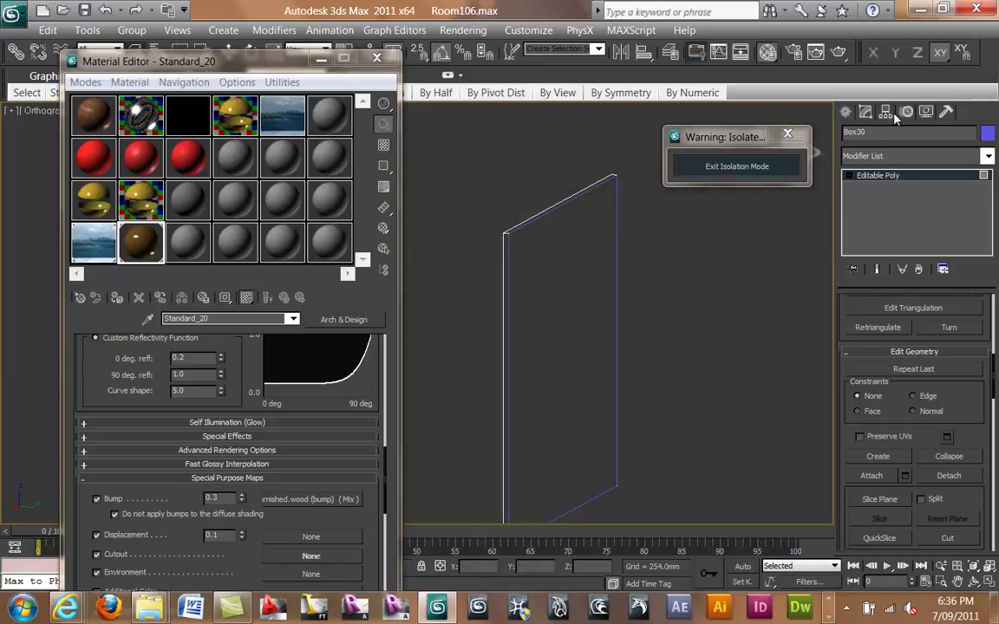
Rename the remaining box body as Picture-Frame and leave polygon sub-object editing.
text(Pict)
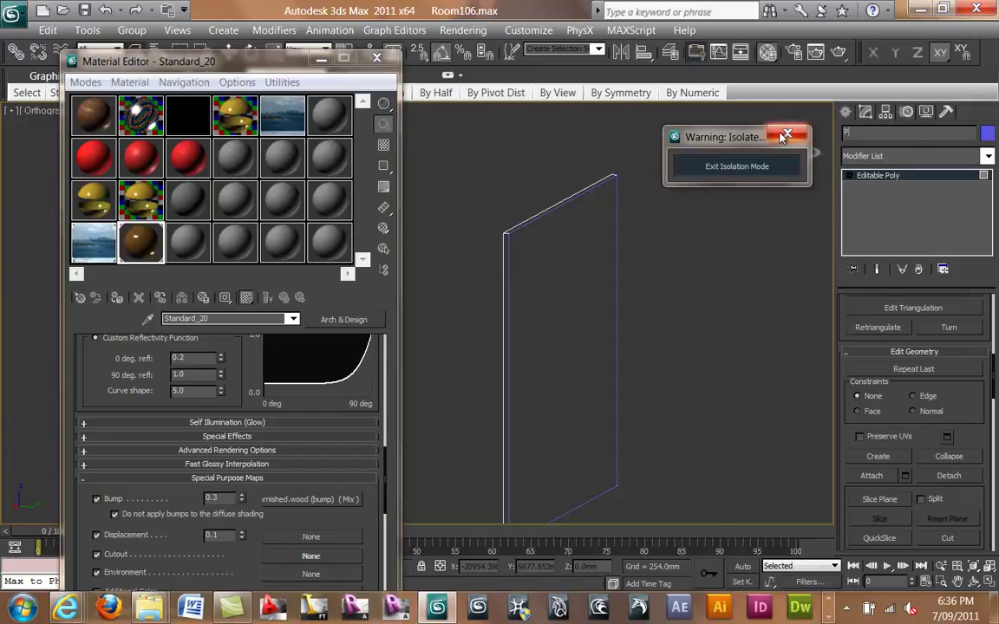
text(ure-Frame)
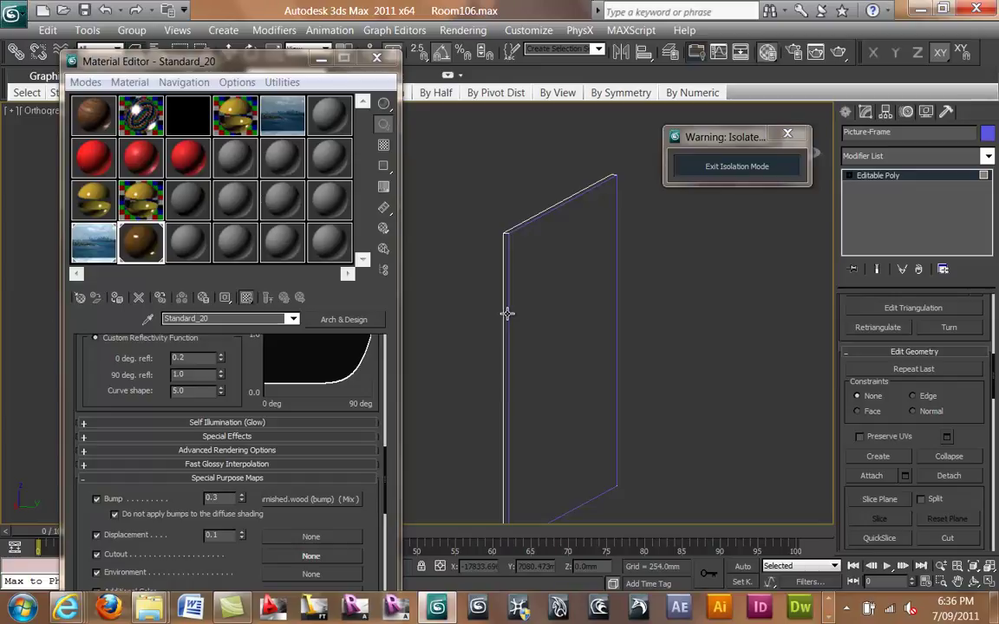
click(850, 176)
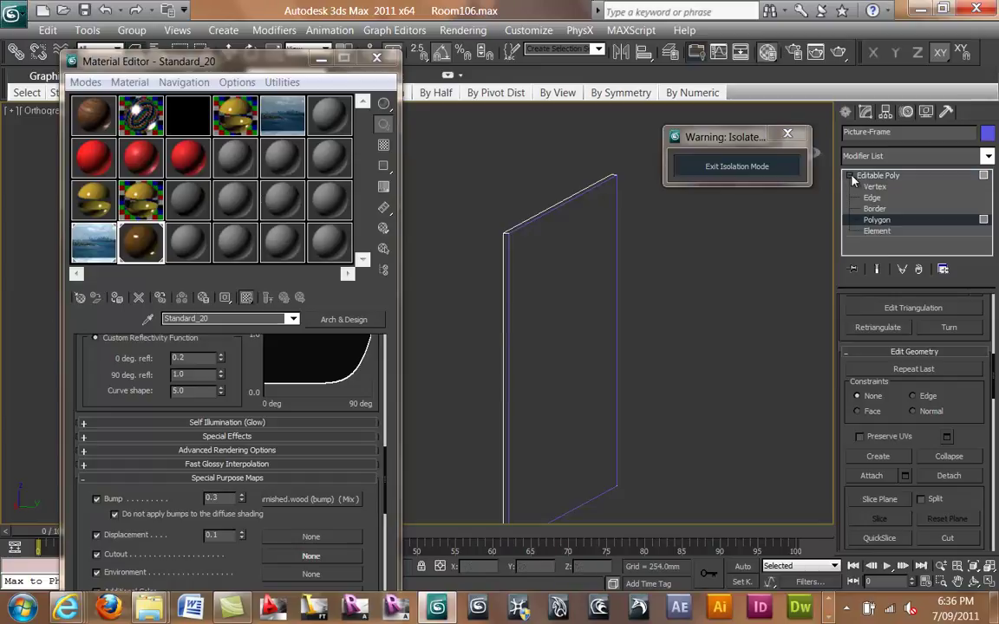
click(878, 220)
click(874, 177)
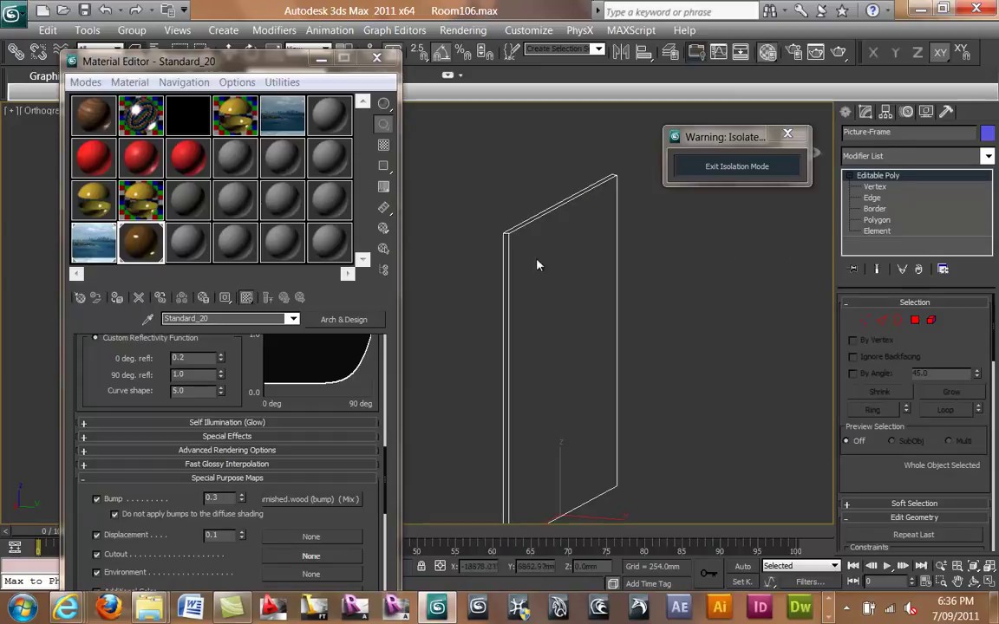
Check that the Picture face and the Picture-Frame body can be selected separately, comparing wireframe and shaded display and finishing in shaded display.
click(511, 236)
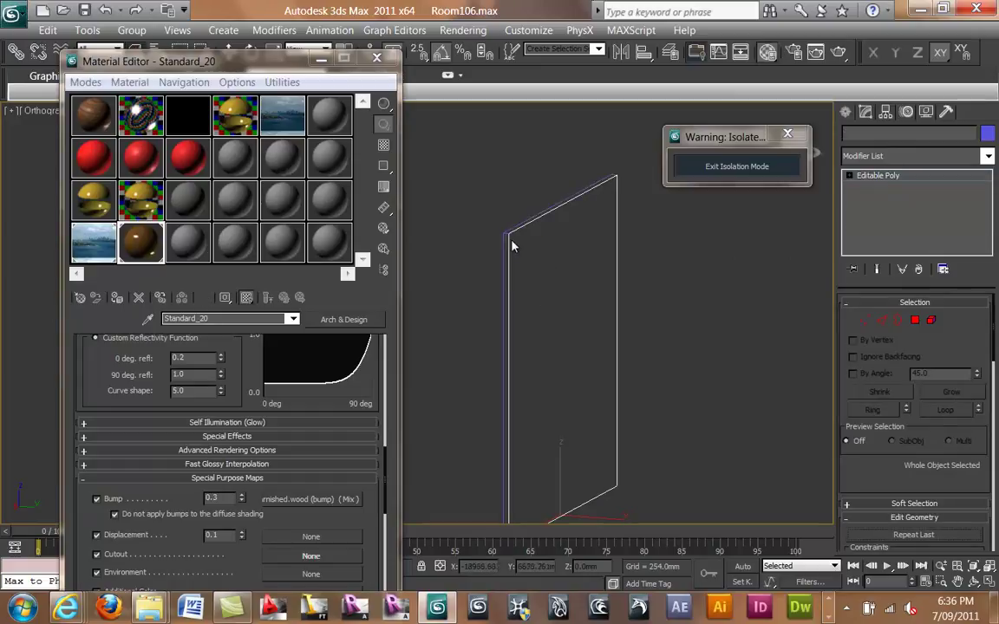
key(F3)
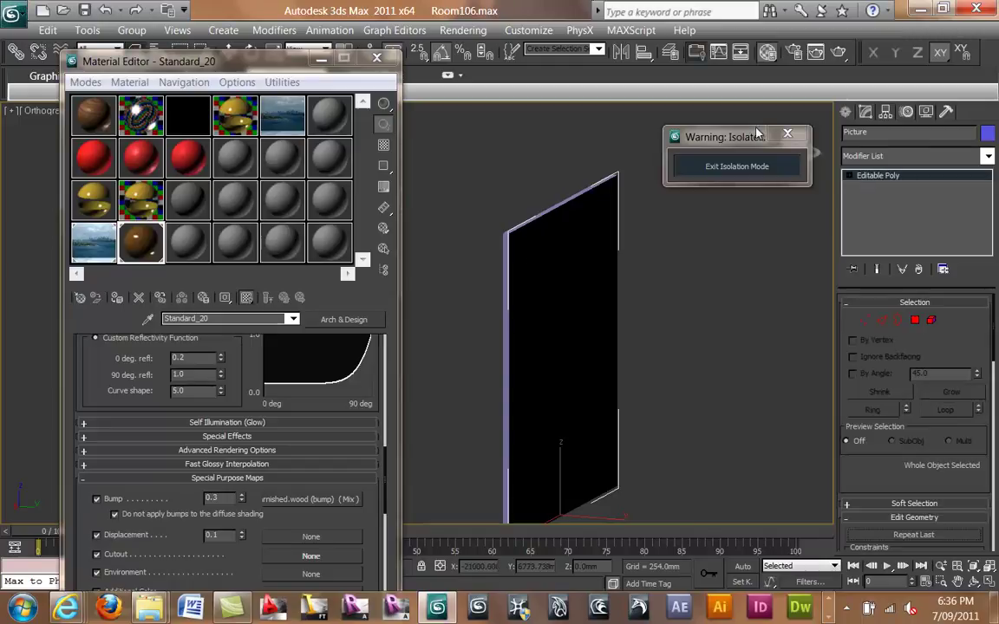
key(4)
click(502, 359)
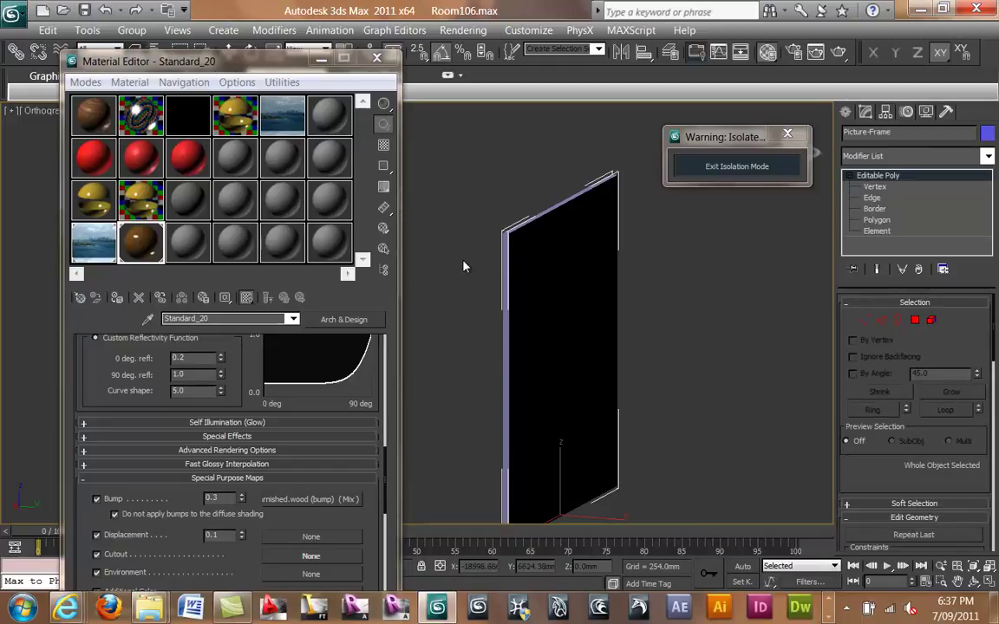
click(602, 294)
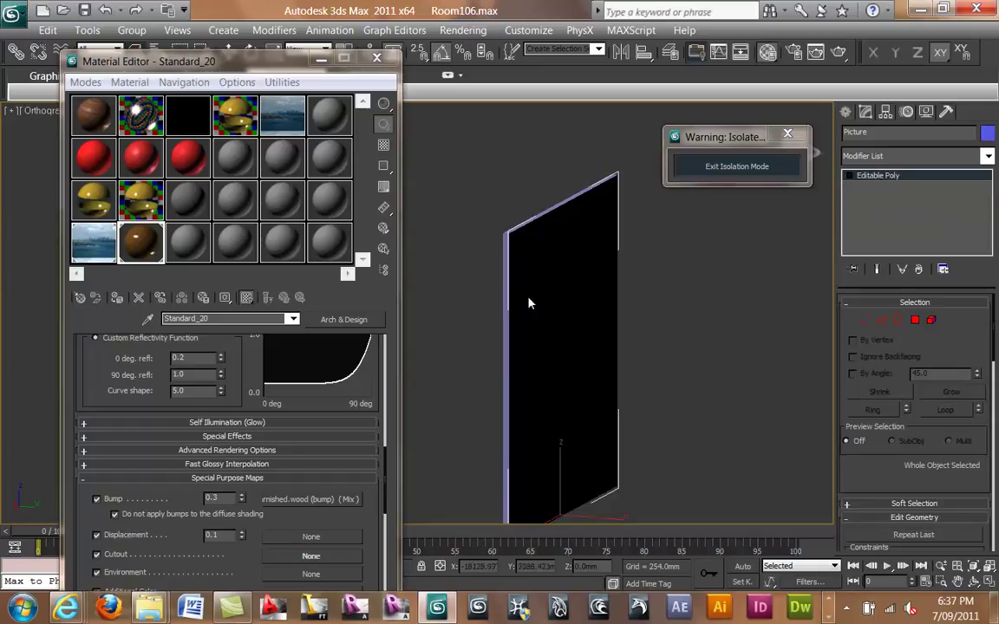
key(F3)
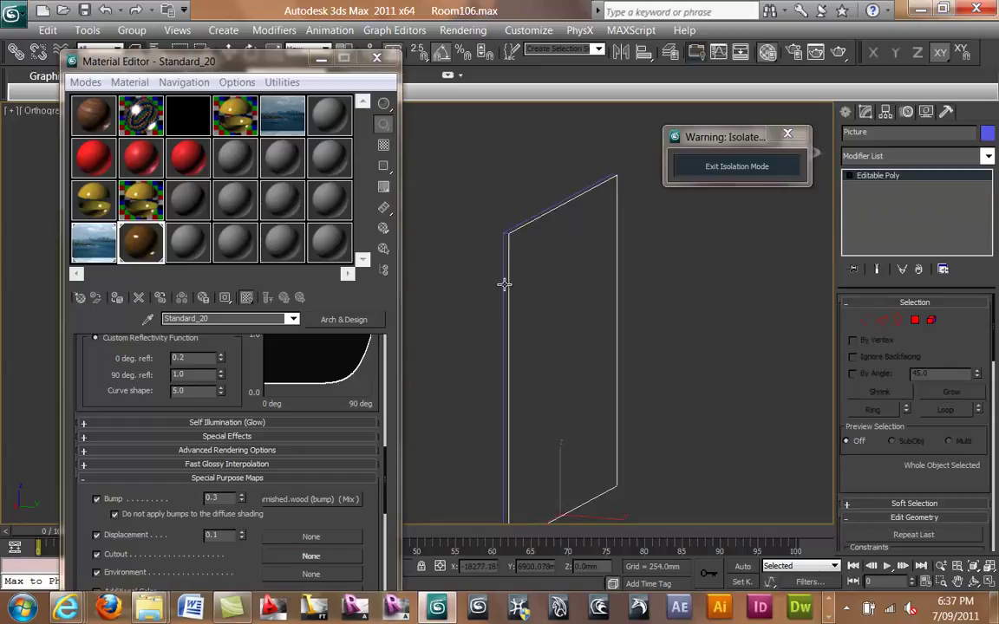
click(484, 267)
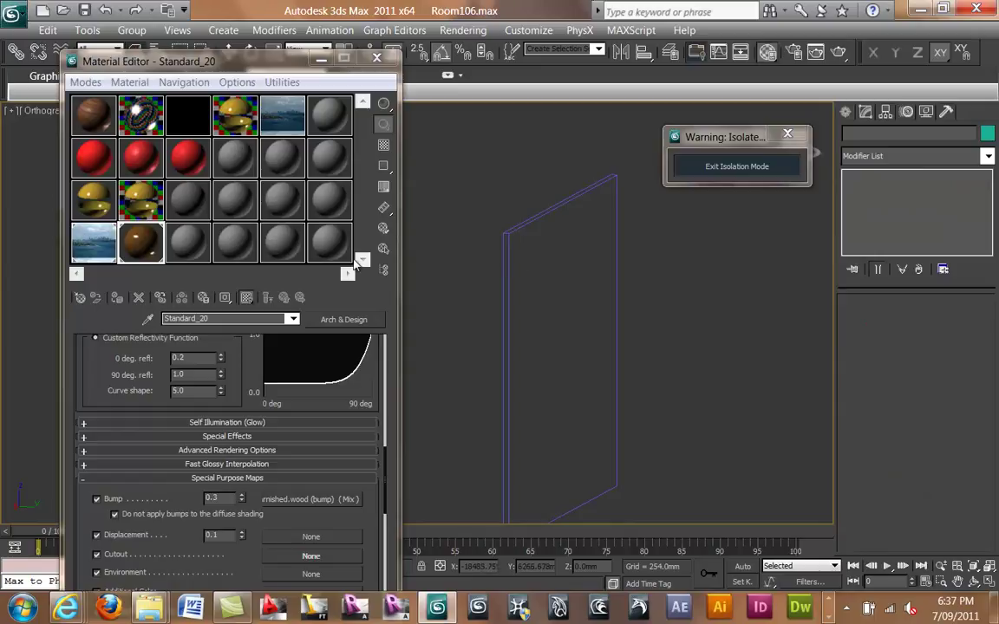
key(F3)
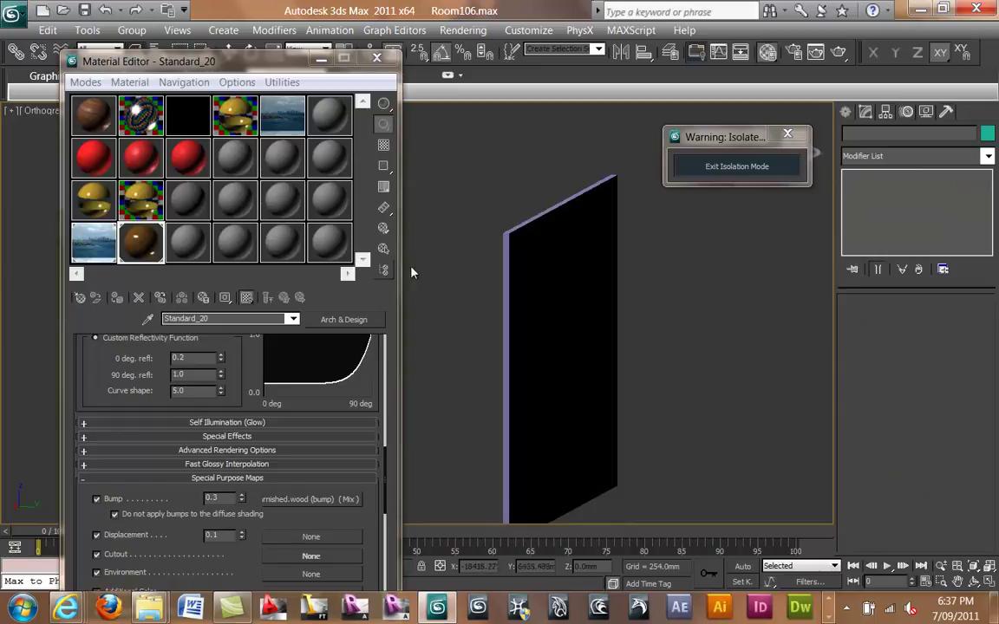
Select the picture frame and change the unused Standard_21 material to the Arch & Design type.
click(505, 242)
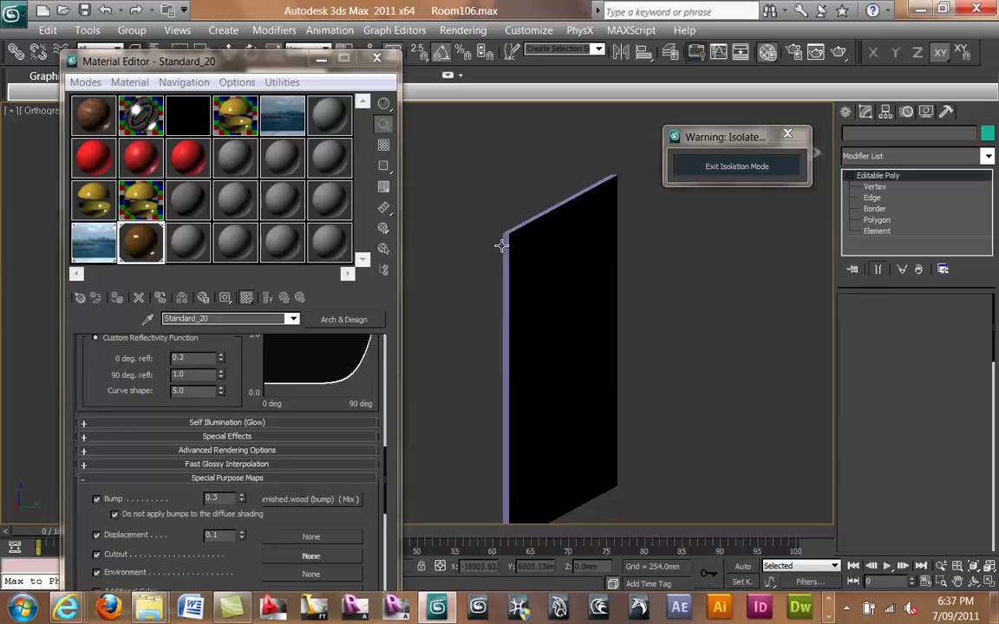
click(198, 244)
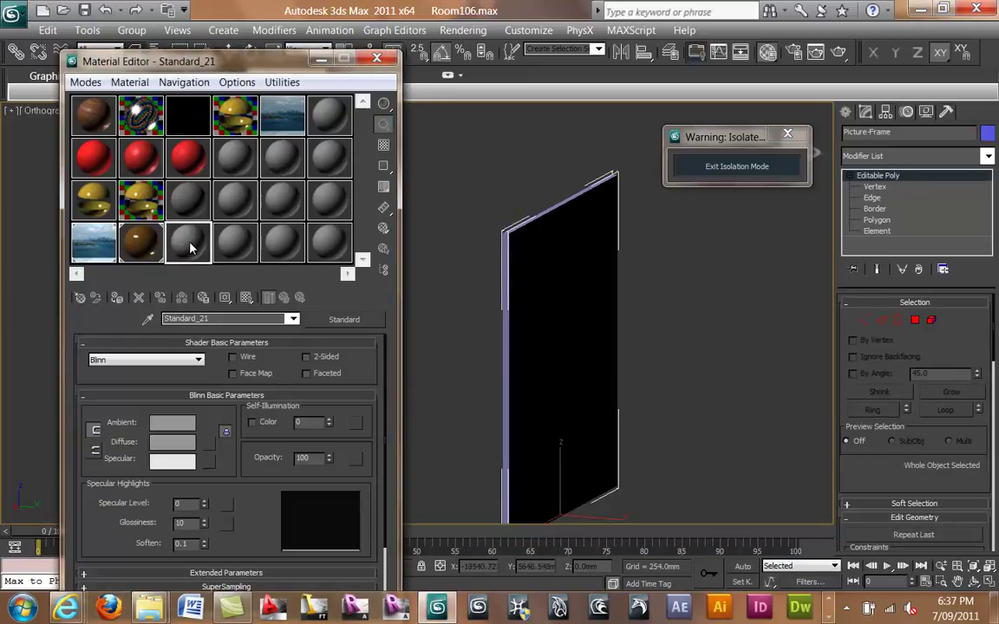
click(351, 319)
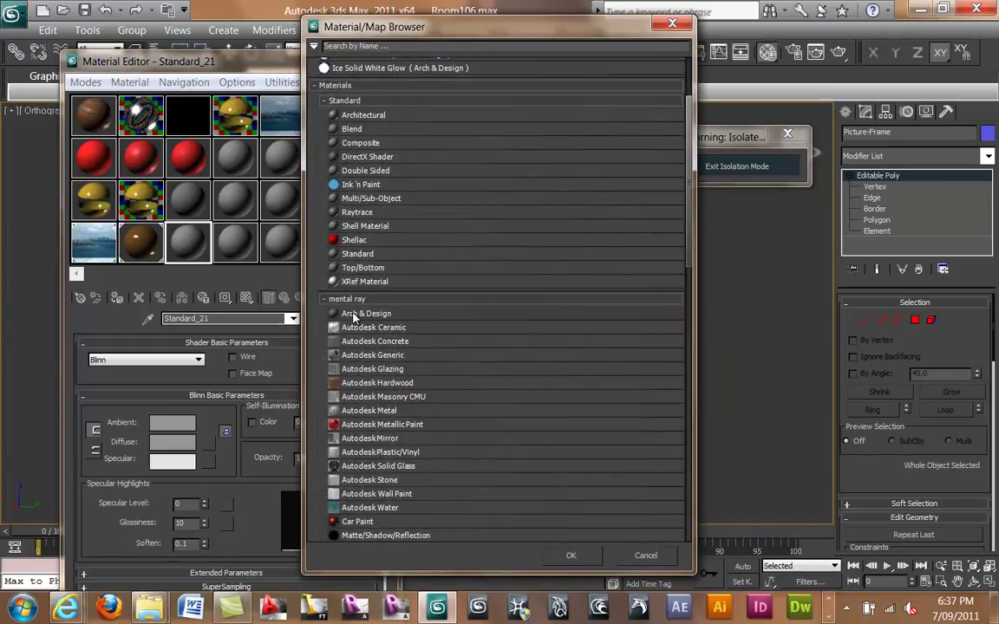
double_click(353, 316)
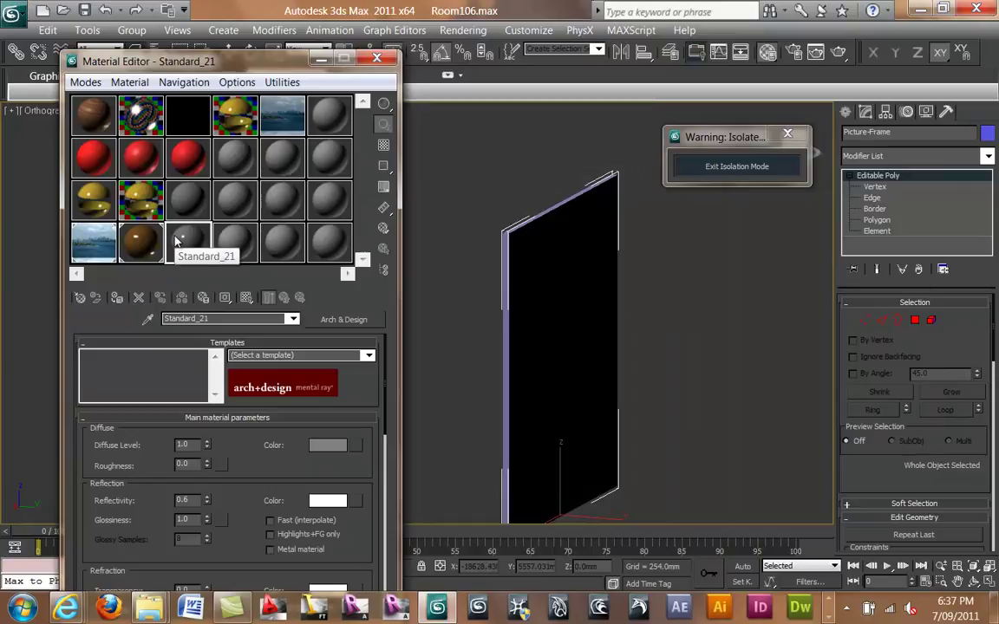
Set the material's diffuse color to near black with a value of 0.037 and assign it to the picture frame.
click(324, 446)
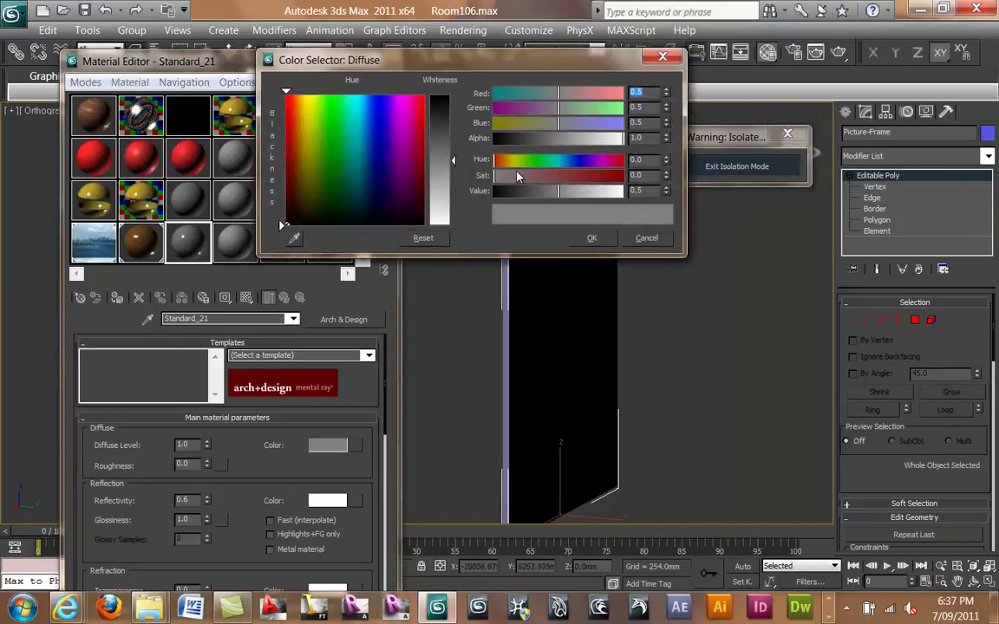
click(496, 192)
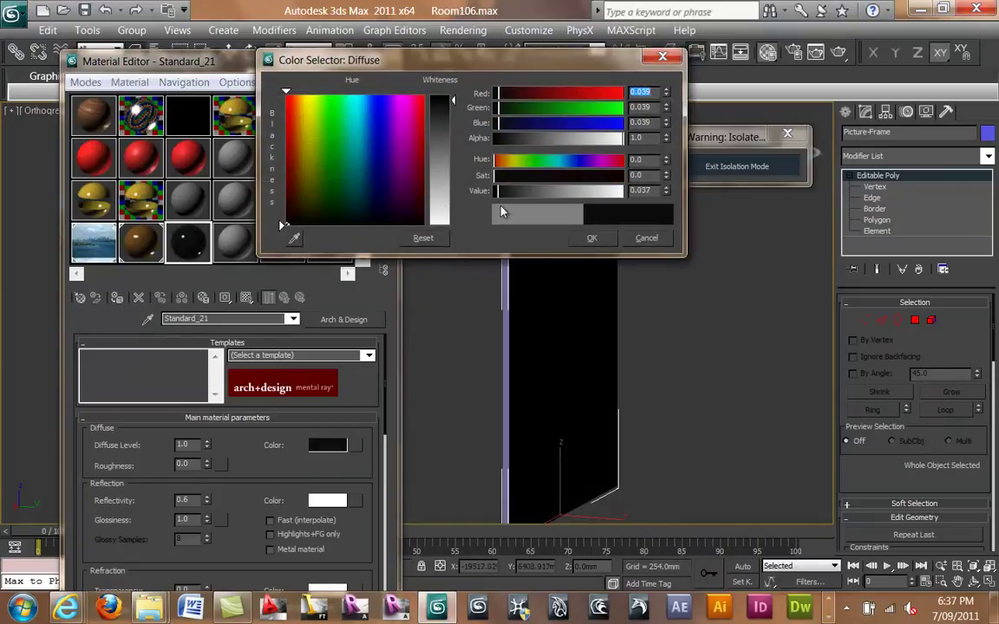
click(589, 239)
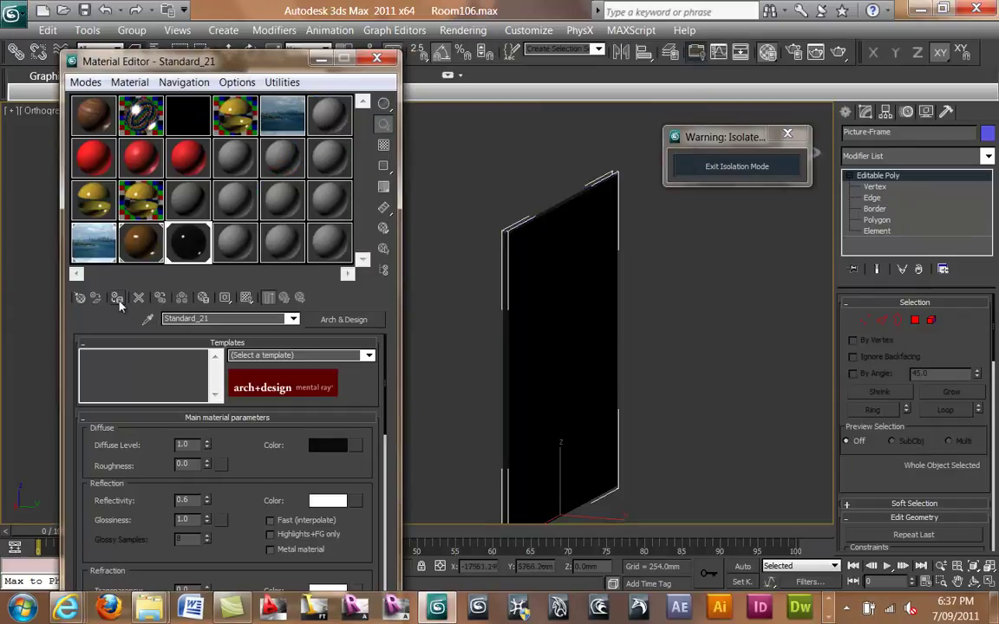
Name the frame's material Black Plastic and select the detached Picture face.
double_click(189, 319)
text(Black )
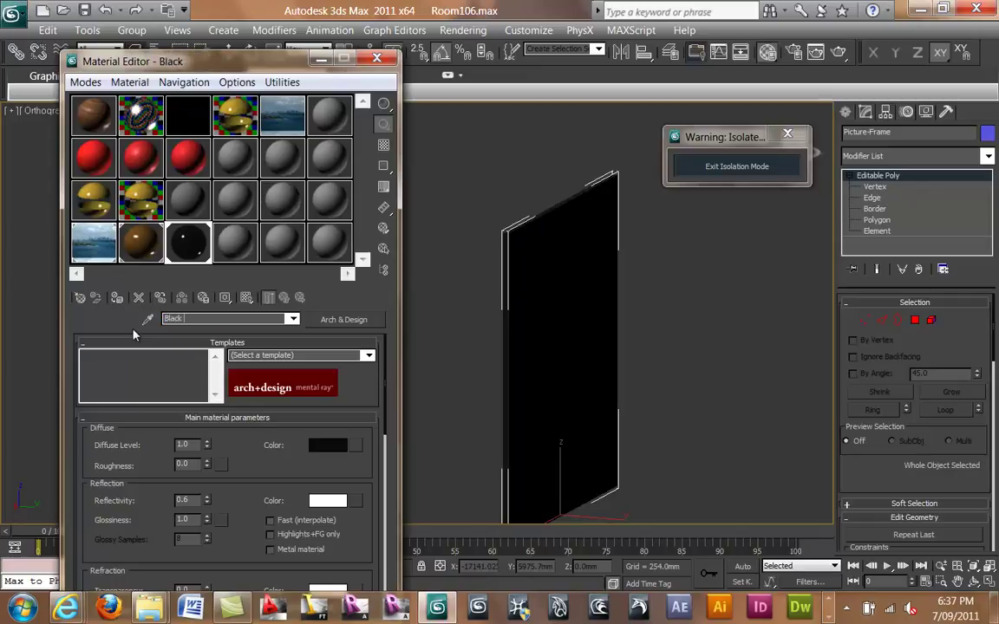
text(Plastic)
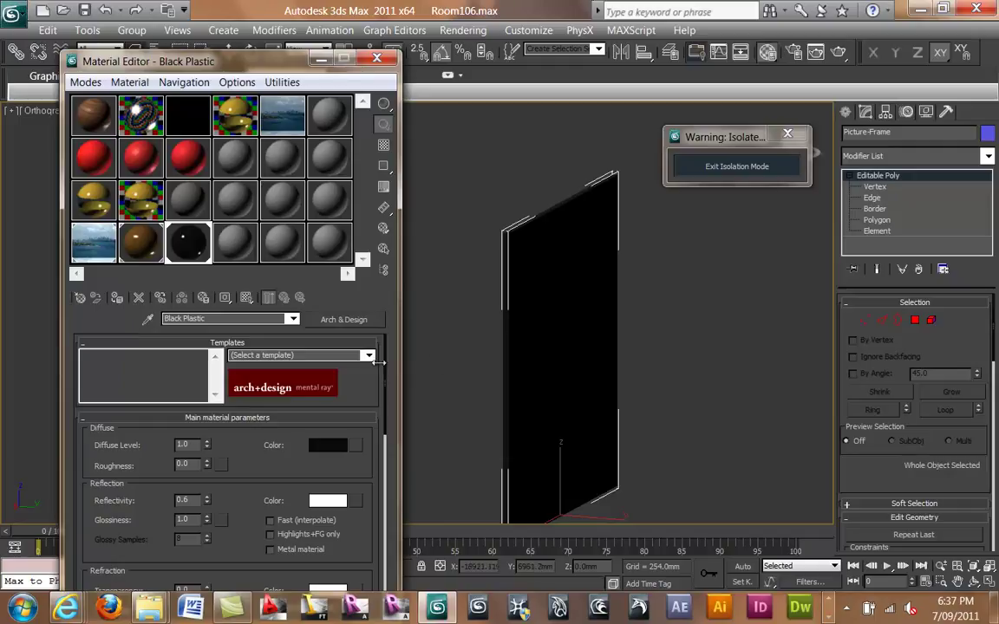
click(585, 311)
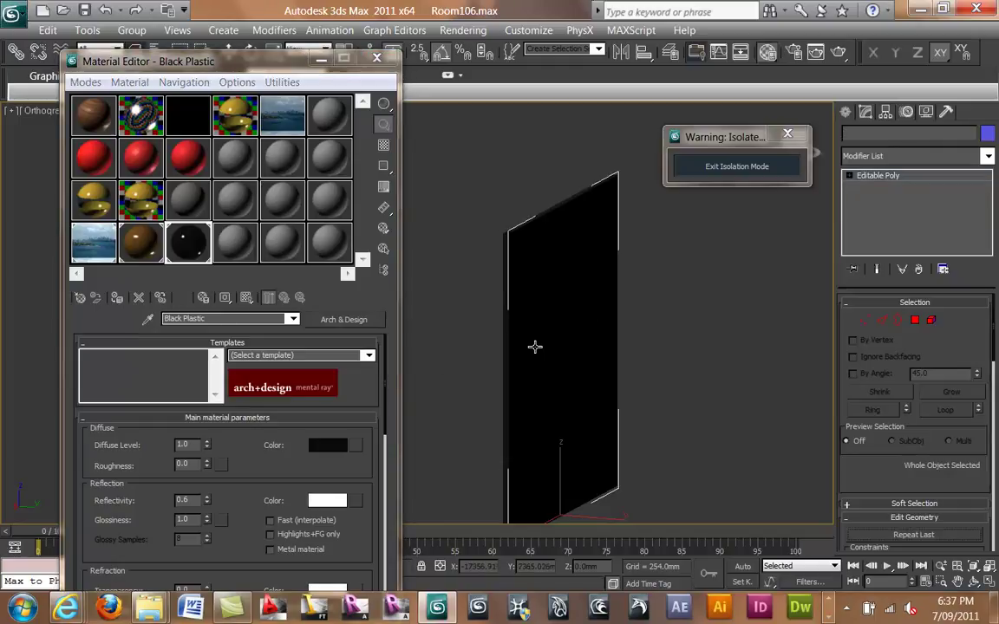
Change the unused Standard_22 material to the Arch & Design type and check its sample in an enlarged preview.
click(238, 244)
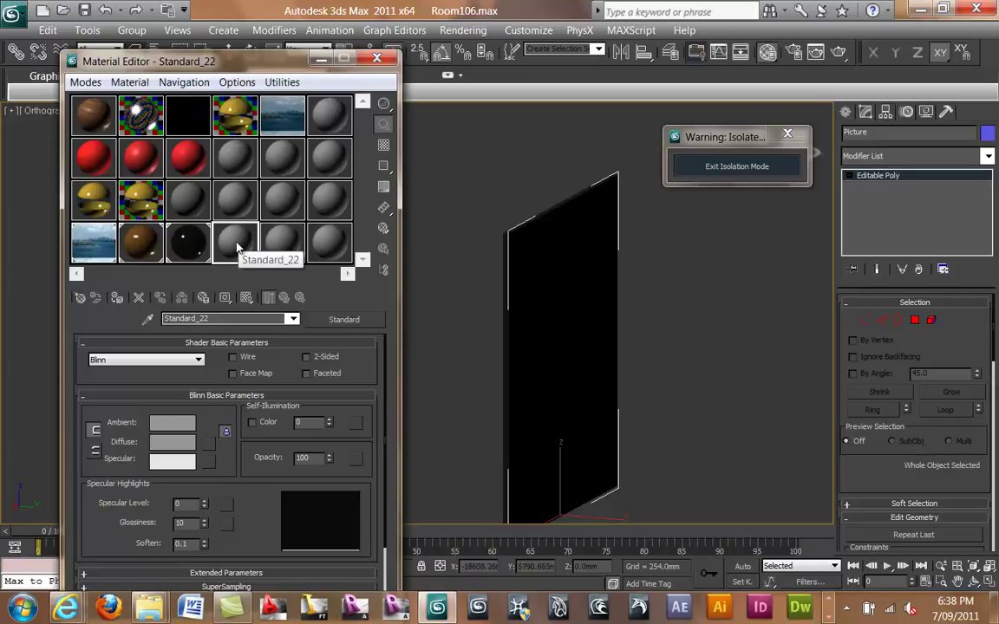
click(356, 320)
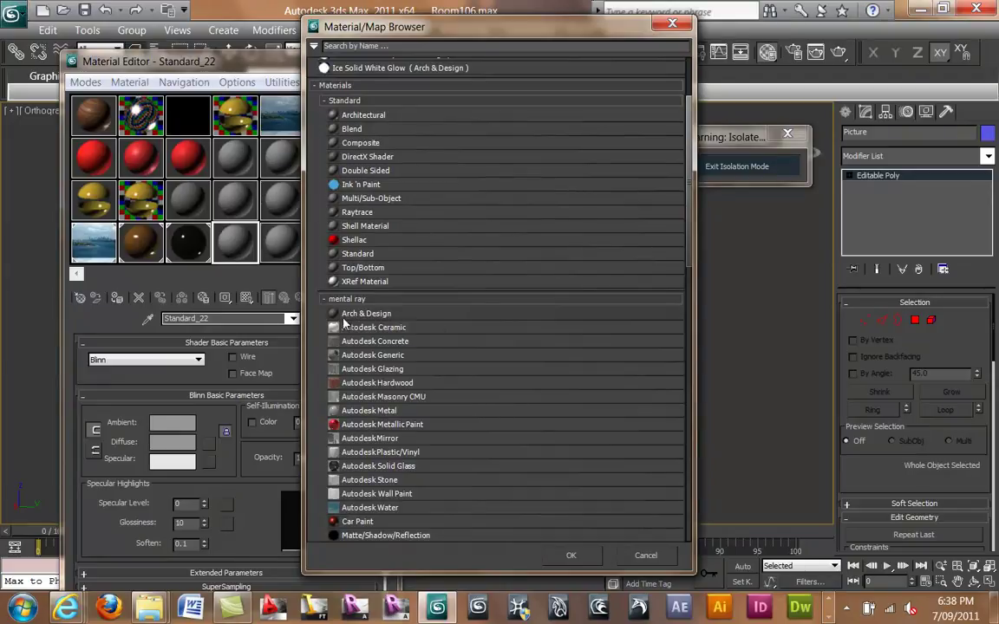
double_click(371, 314)
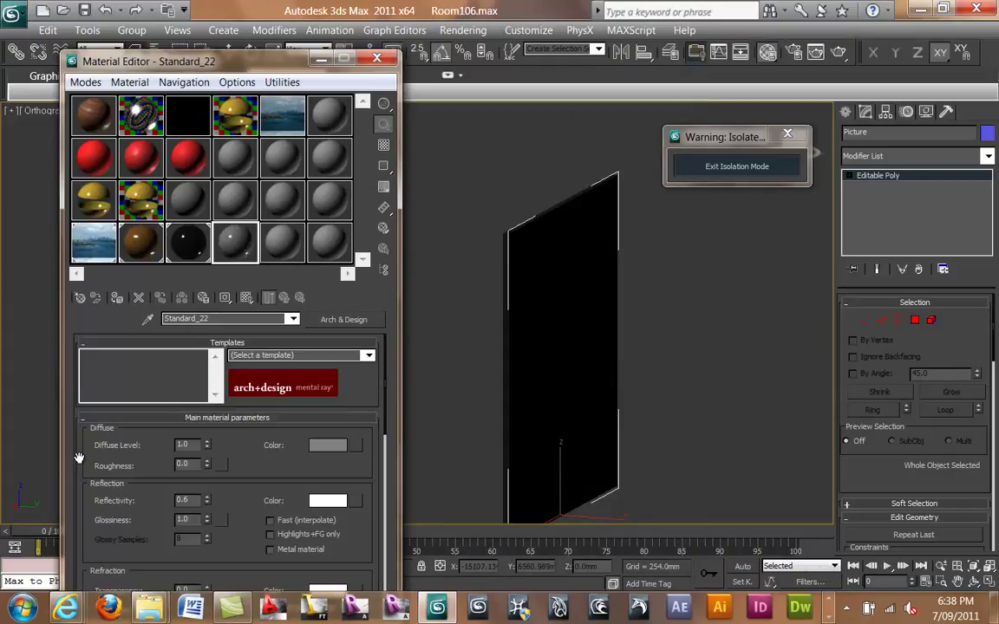
double_click(236, 243)
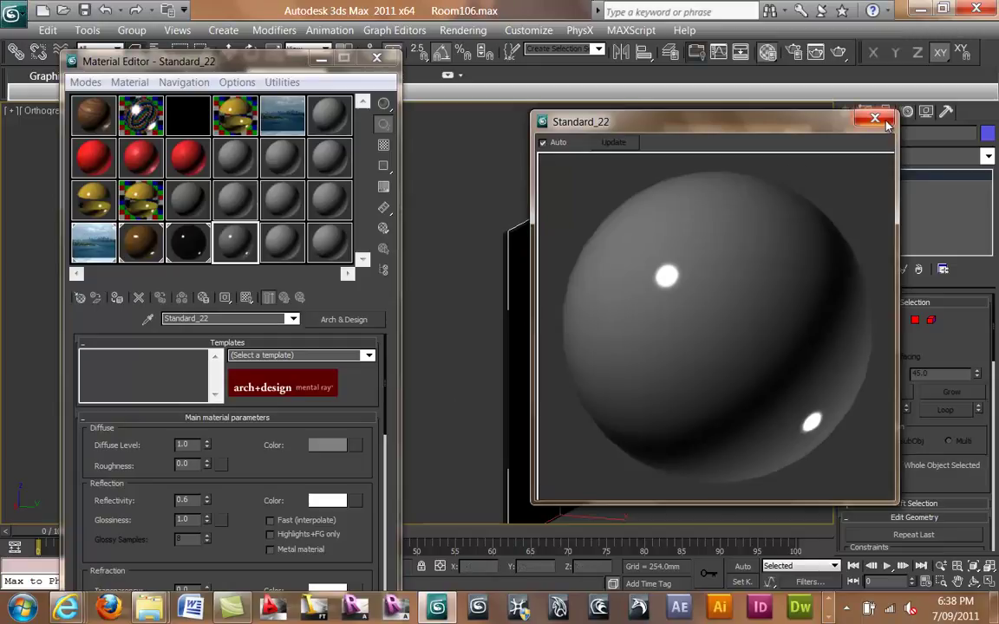
click(876, 118)
Assign the Bump: Map #1 (Noise) map from the Ice Hotel library to the material's diffuse color.
drag(106, 464, 107, 396)
scroll(106, 396, up, 3)
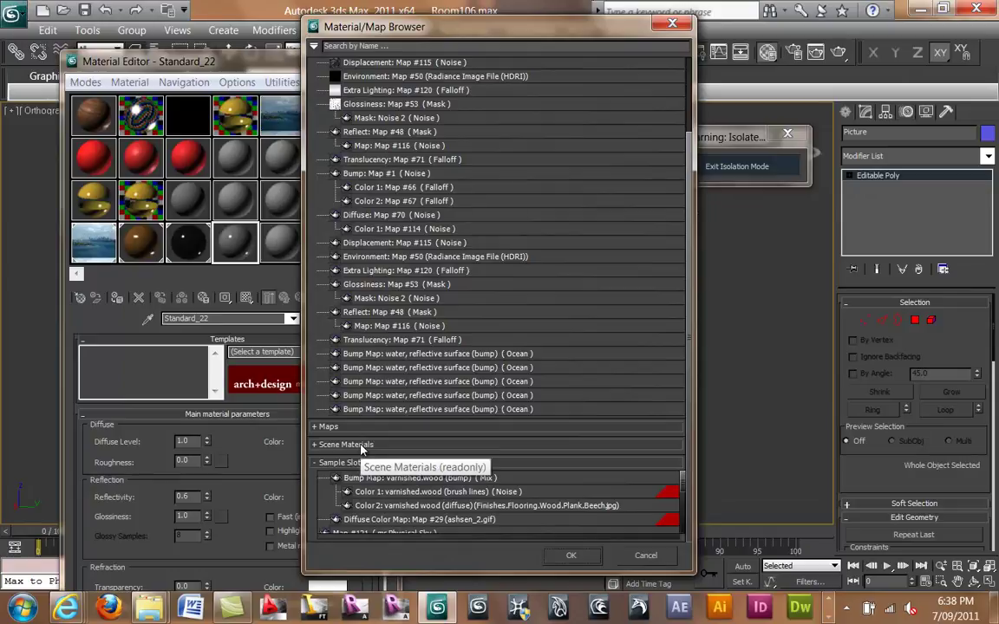
scroll(691, 156, up, 2)
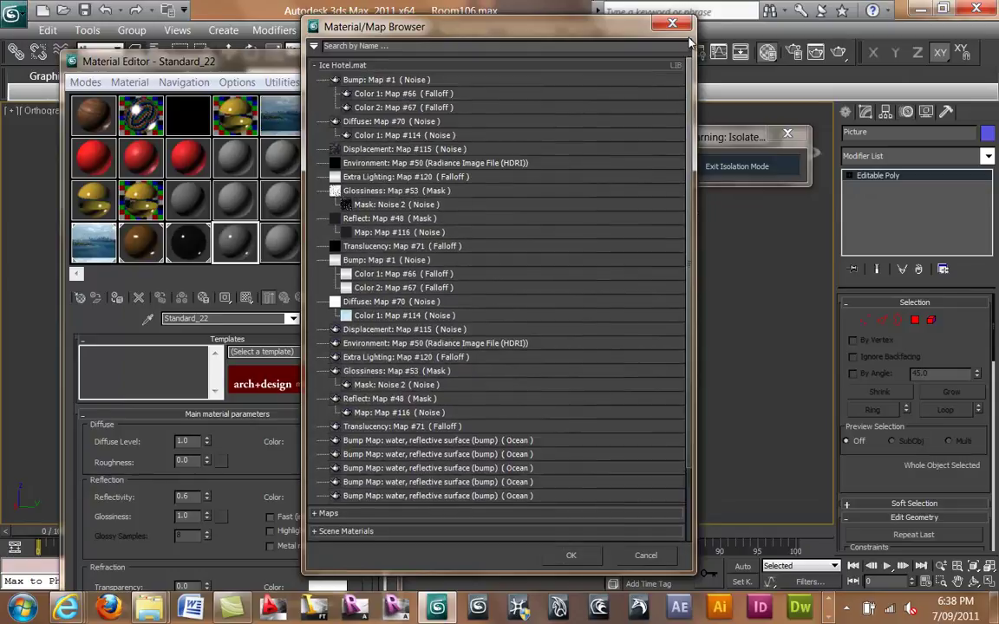
double_click(385, 80)
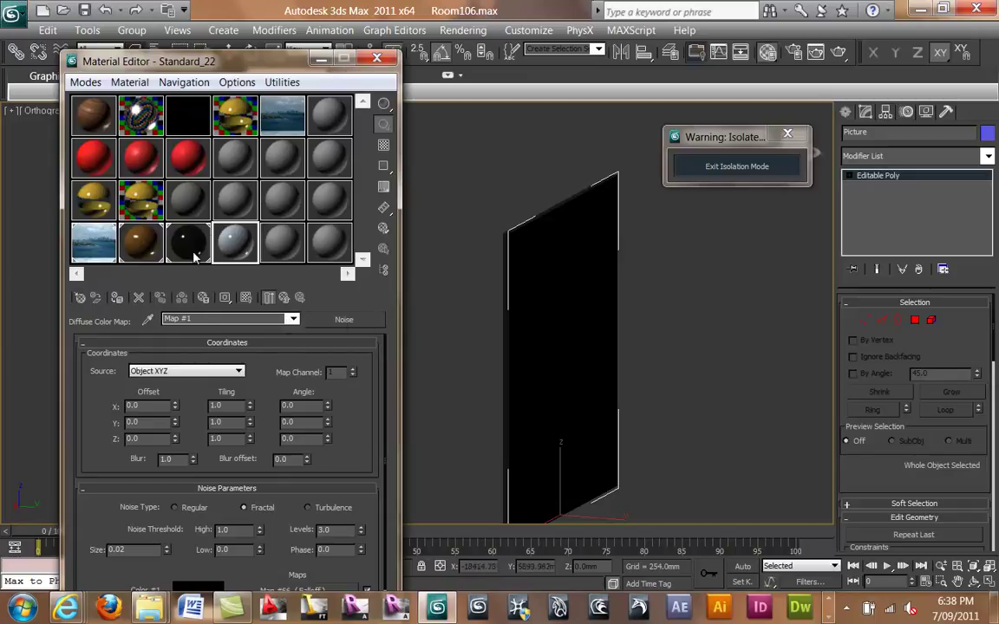
Replace the diffuse color's Noise map with a standard Bitmap map.
click(362, 320)
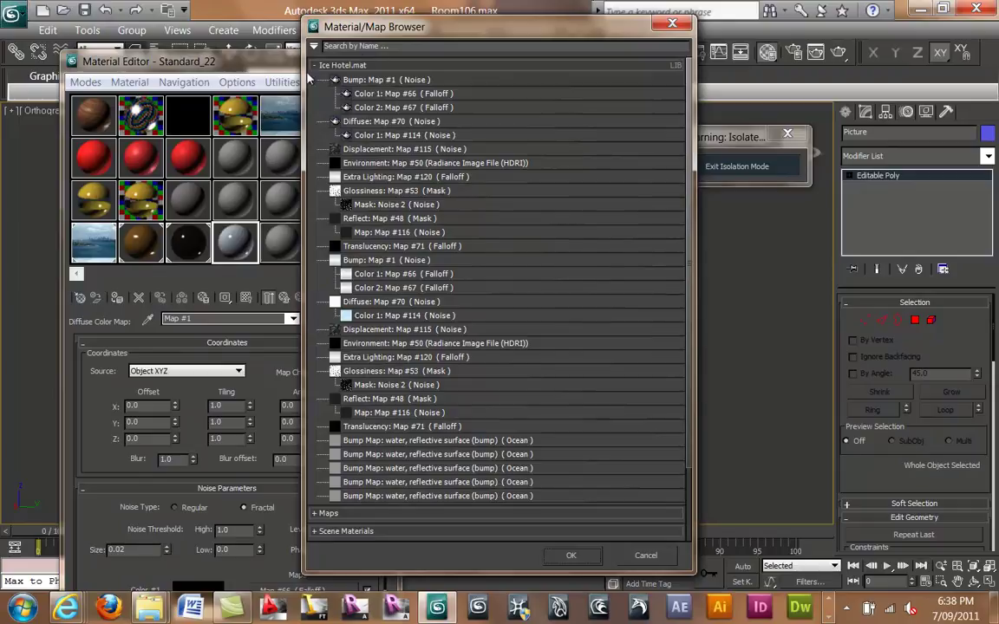
click(321, 65)
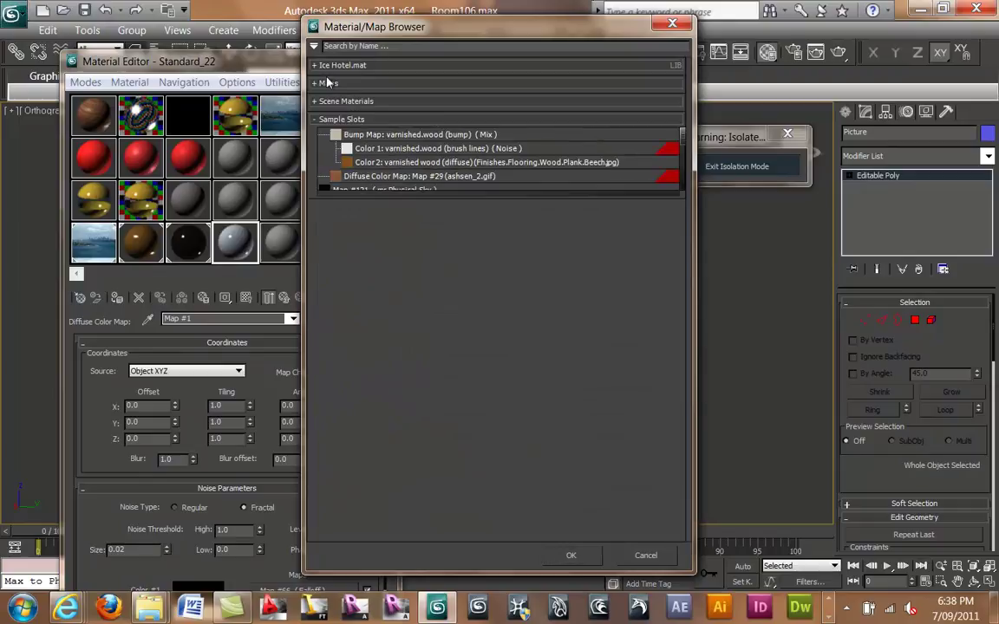
click(319, 83)
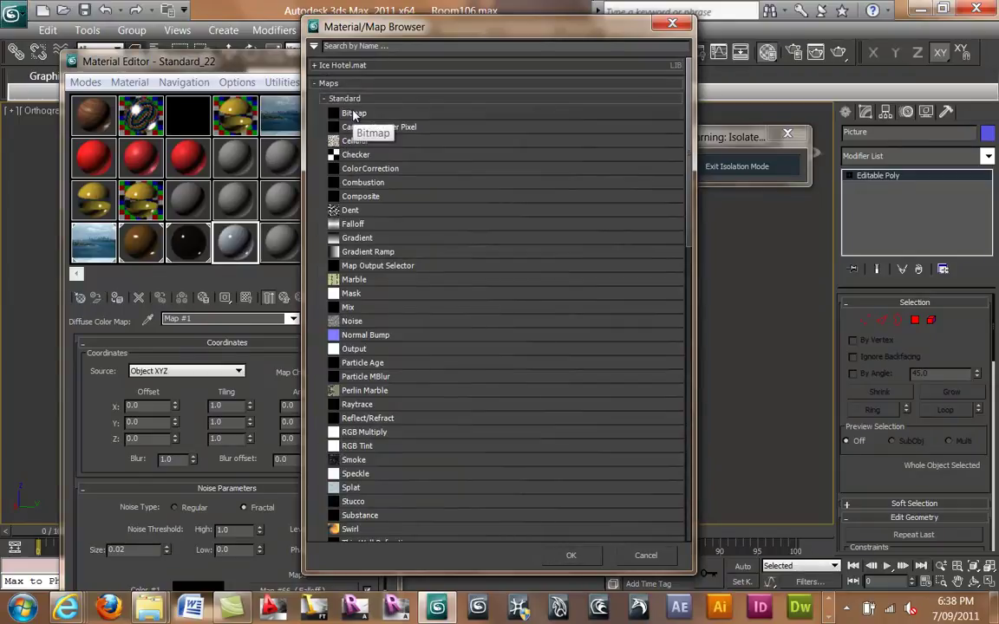
drag(365, 33, 505, 29)
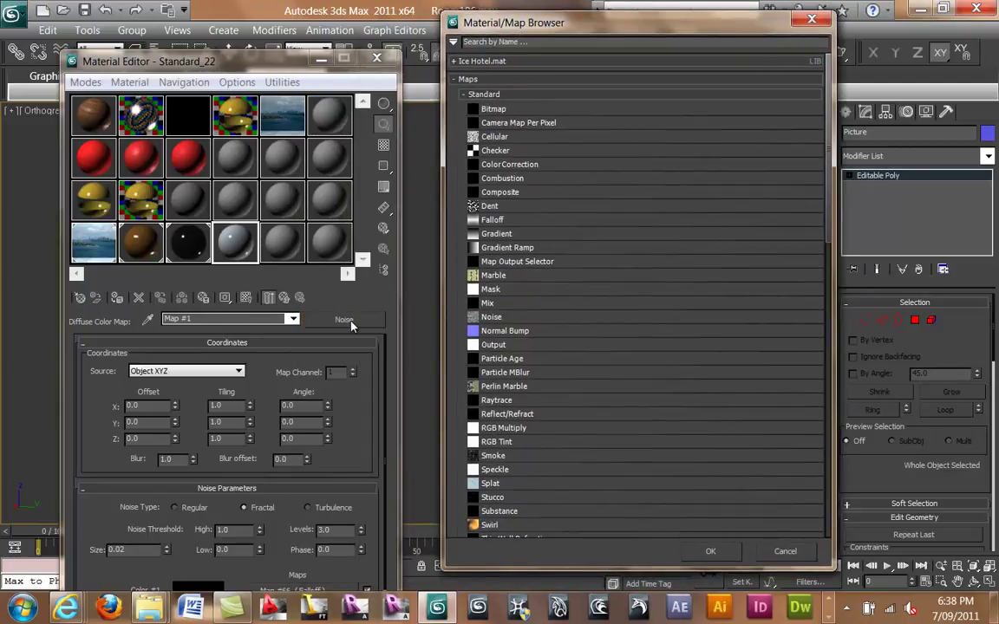
double_click(493, 108)
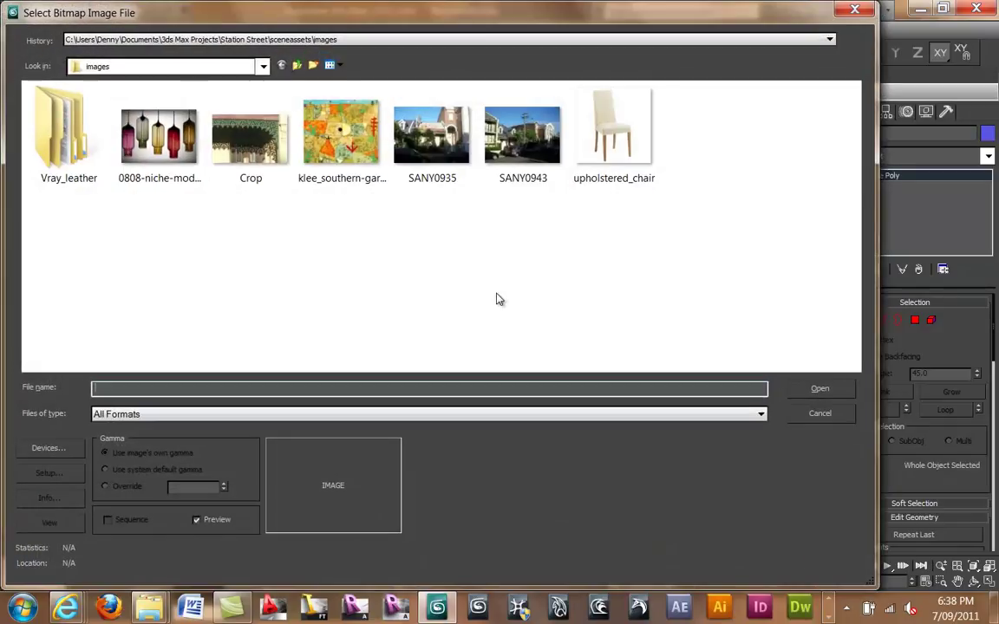
Preview the klee_southern-gardens image and go up from the project's images folder to My Documents.
click(317, 117)
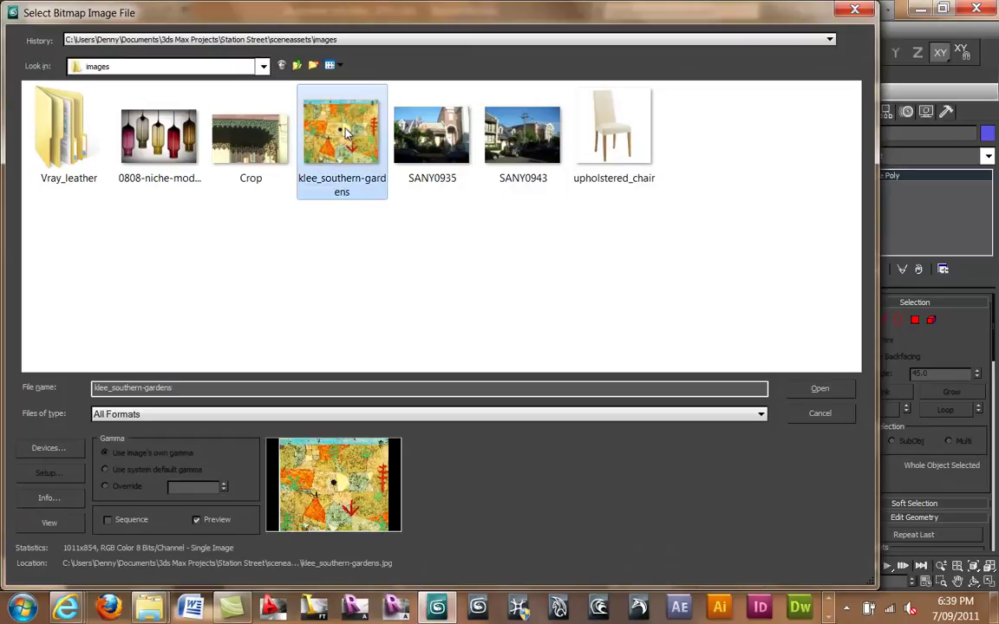
click(297, 66)
click(298, 68)
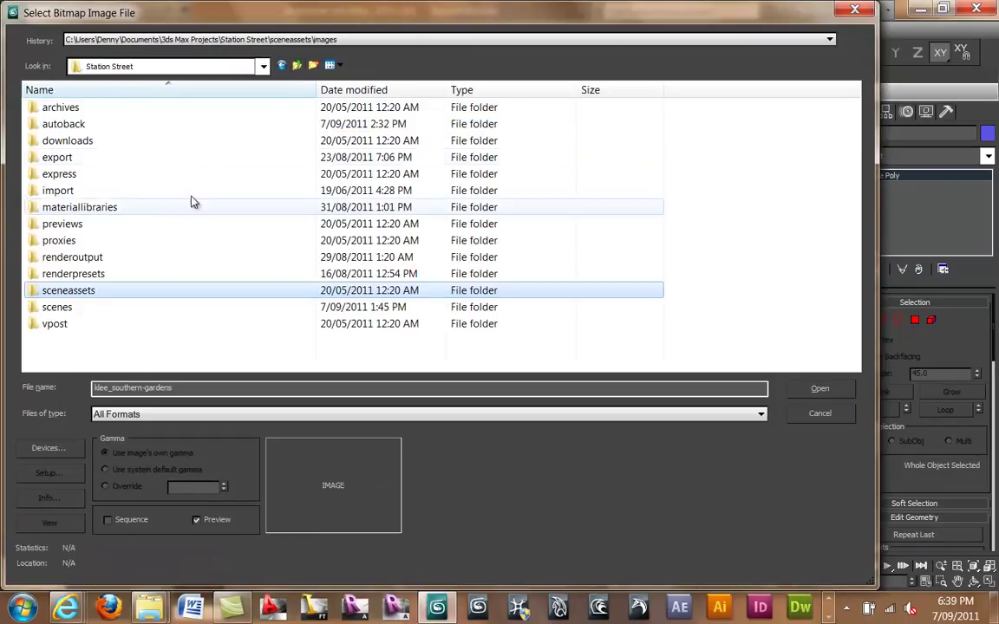
click(298, 68)
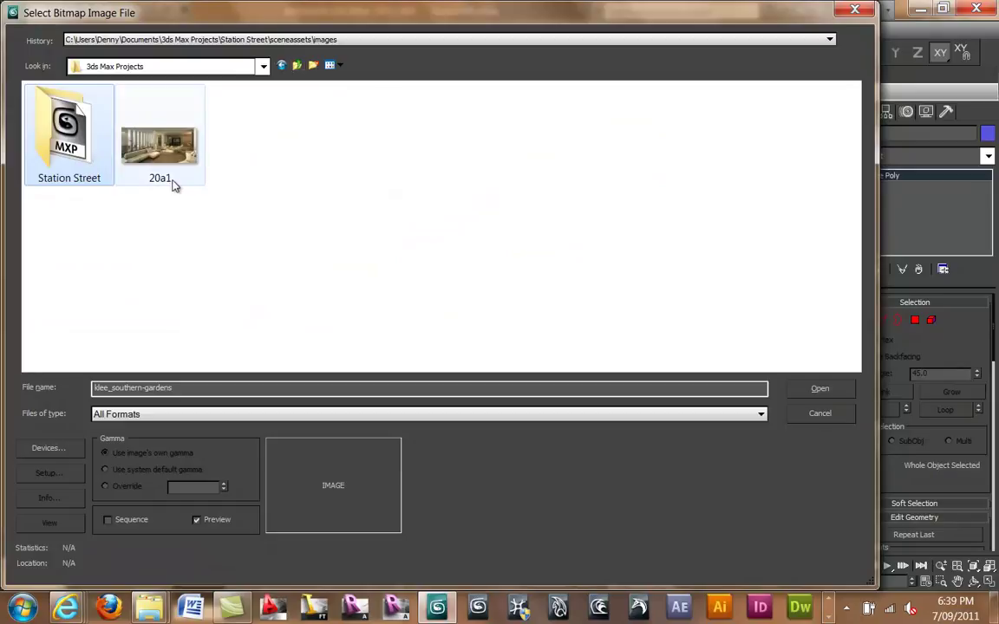
click(297, 67)
Open the maps folder inside the 3dsMax folder of My Documents.
scroll(208, 227, down, 7)
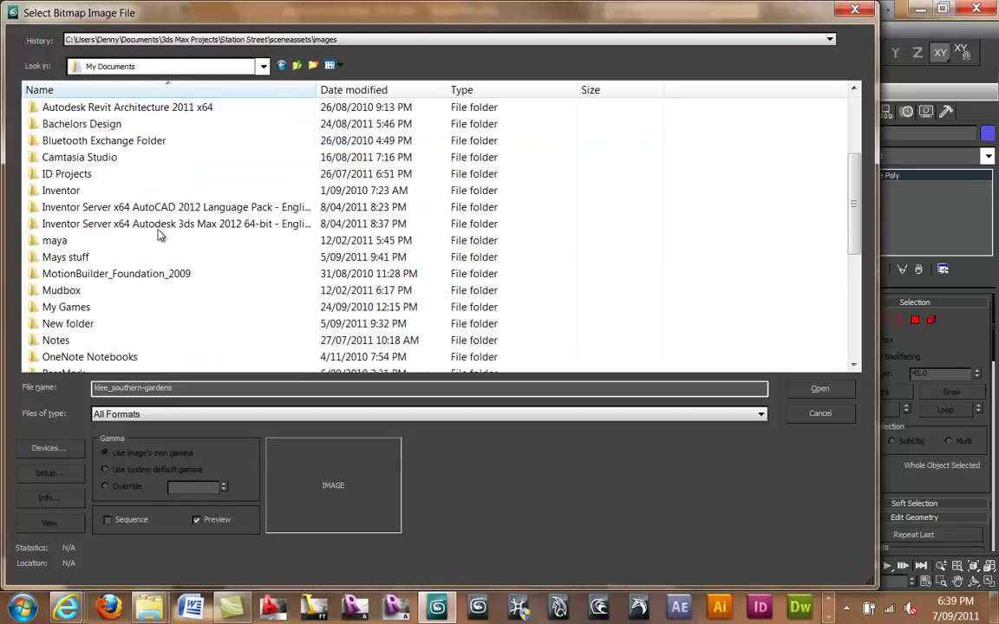
scroll(108, 260, up, 1)
scroll(118, 321, down, 2)
scroll(103, 227, up, 1)
scroll(102, 227, up, 4)
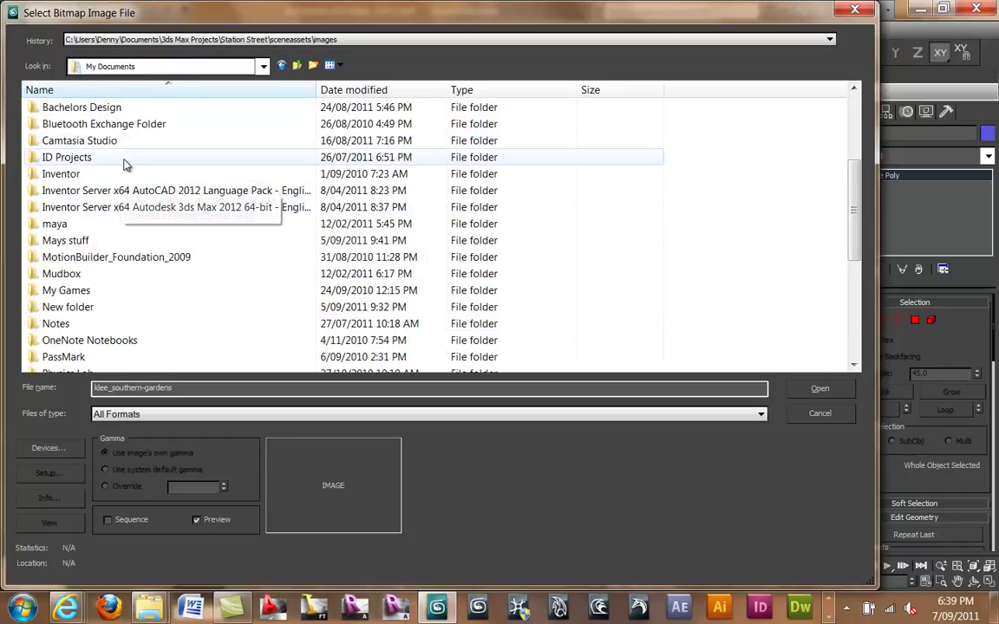
scroll(102, 141, up, 3)
double_click(82, 173)
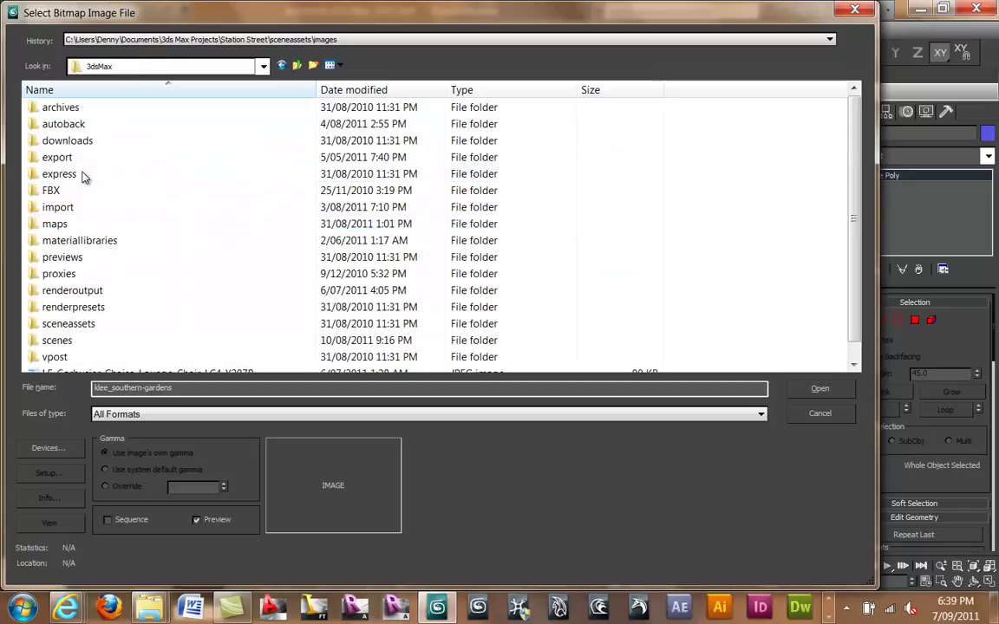
click(78, 240)
double_click(74, 224)
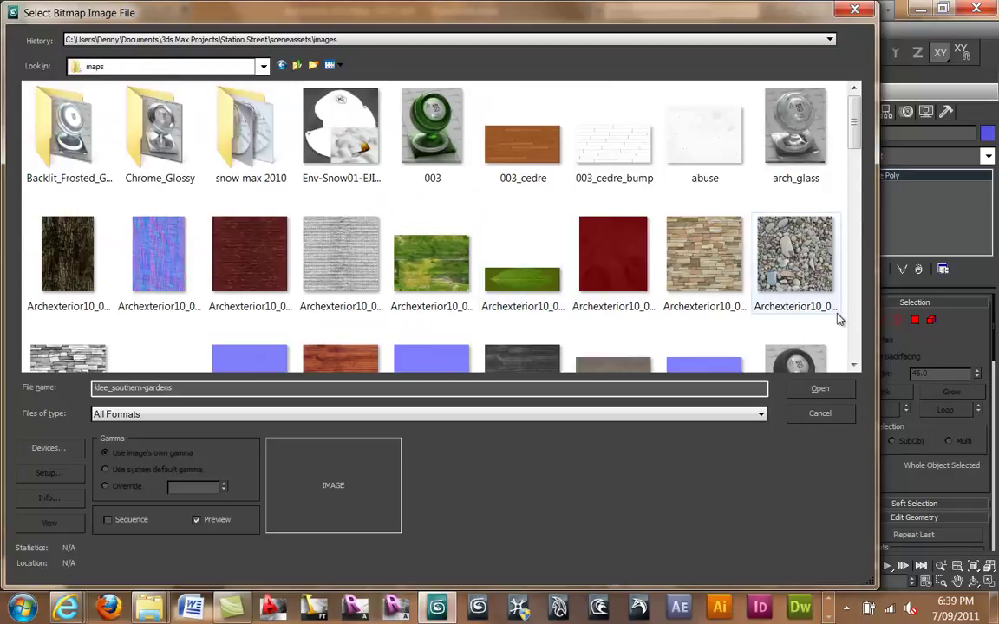
Look through the images in the maps folder, previewing Archexterior10_09_stone2, Klimt - Tree of Life and klimt-mada-primavesi.
click(760, 280)
scroll(638, 268, down, 5)
scroll(635, 274, down, 8)
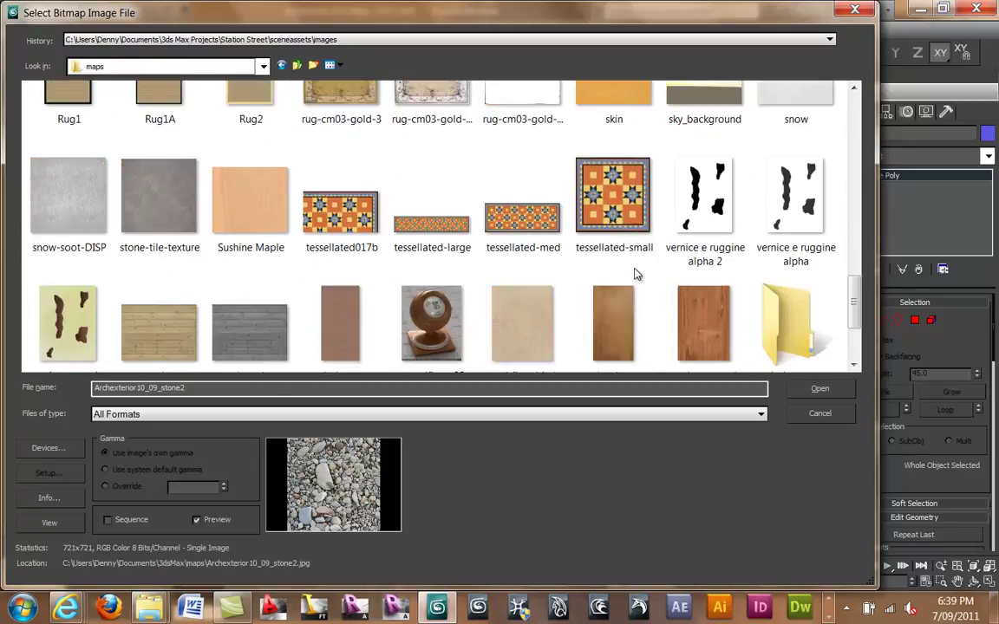
scroll(634, 274, down, 3)
scroll(634, 274, up, 3)
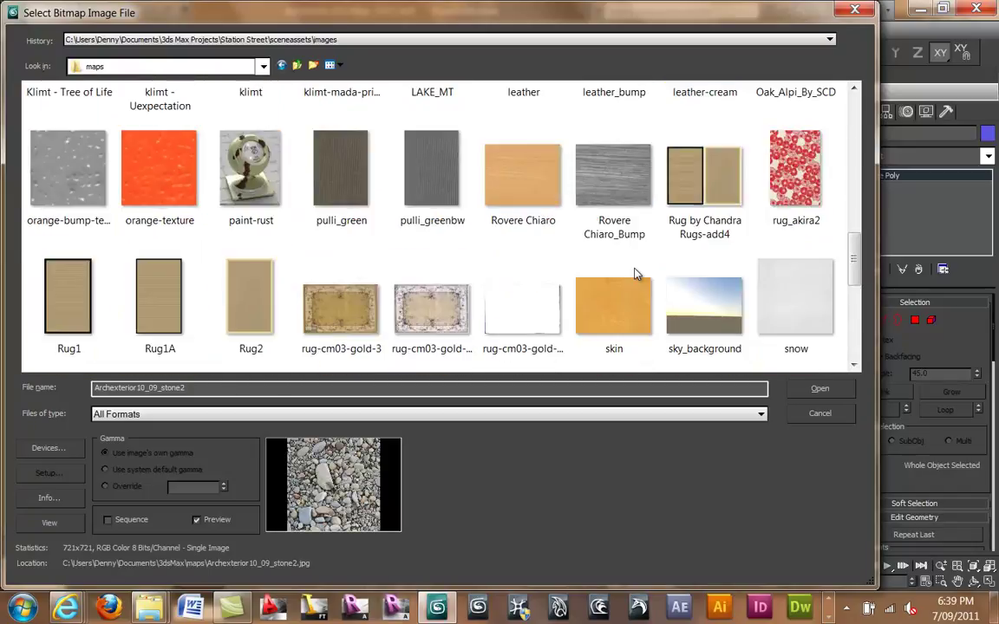
scroll(555, 259, up, 10)
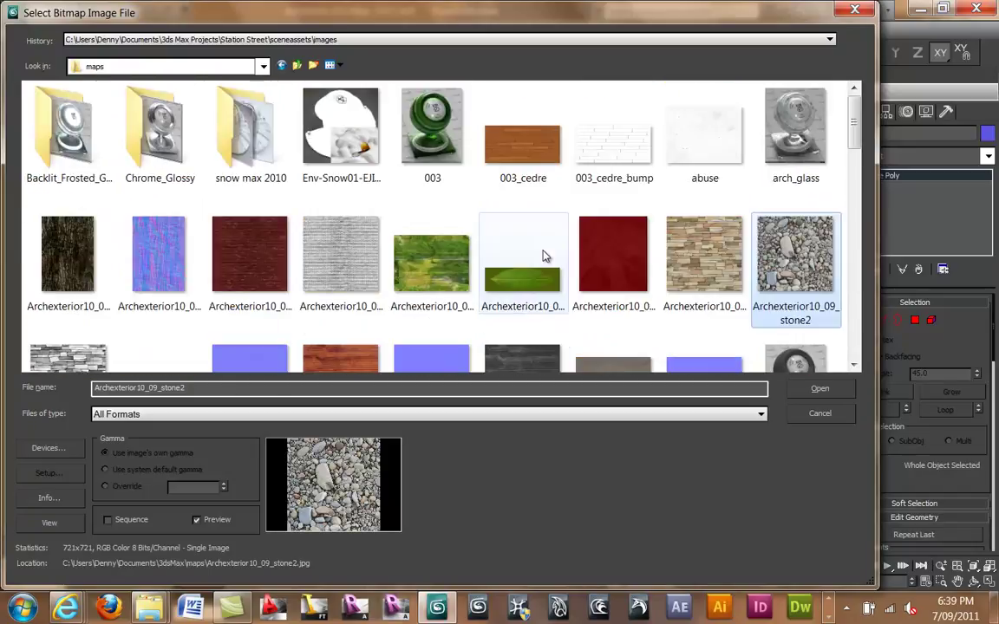
scroll(536, 213, down, 10)
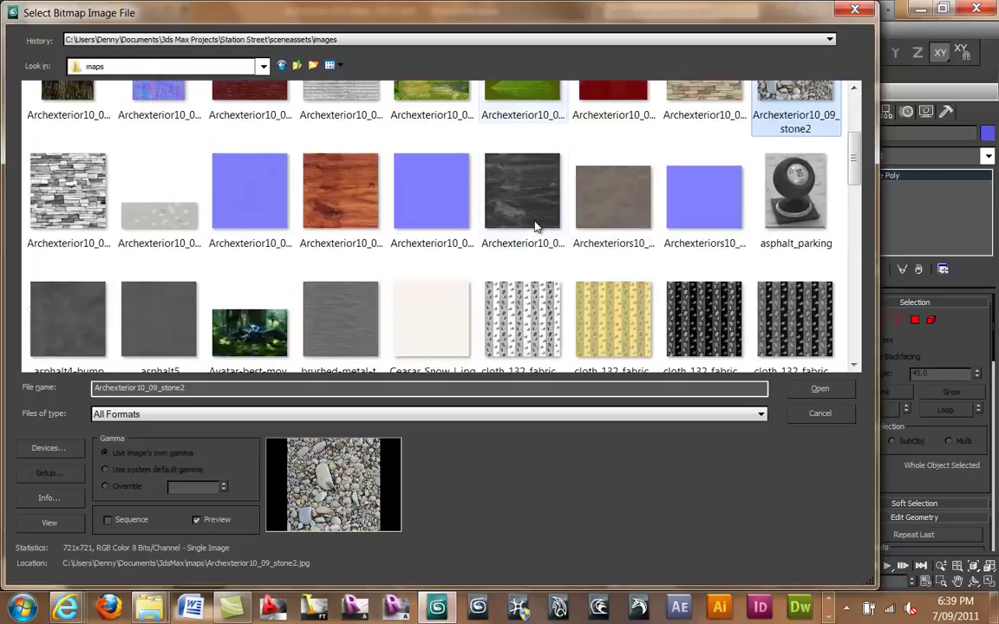
click(158, 198)
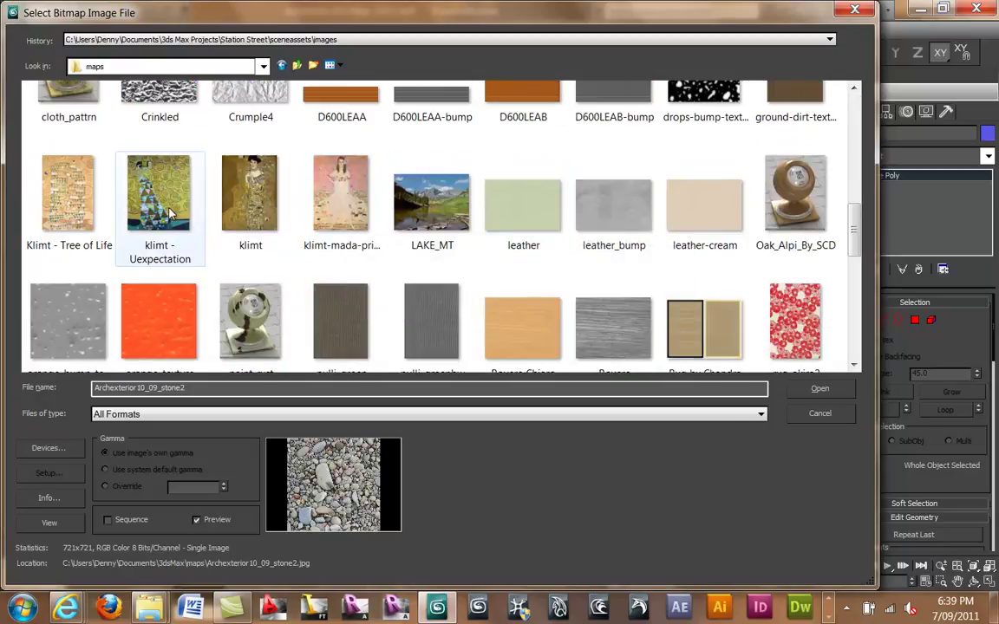
click(67, 204)
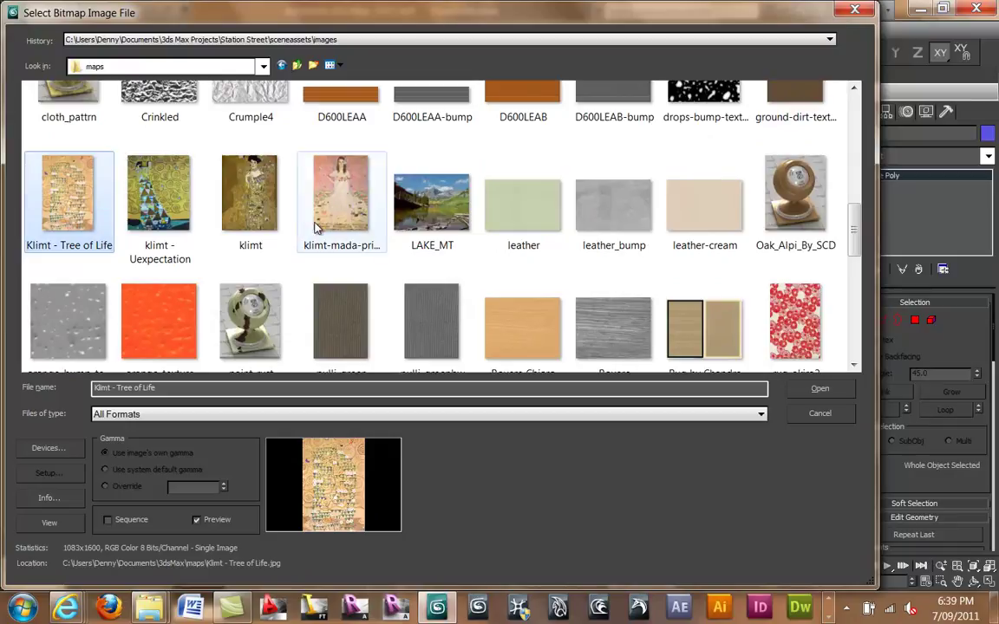
click(301, 195)
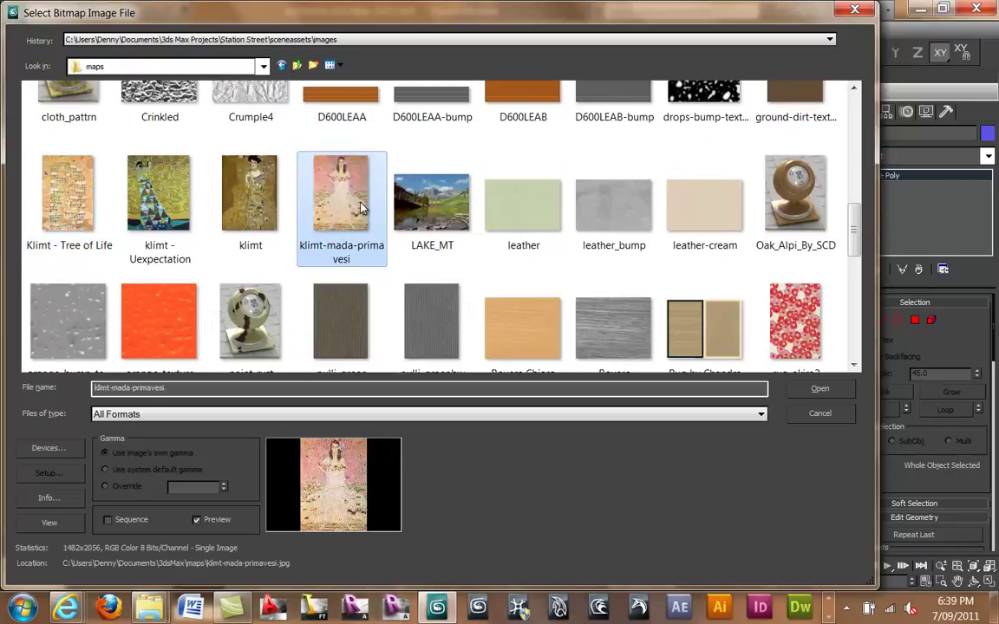
Load the klimt - Uexpectation image from the maps folder as the diffuse color bitmap.
scroll(359, 245, up, 3)
scroll(401, 276, down, 15)
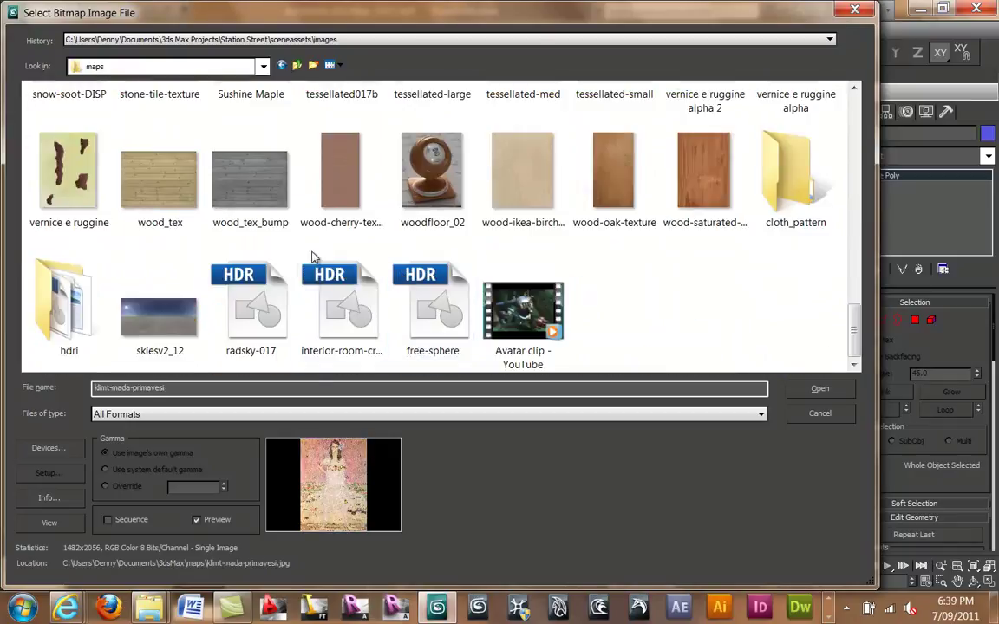
scroll(316, 245, up, 10)
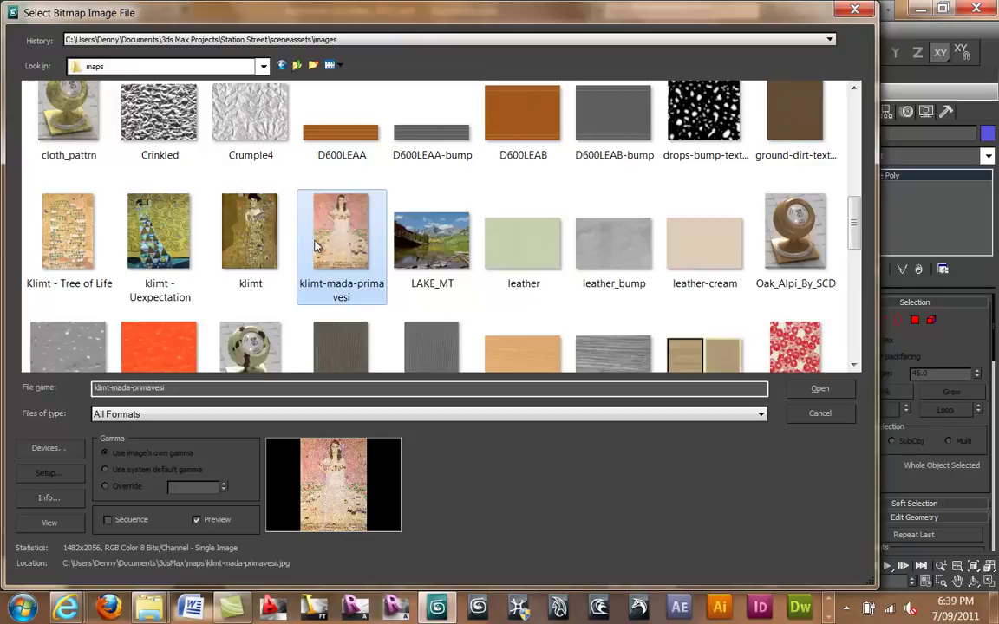
click(139, 207)
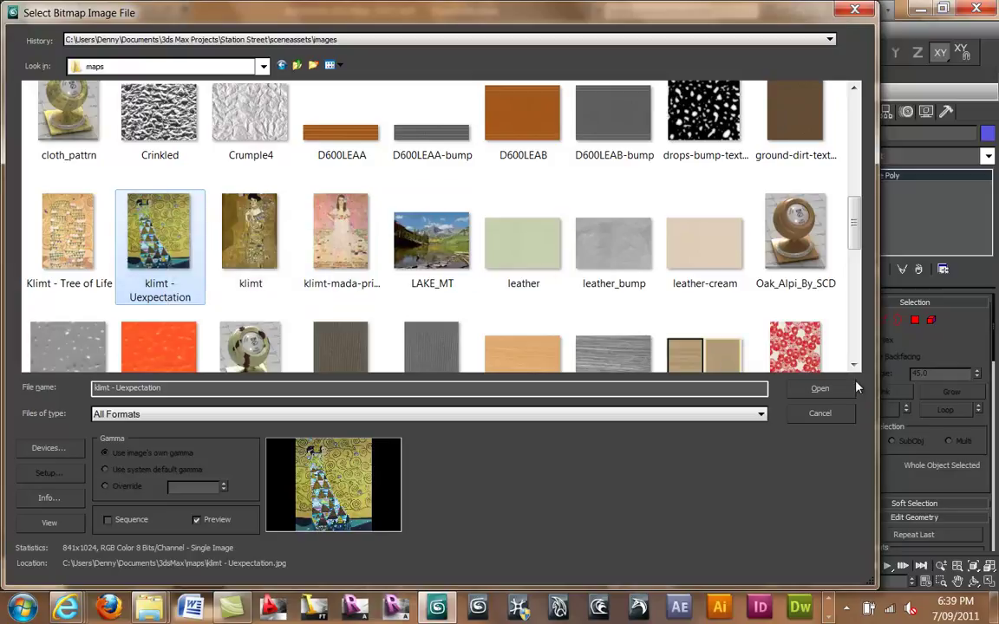
click(820, 390)
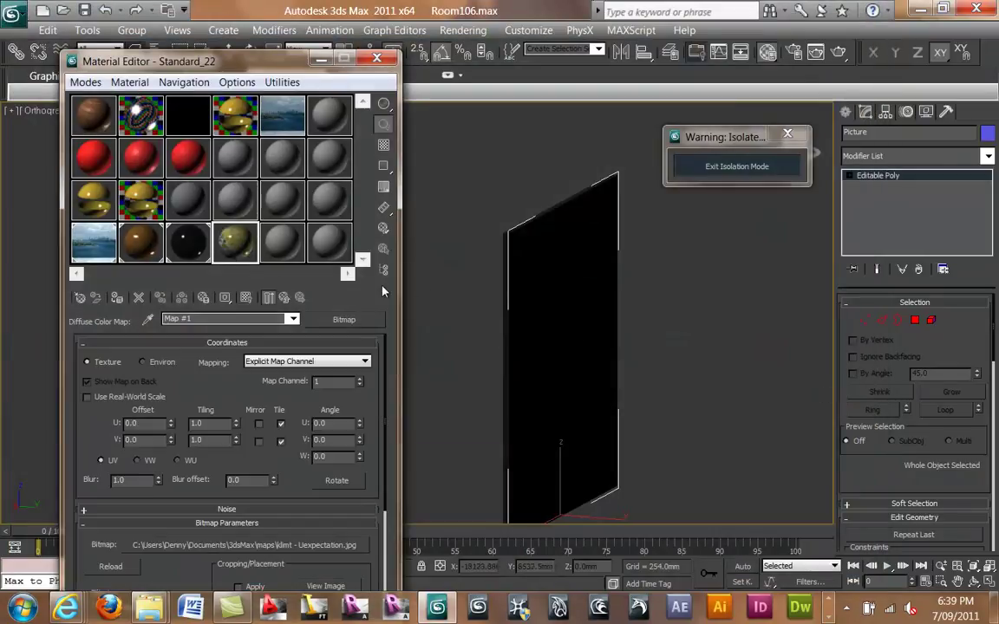
Enlarge the material's sample preview and change its sample shape to a cube.
double_click(247, 257)
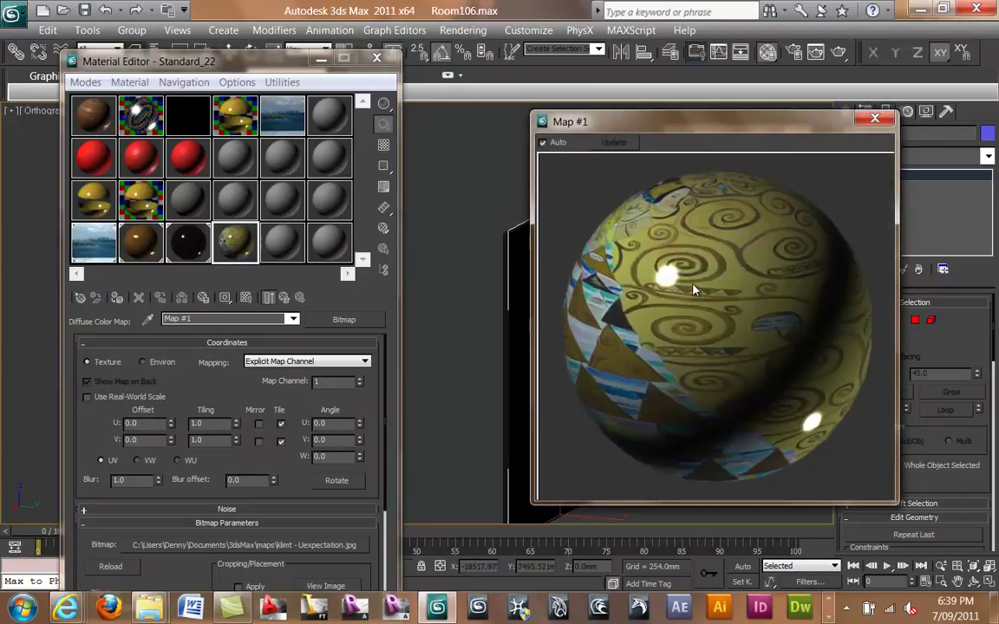
click(386, 104)
click(446, 103)
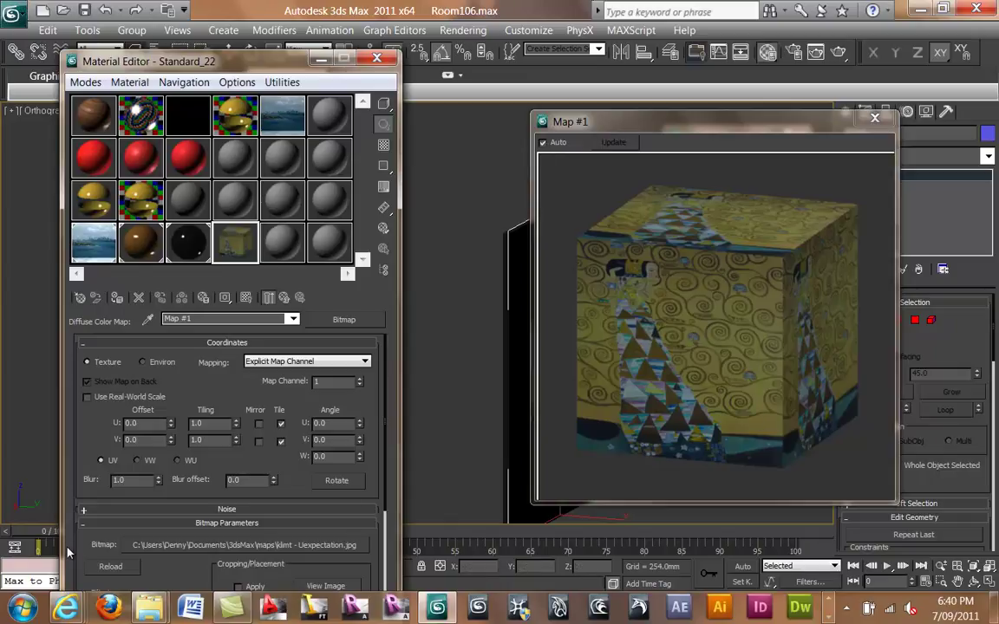
View the bitmap in its cropping and placement window beside the cube preview for comparison, and close that window.
drag(77, 541, 79, 423)
click(327, 469)
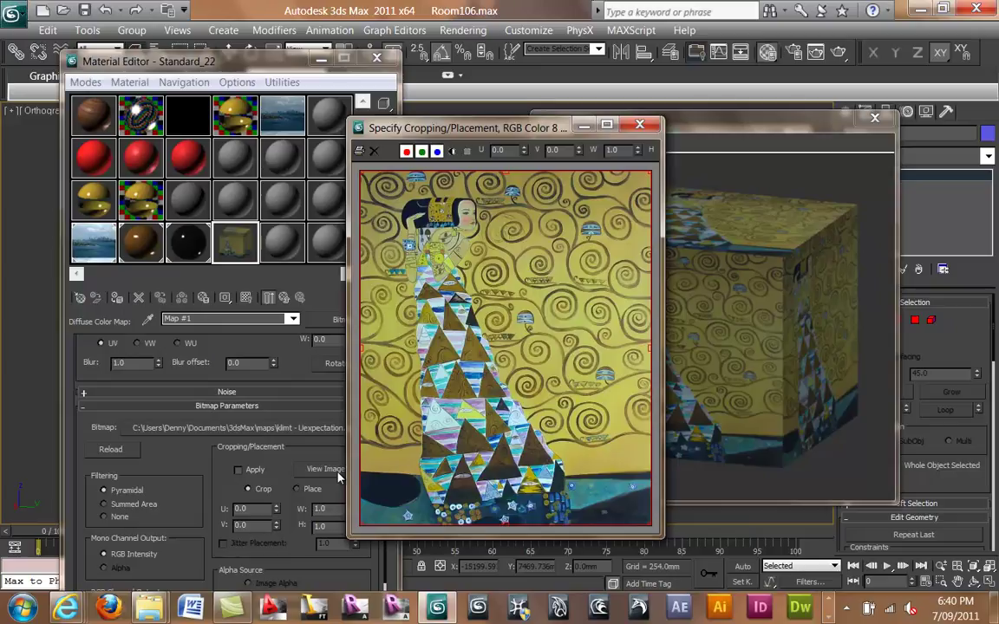
drag(520, 127, 266, 125)
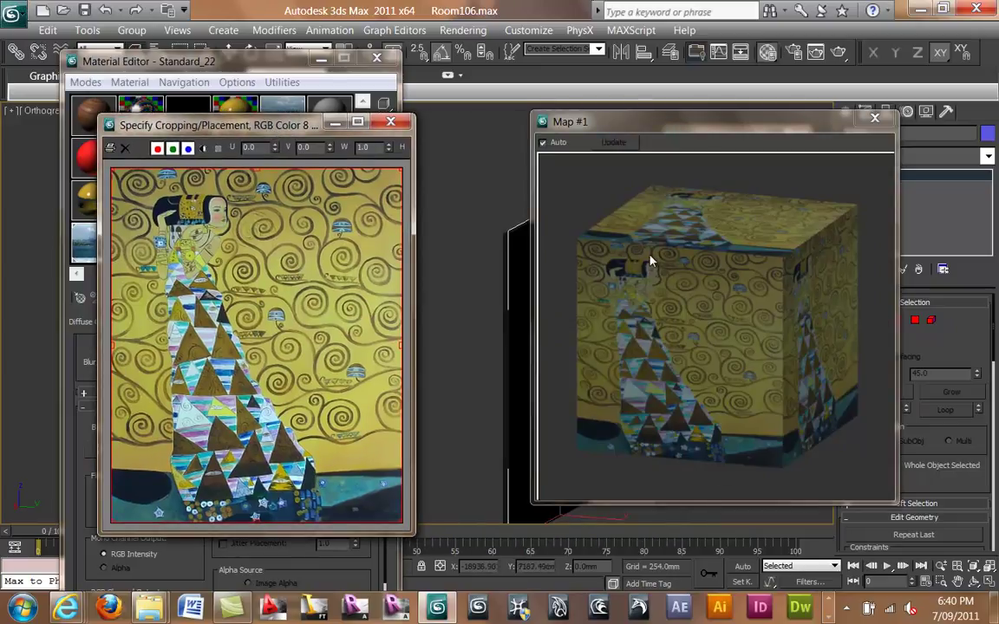
click(391, 122)
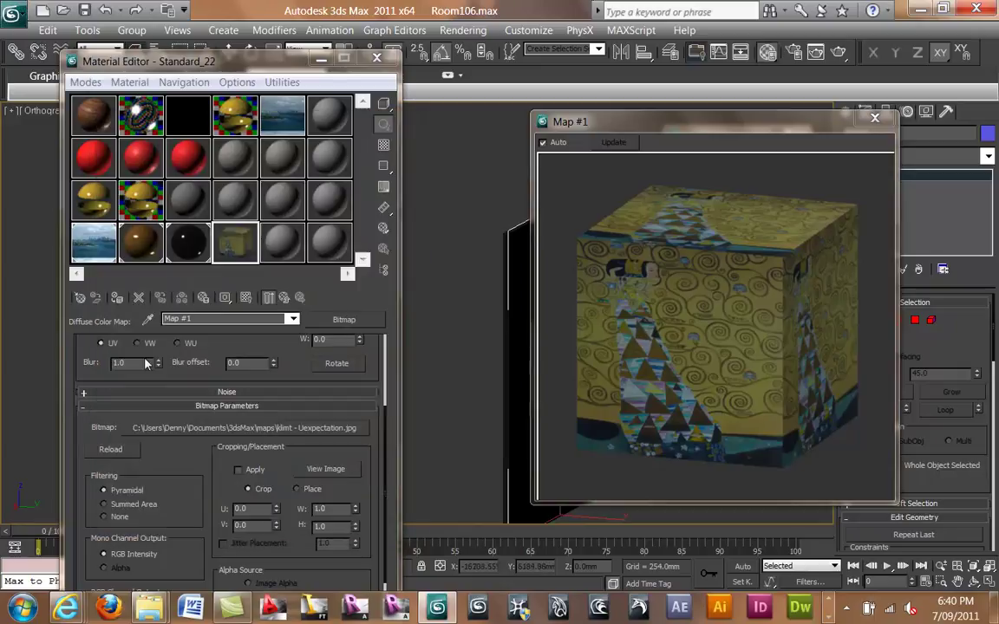
Assign the Klimt bitmap material to the selected Picture object and display its map in the viewport.
scroll(76, 346, up, 3)
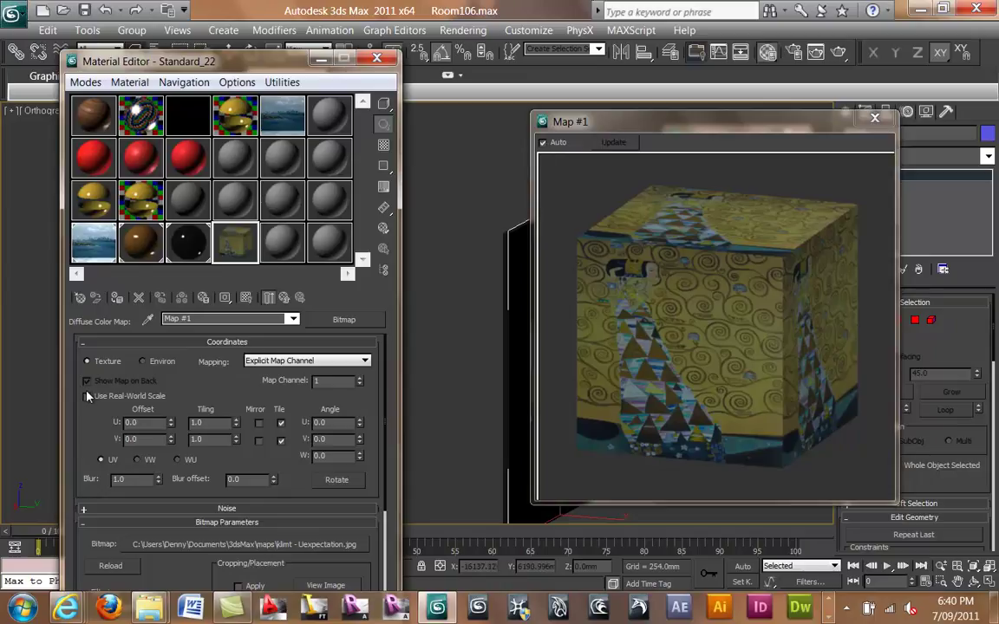
click(87, 396)
click(876, 117)
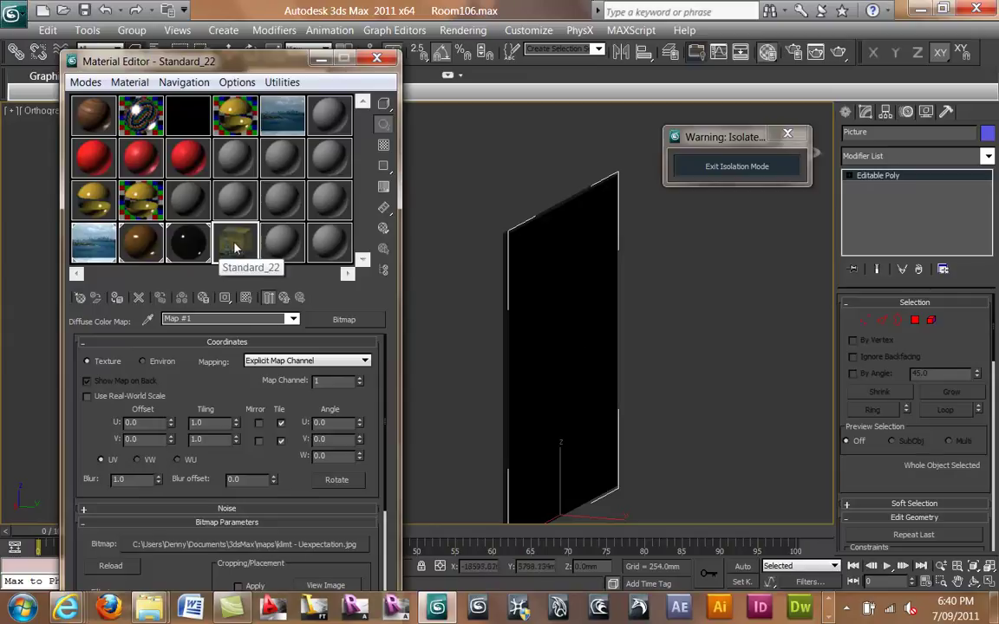
click(118, 298)
click(248, 297)
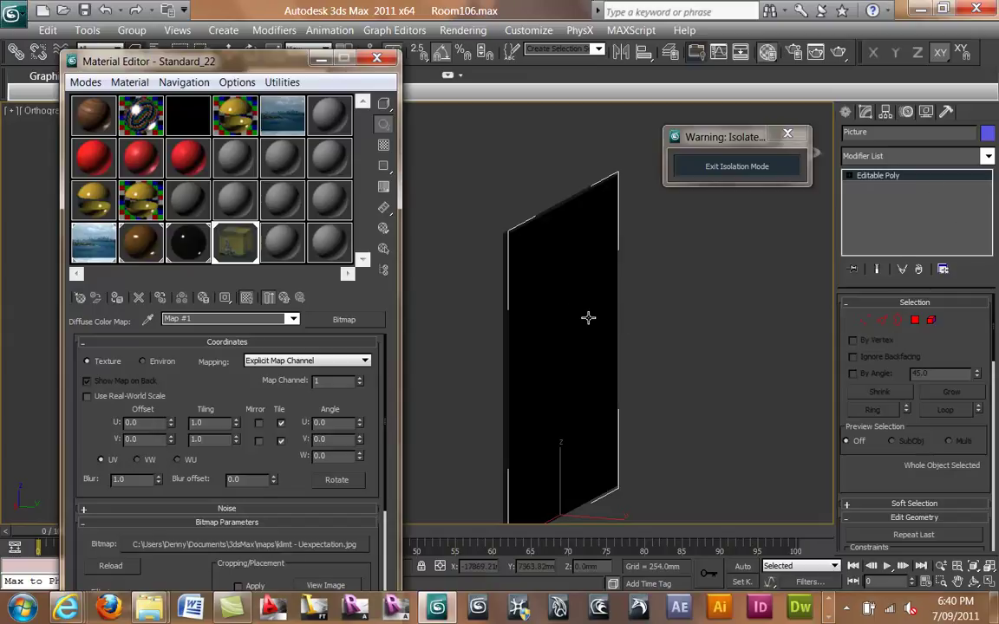
middle_drag(565, 309, 641, 323)
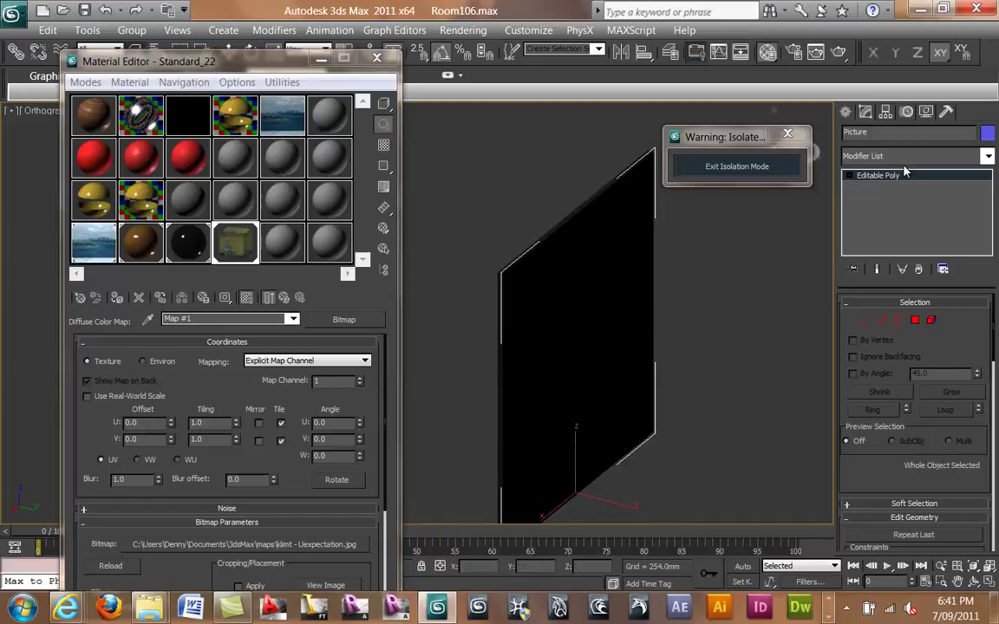
Try flipping the normal of the Picture object's polygon, and flip it back.
click(915, 320)
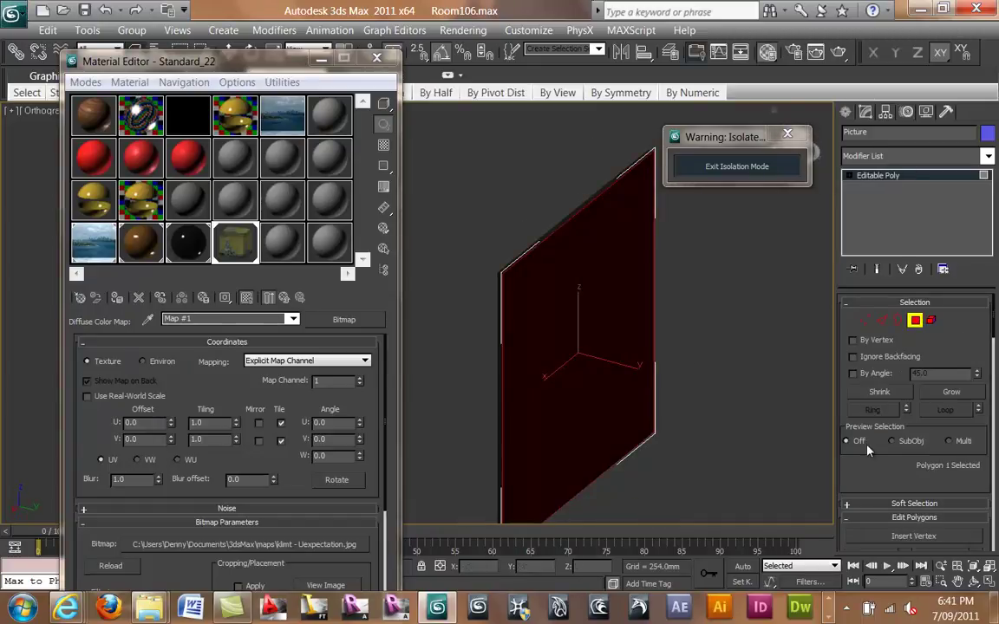
scroll(863, 475, down, 10)
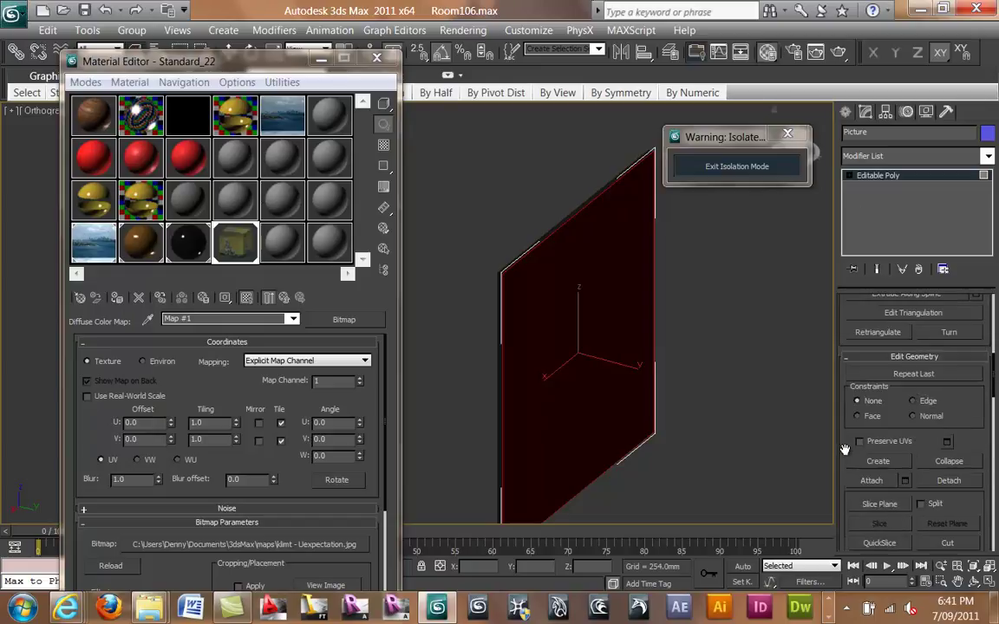
scroll(846, 356, down, 3)
scroll(846, 355, down, 3)
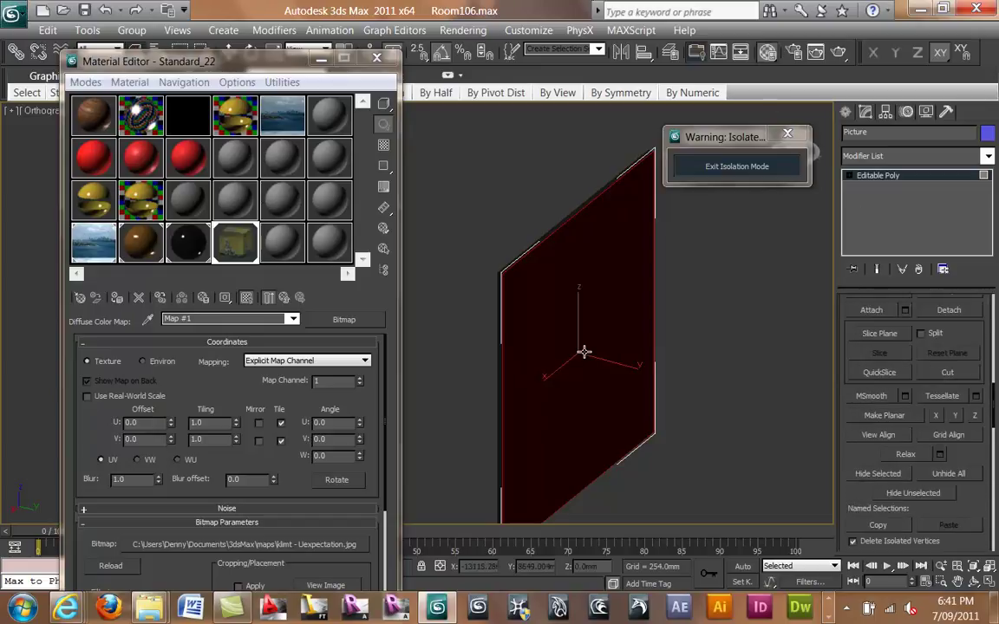
scroll(850, 394, down, 6)
scroll(850, 395, up, 3)
scroll(850, 396, up, 1)
scroll(850, 420, up, 2)
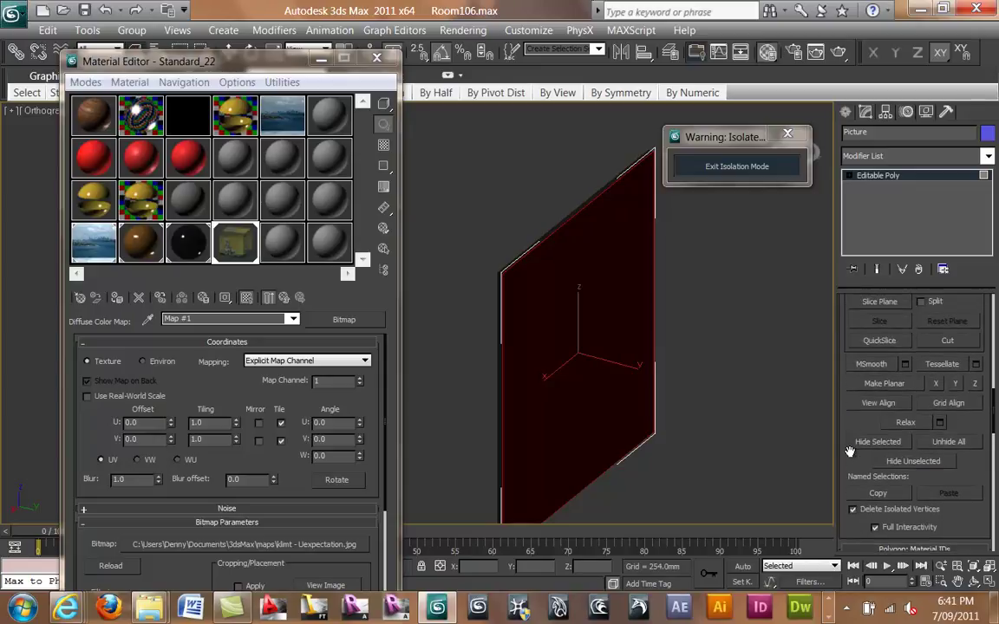
scroll(851, 514, down, 5)
scroll(852, 515, up, 7)
scroll(850, 513, up, 1)
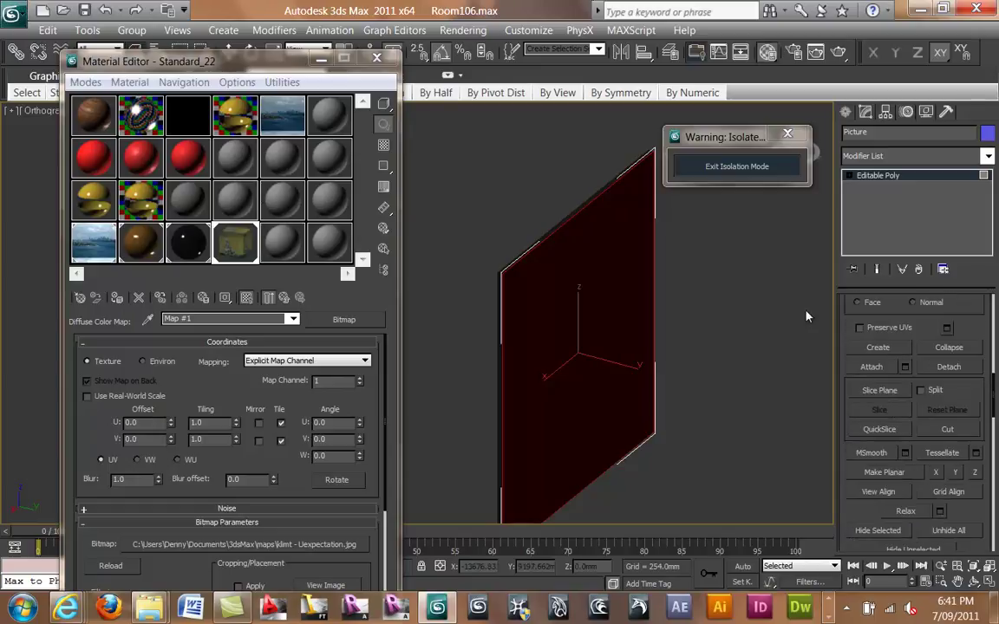
scroll(844, 490, up, 7)
drag(841, 486, 846, 534)
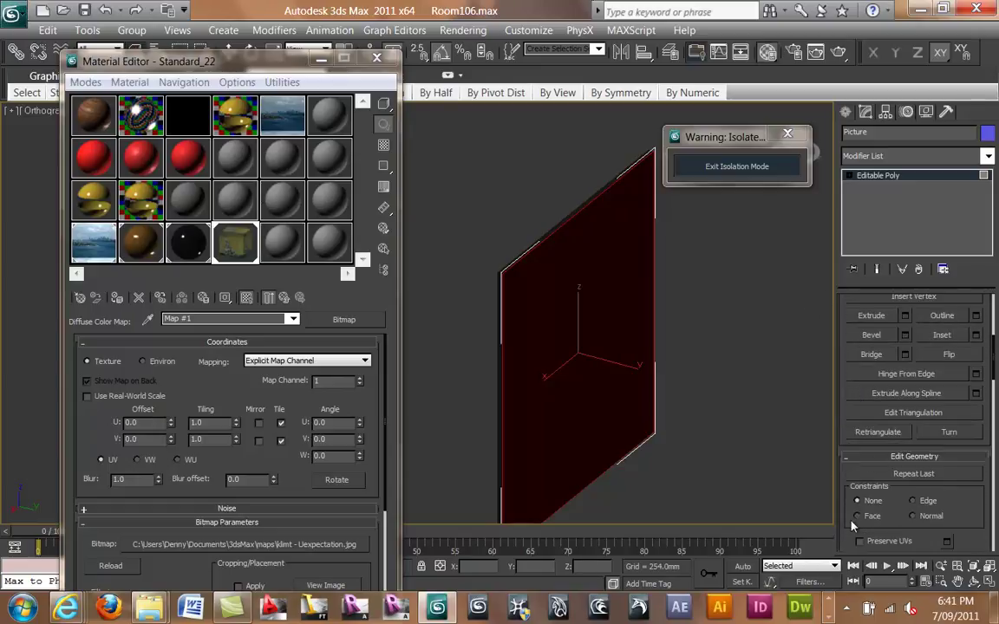
click(934, 357)
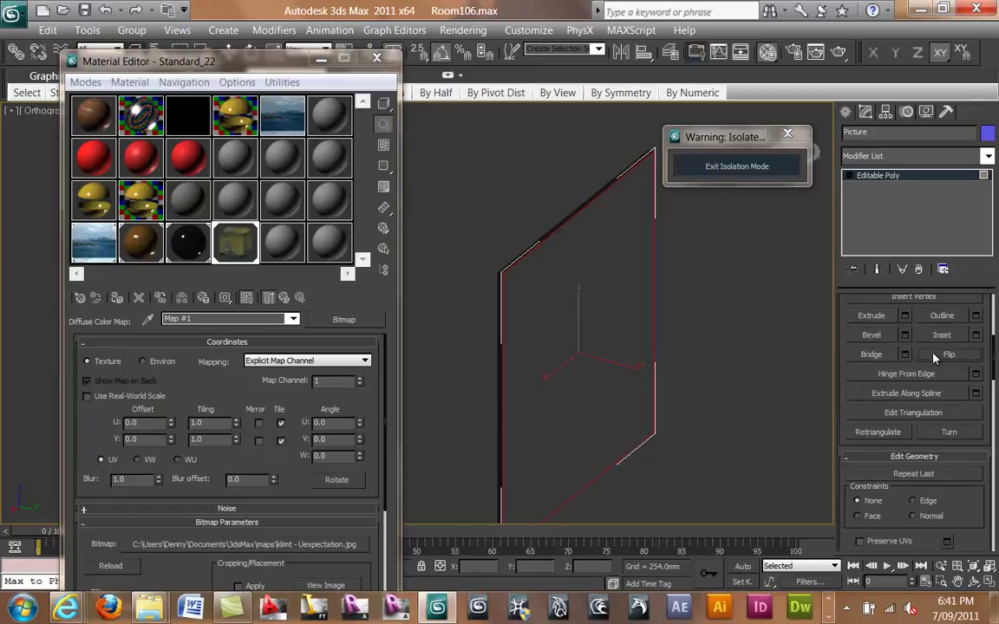
click(934, 356)
middle_drag(468, 419, 484, 379)
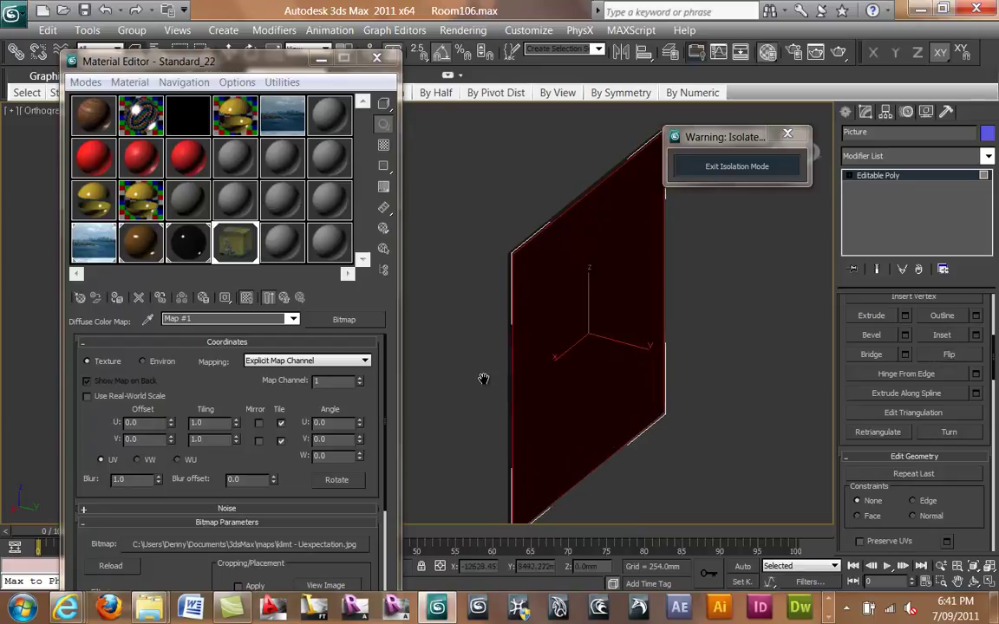
Return to the Klimt material's top level and leave polygon editing on the Picture object.
click(287, 297)
click(289, 298)
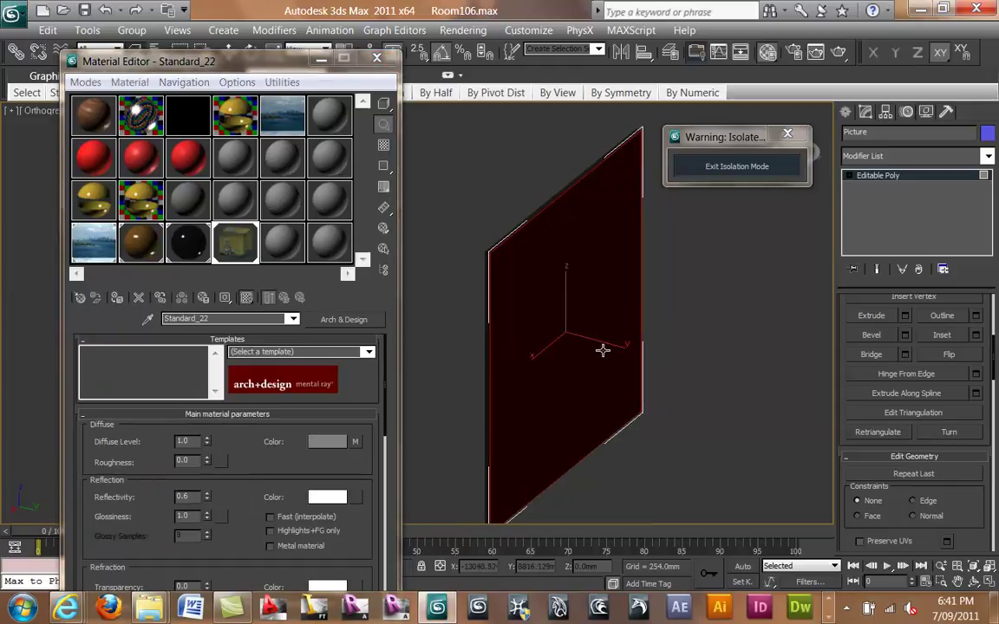
key(f)
alt+middle_drag(515, 330, 601, 325)
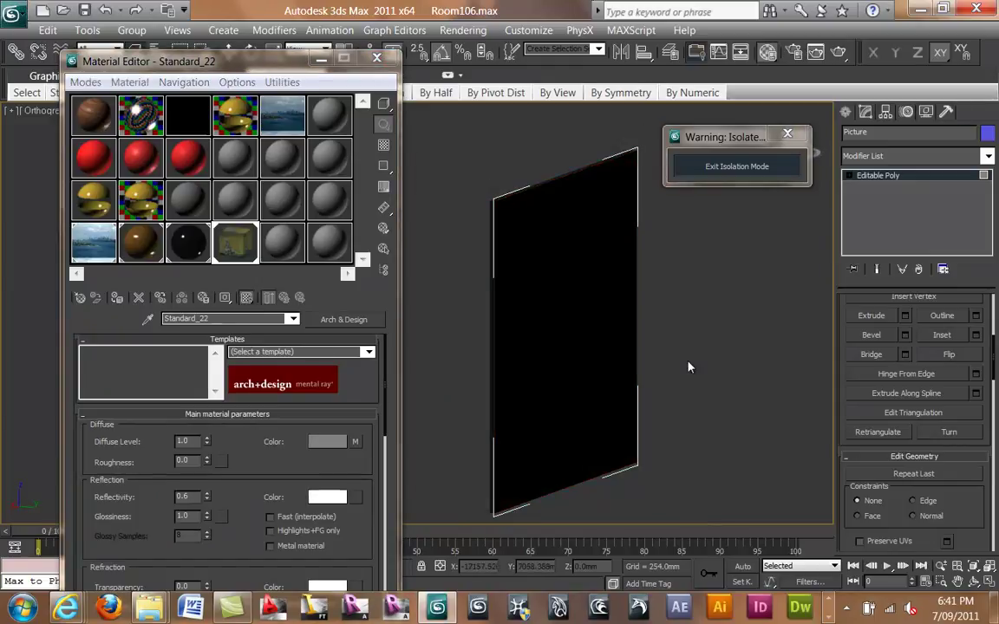
click(564, 363)
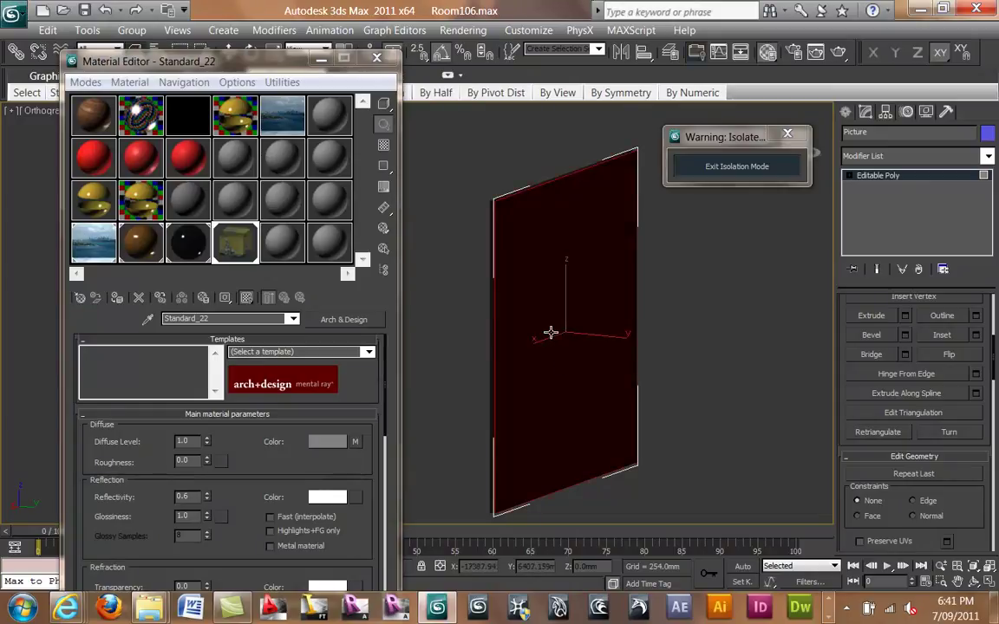
click(879, 175)
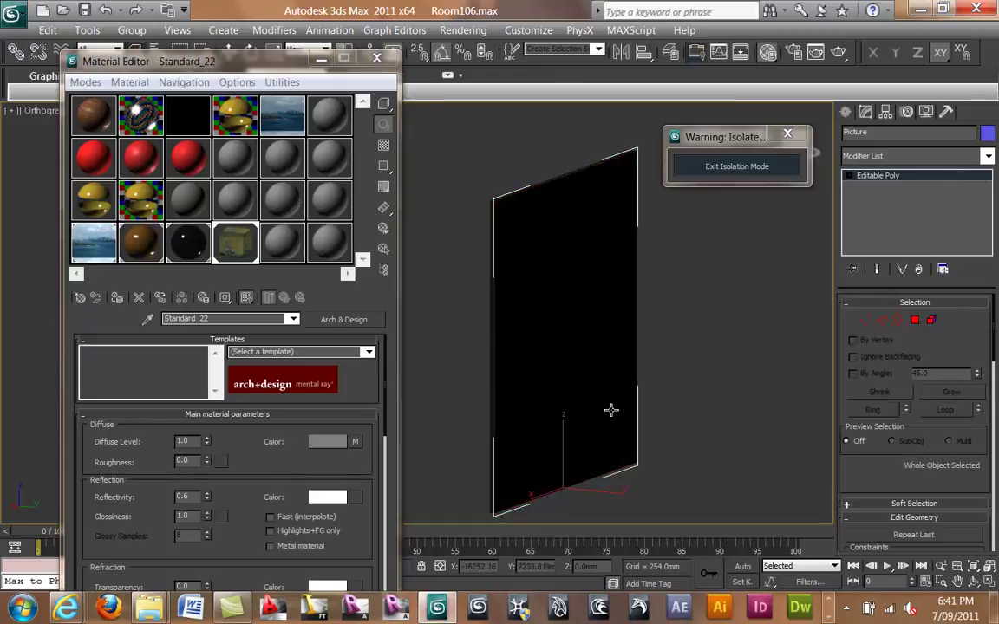
Add a UVW Map modifier to the Picture object.
click(988, 157)
click(986, 160)
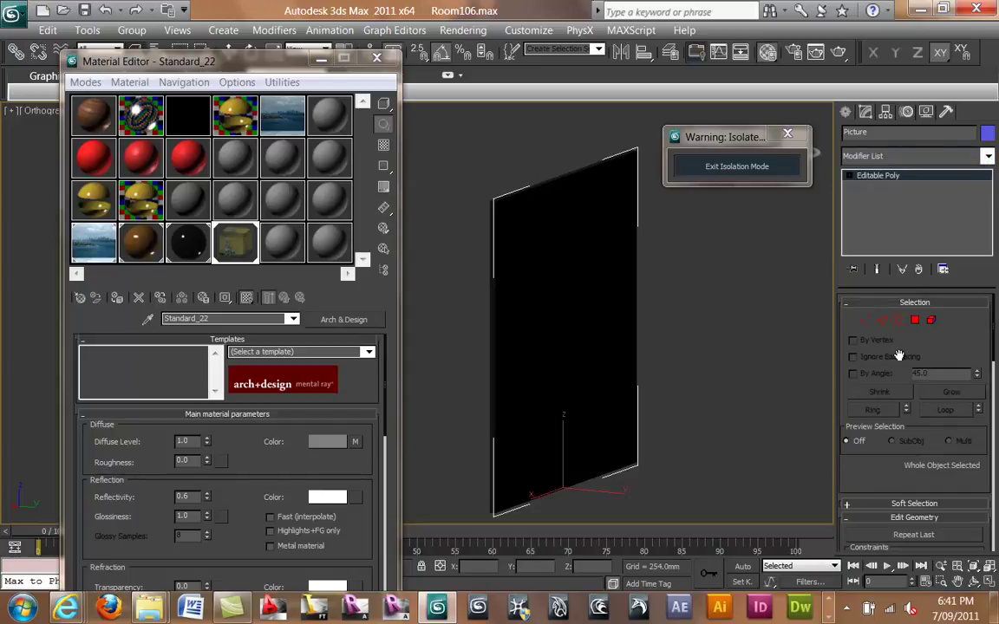
click(987, 157)
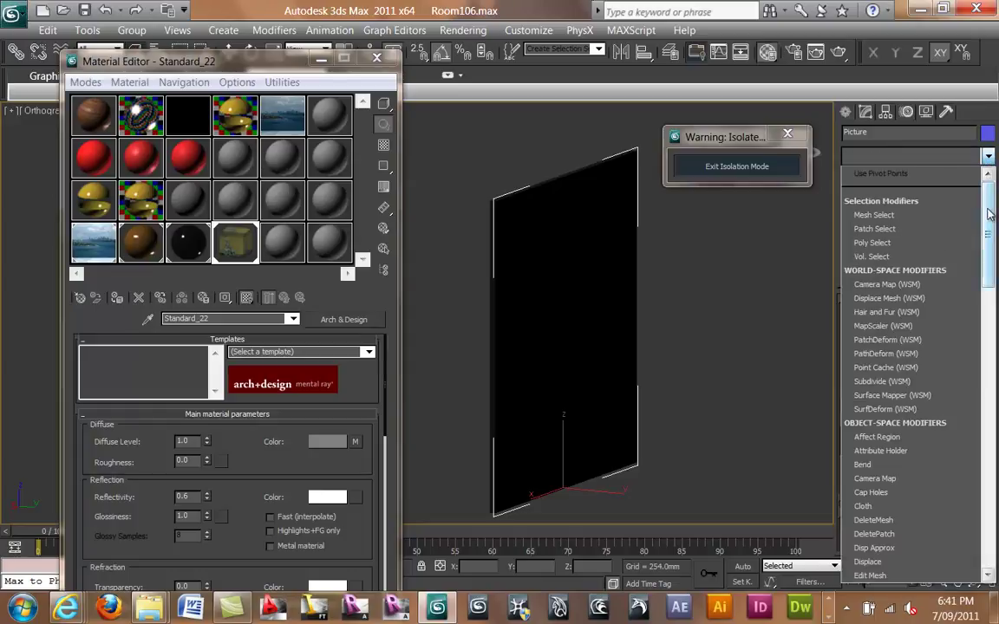
scroll(996, 286, down, 5)
drag(996, 286, 996, 491)
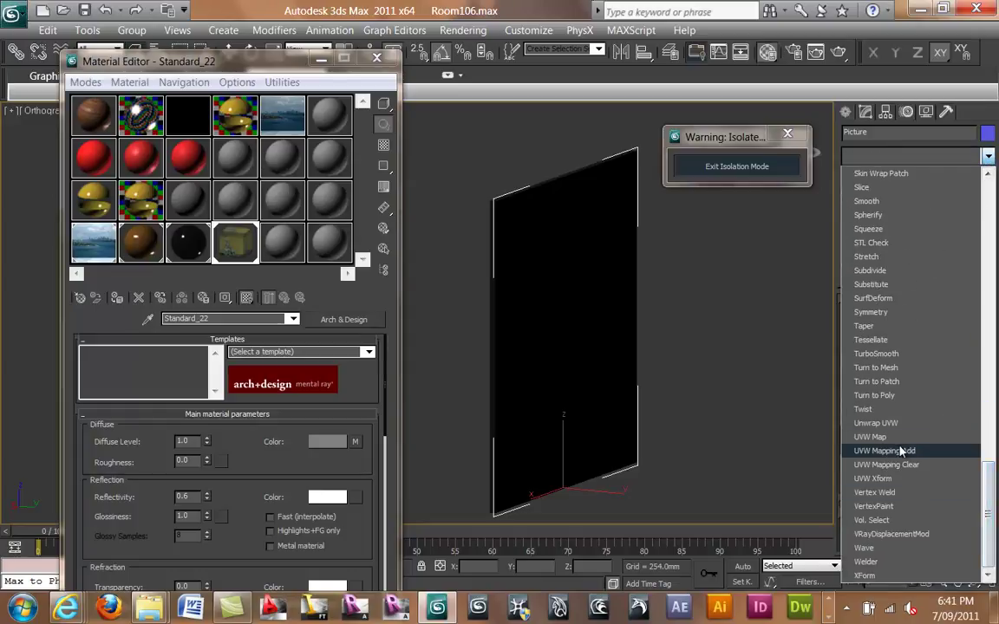
click(875, 436)
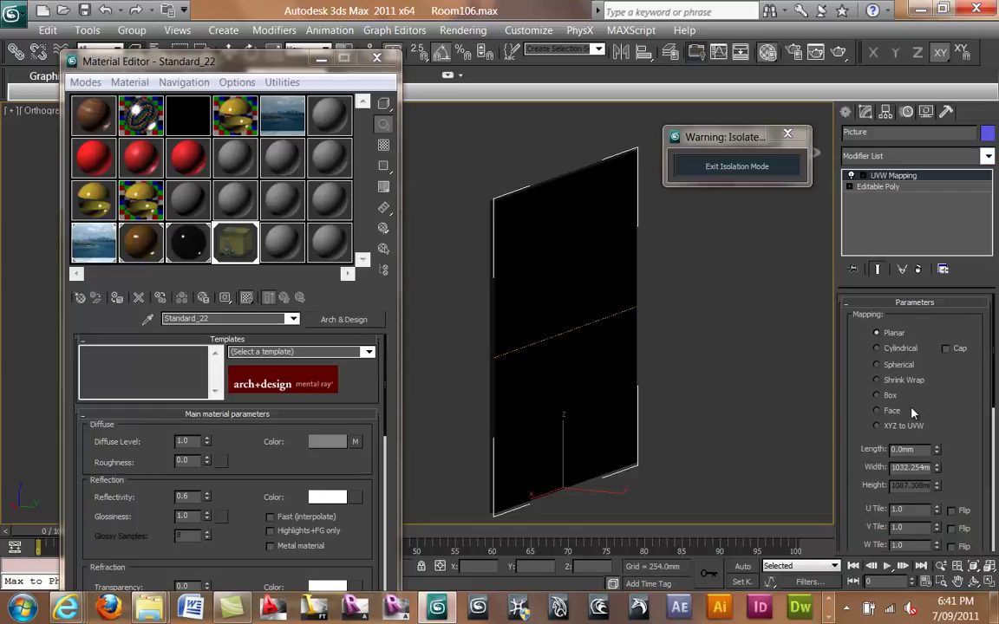
Set the UVW mapping type of the Picture object to Box.
scroll(873, 436, down, 3)
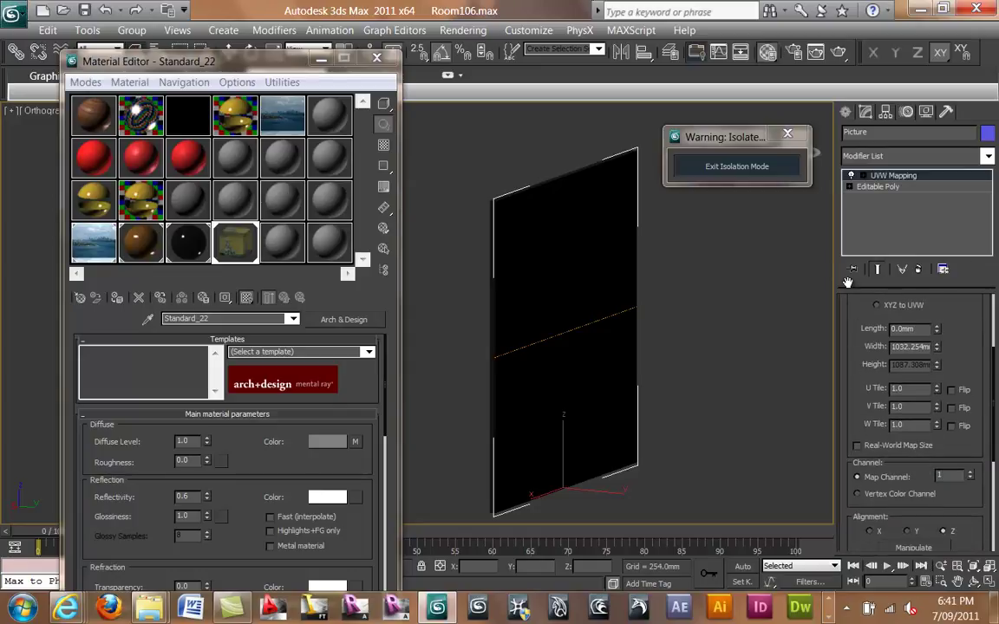
scroll(874, 437, up, 3)
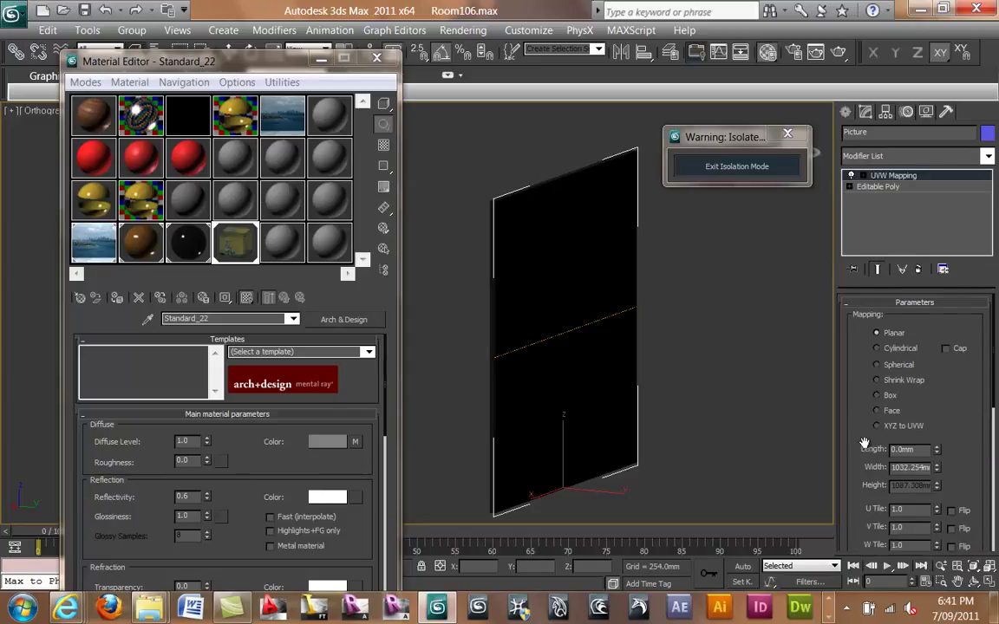
drag(863, 444, 852, 365)
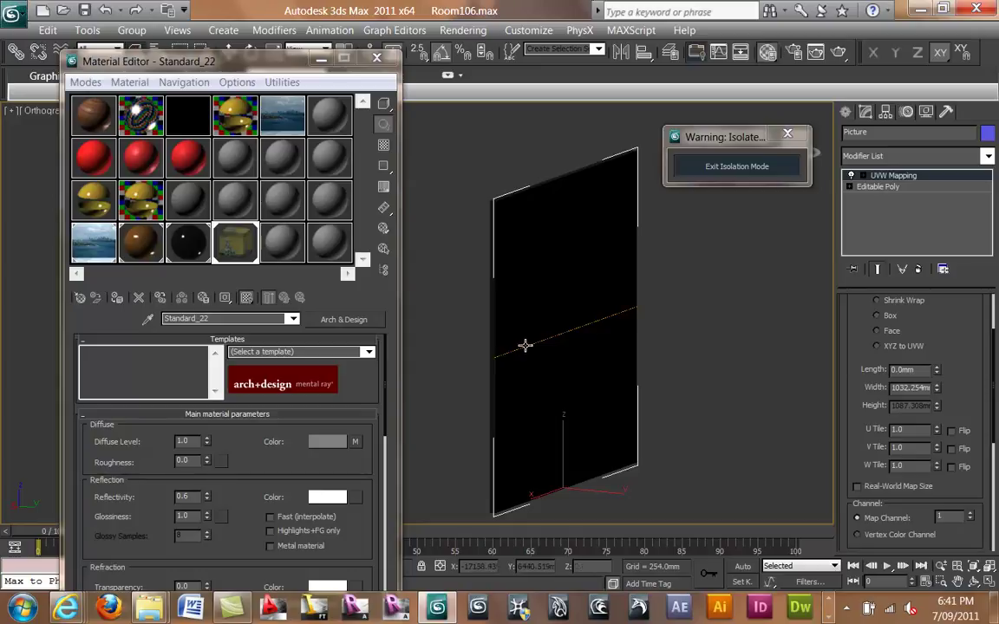
scroll(876, 408, up, 2)
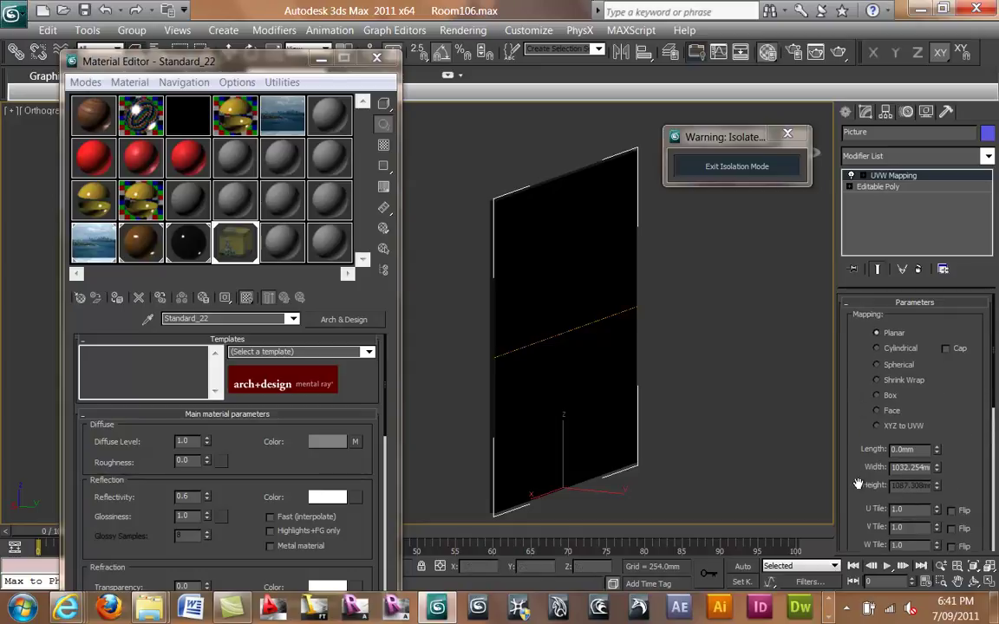
click(878, 396)
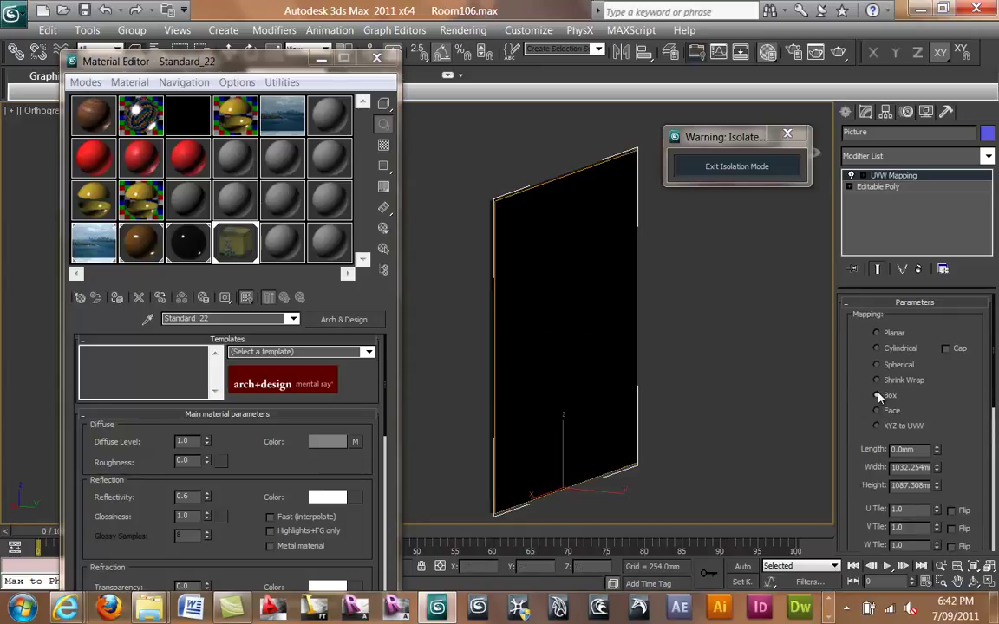
mouse_move(862, 423)
mouse_down()
mouse_move(844, 352)
mouse_move(867, 404)
mouse_move(870, 439)
mouse_up()
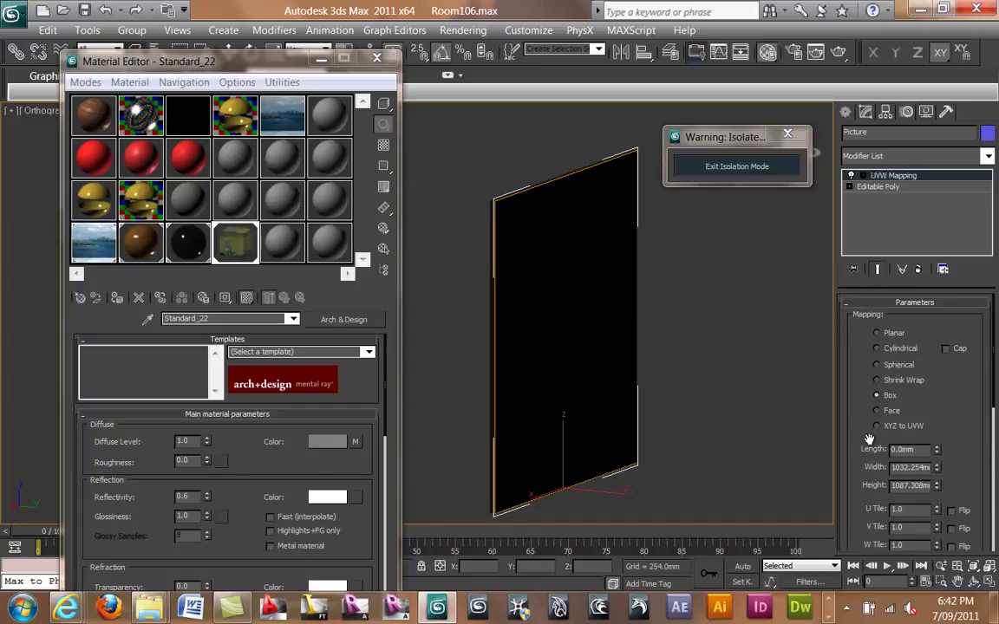
Show all four viewports and turn off hardware shading in the Orthographic viewport.
click(990, 583)
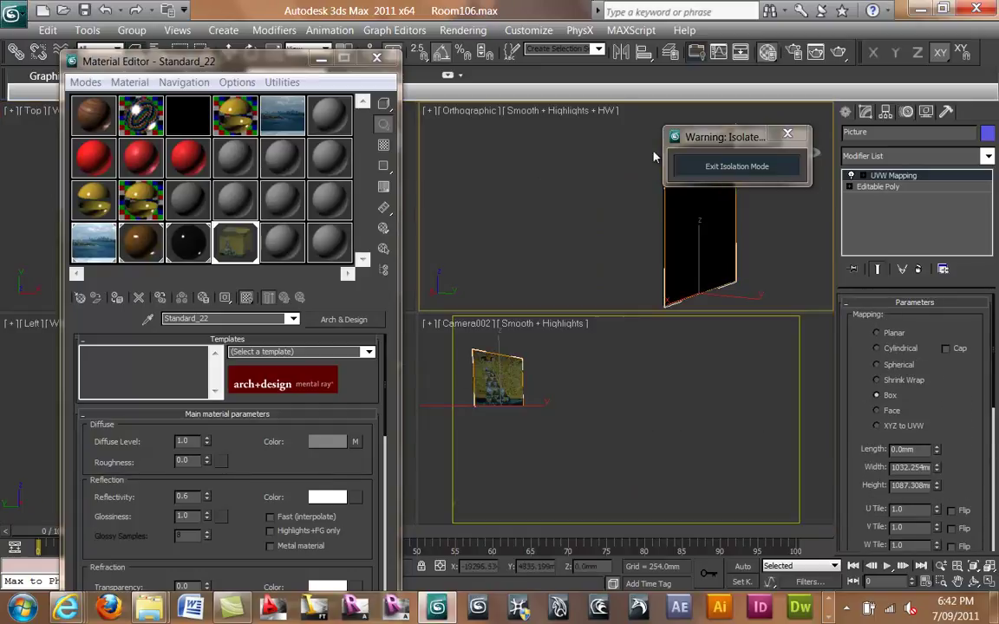
right_click(549, 219)
click(538, 216)
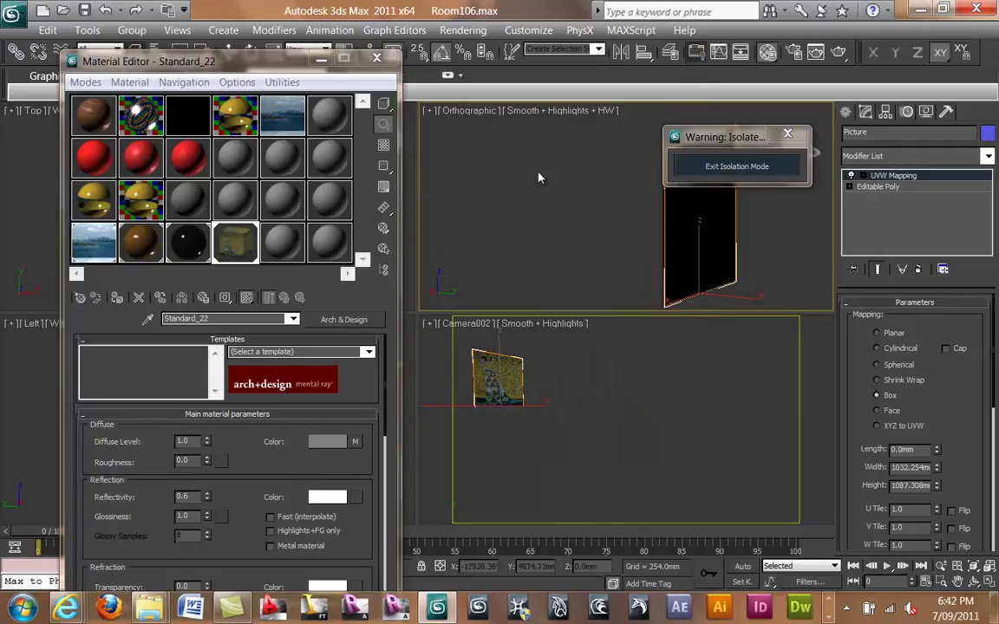
click(532, 113)
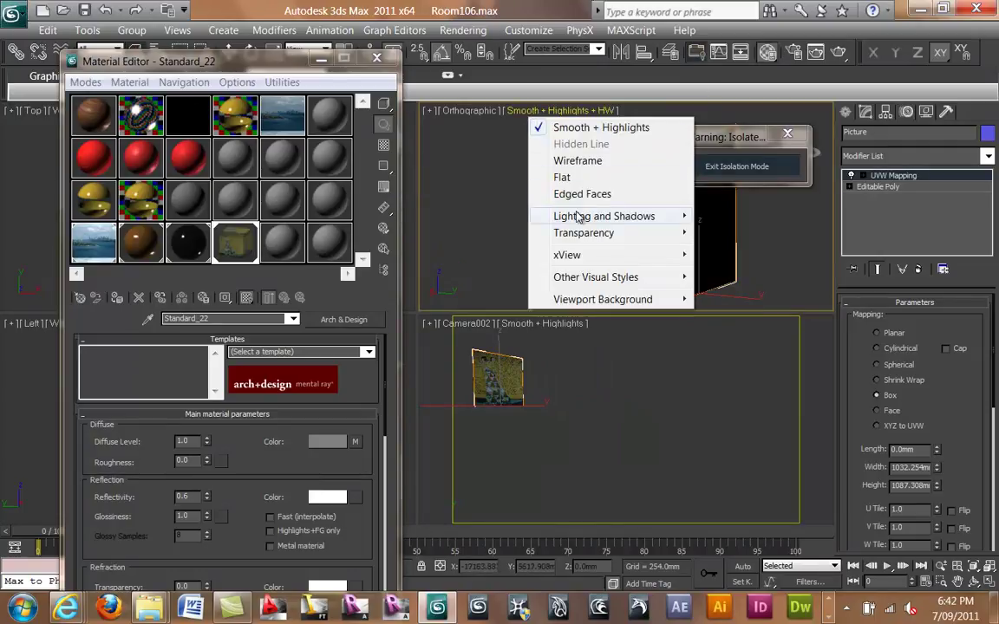
mouse_move(578, 216)
click(755, 259)
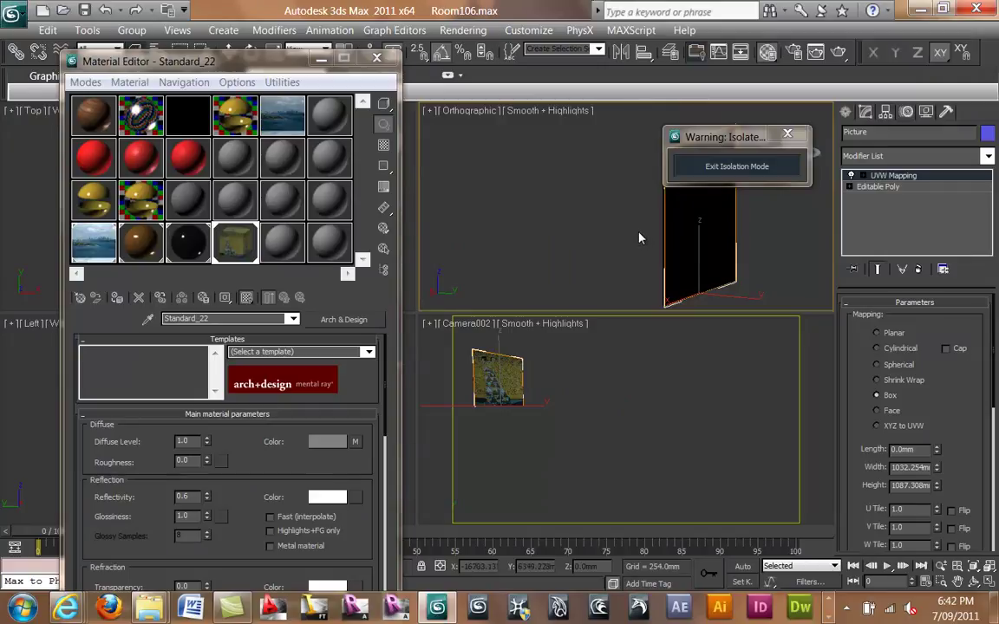
Change the lighting option of the Orthographic viewport and maximize that viewport on the Picture object.
click(536, 111)
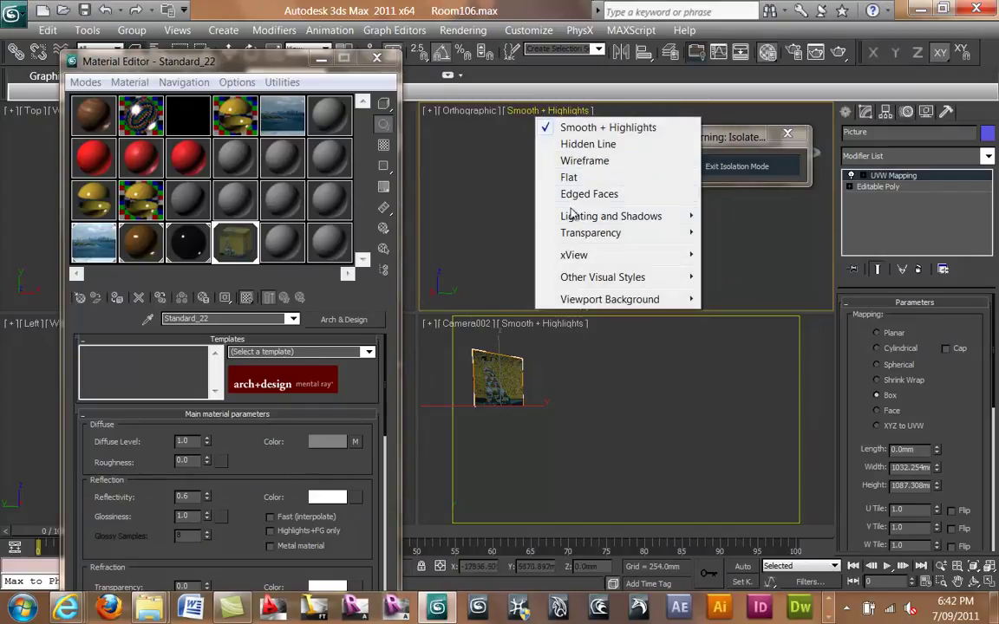
mouse_move(611, 216)
click(772, 230)
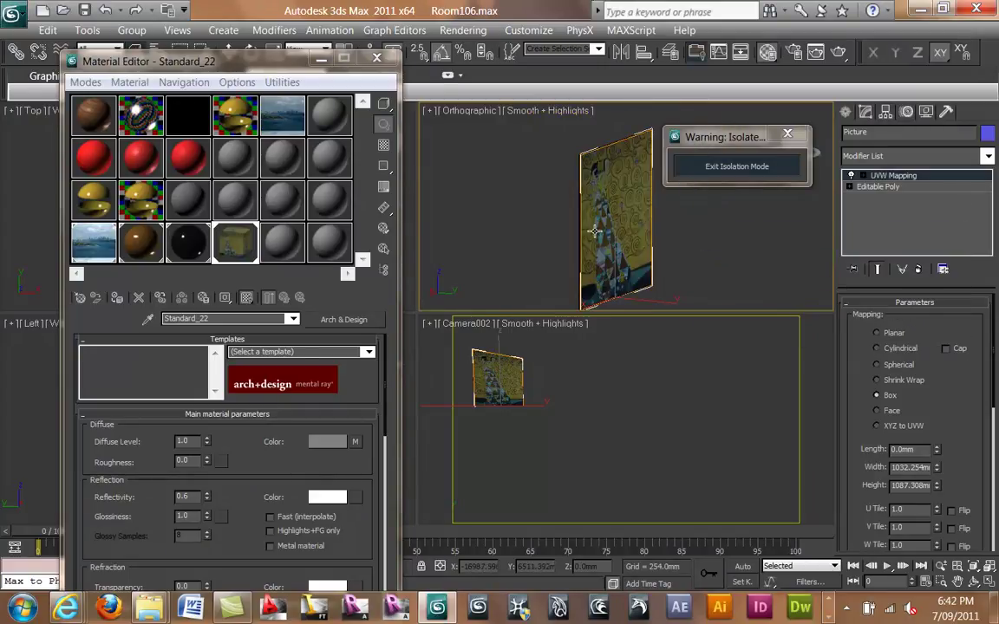
middle_drag(540, 215, 507, 214)
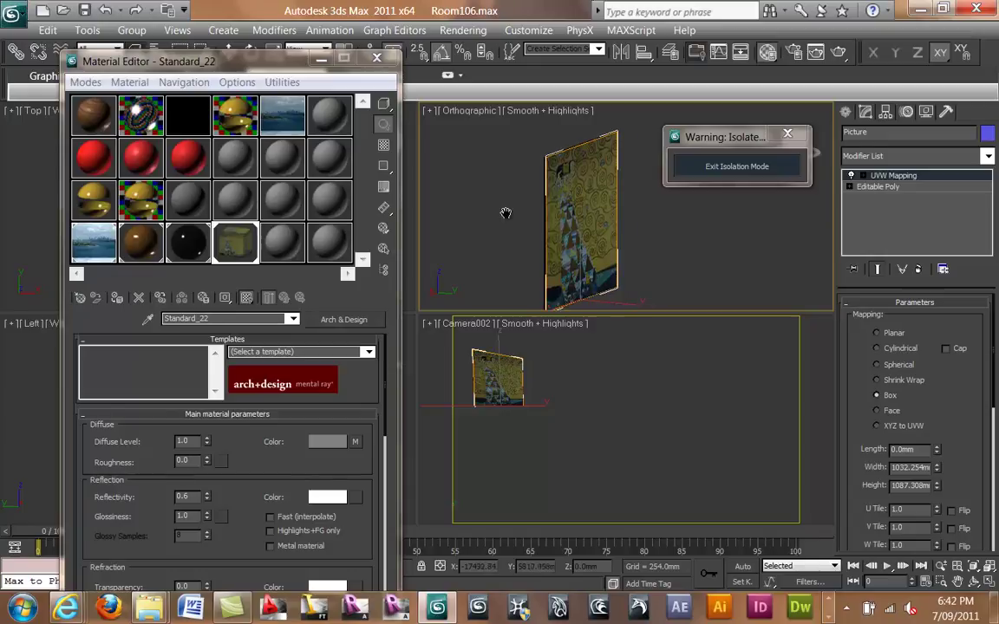
click(988, 584)
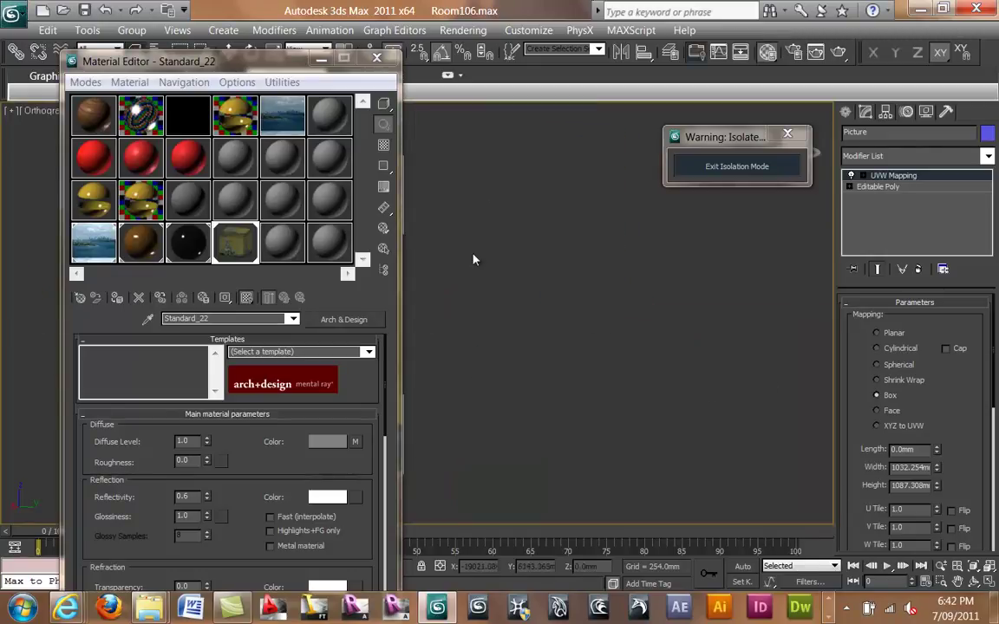
alt+middle_drag(617, 344, 650, 331)
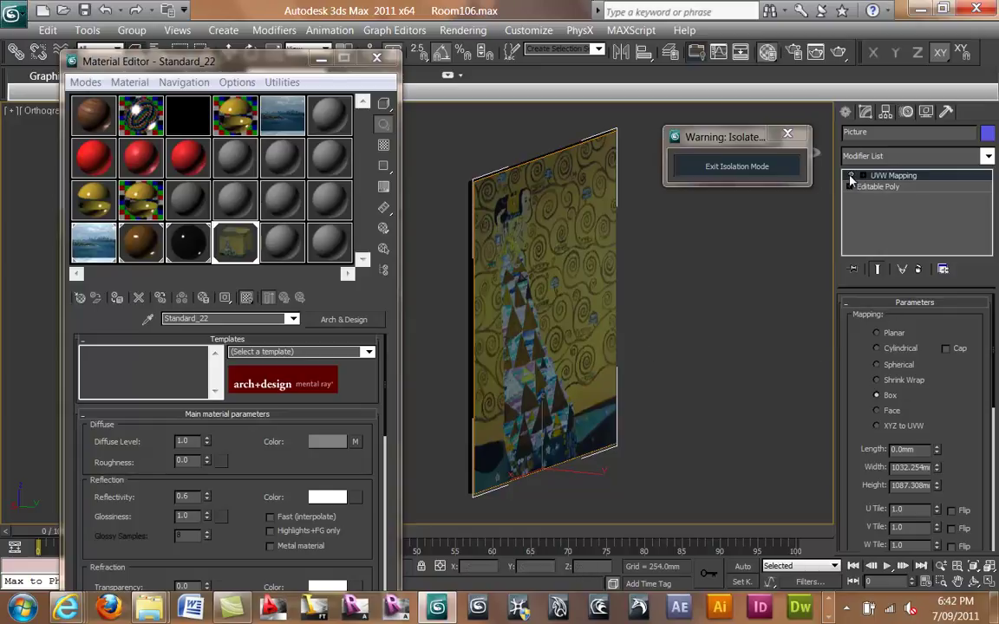
Try the Real-World Map Size option in the Picture object's UVW mapping and turn it off again.
scroll(851, 407, down, 3)
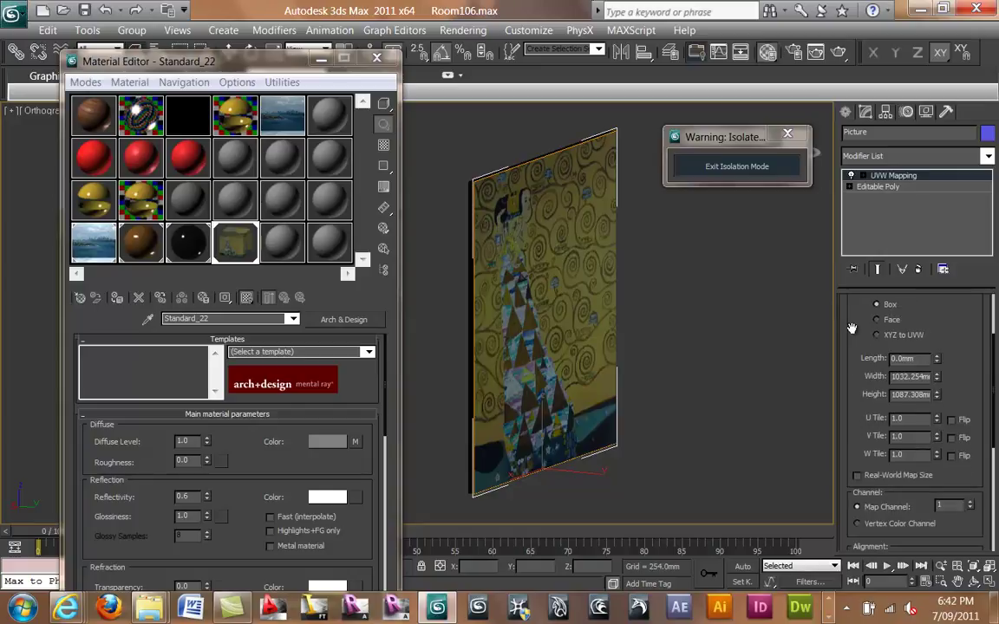
click(858, 477)
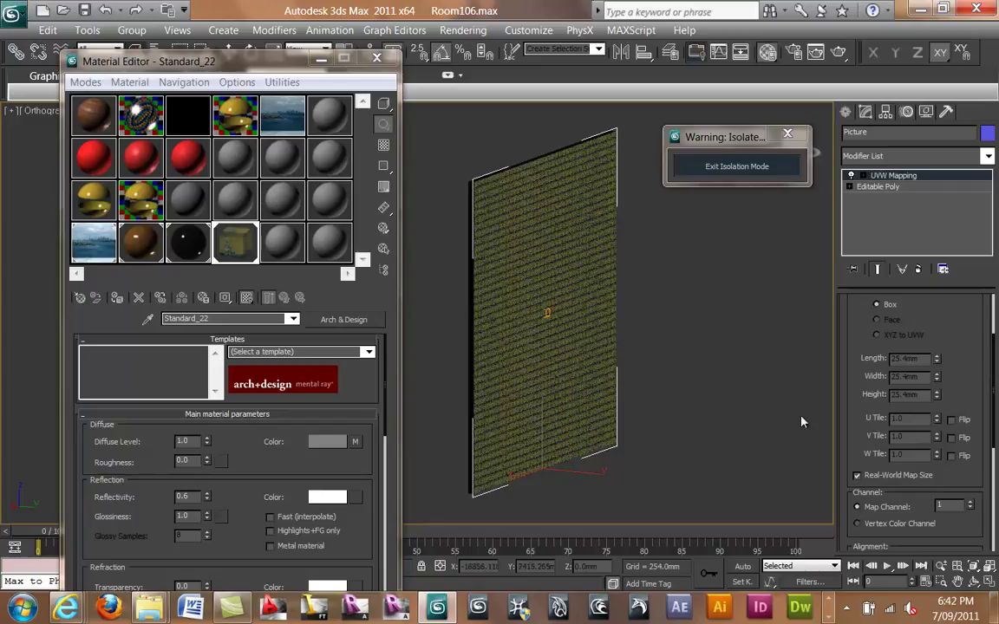
click(857, 476)
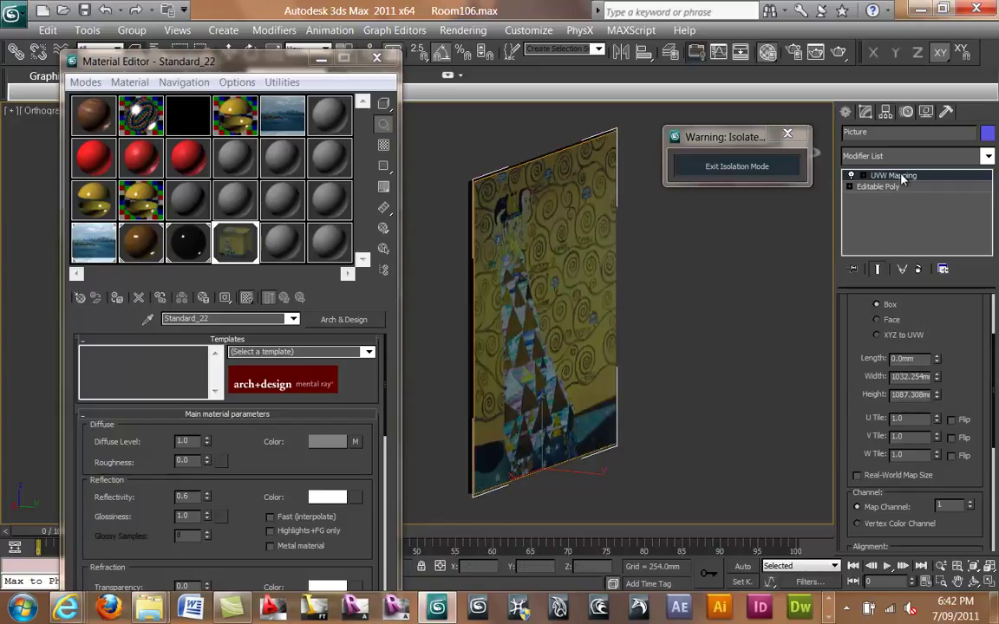
Set the U and V tiling of the picture material's diffuse bitmap to 2.0.
click(355, 441)
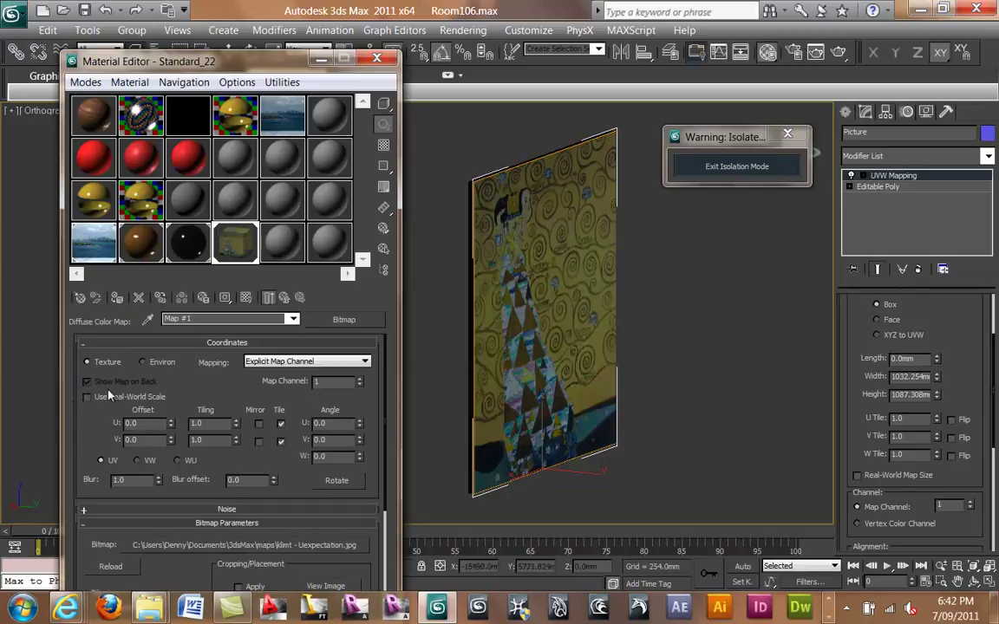
click(286, 299)
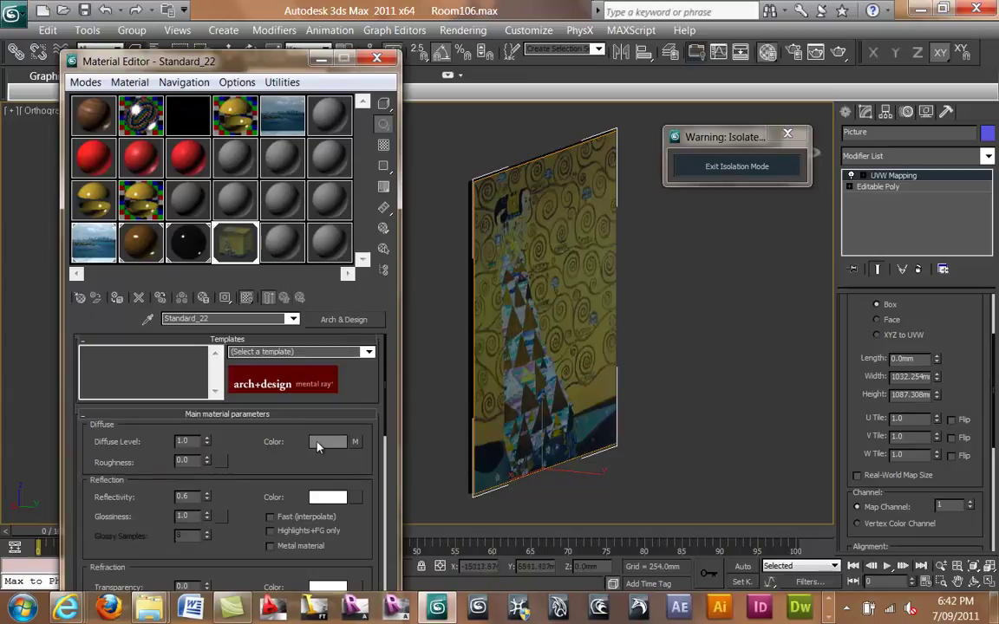
click(355, 442)
scroll(104, 416, down, 2)
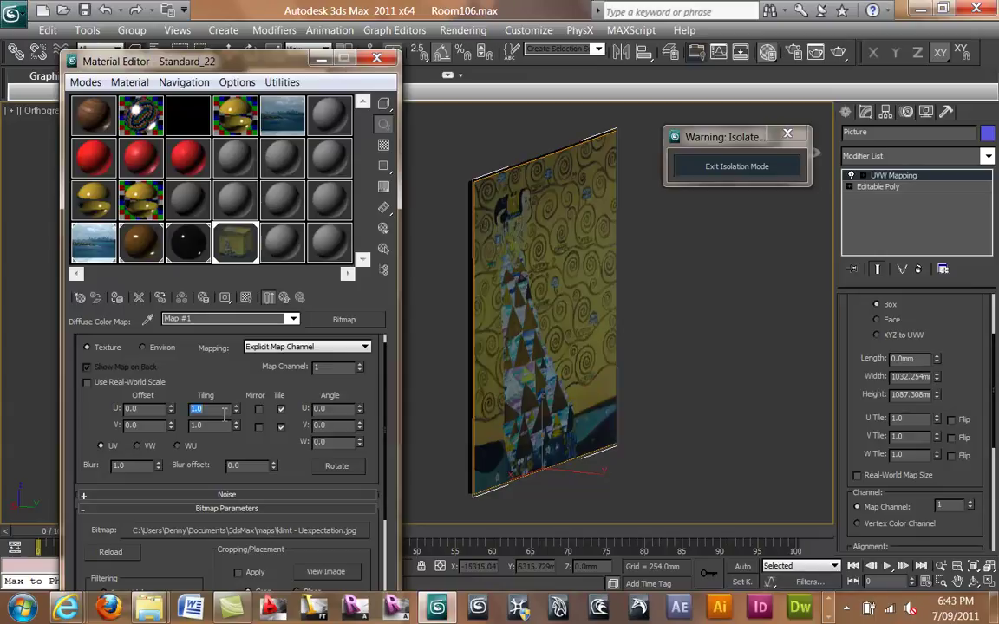
double_click(222, 411)
text(2)
key(Tab)
text(2)
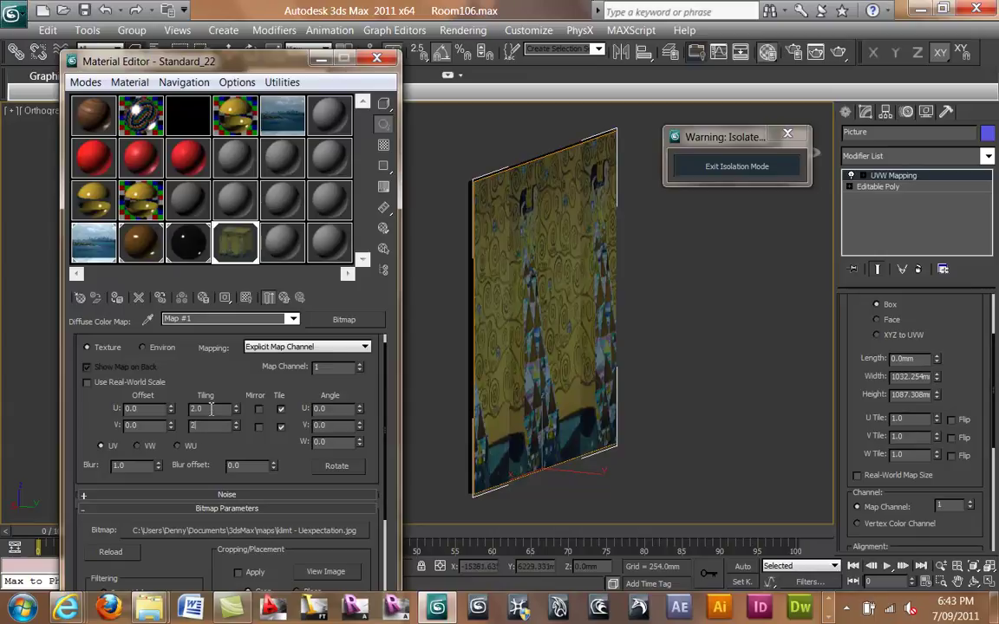
key(Return)
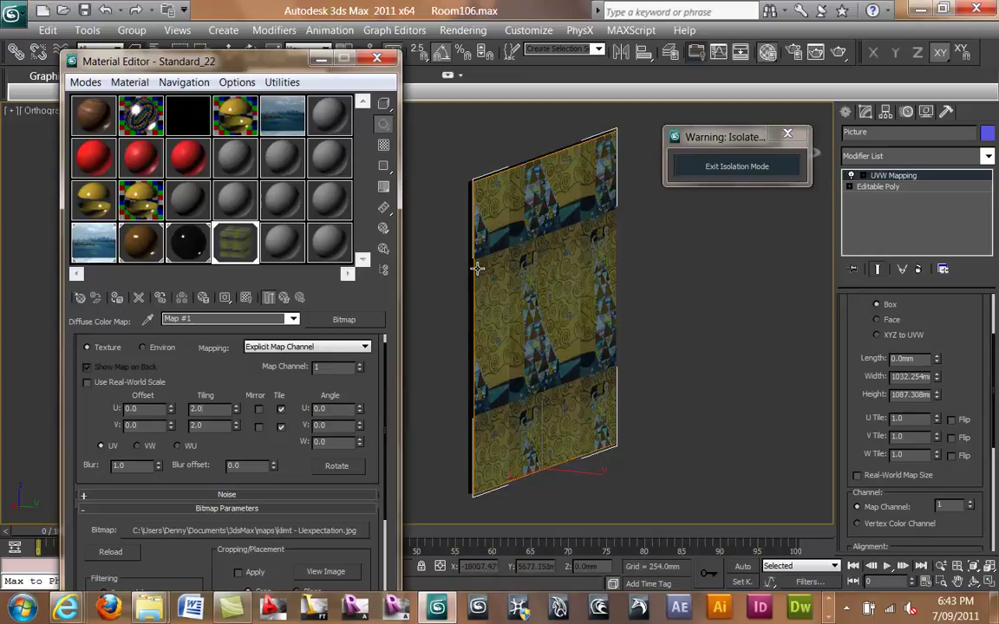
Set the U and V offset of the diffuse bitmap to 0.25 each.
double_click(145, 409)
text(0.5)
double_click(148, 425)
double_click(148, 411)
text(0)
text(.25)
double_click(148, 425)
text(0.15)
key(Return)
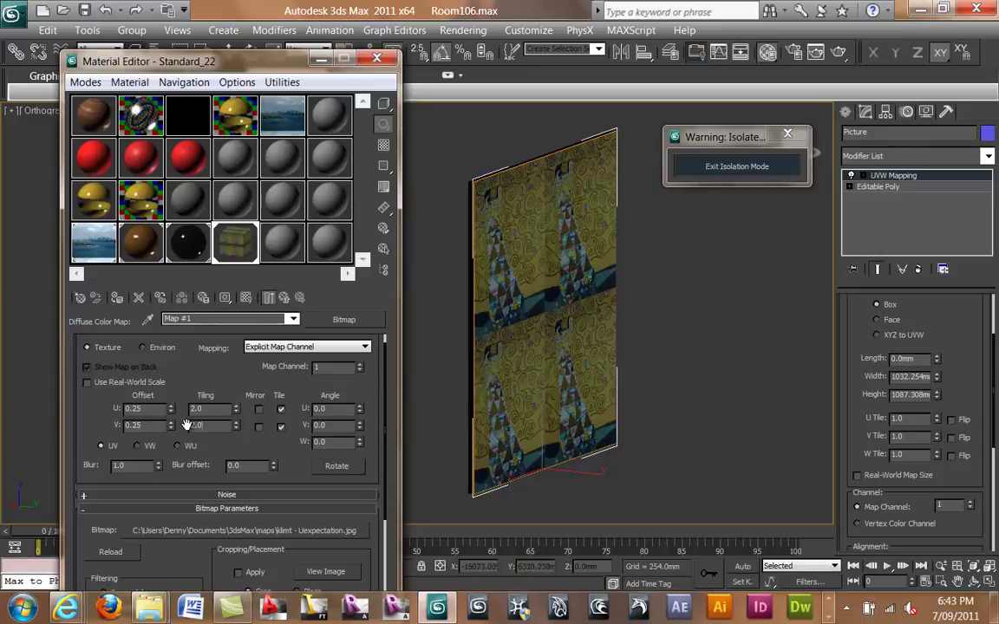
Set the U and V tiling of the diffuse bitmap back to 1.0.
click(217, 410)
text(1)
key(Tab)
text(1)
key(Return)
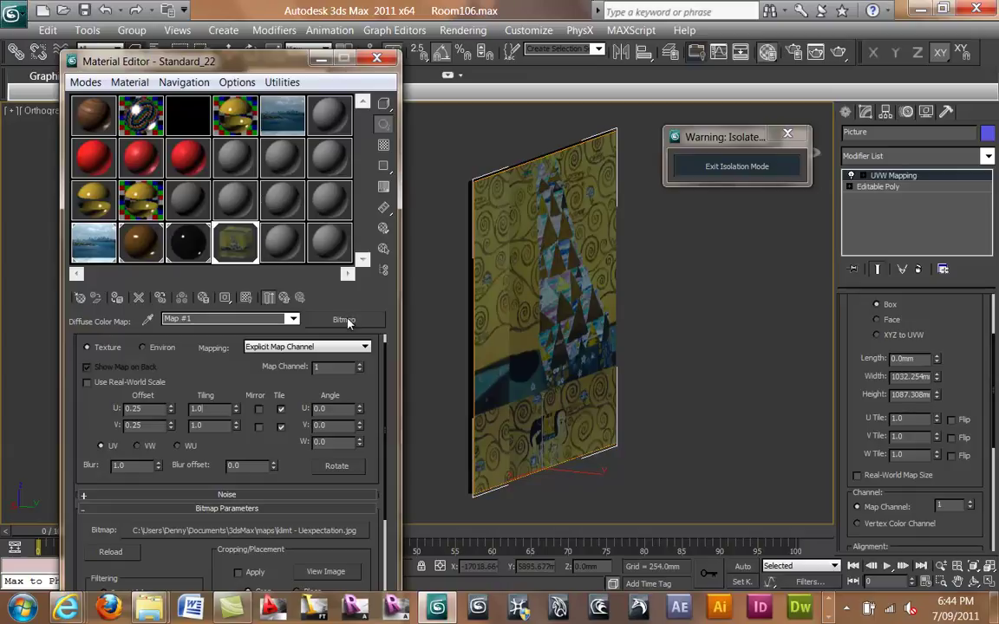
Clear the diffuse color map of Standard_22 and assign a new Bitmap map using the JPEG file klimt - Uexpectation.
click(289, 298)
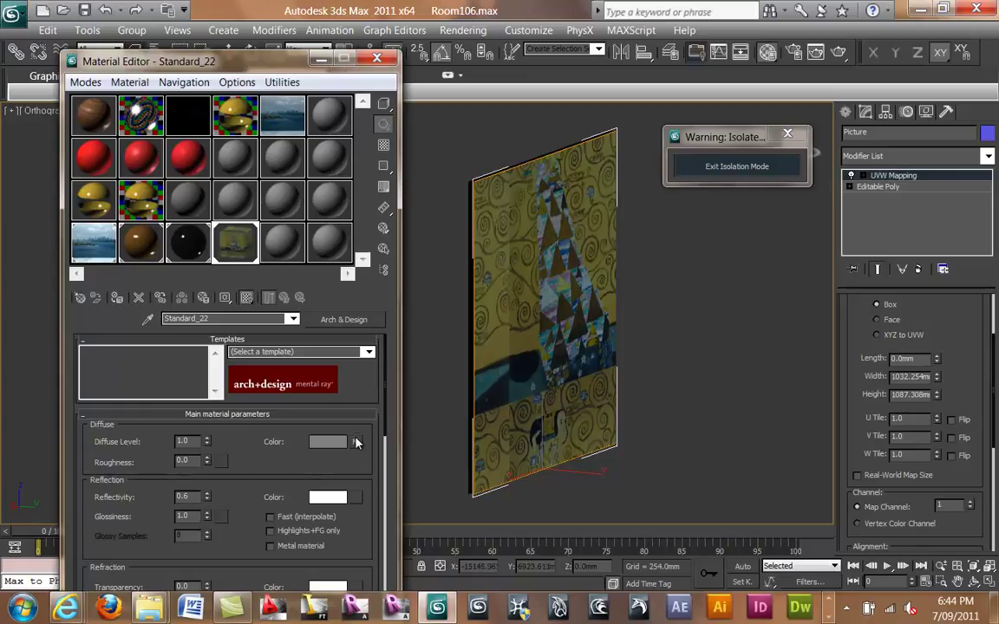
right_click(357, 443)
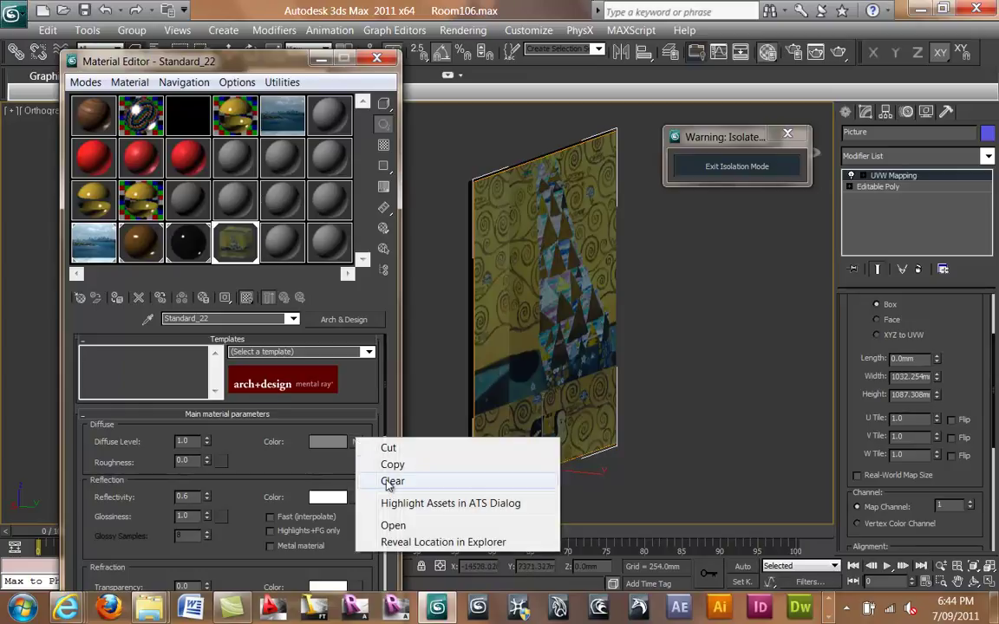
click(366, 477)
click(354, 442)
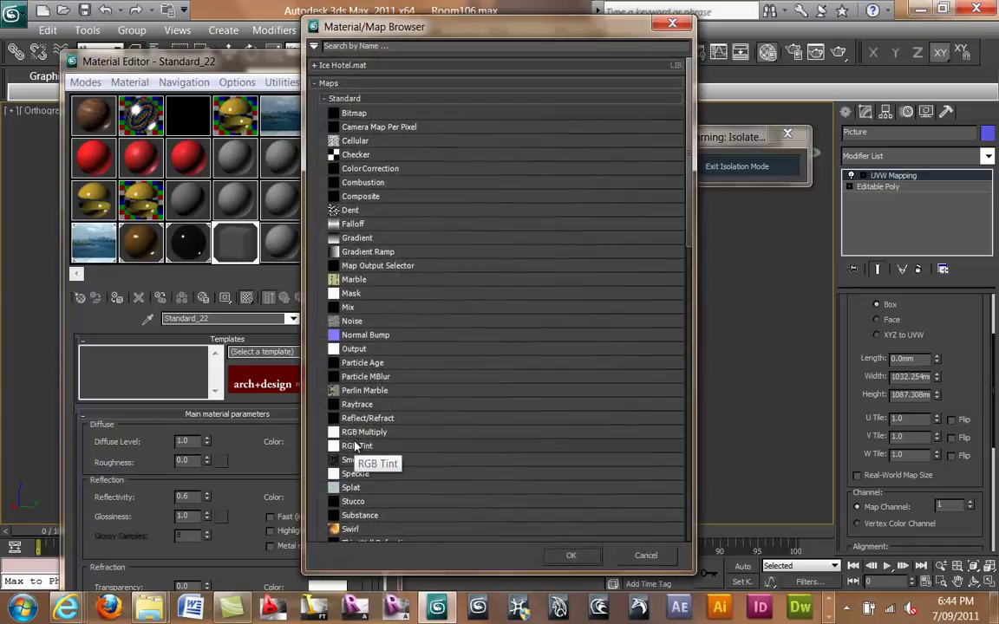
double_click(354, 114)
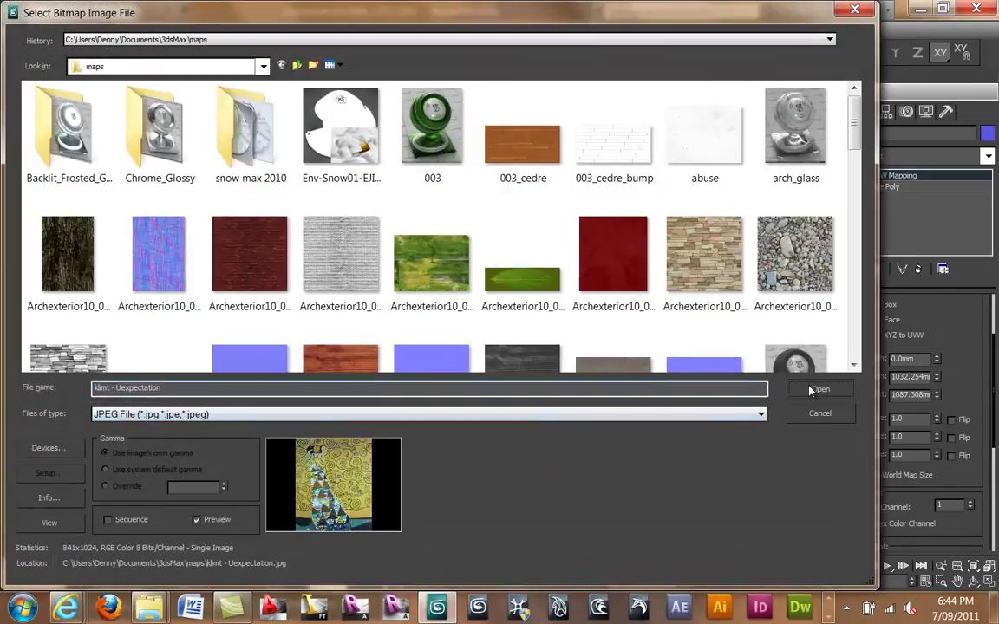
click(820, 388)
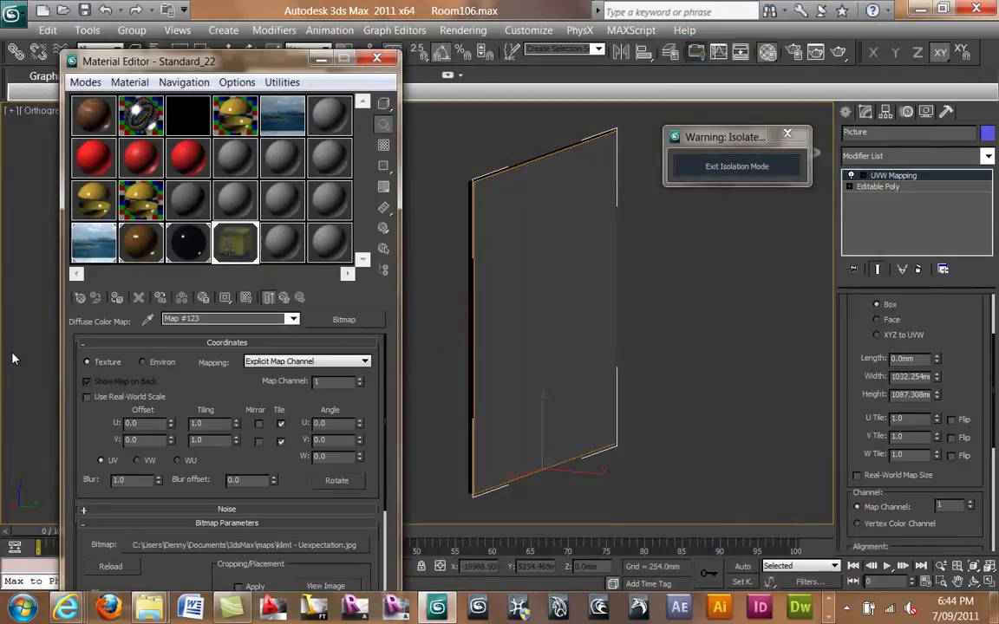
click(268, 297)
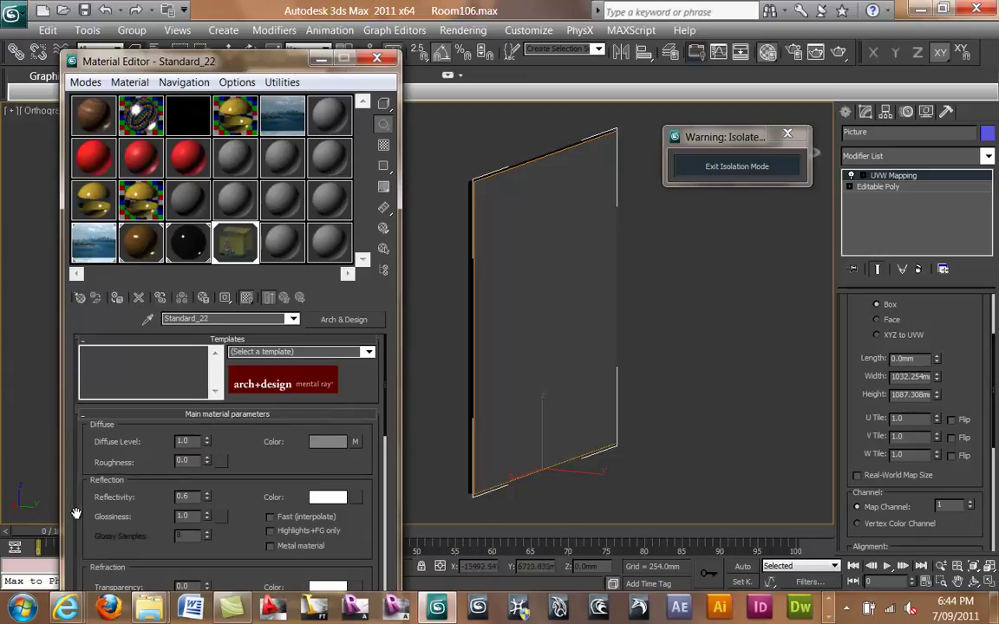
Review the General Maps and Special Purpose Maps of Standard_22 and show its diffuse map in the viewport.
scroll(100, 442, down, 5)
scroll(94, 476, down, 12)
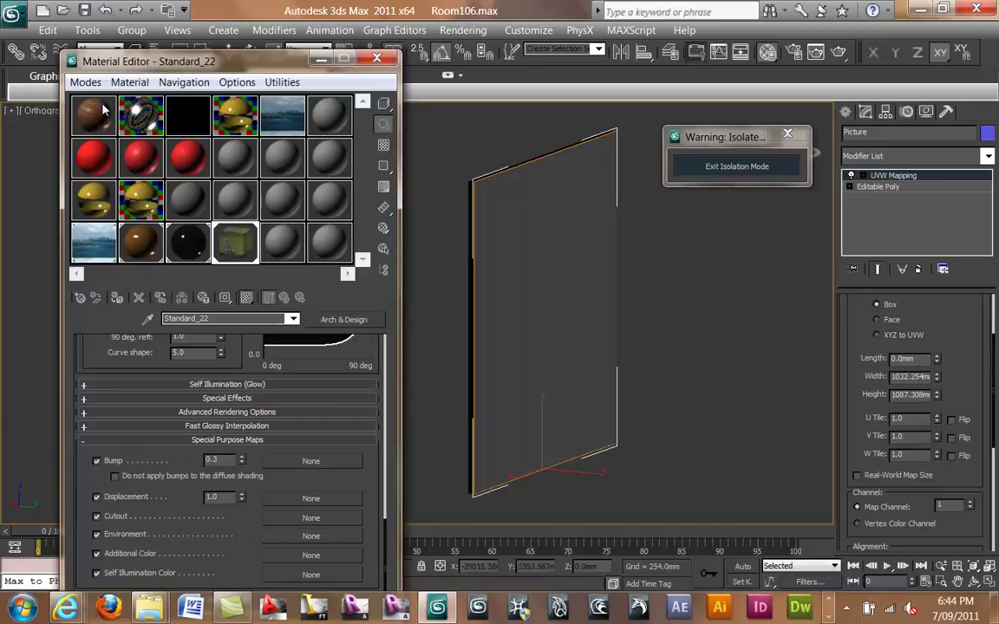
mouse_move(124, 61)
mouse_down()
mouse_move(124, 87)
mouse_move(124, 40)
mouse_up()
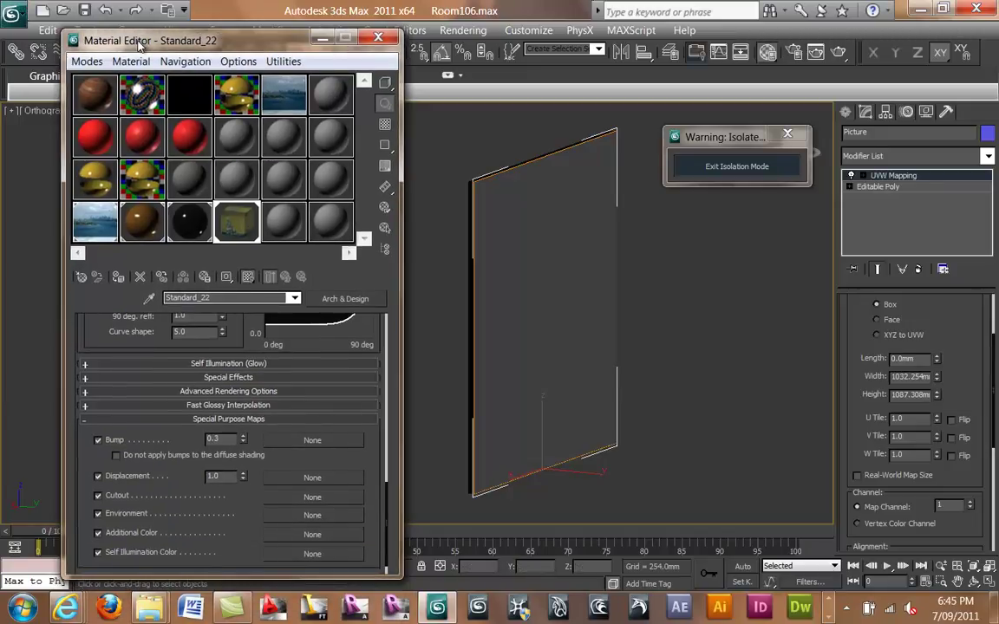
scroll(77, 444, down, 1)
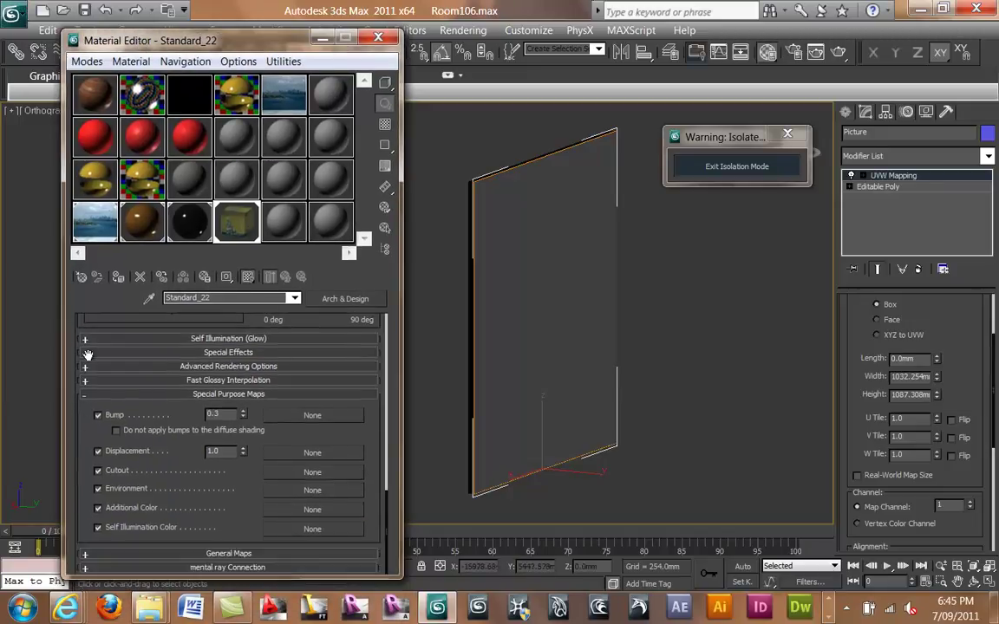
click(119, 556)
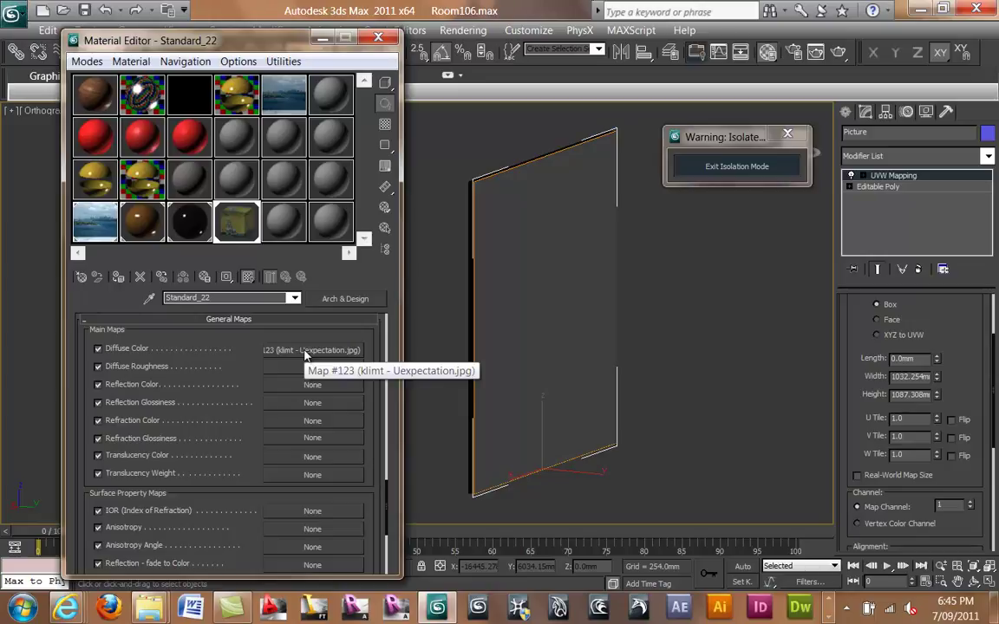
scroll(80, 314, down, 8)
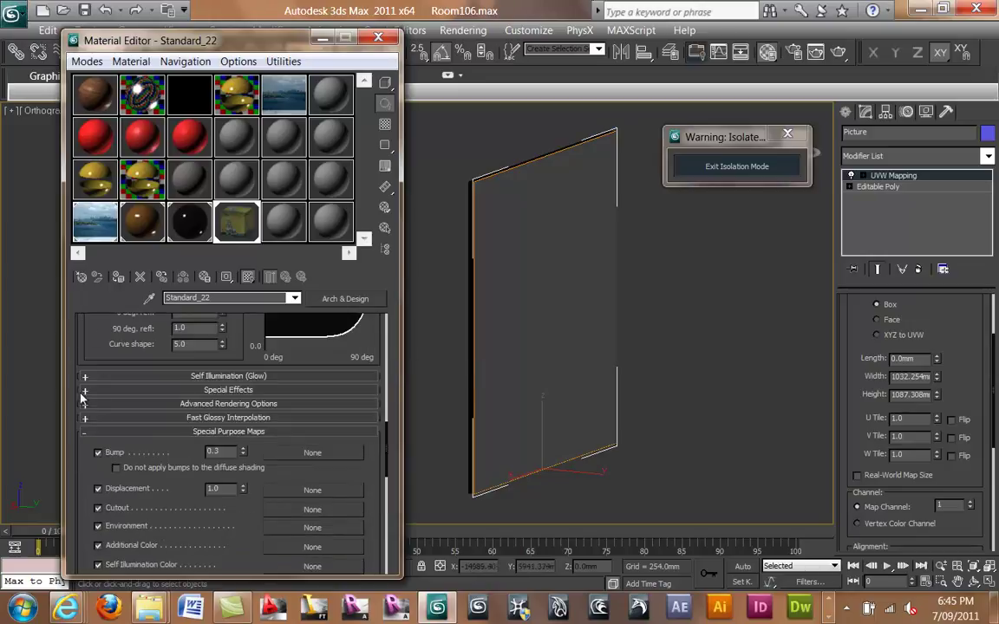
scroll(92, 334, up, 10)
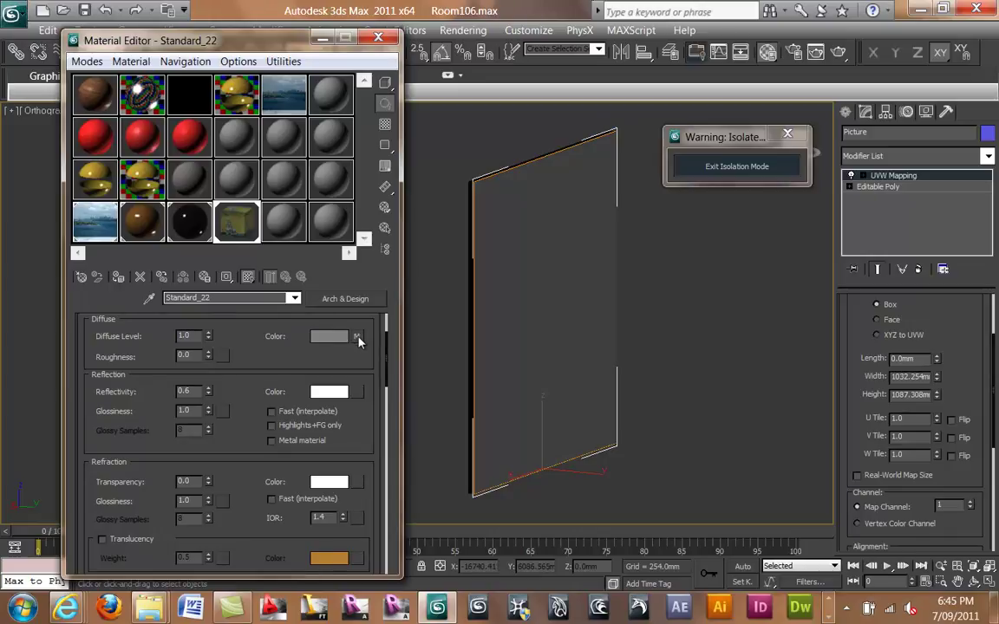
click(248, 277)
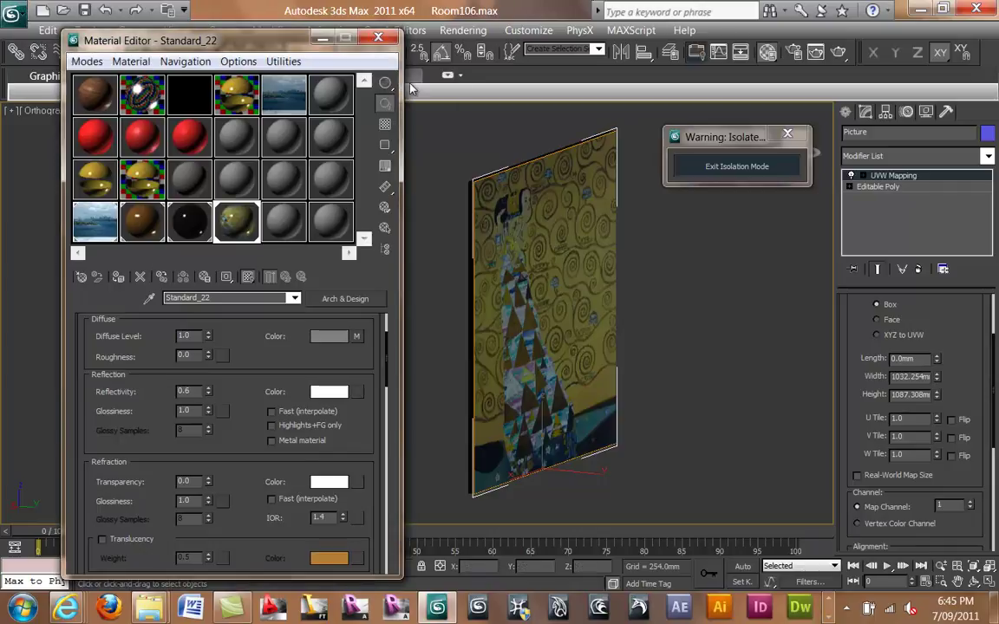
Set the reflectivity of Standard_22 to 0.41 and its glossiness to 0.38, judging the highlights in an enlarged sample preview.
double_click(228, 204)
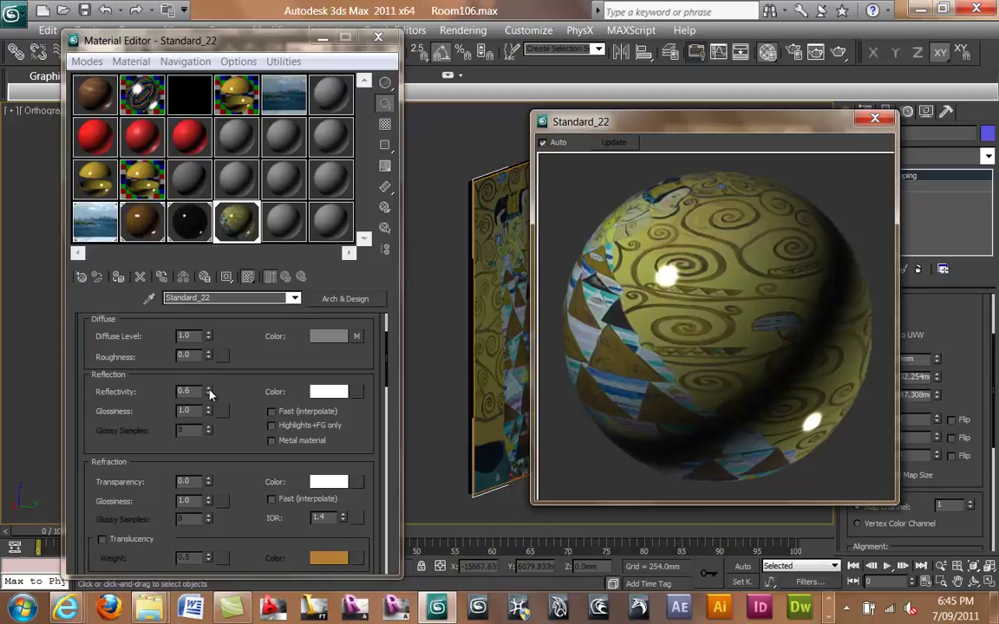
drag(210, 395, 210, 427)
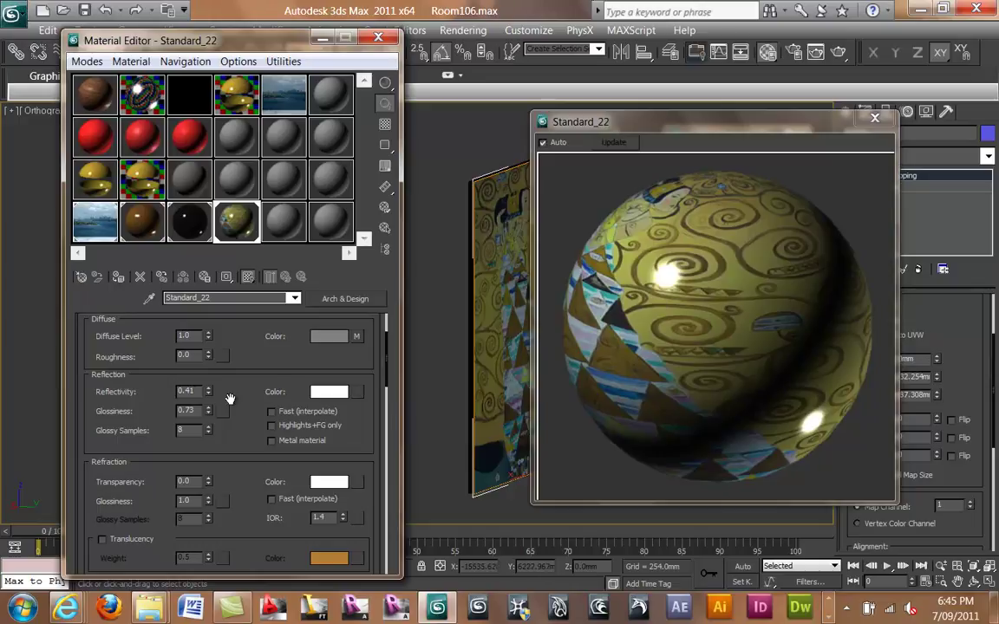
drag(209, 413, 208, 420)
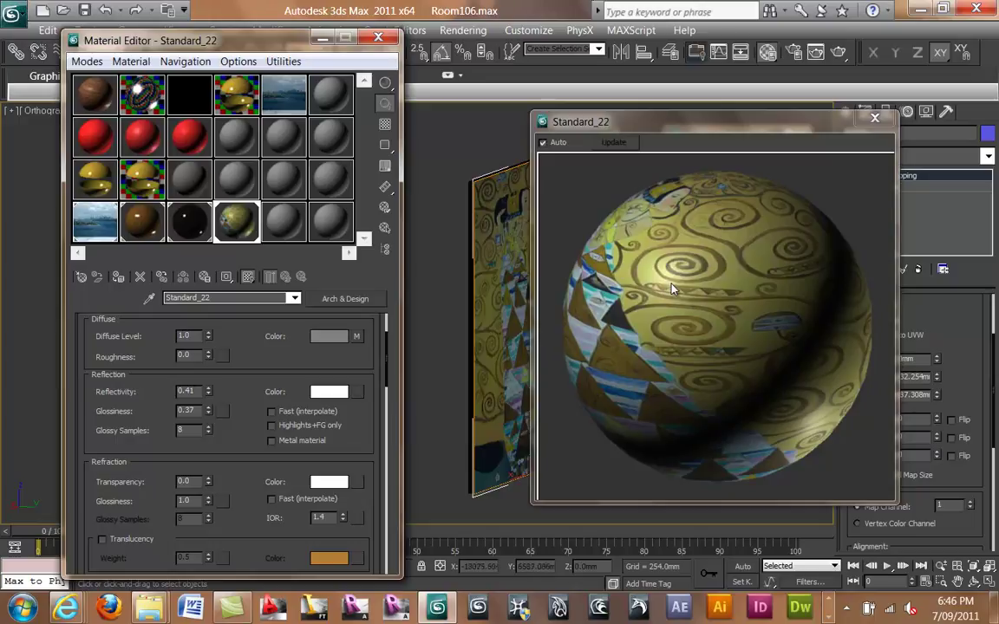
drag(208, 412, 209, 365)
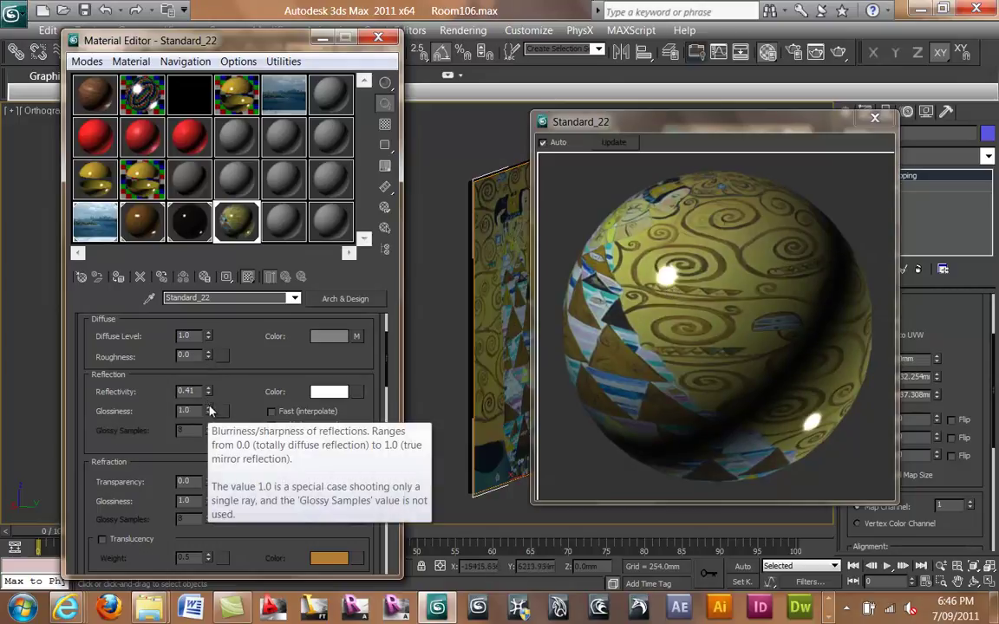
drag(209, 414, 209, 438)
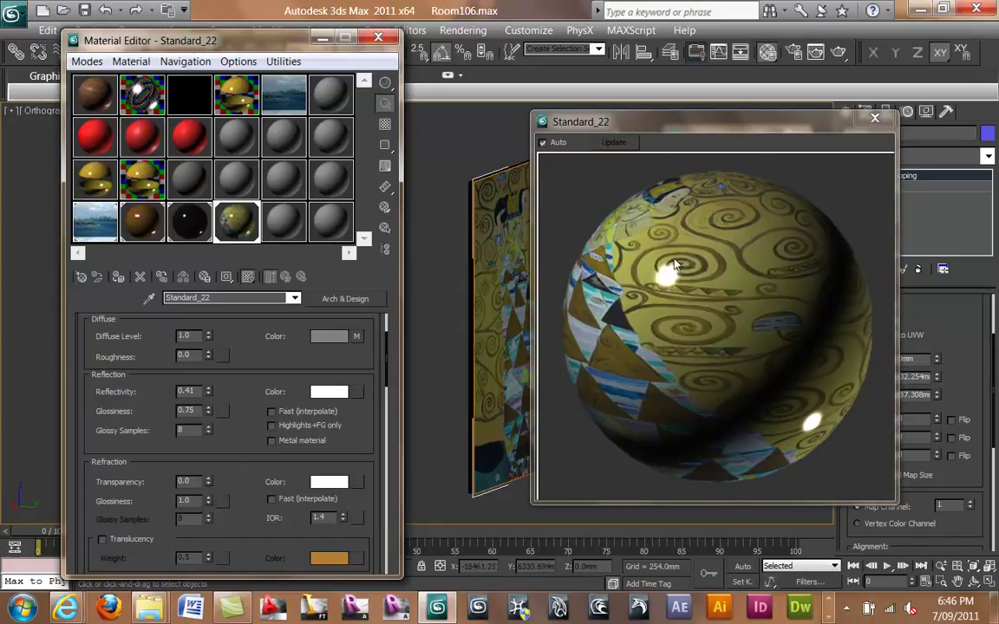
drag(208, 414, 209, 443)
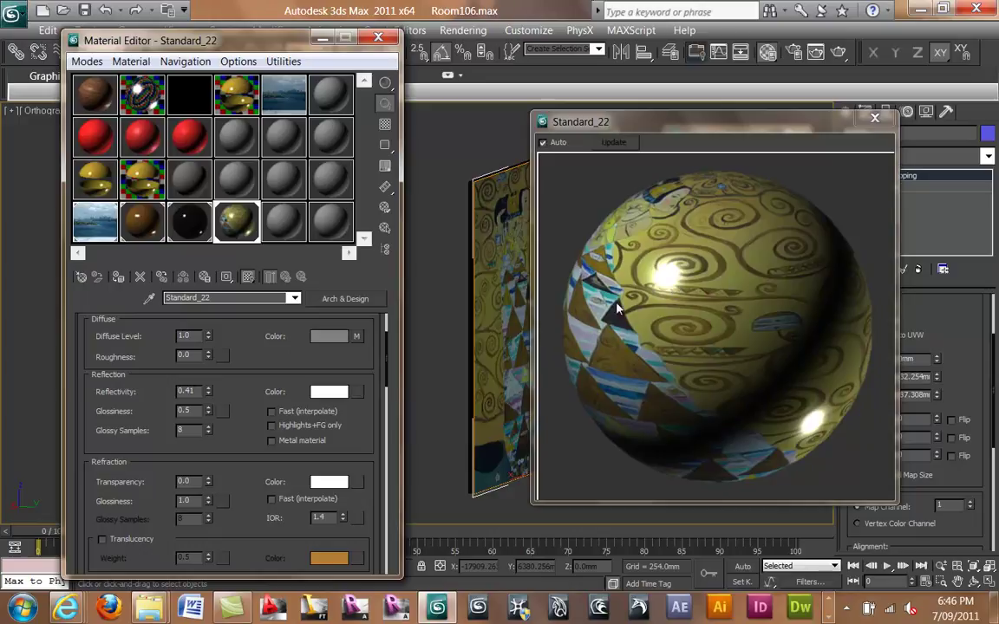
drag(209, 413, 209, 415)
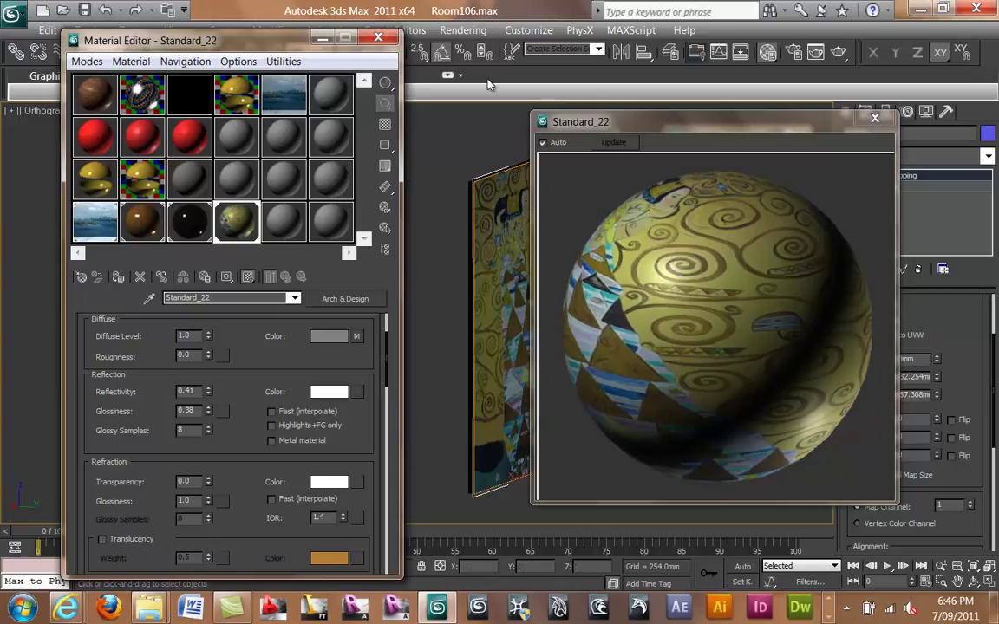
click(874, 117)
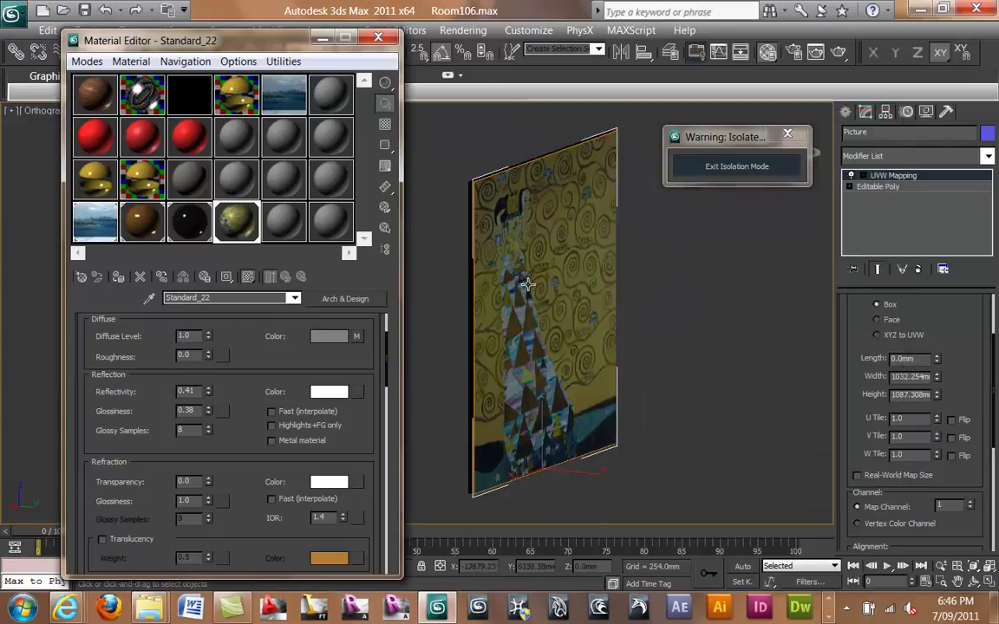
Close the Material Editor, show all four viewports and exit isolation of the Picture object.
click(377, 39)
click(990, 582)
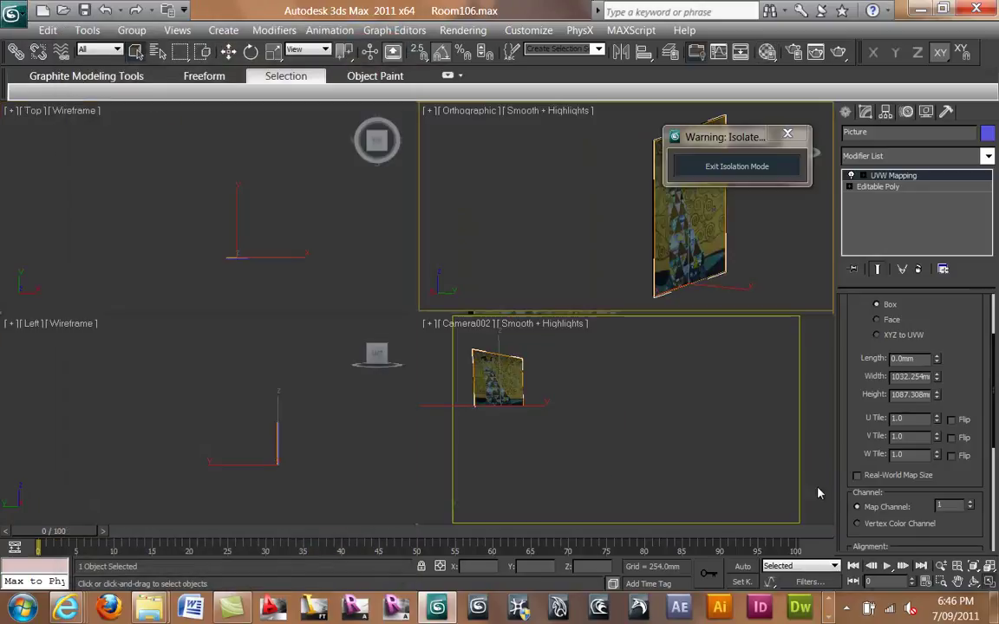
click(736, 165)
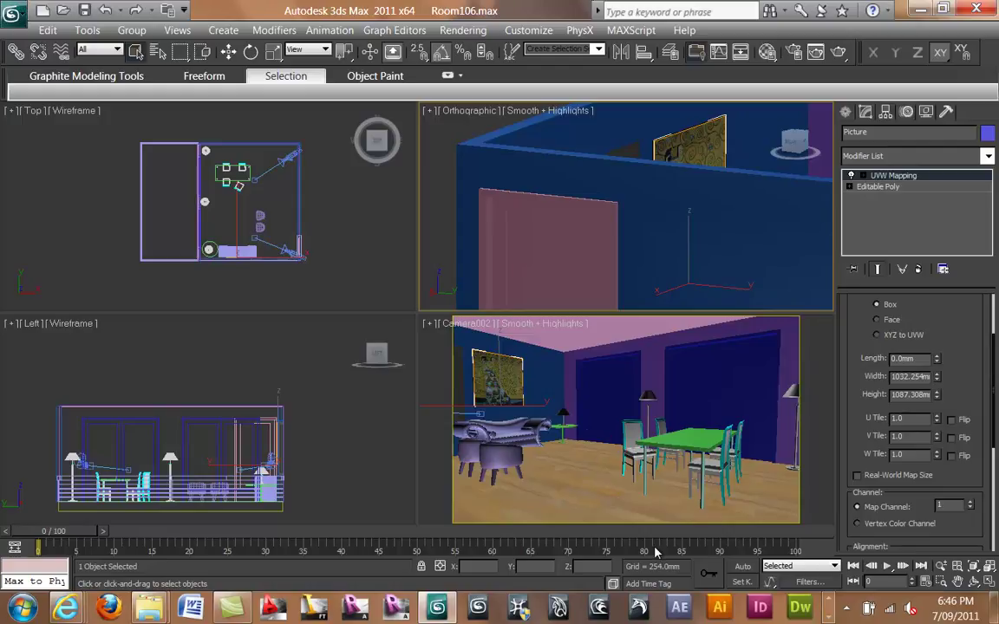
Select the bifold door beside the picture wall and change the unused Standard_16 sample into a Multi/Sub-Object material.
click(608, 383)
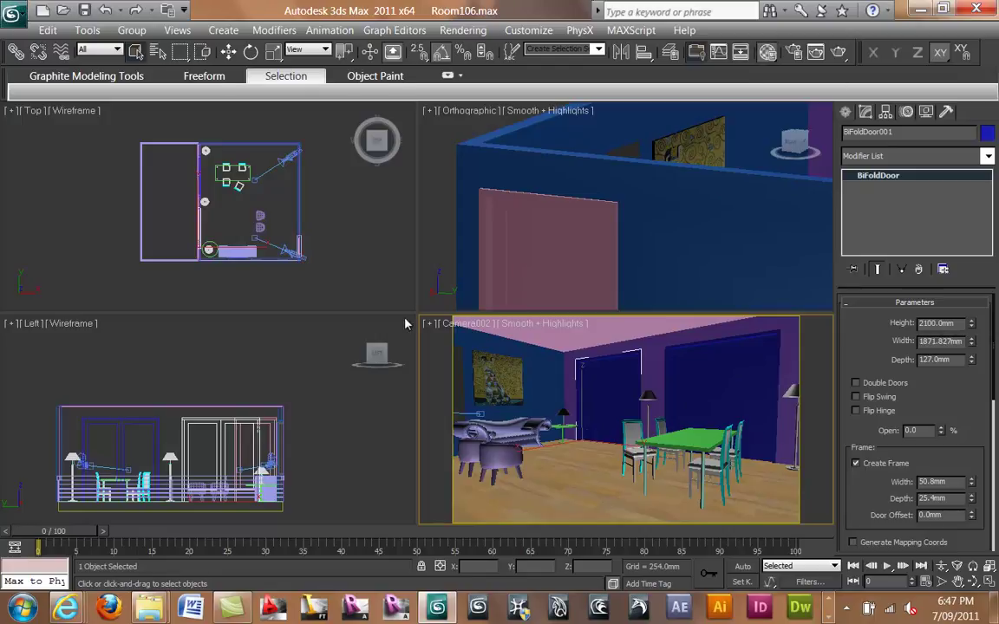
key(m)
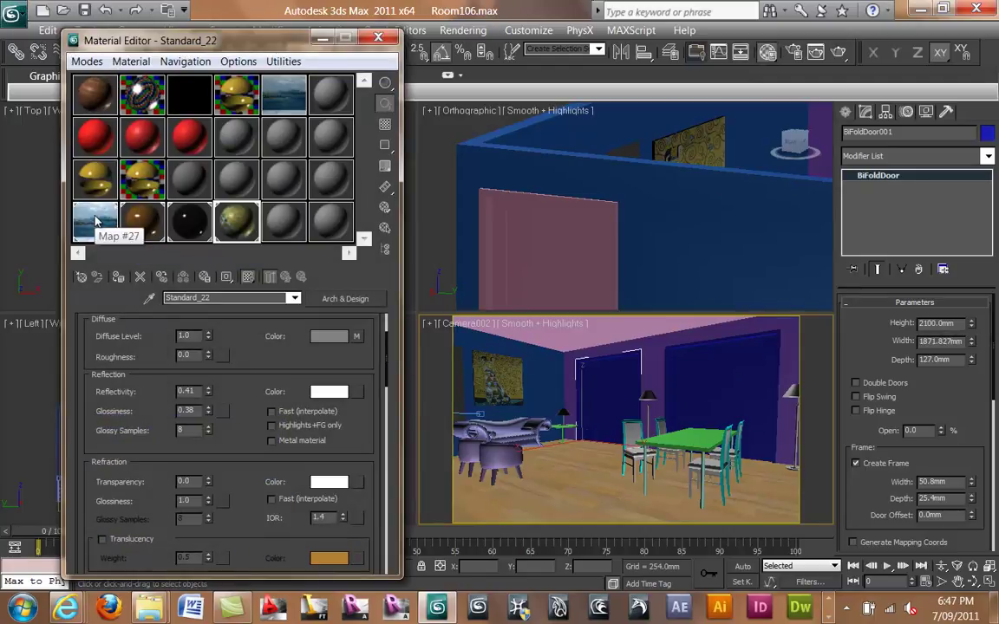
click(238, 179)
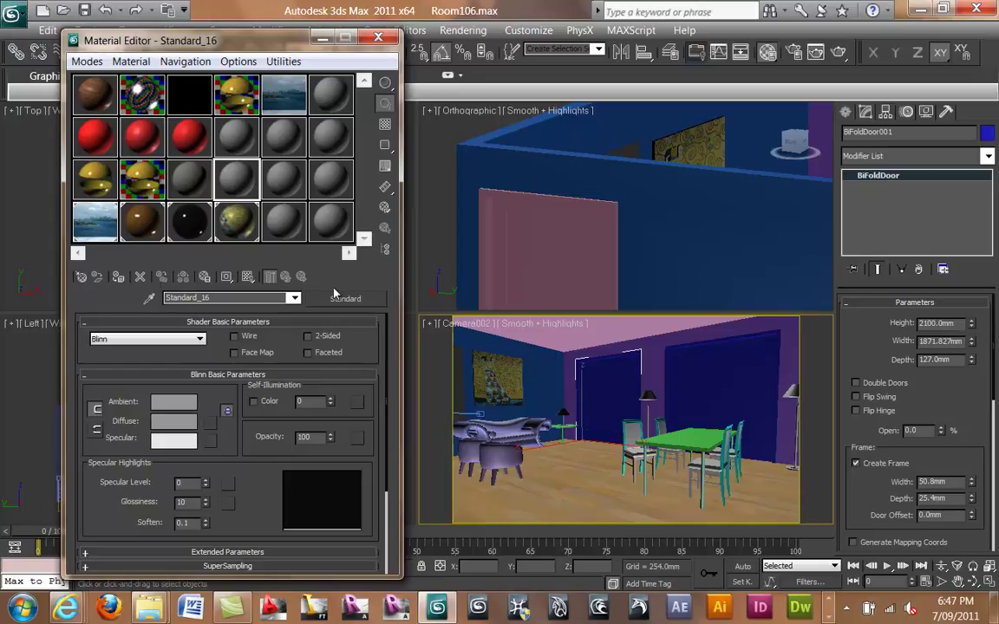
click(81, 278)
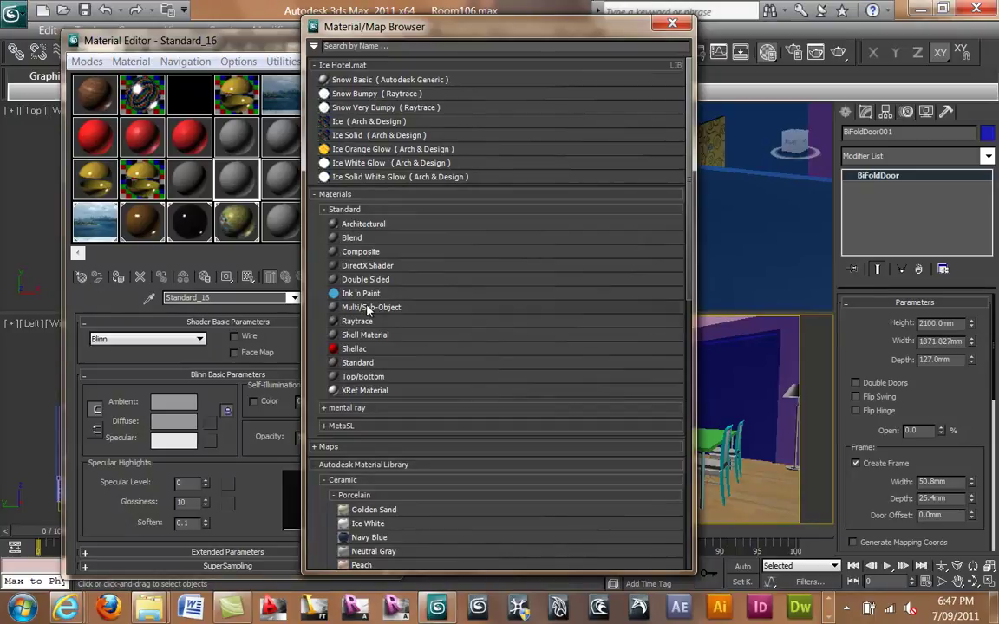
double_click(370, 308)
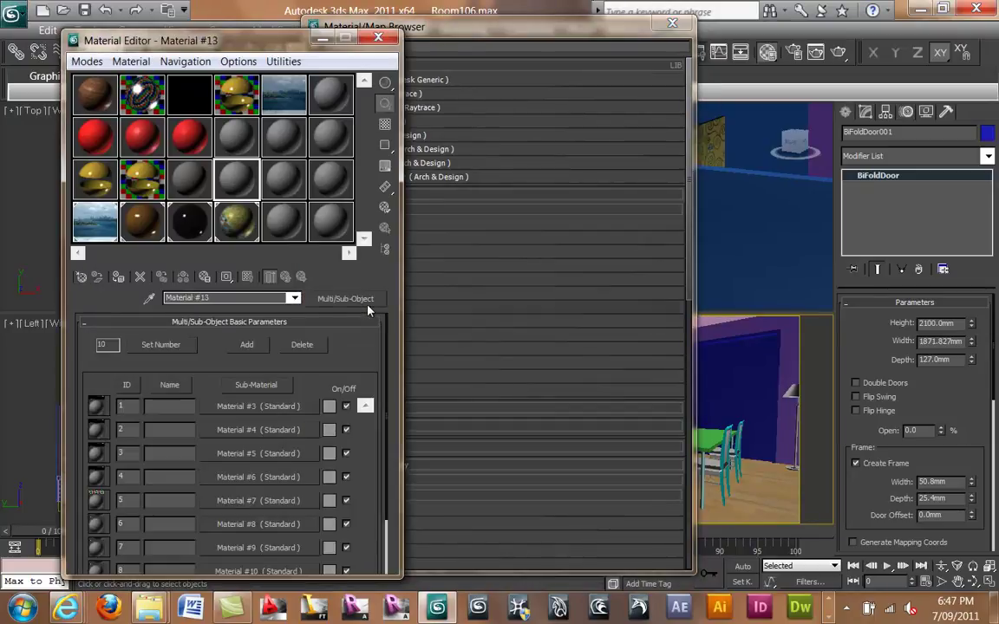
Set the number of sub-materials in the new Multi/Sub-Object material to 3.
mouse_move(340, 368)
mouse_down()
mouse_move(335, 292)
mouse_move(345, 358)
mouse_up()
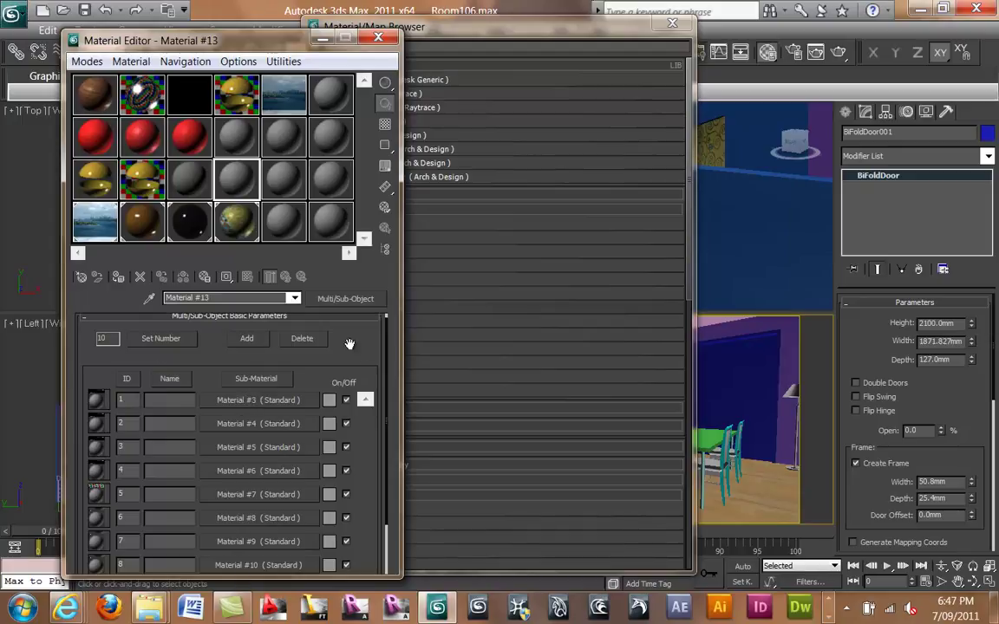
click(161, 341)
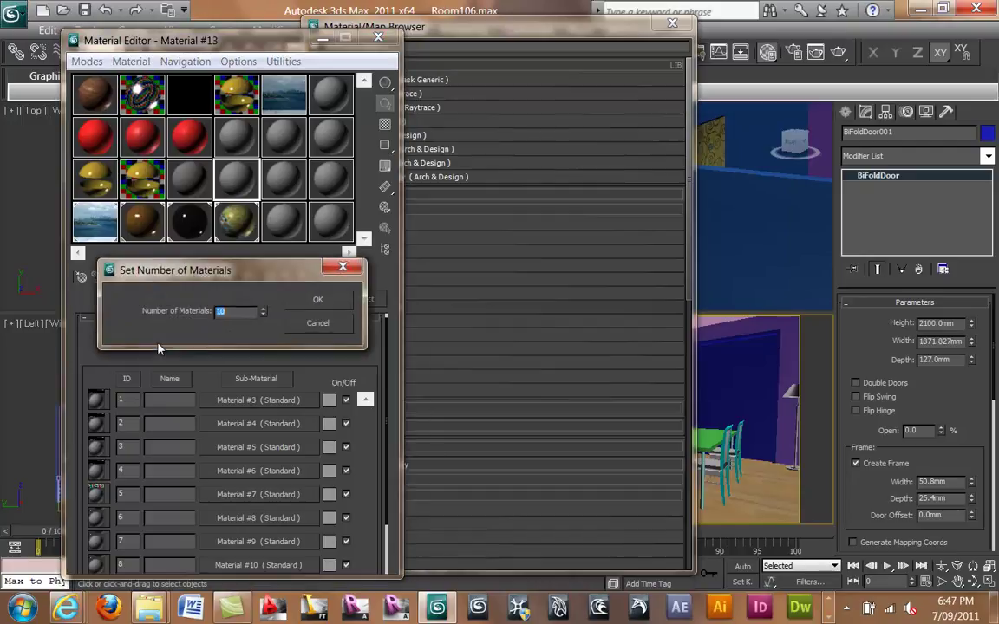
click(264, 314)
click(263, 315)
click(263, 315)
click(308, 301)
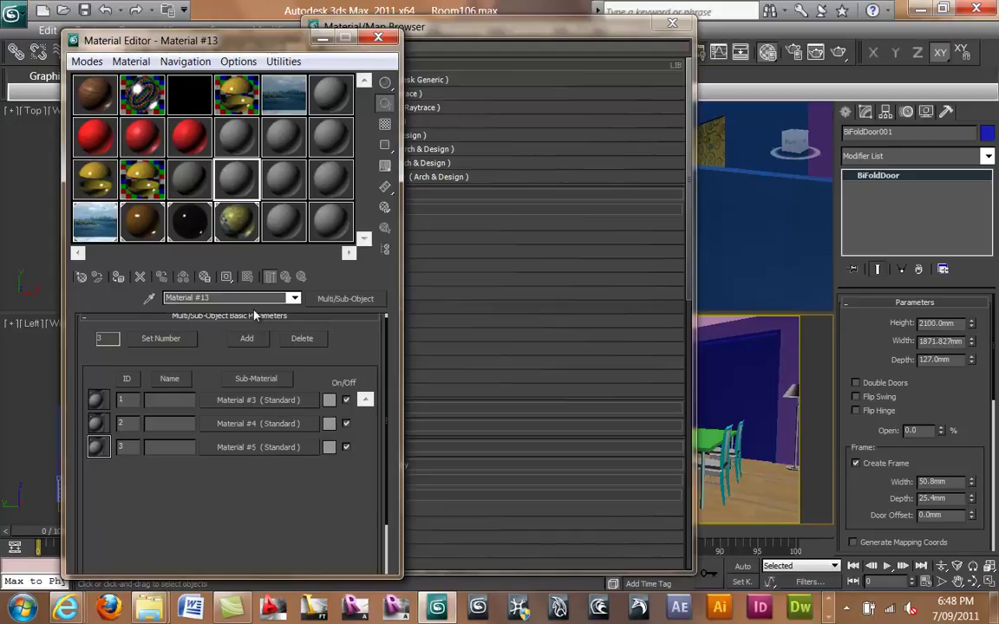
Fill the three sub-material slots with instances of Standard_22, Black Plastic and Standard_20, in that order.
drag(254, 406, 236, 221)
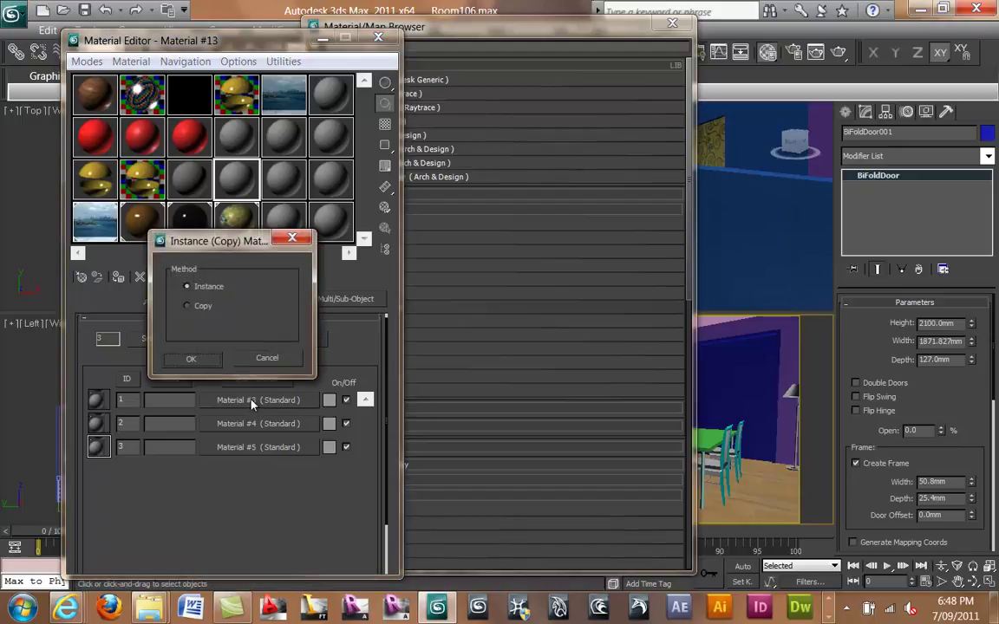
click(188, 360)
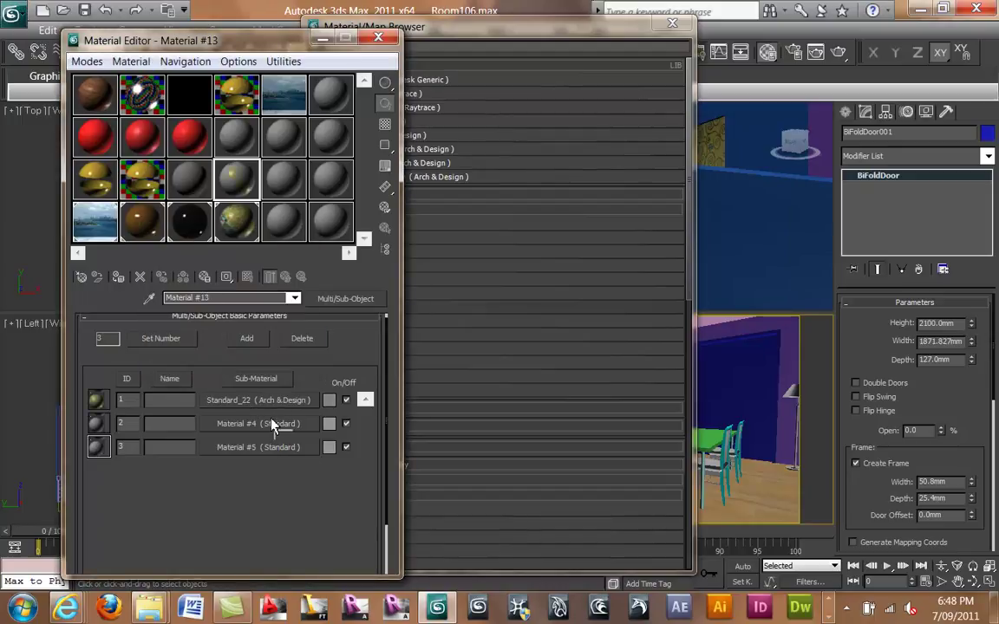
drag(258, 414, 258, 424)
click(189, 358)
drag(142, 231, 245, 453)
click(190, 358)
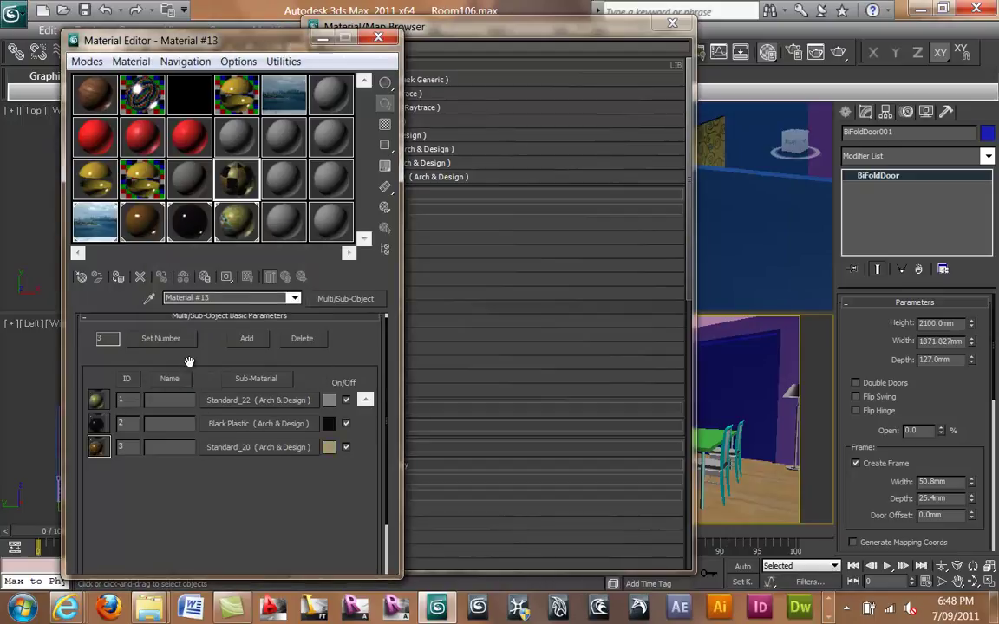
Examine the Multi/Sub-Object material in an enlarged sample preview, and close the preview and the Material/Map Browser.
double_click(215, 165)
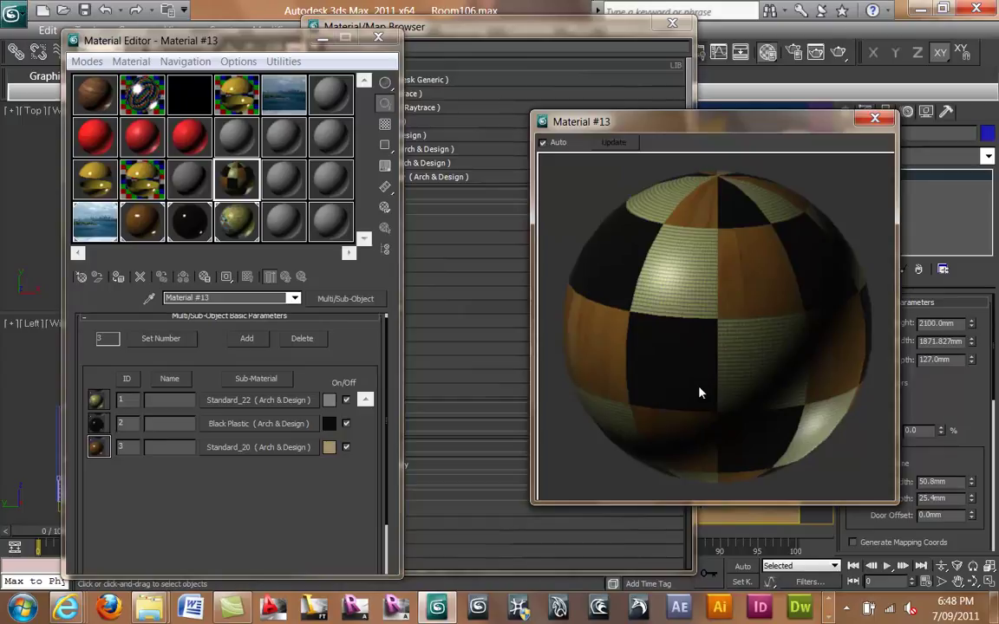
click(874, 121)
click(673, 24)
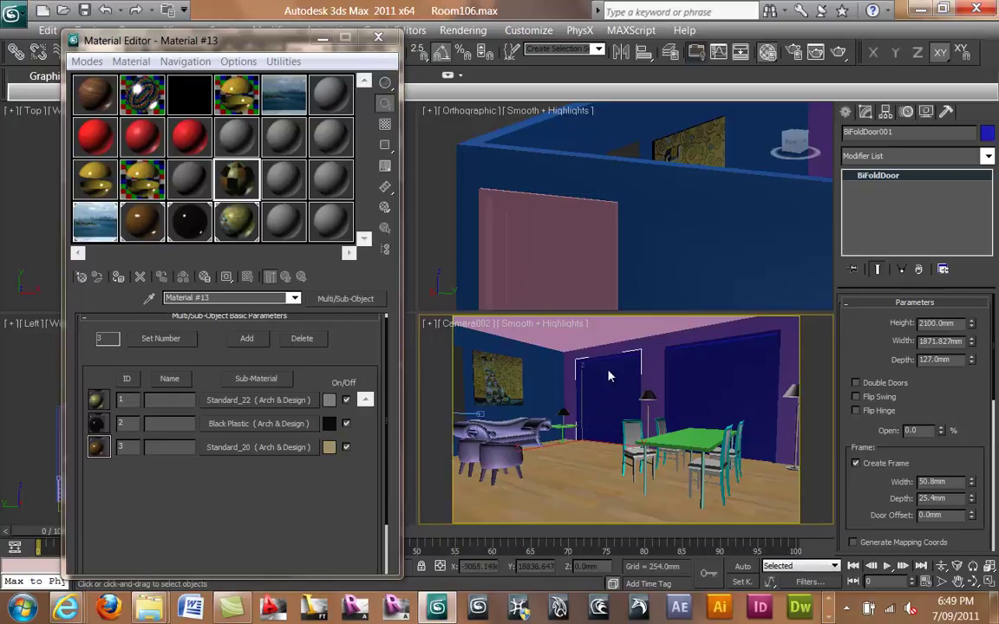
Look at the conversion options for the bifold door, try opening the doors to 100 percent, and undo the opening.
right_click(608, 370)
mouse_move(650, 503)
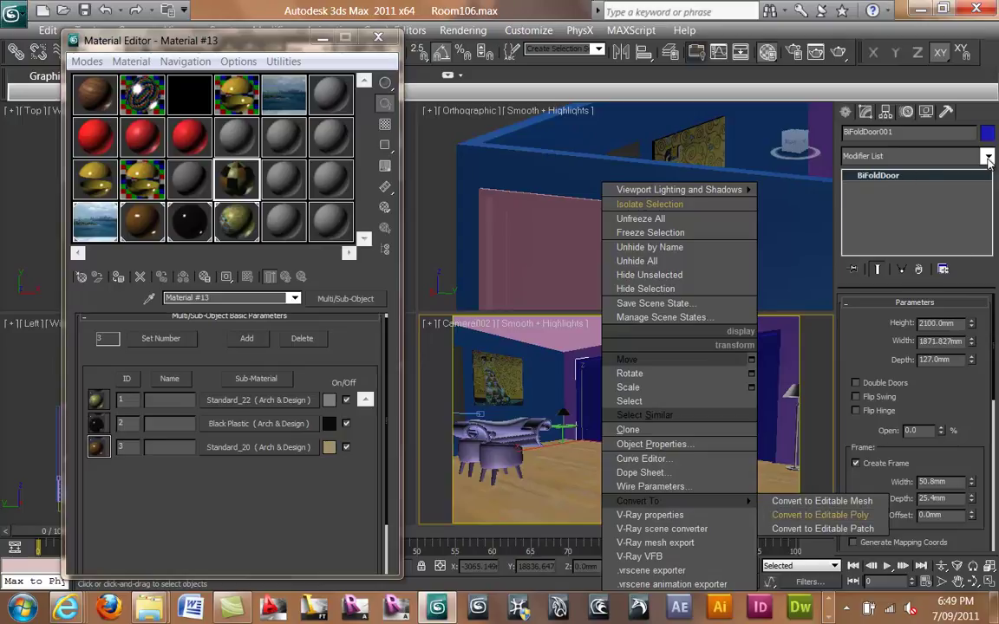
click(889, 177)
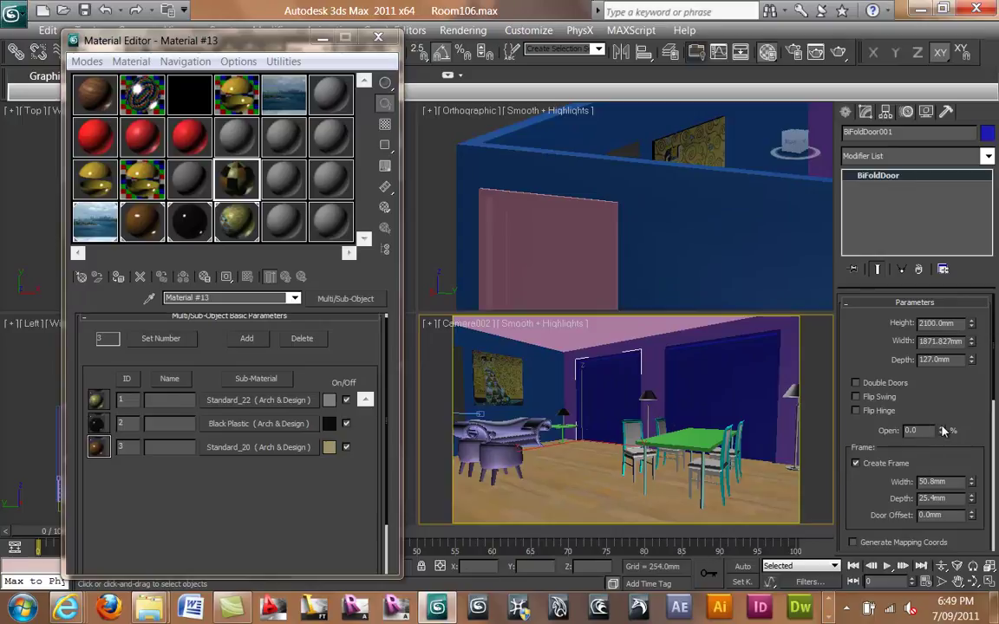
drag(941, 430, 940, 357)
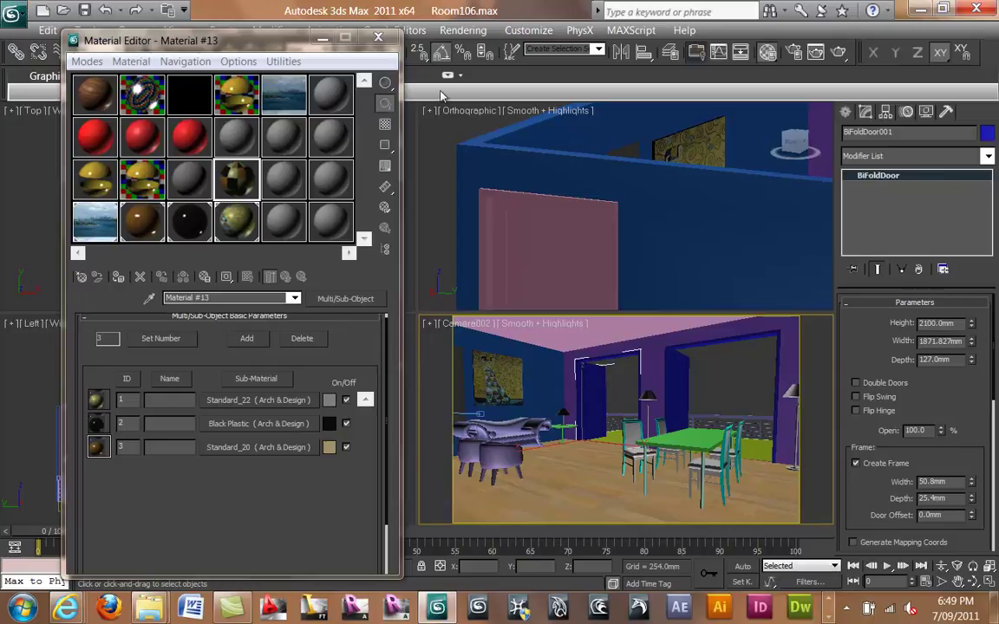
click(105, 10)
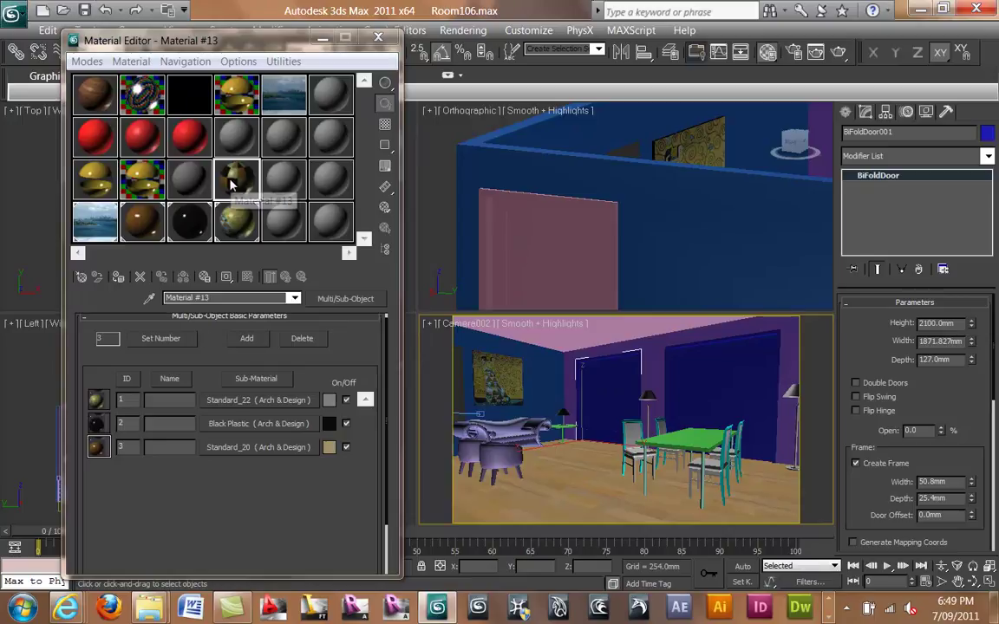
Browse materials for the unused Standard_17 sample, collapse the Ice Hotel.mat group and start opening another material library.
click(272, 180)
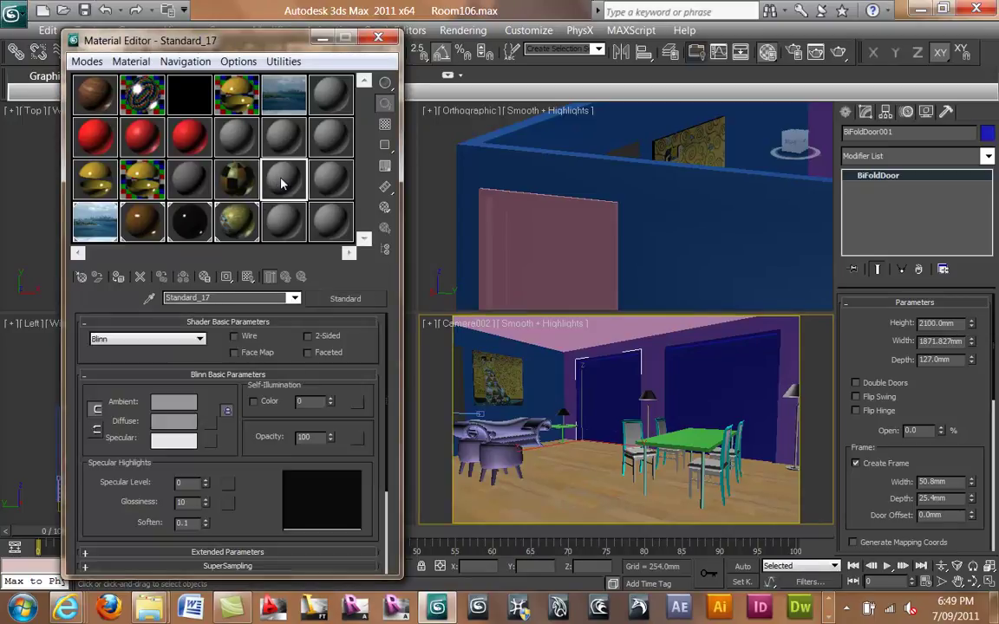
click(81, 277)
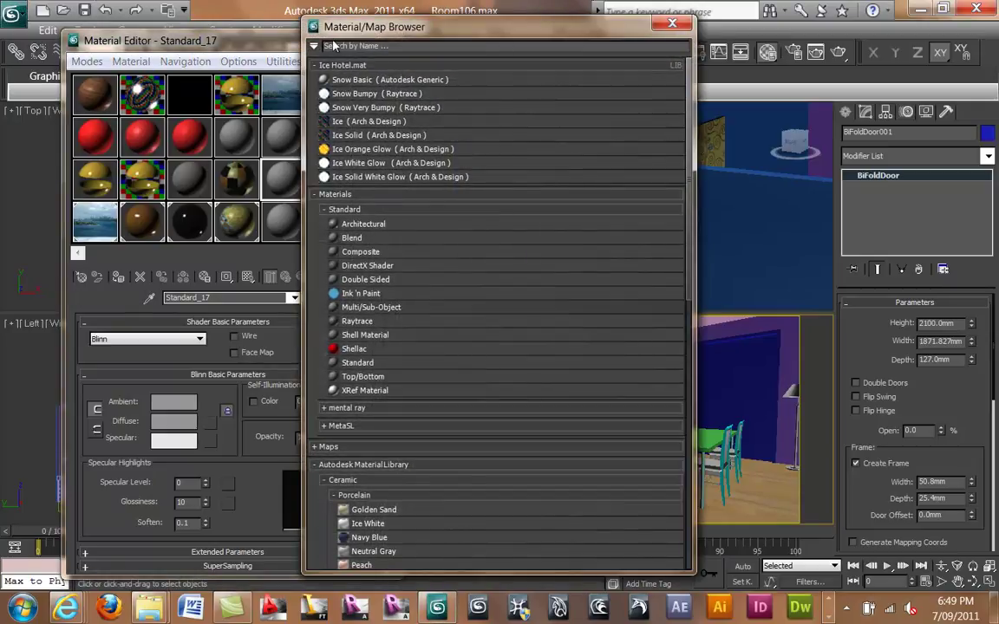
click(335, 66)
right_click(334, 67)
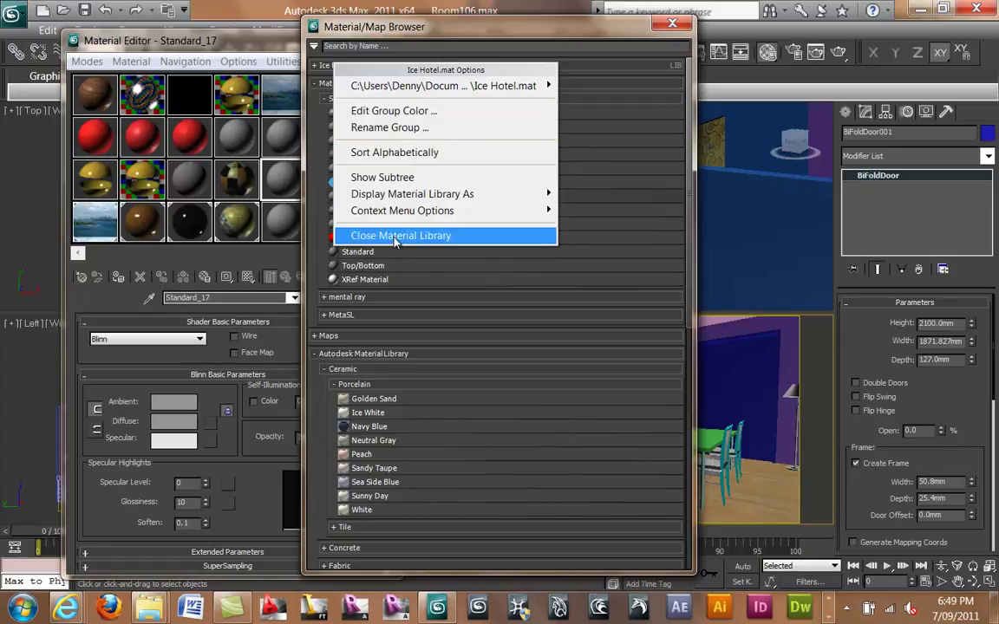
click(378, 27)
click(314, 45)
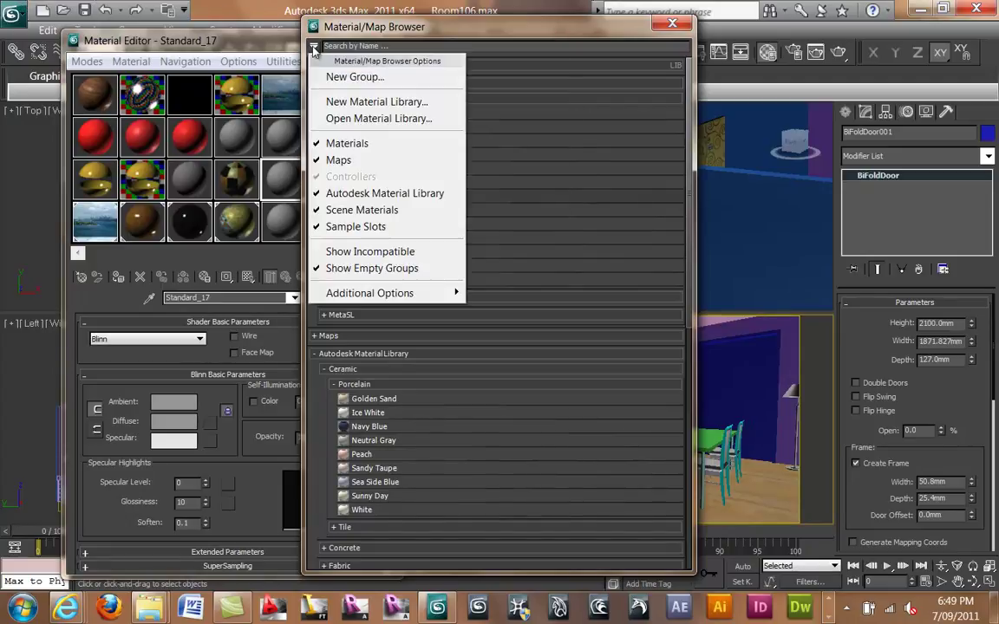
click(340, 123)
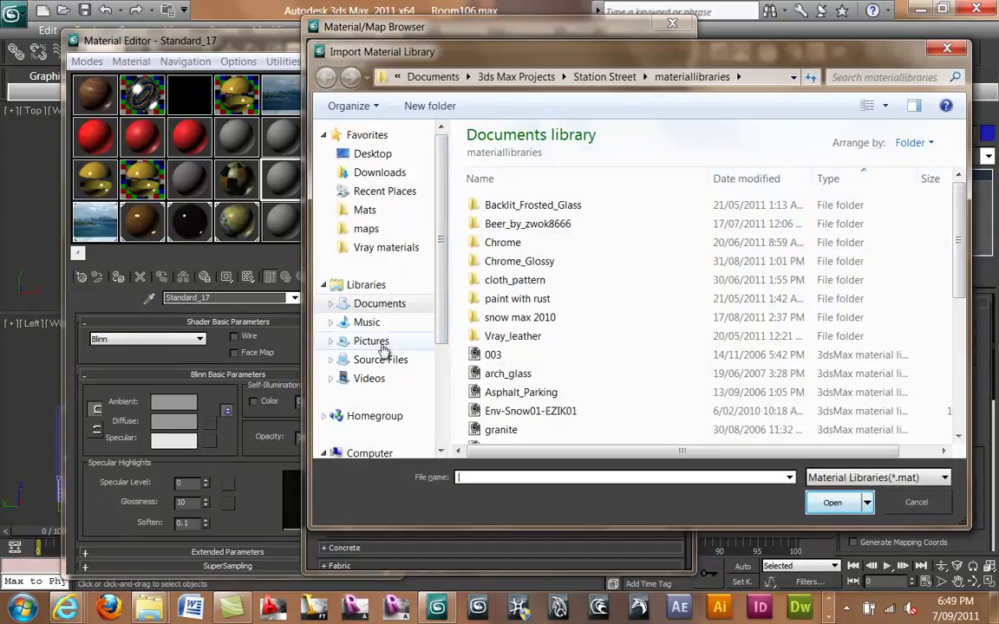
Open the AecTemplates material library from C:\Program Files\Autodesk\3ds Max 2011\materiallibraries.
scroll(442, 300, down, 3)
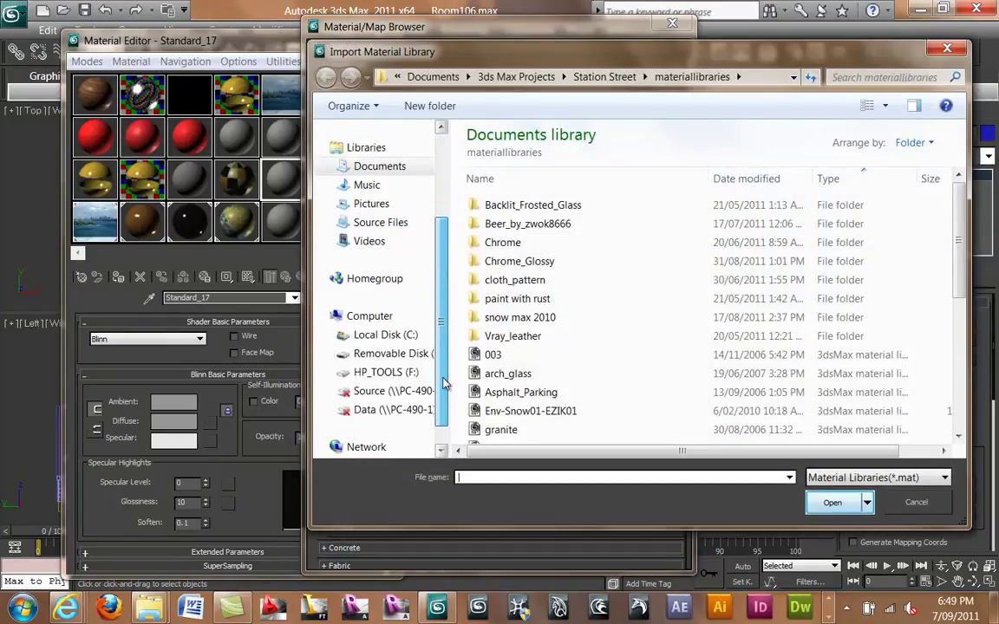
click(390, 336)
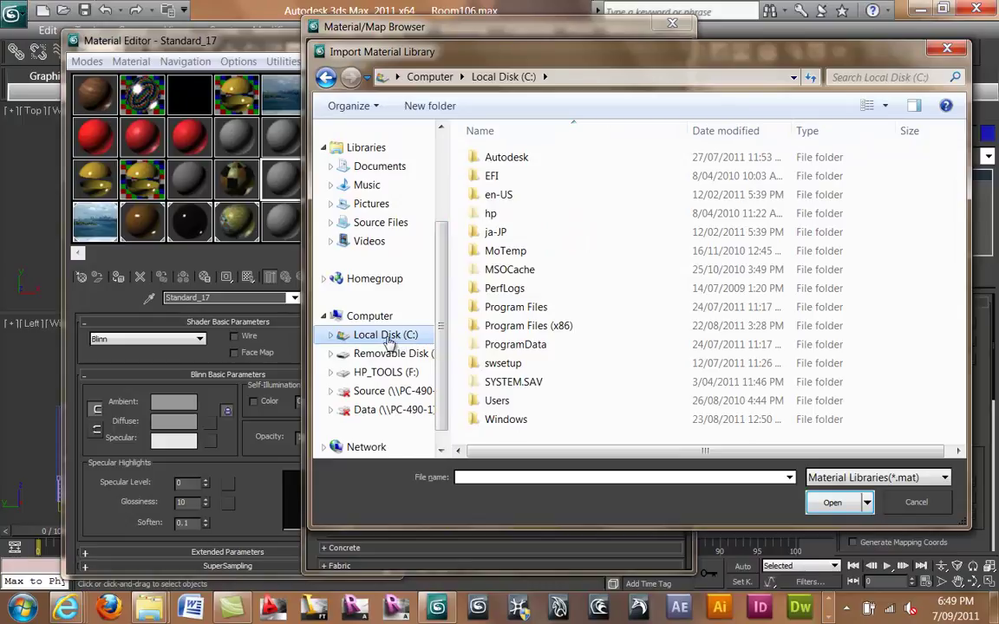
double_click(508, 309)
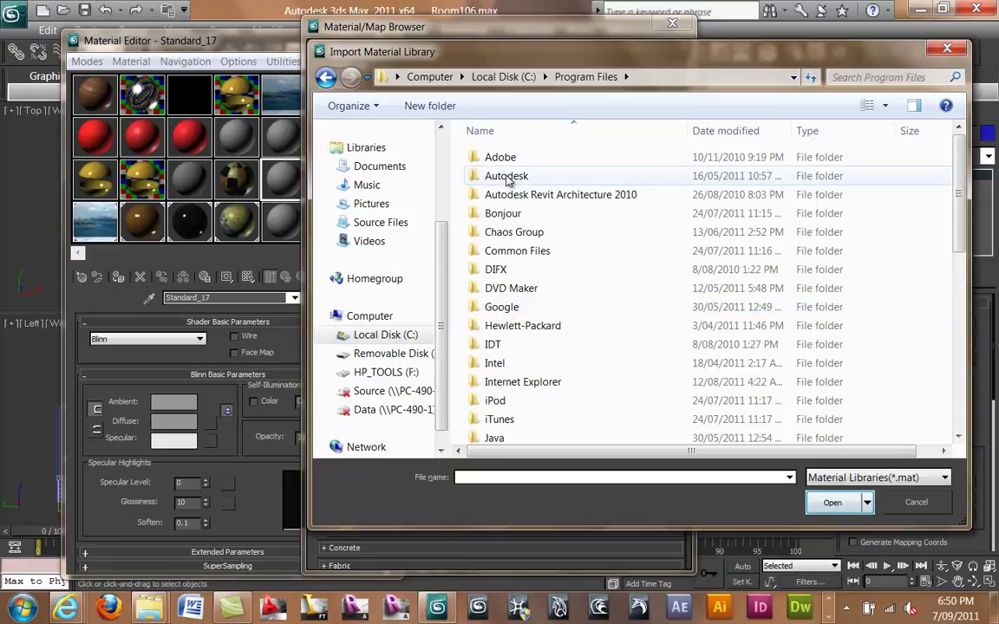
double_click(507, 177)
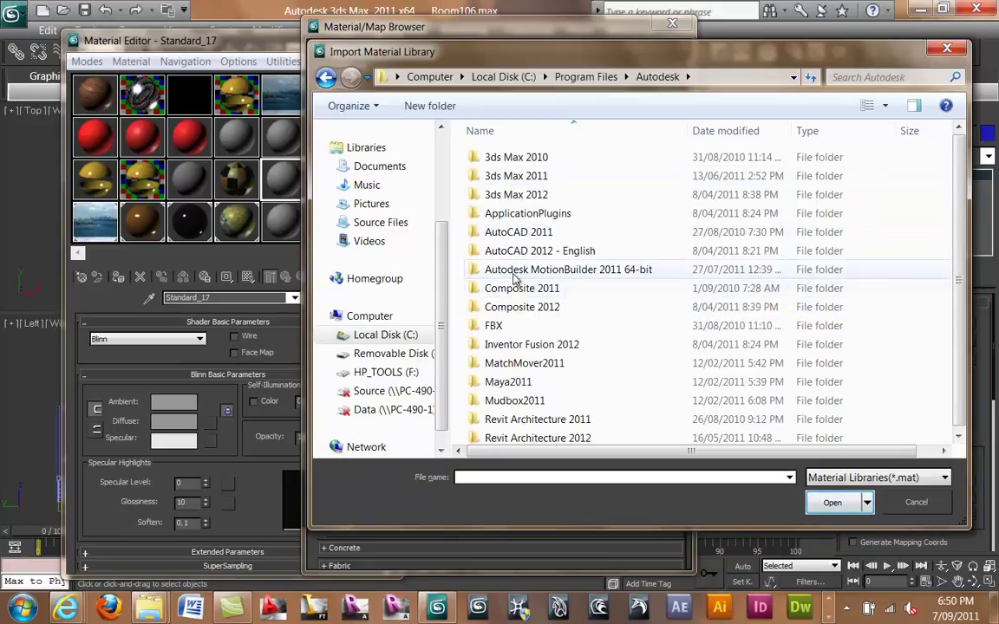
double_click(495, 178)
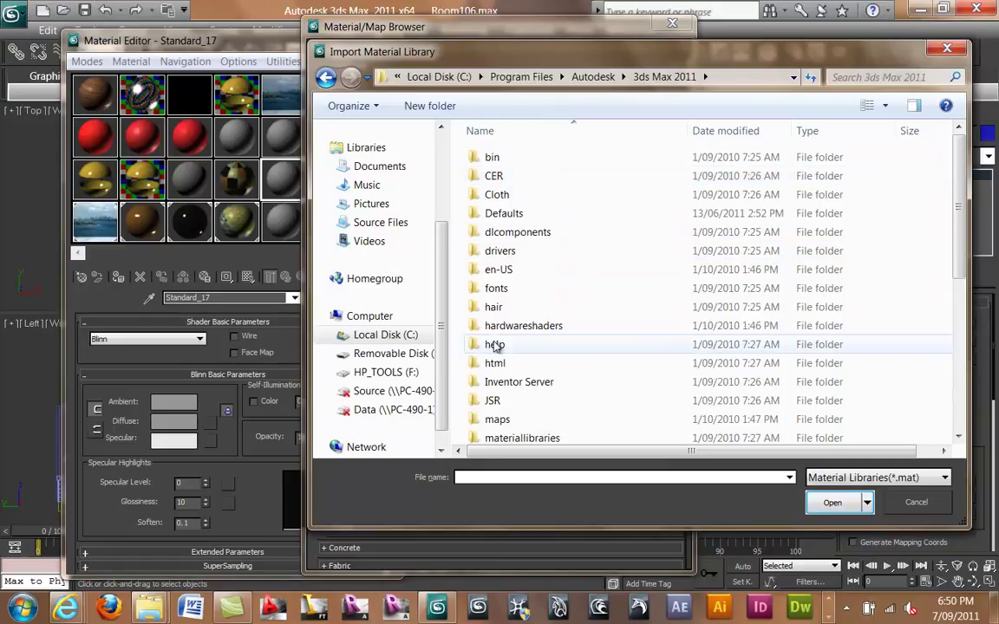
double_click(512, 438)
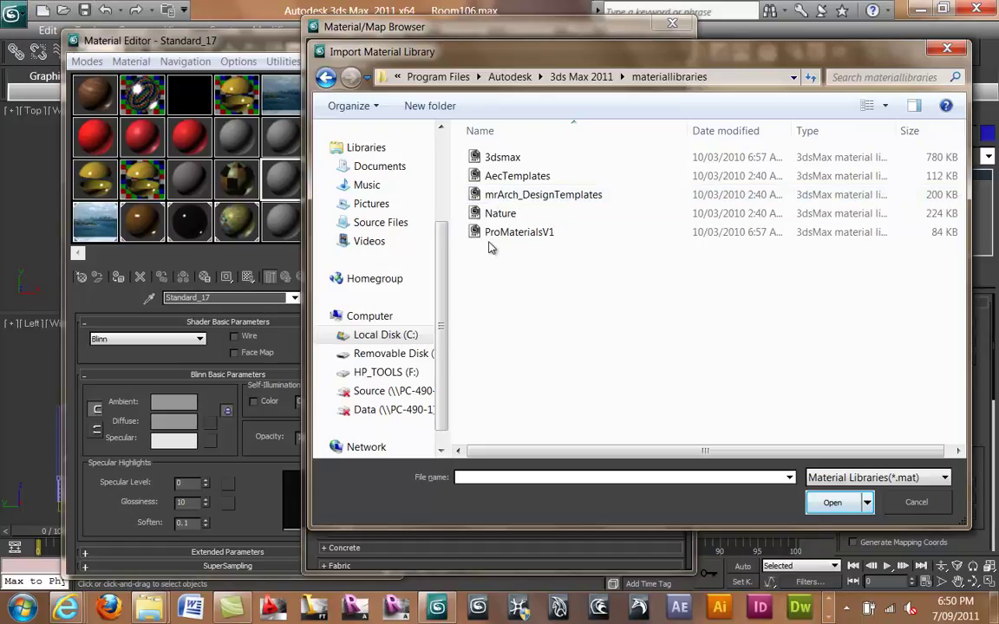
click(498, 180)
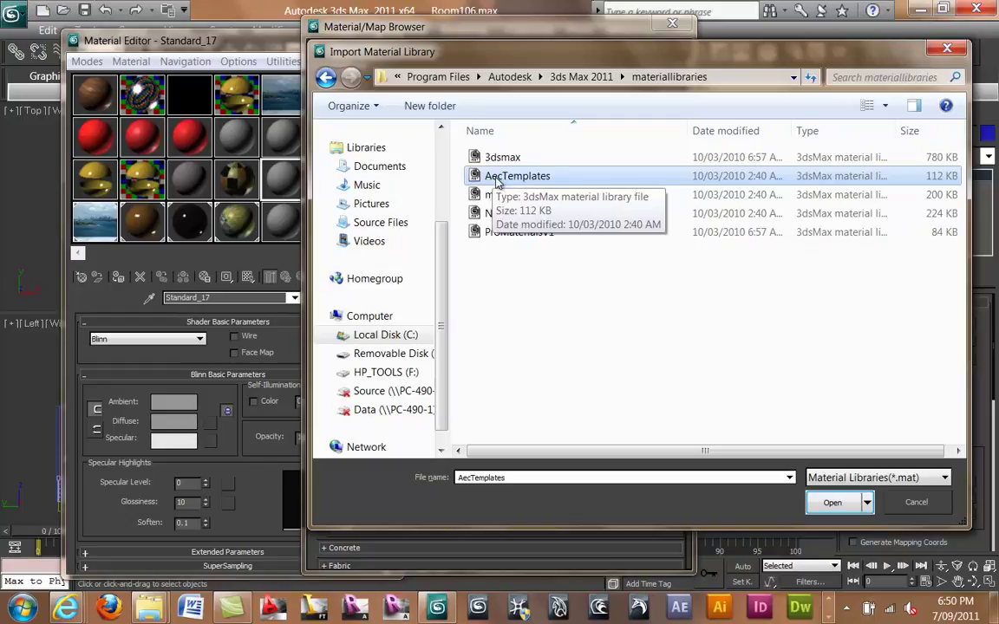
double_click(497, 177)
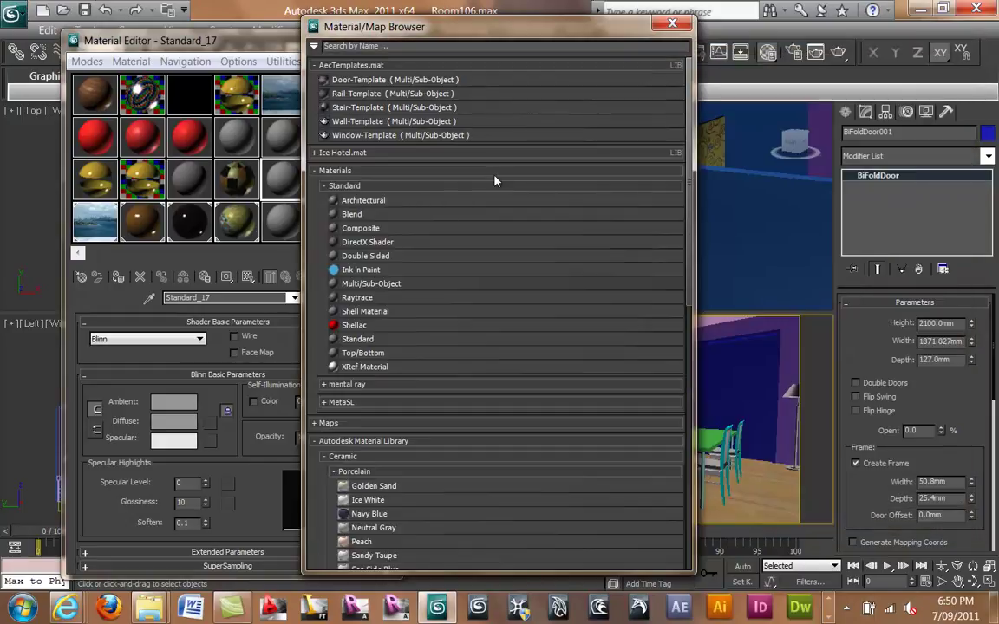
Load Door-Template into the Standard_17 sample and Window-Template into the Standard_18 sample, and close the Material/Map Browser.
drag(407, 27, 536, 13)
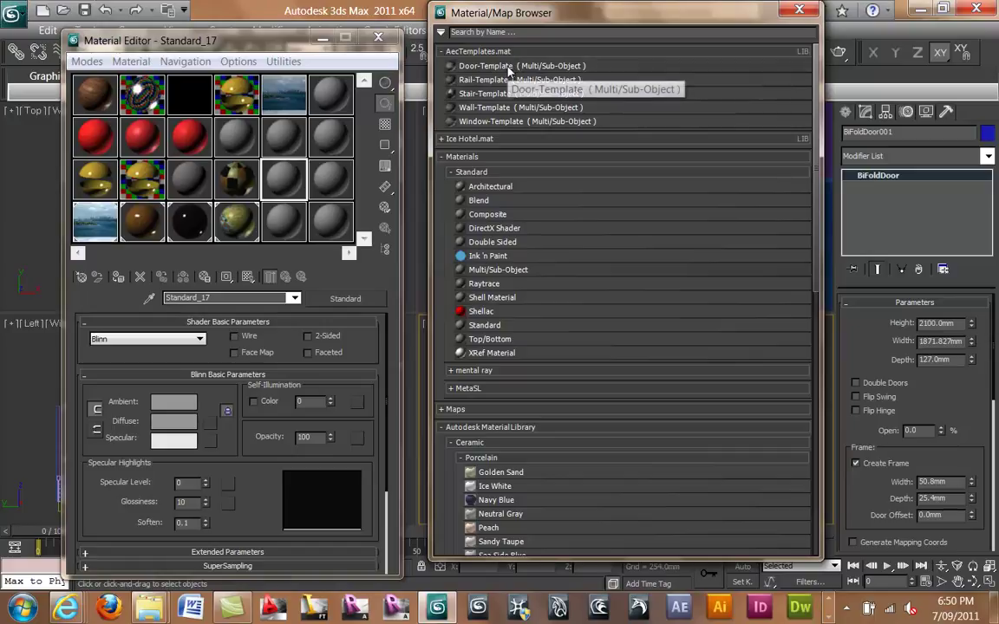
drag(509, 73, 287, 178)
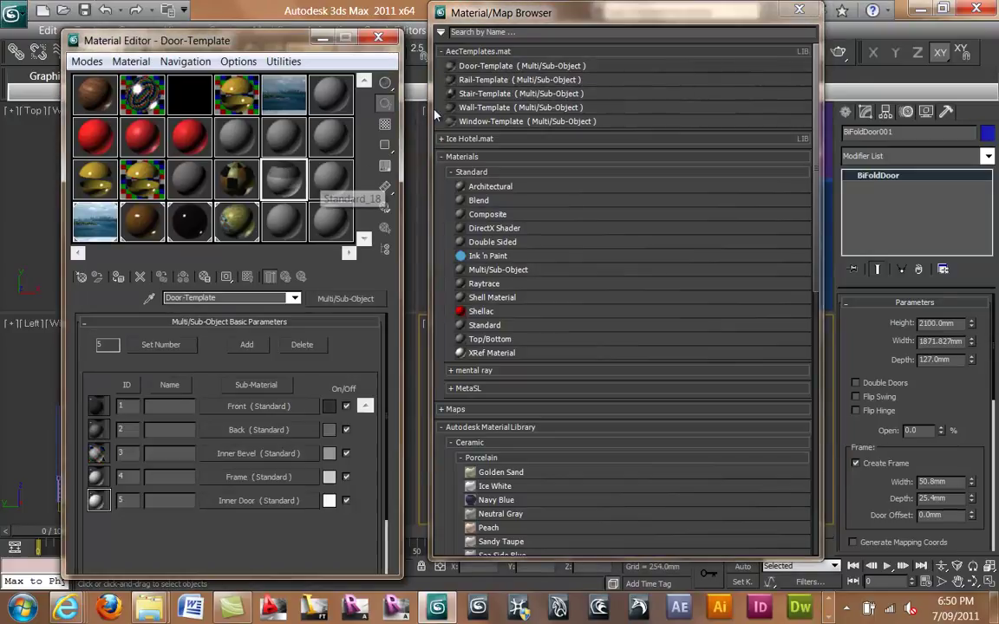
click(330, 180)
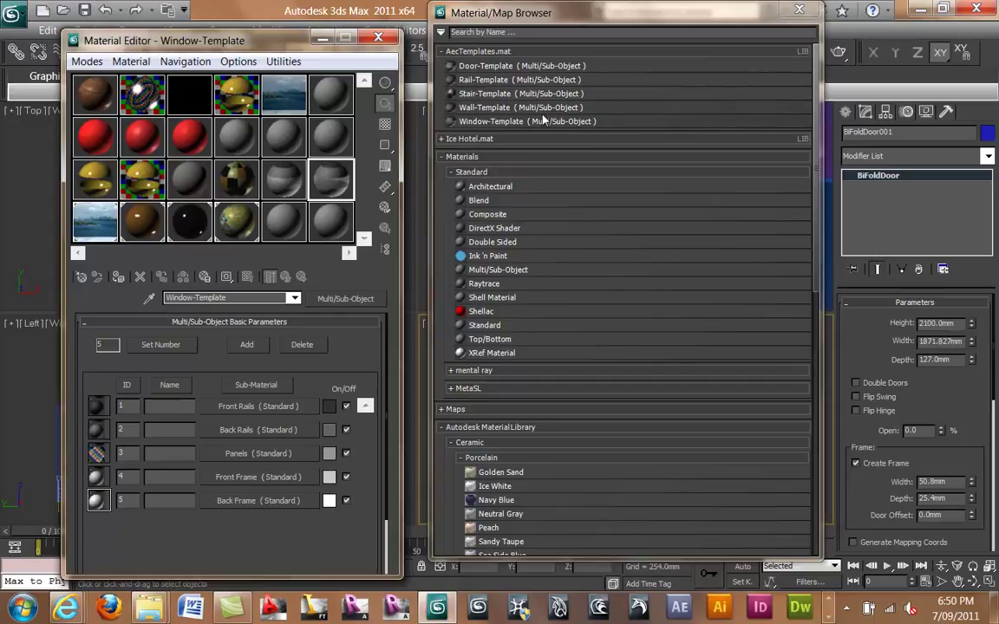
click(803, 10)
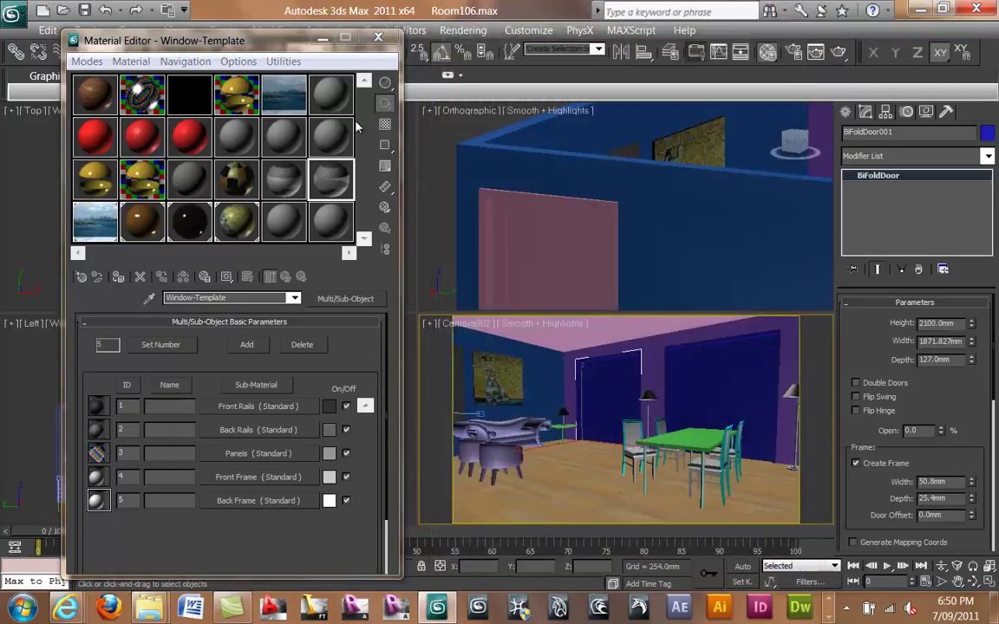
Name sub-material 3 of the Door-Template material Glass and assign the Door-Template material to both bifold doors.
click(275, 184)
click(328, 182)
click(271, 188)
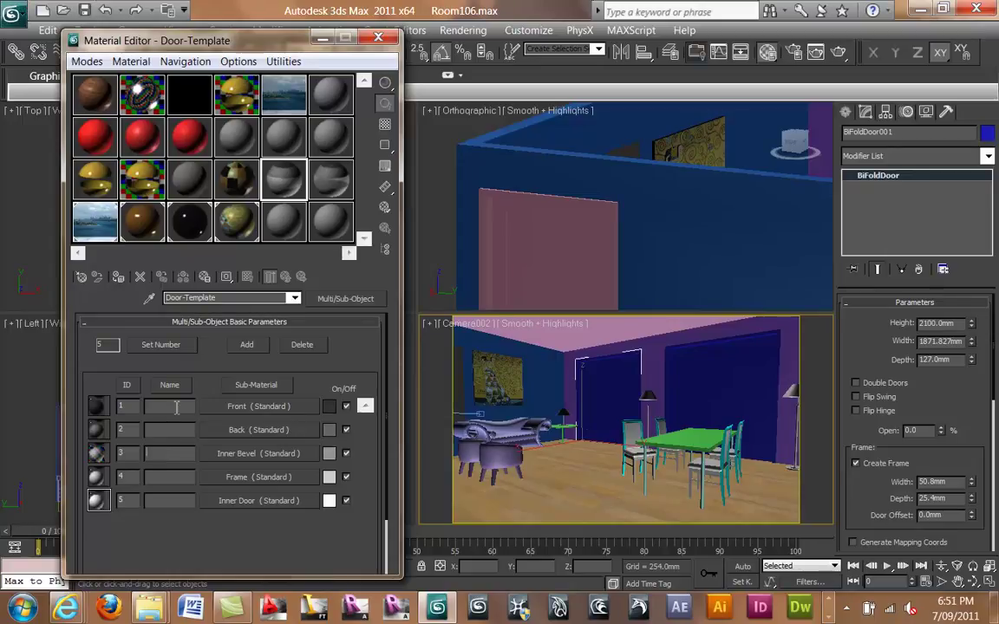
text(Glass)
key(Return)
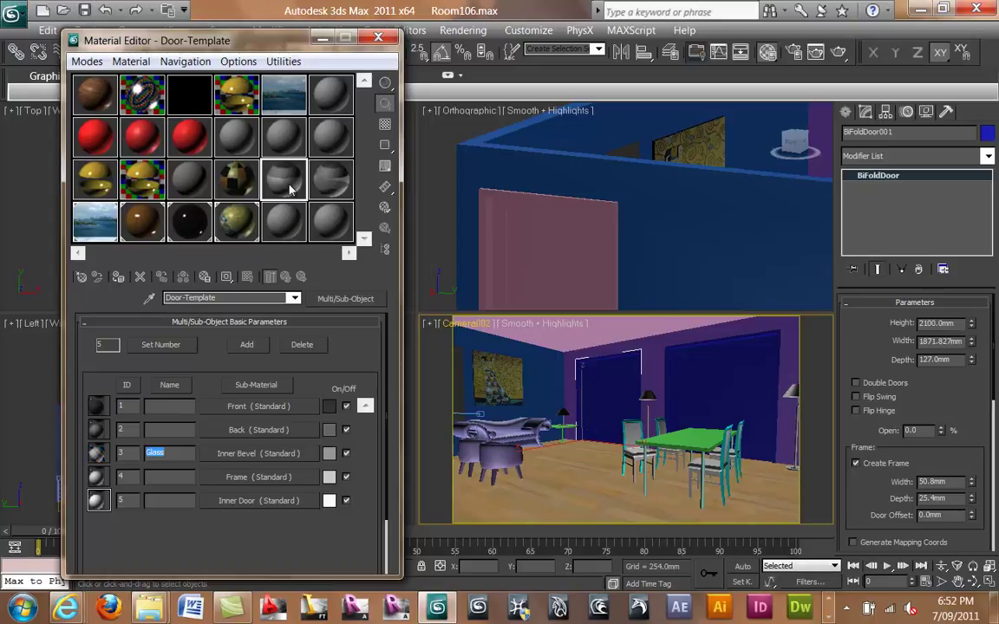
click(118, 278)
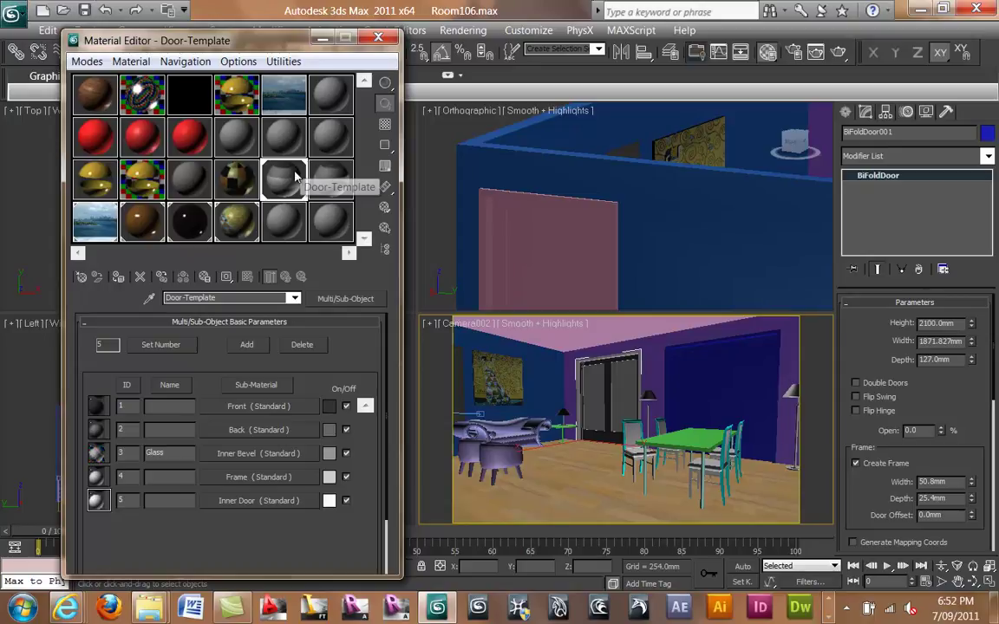
drag(729, 396, 729, 395)
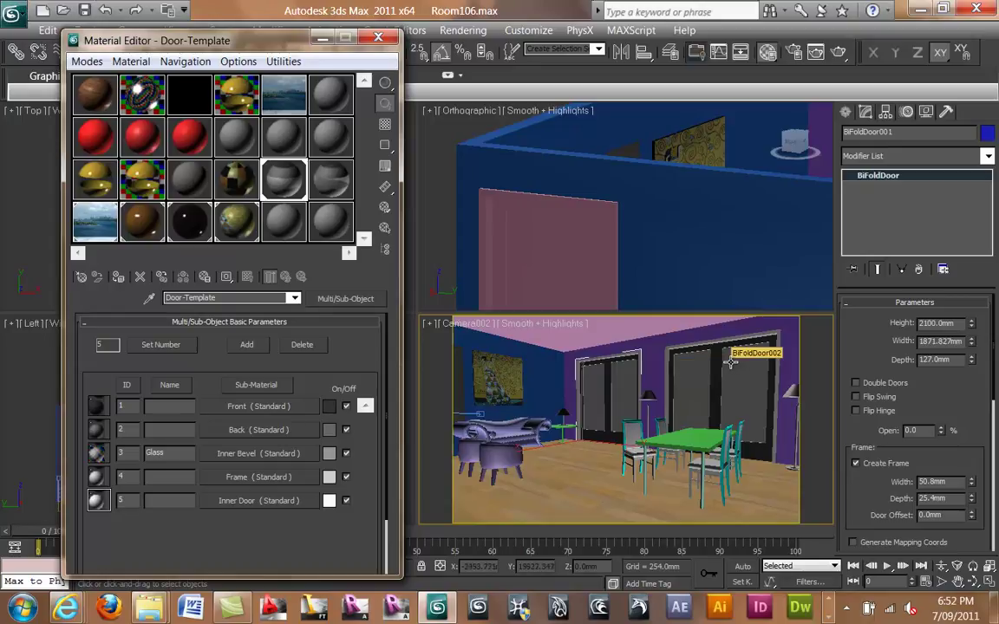
Test-render the Camera002 view to check the door material, stopping the render partway and moving its window aside.
click(845, 54)
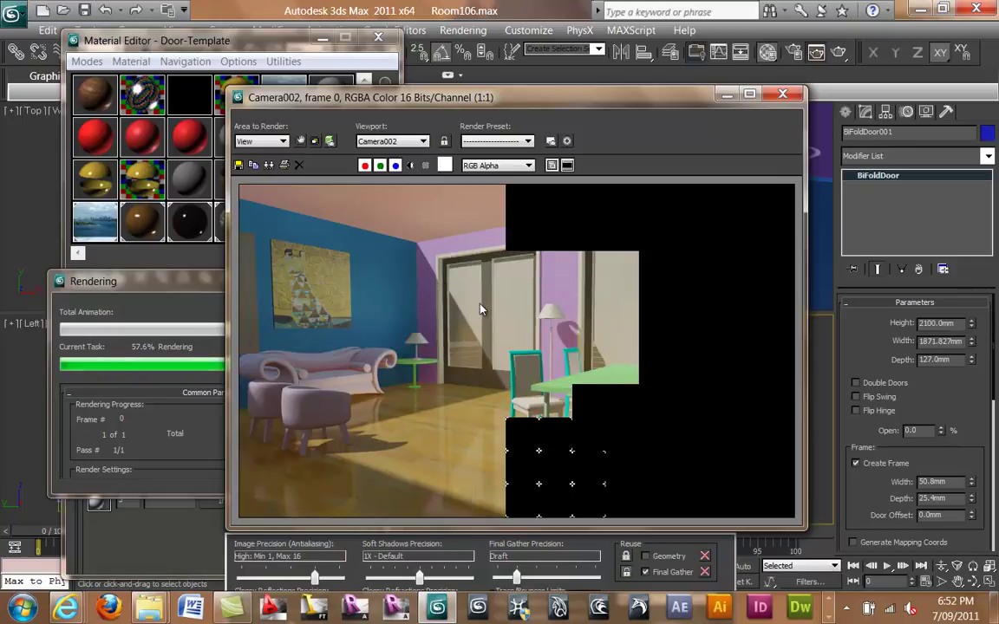
drag(619, 97, 747, 40)
click(344, 309)
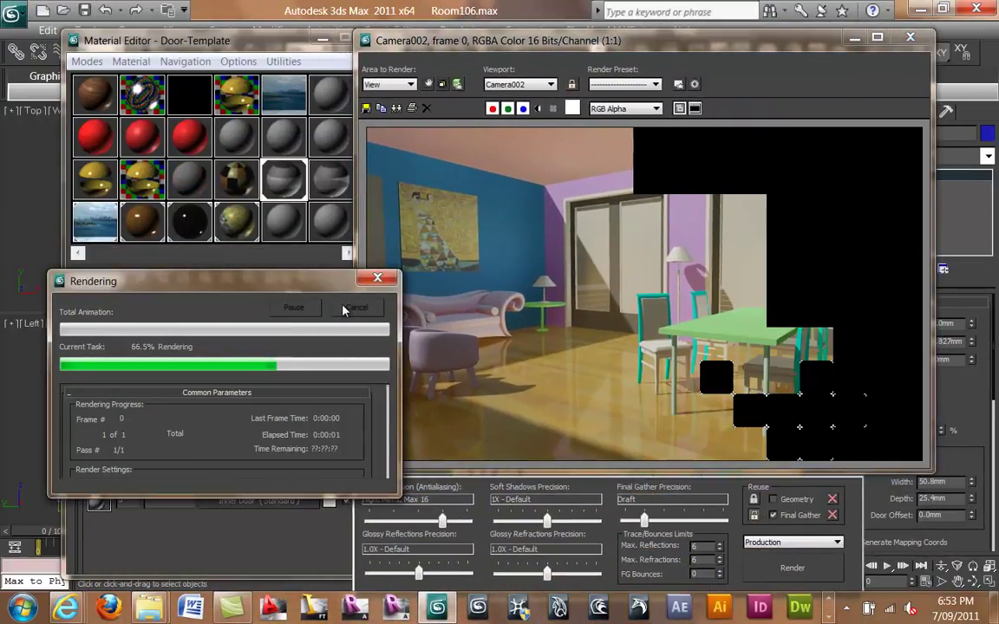
click(345, 310)
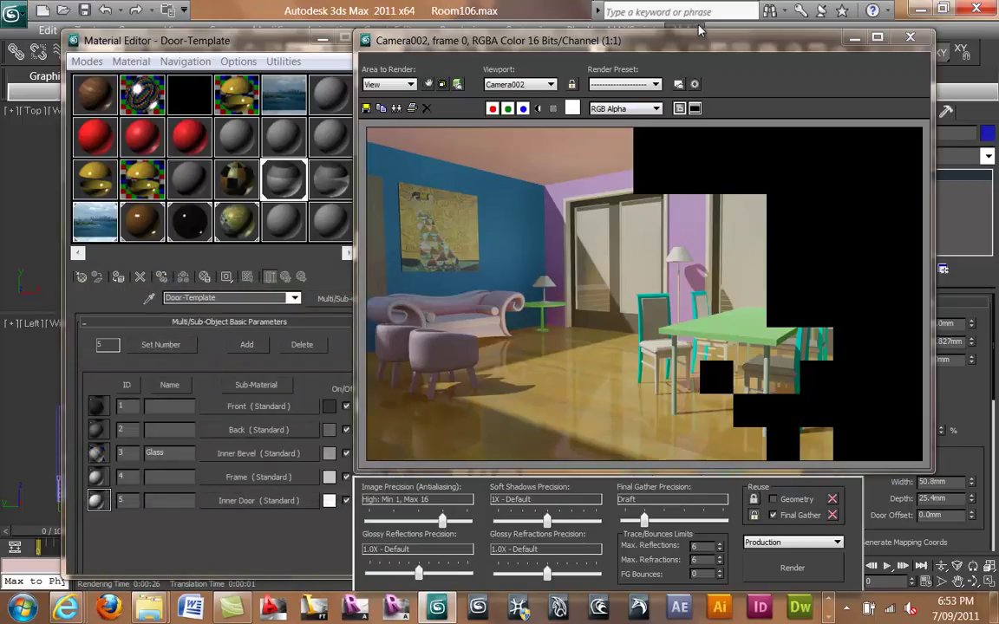
drag(701, 44, 714, 19)
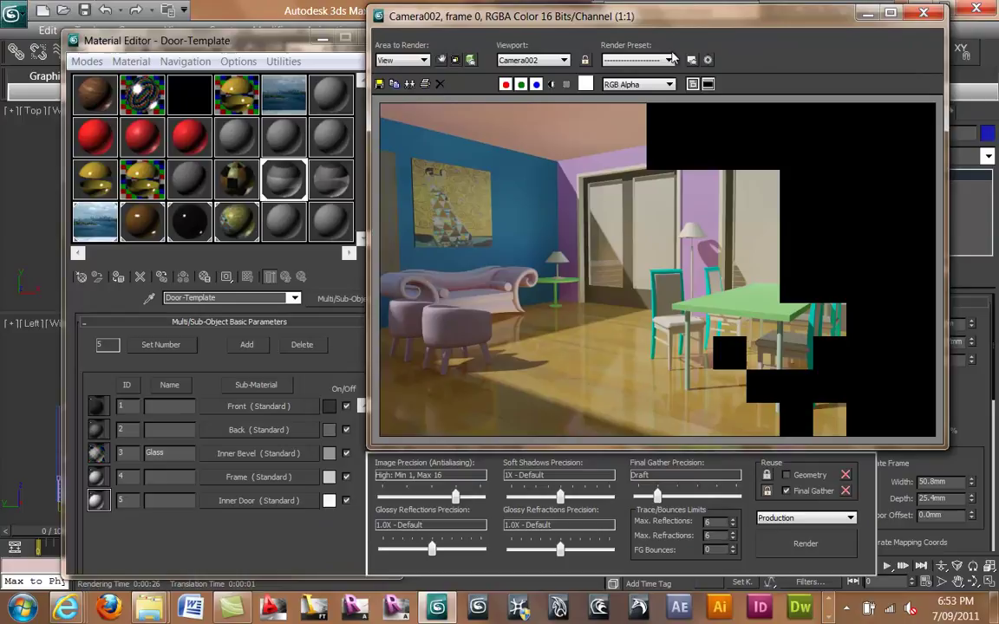
Change the Standard_11 material to mental ray Arch & Design with the Glass (Thin Geometry) template.
click(282, 184)
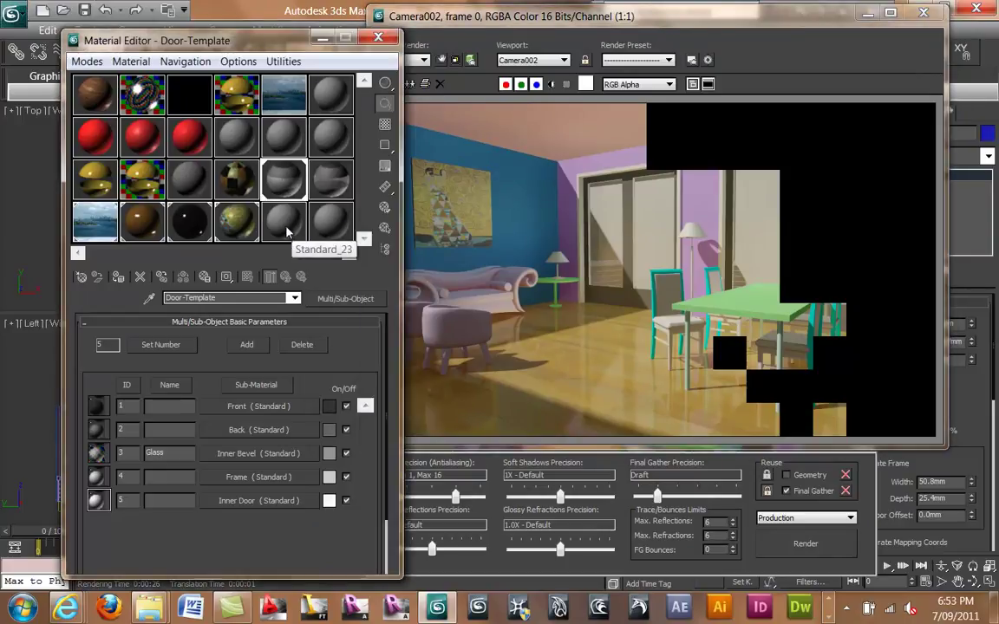
click(282, 132)
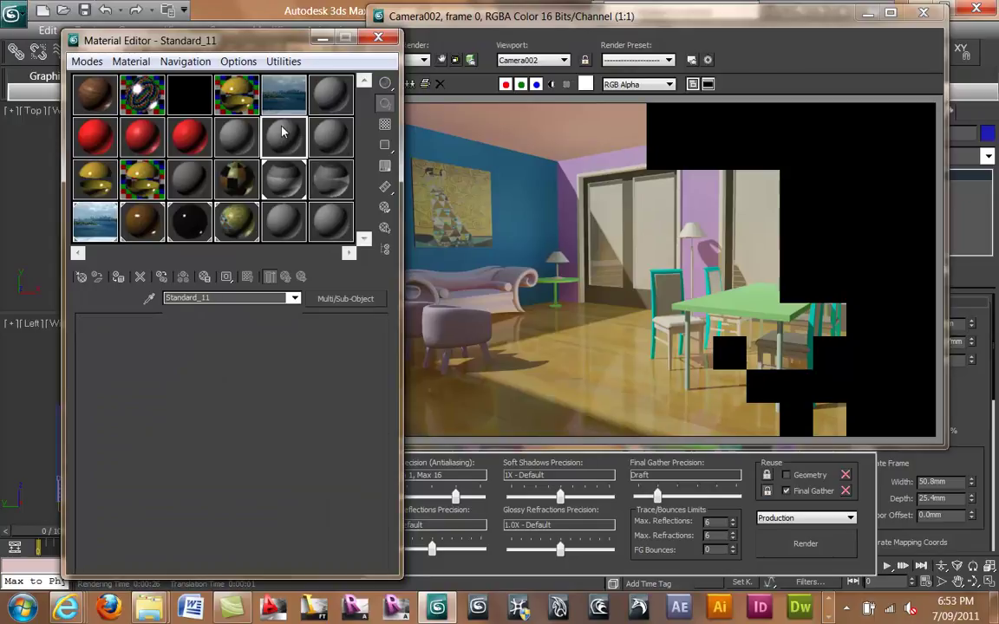
click(352, 302)
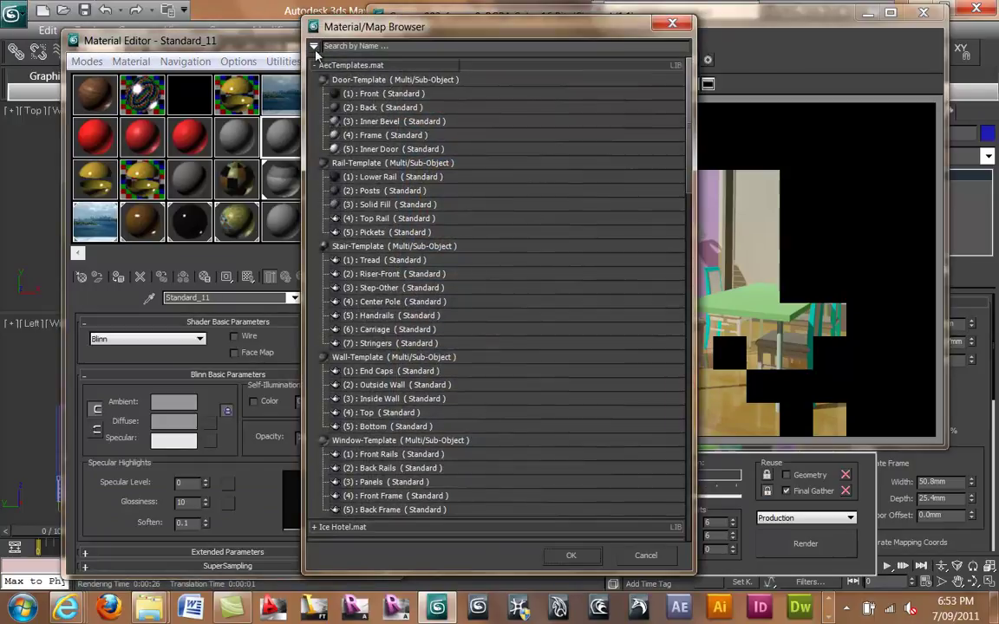
click(315, 66)
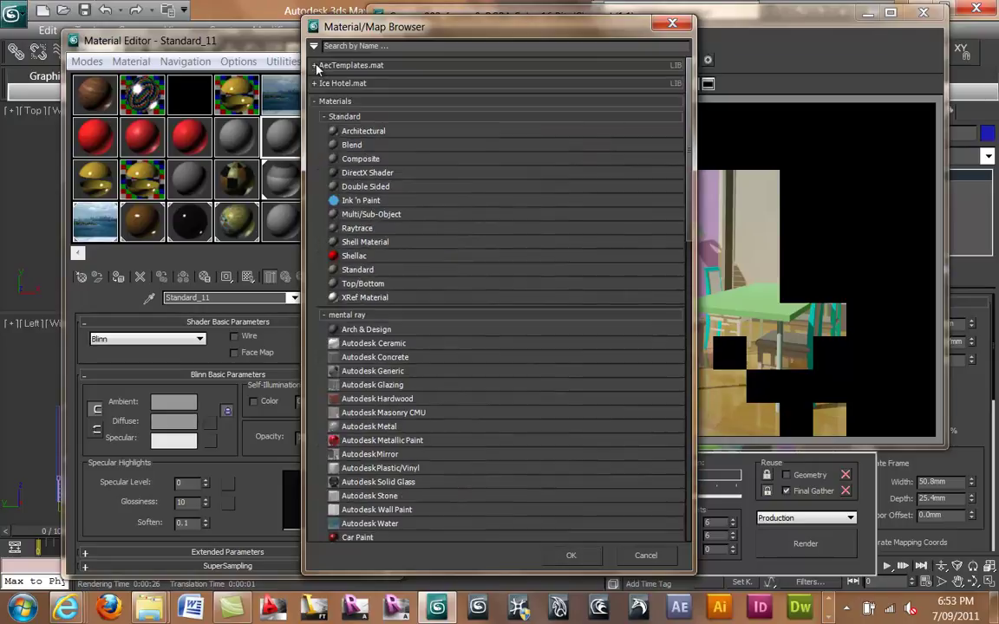
double_click(357, 331)
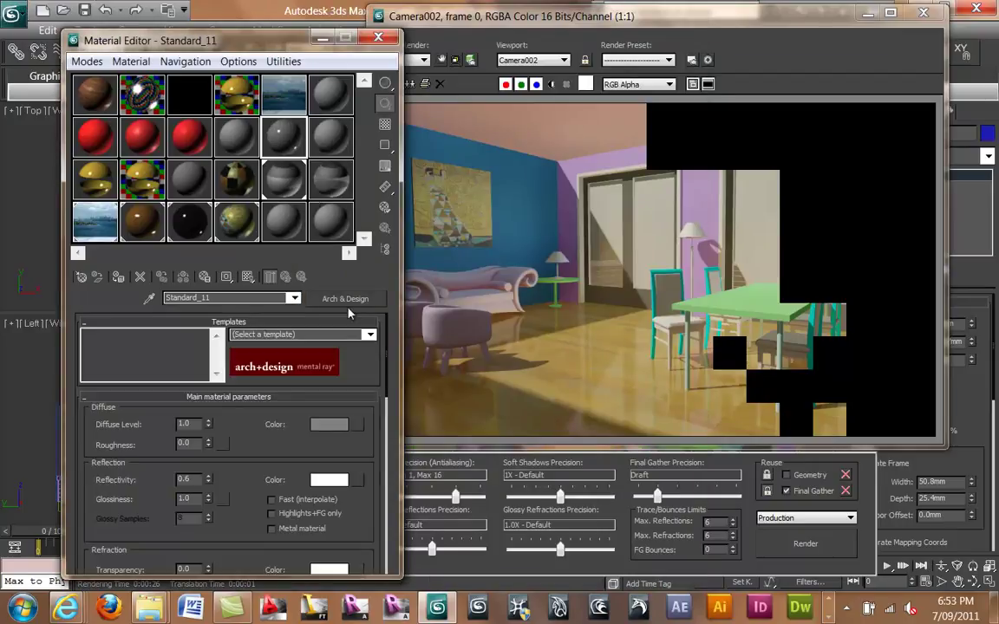
click(269, 335)
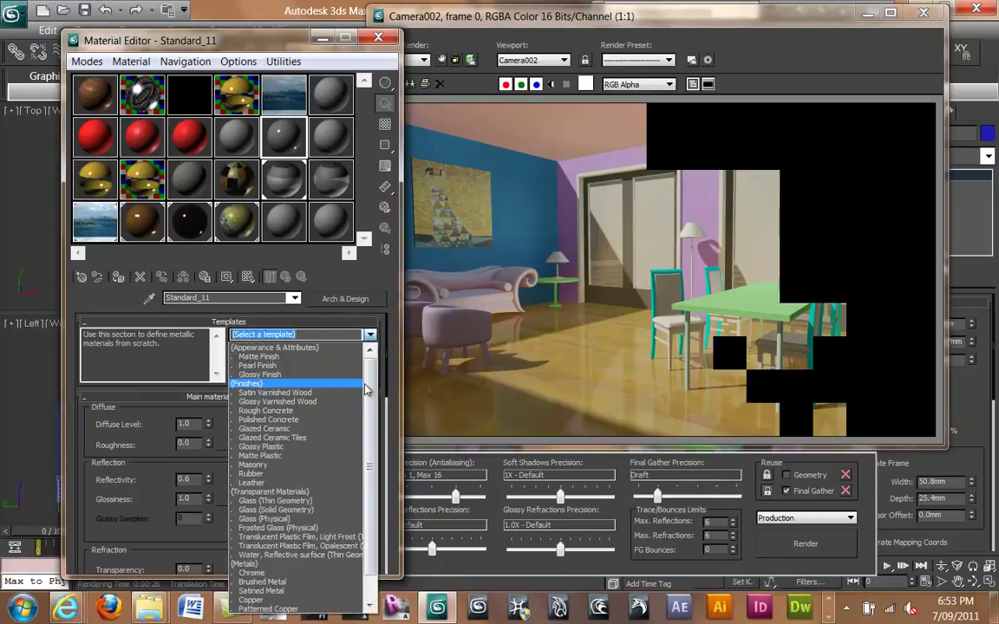
scroll(356, 392, down, 1)
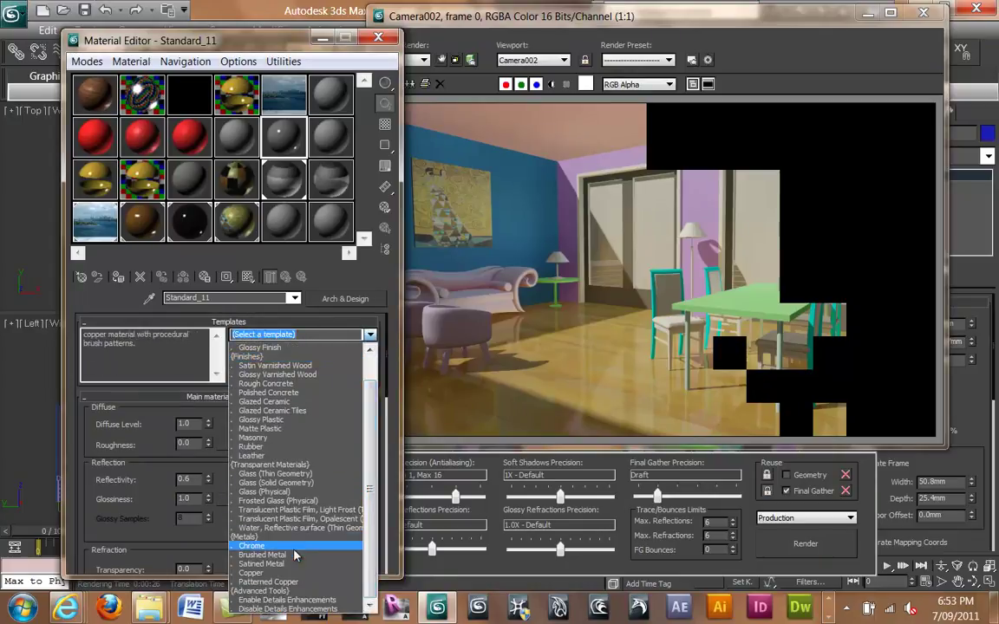
click(298, 475)
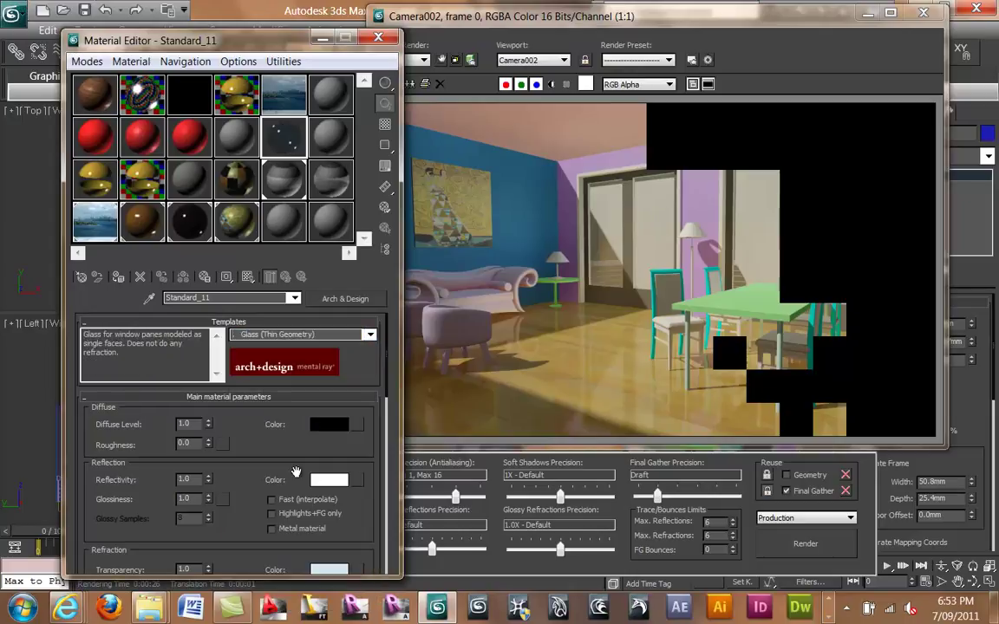
Put the Standard_11 glass as an instance into sub-material 3 of Door-Template and close the rendered image.
click(284, 180)
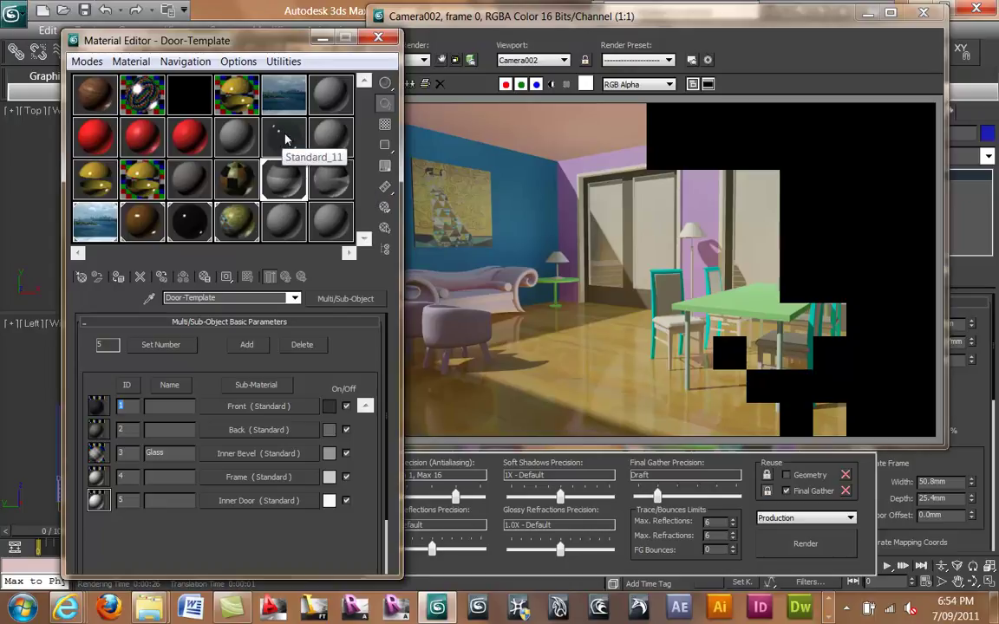
drag(284, 139, 269, 461)
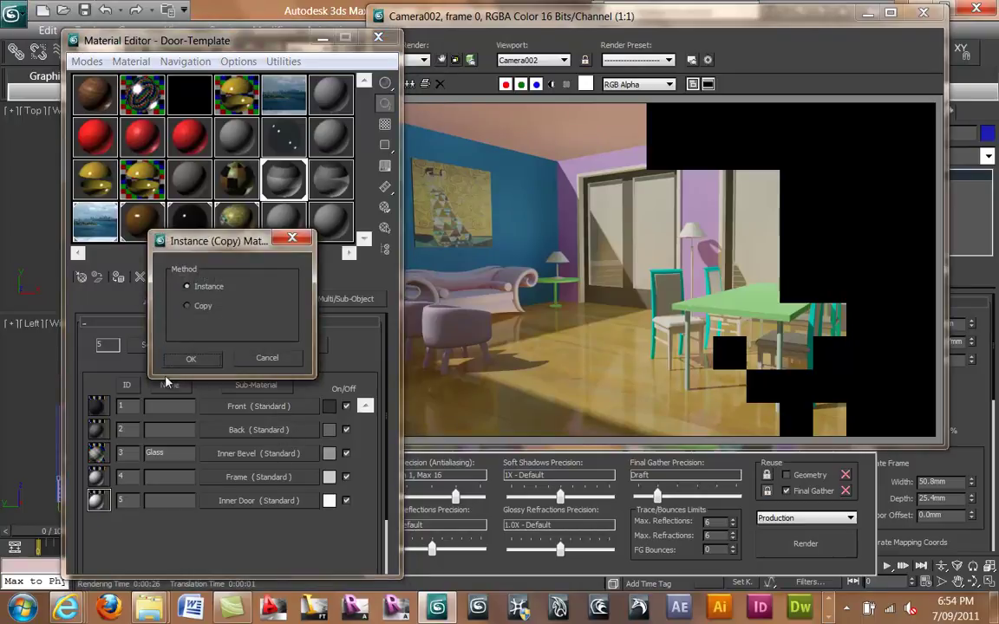
click(191, 358)
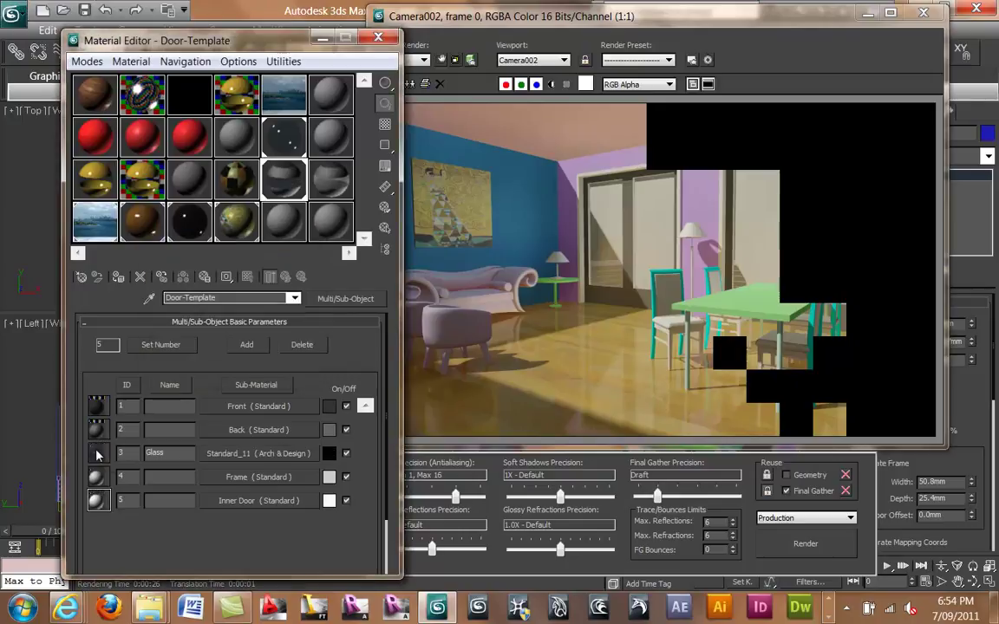
click(924, 13)
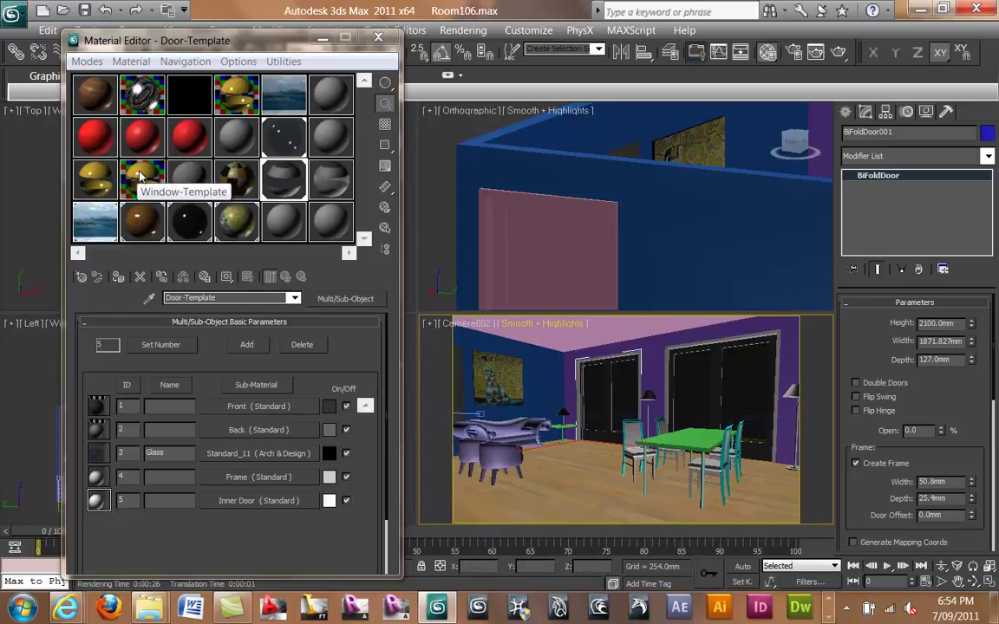
Place the gold Front Rails sub-material of Window-Template in the unused Standard_6 sample slot and check its enlarged preview.
click(219, 89)
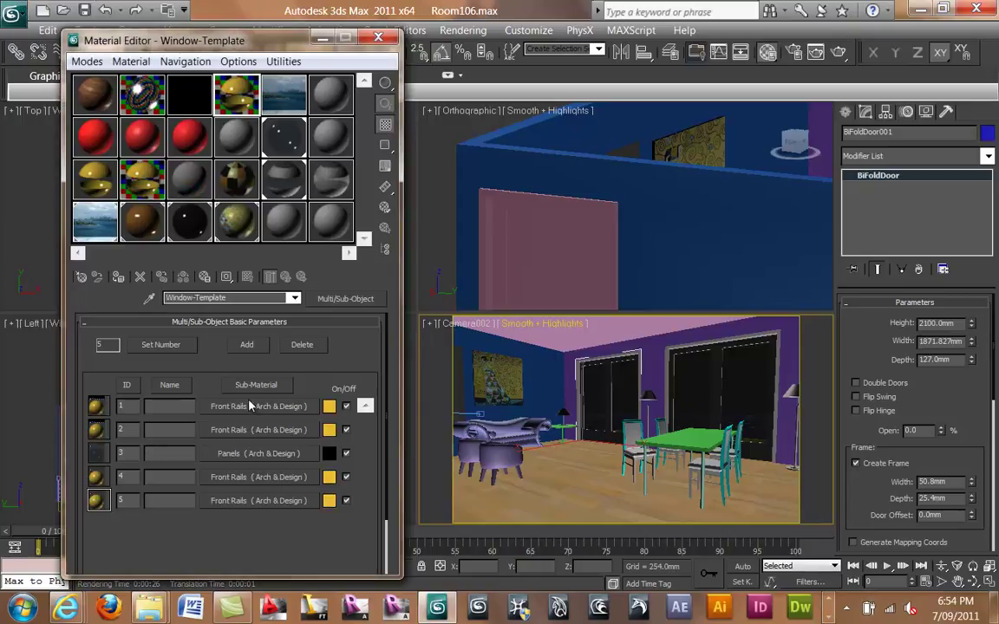
drag(255, 410, 331, 97)
click(198, 361)
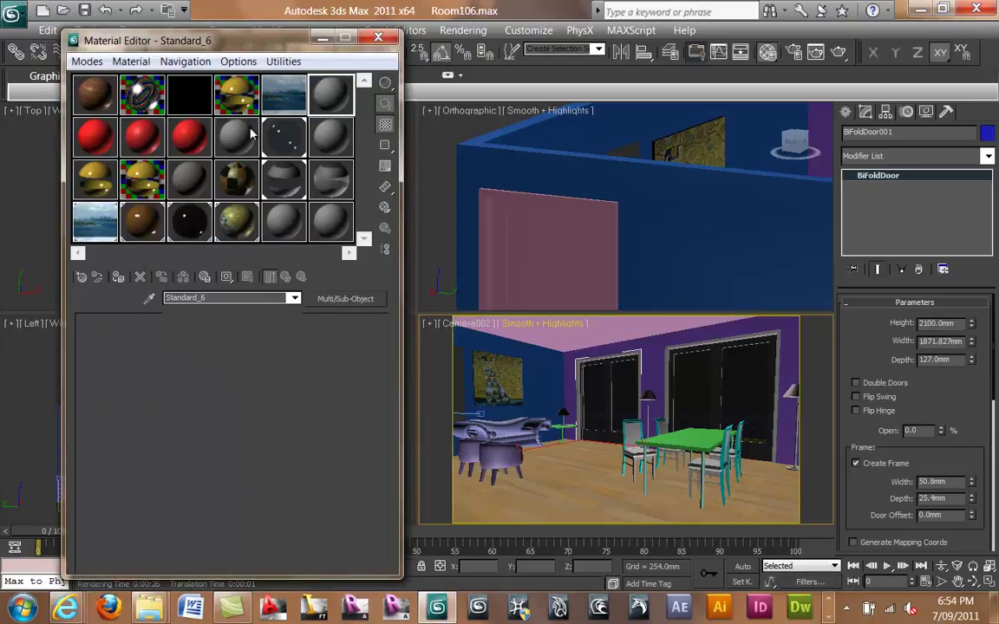
double_click(330, 97)
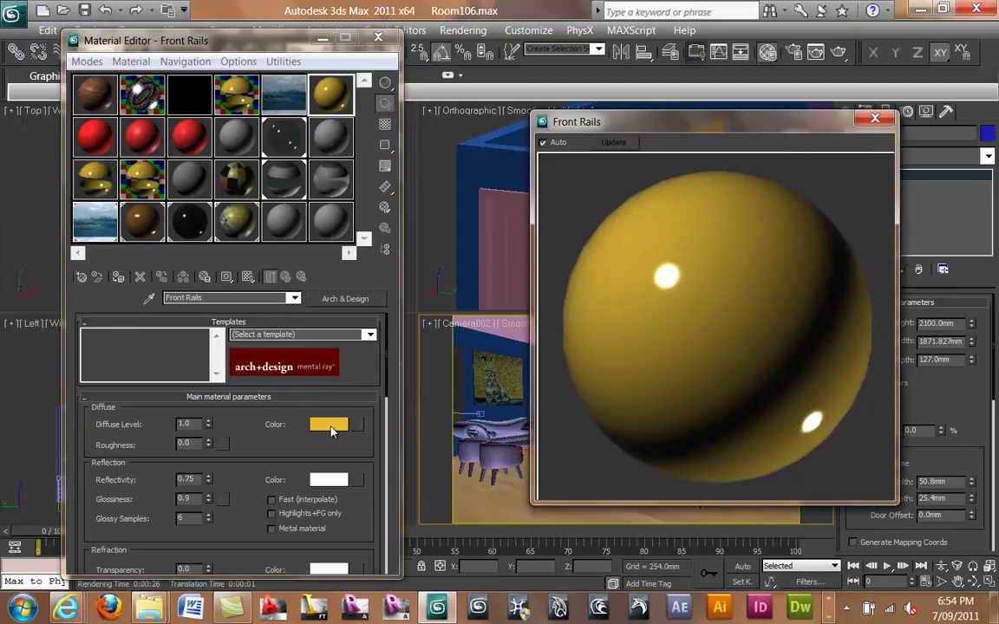
click(875, 119)
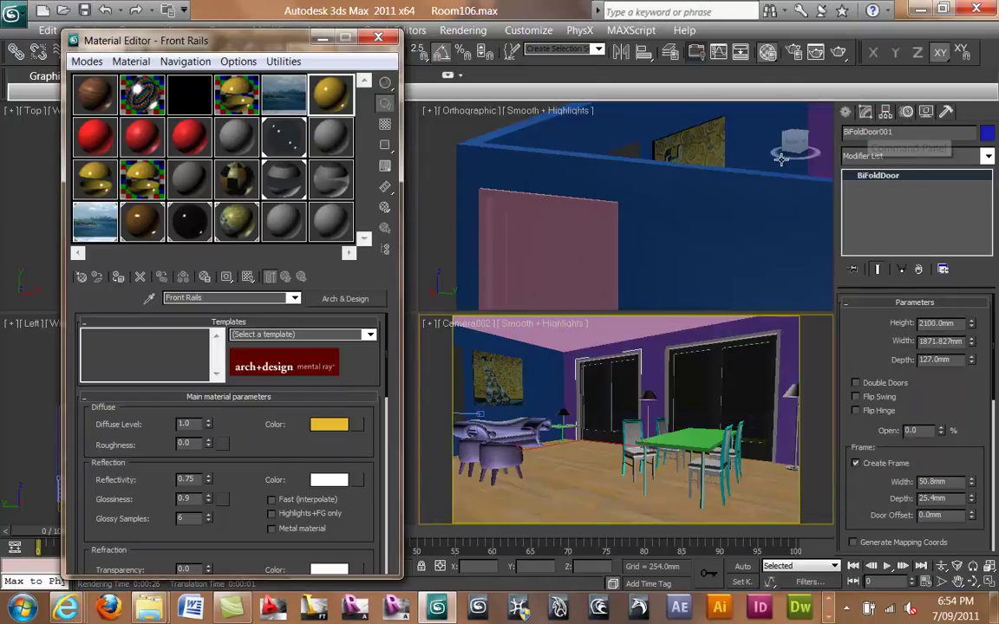
Put the gold Front Rails material as an instance into sub-materials 1, 2, 4 and 5 of Door-Template.
click(280, 188)
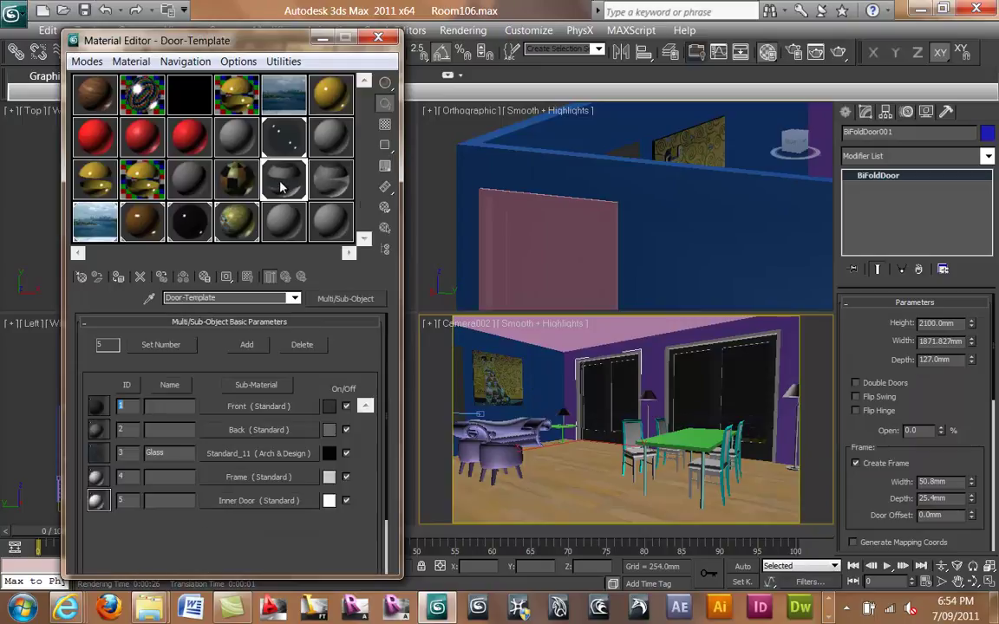
drag(277, 173, 234, 405)
click(191, 358)
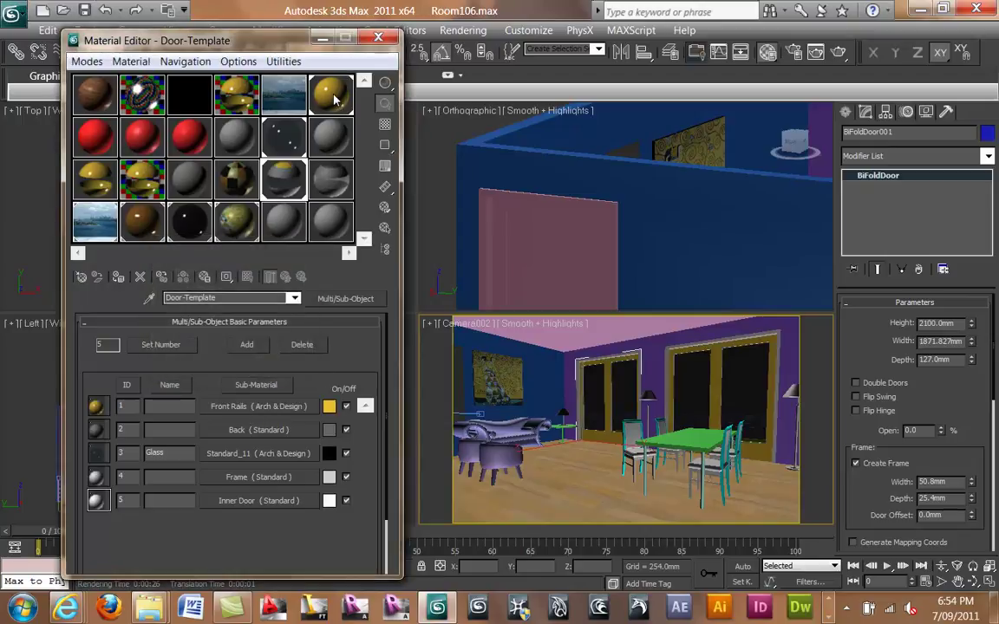
drag(271, 443, 269, 439)
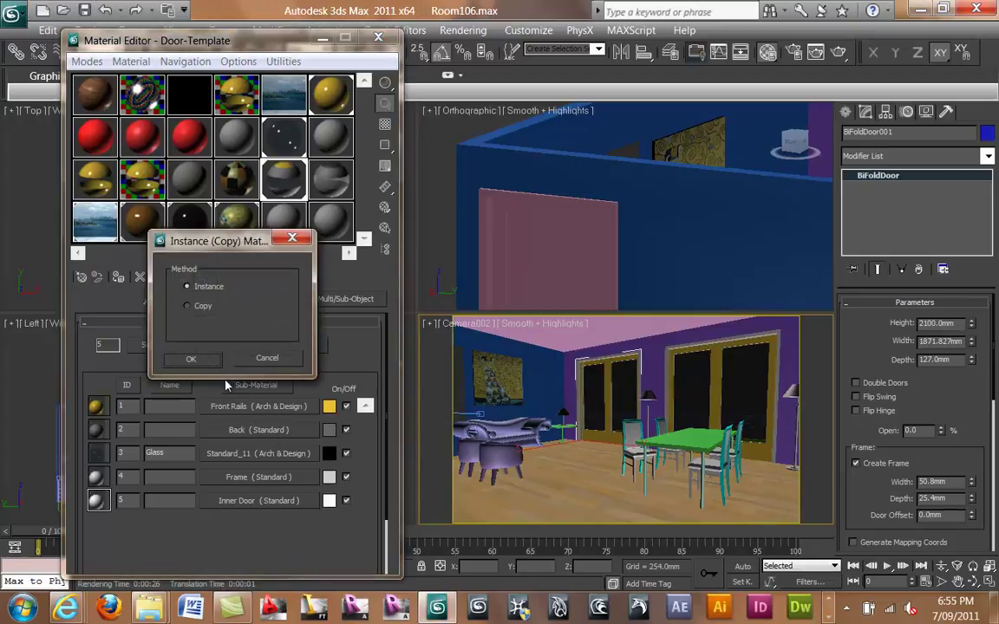
click(192, 358)
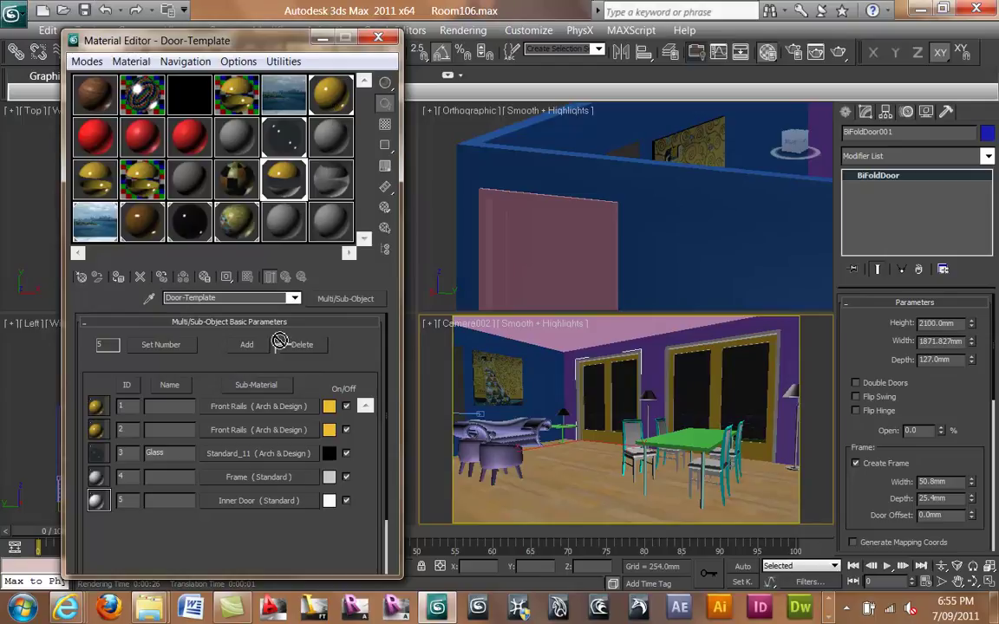
drag(259, 480, 260, 478)
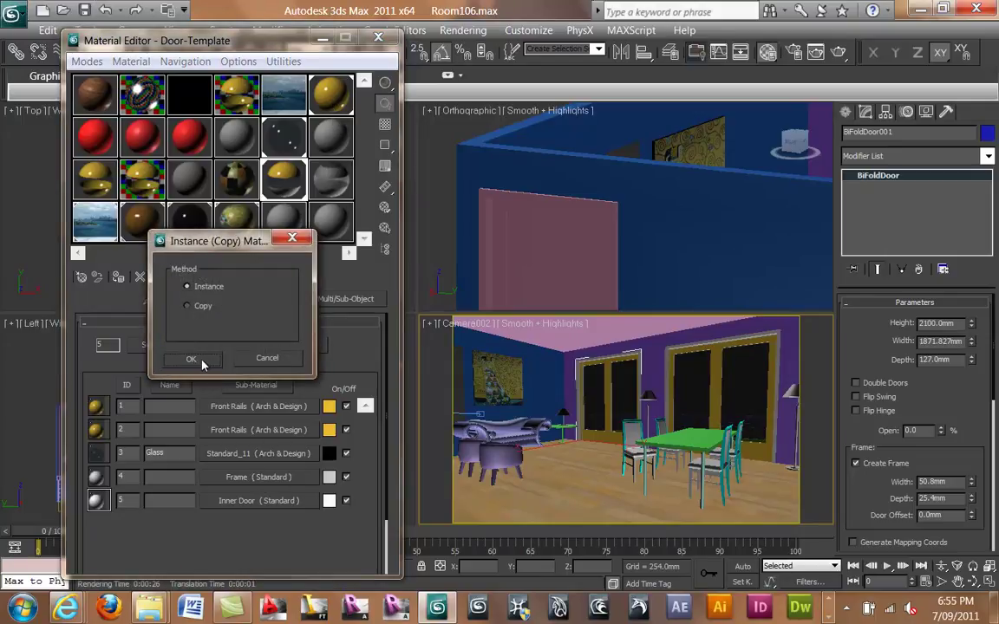
click(198, 360)
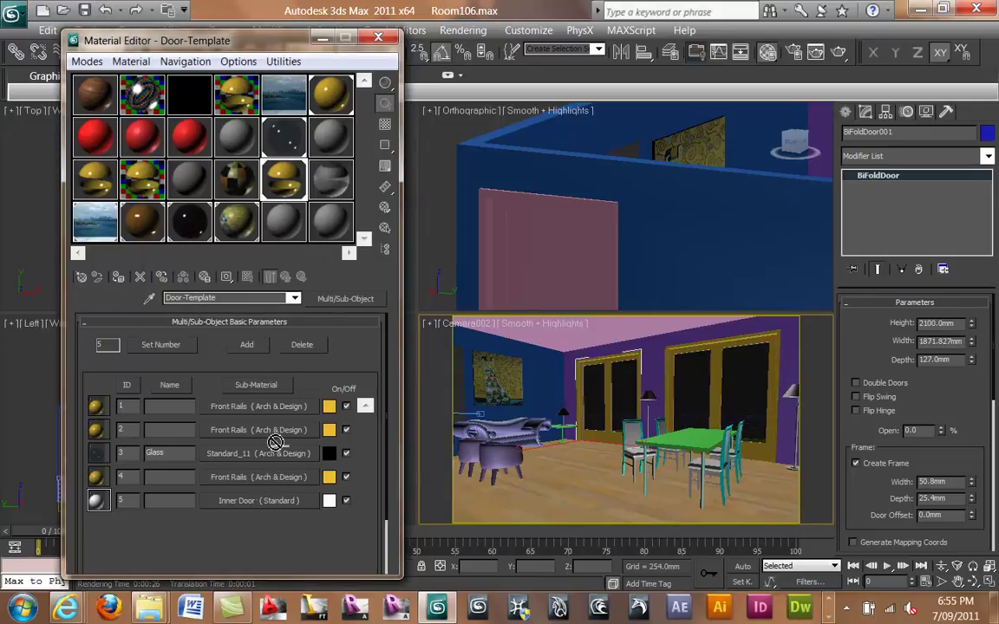
drag(257, 506, 257, 504)
click(194, 357)
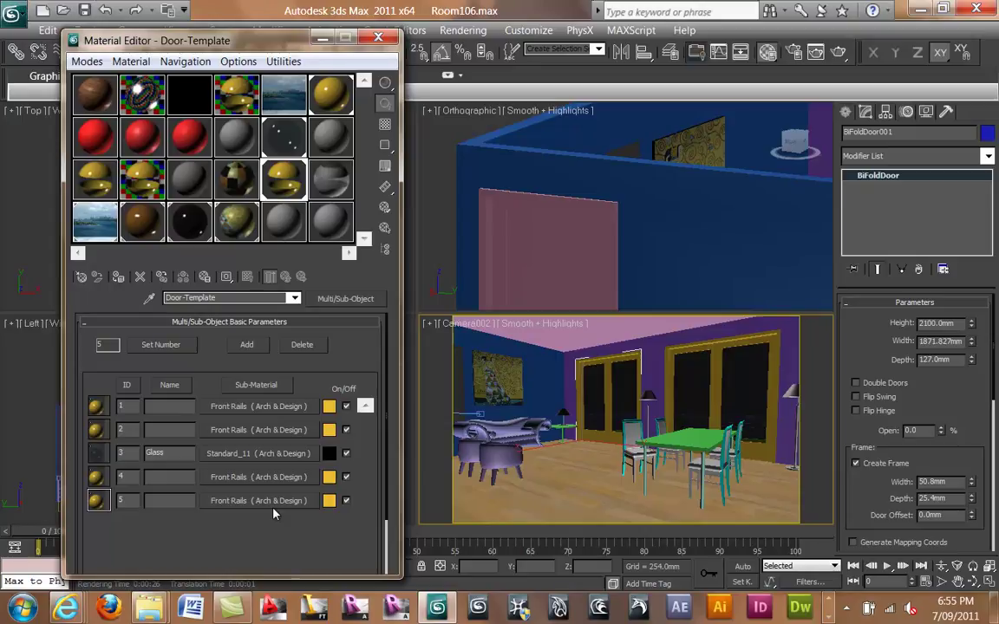
Review the Front Rails material's settings in its own slot and as sub-material 1 of Door-Template.
click(323, 96)
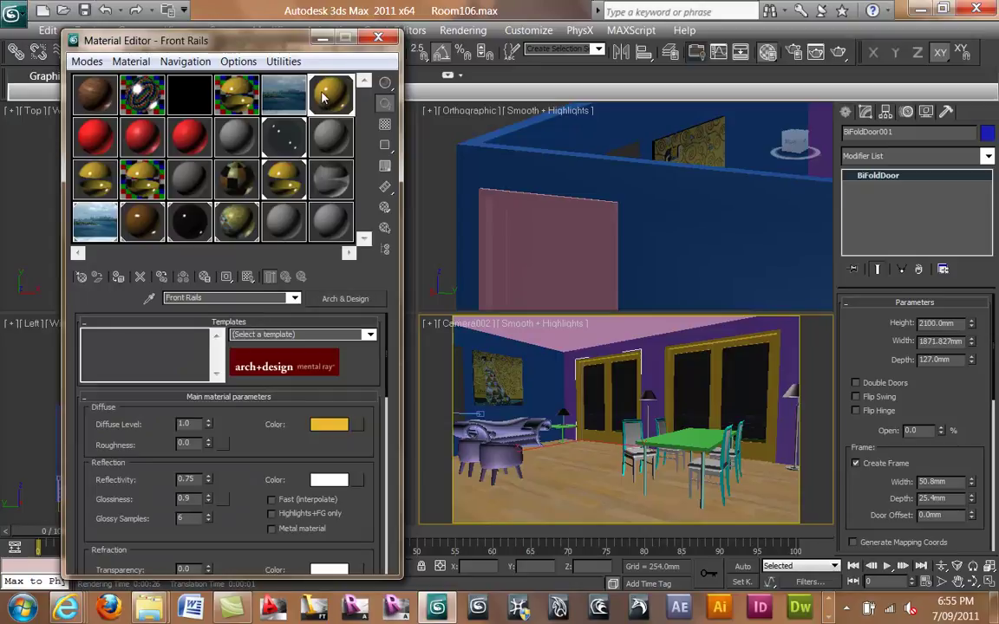
click(277, 172)
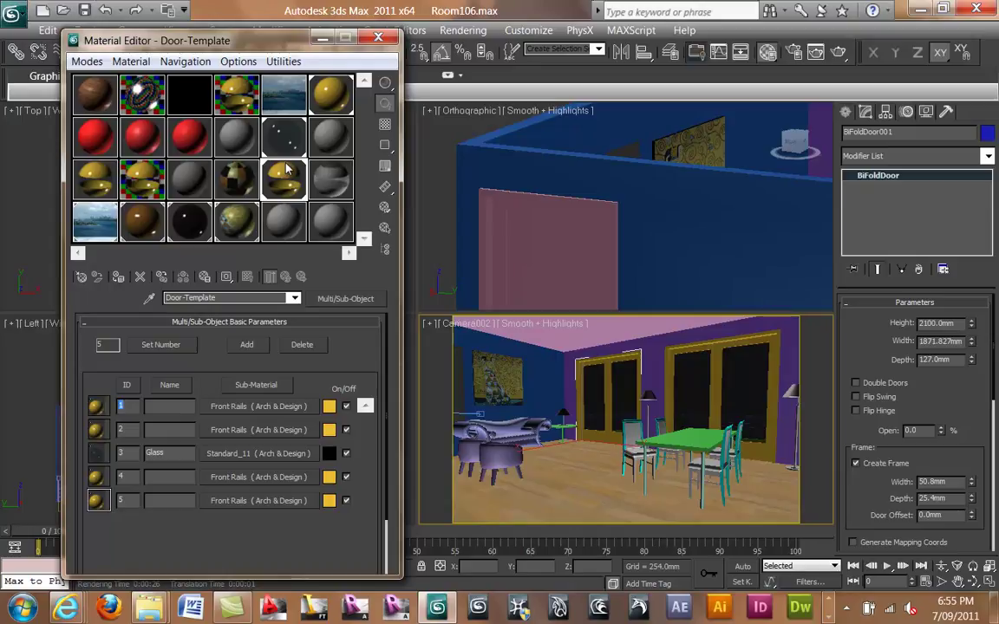
click(235, 406)
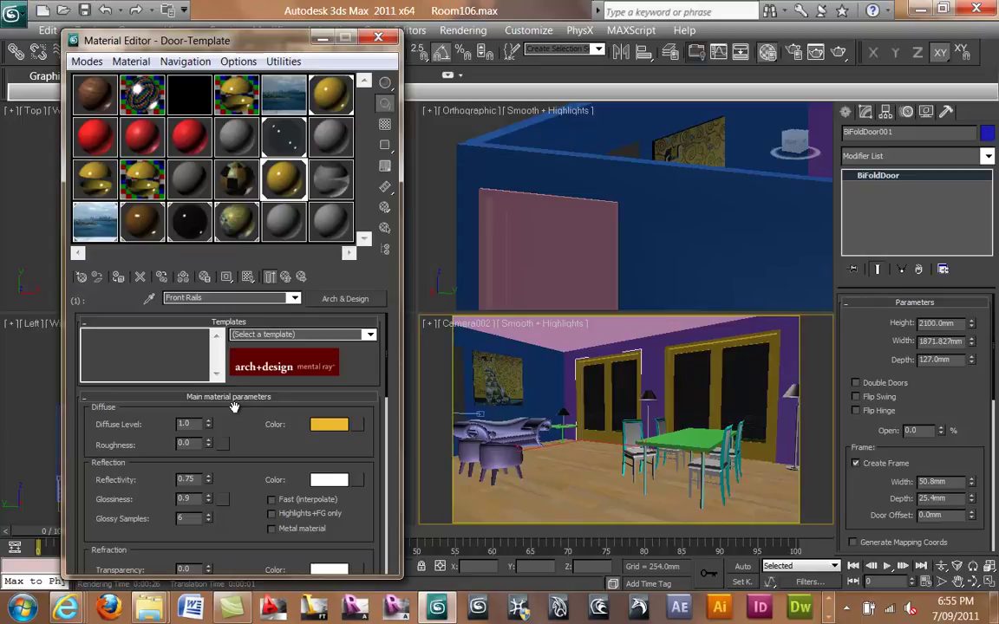
click(287, 277)
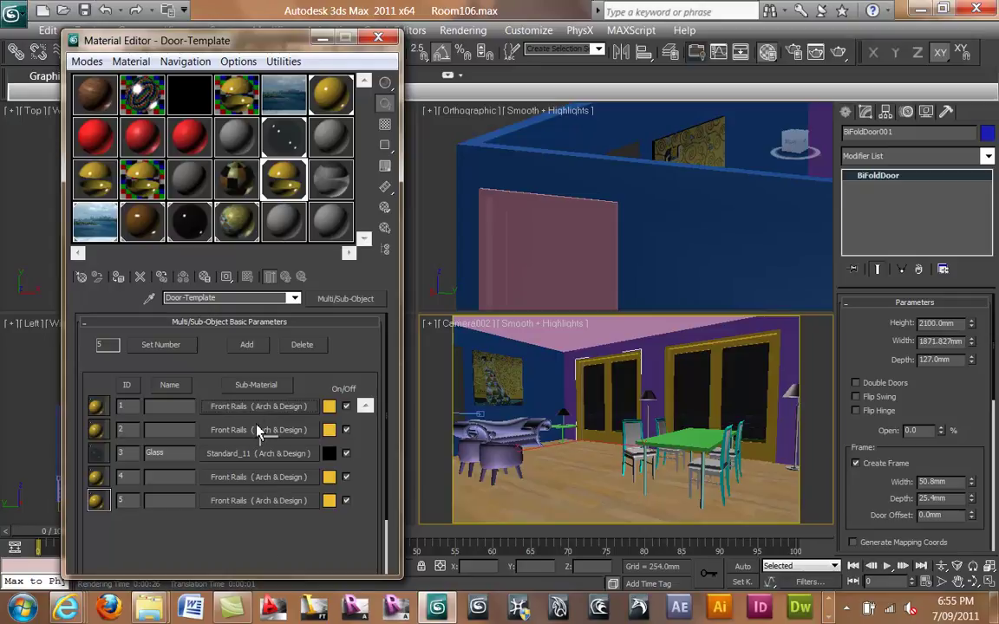
Lighten the Front Rails material's diffuse colour to pale cream with saturation 0.112 and check it in Door-Template.
drag(257, 426, 258, 428)
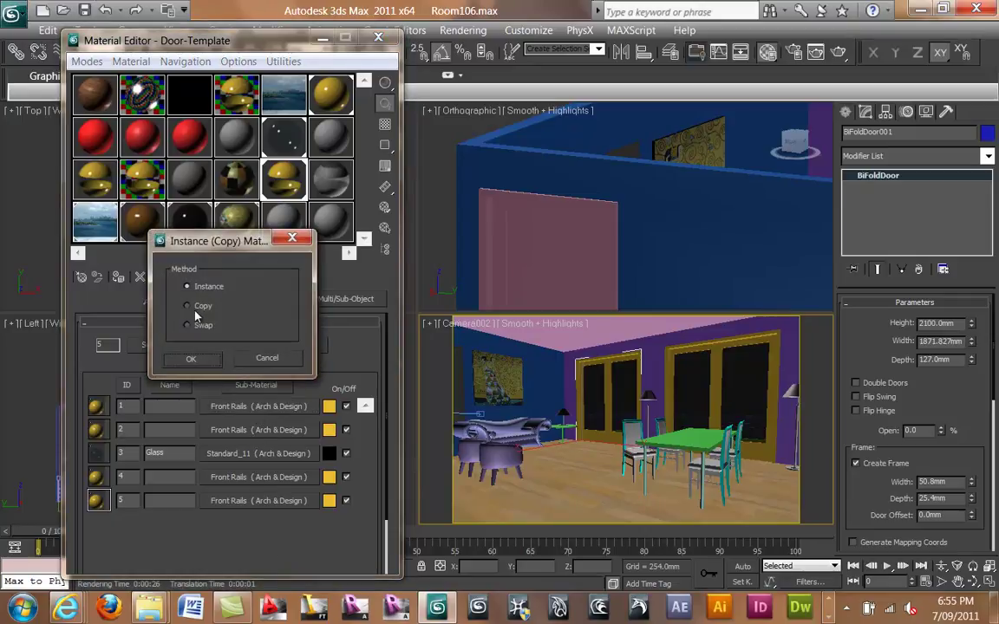
click(252, 360)
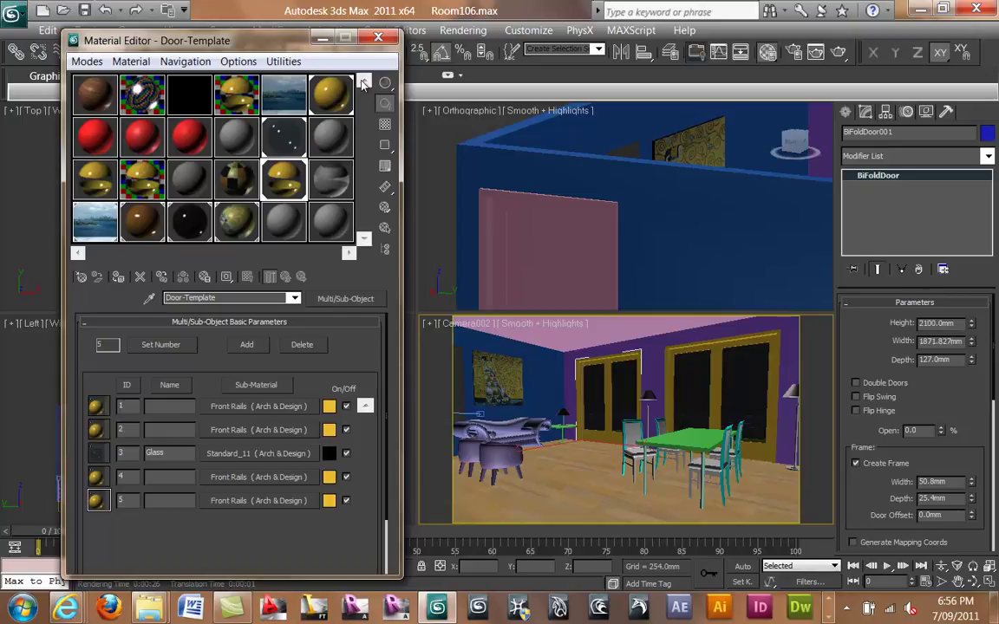
click(329, 101)
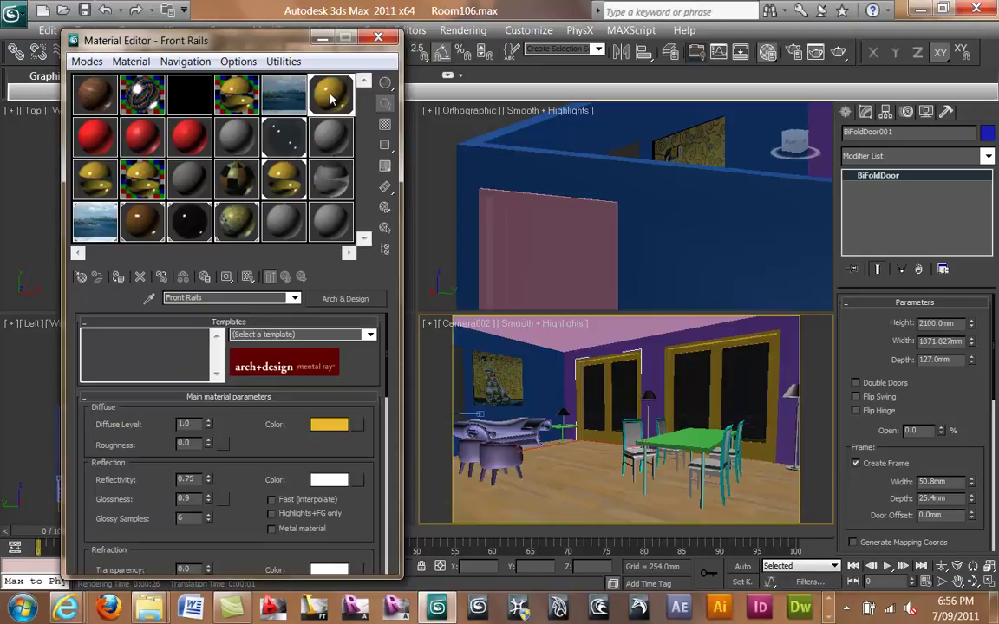
click(328, 425)
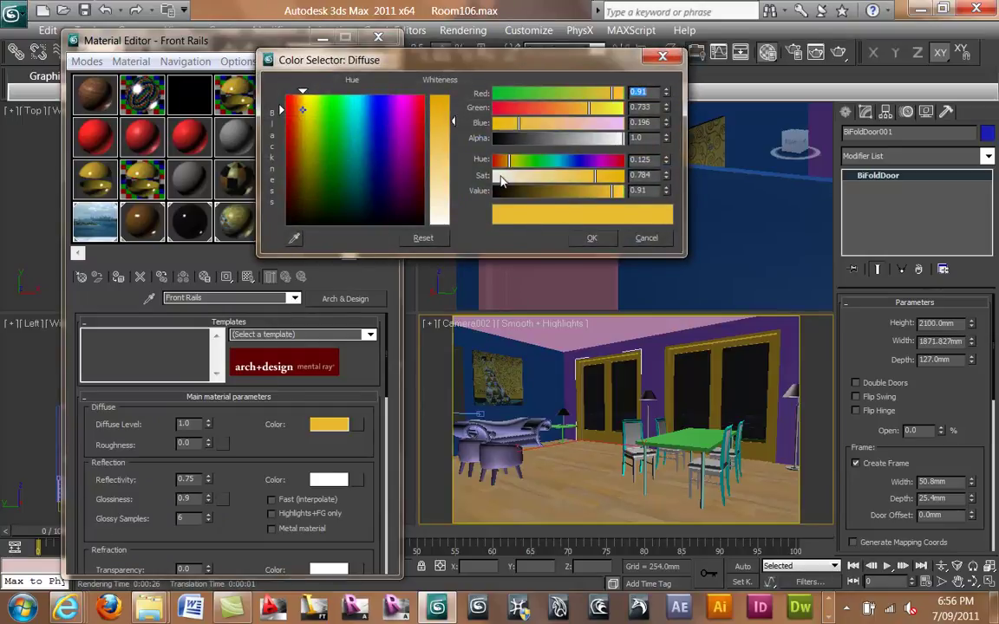
click(509, 177)
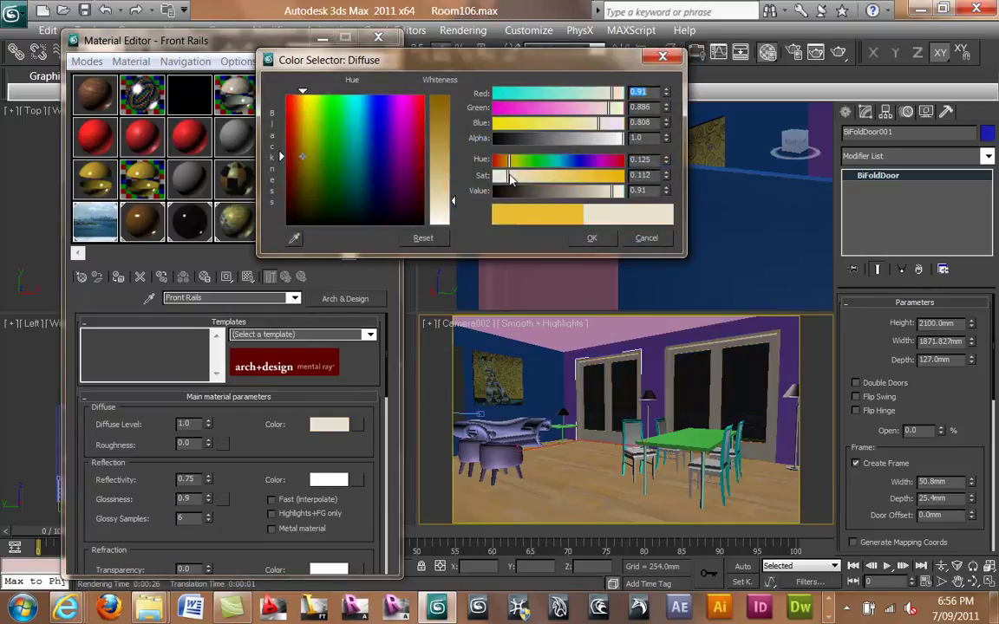
click(593, 238)
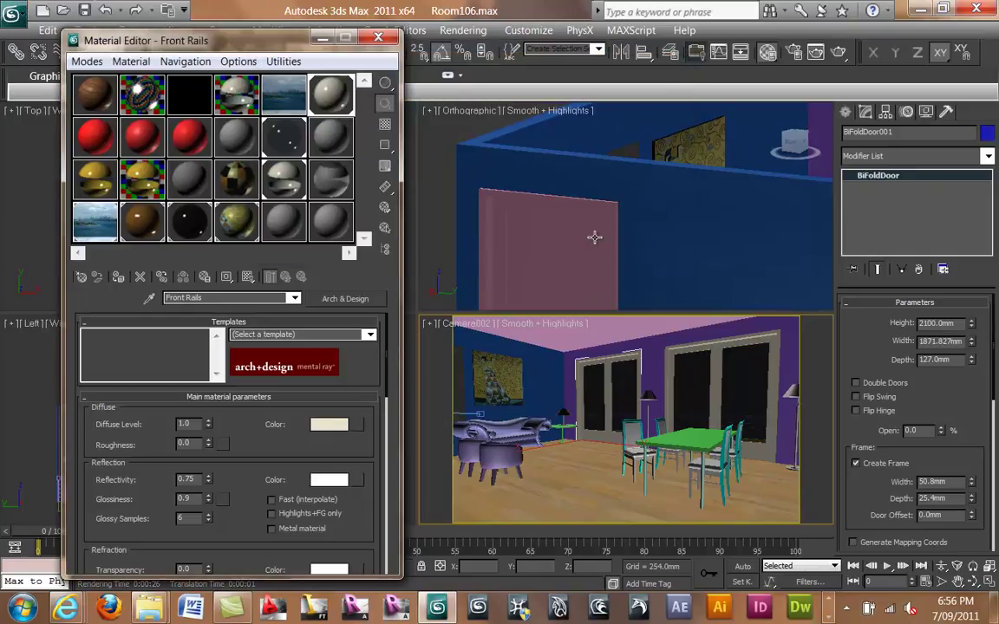
click(283, 178)
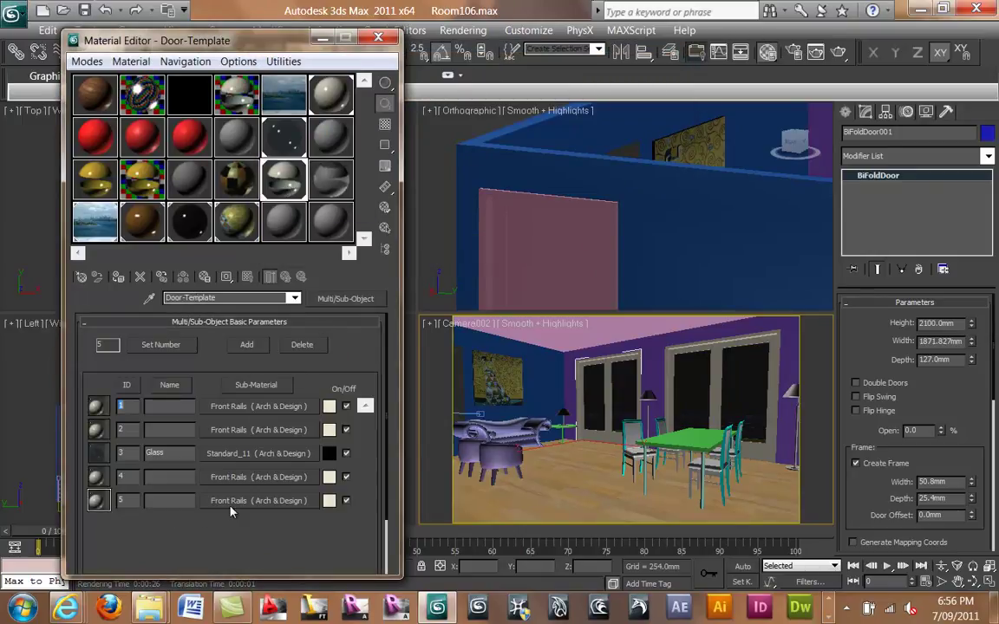
Set the Front Rails material's diffuse colour to near-white with saturation 0.037 and check Door-Template's sub-materials.
click(328, 94)
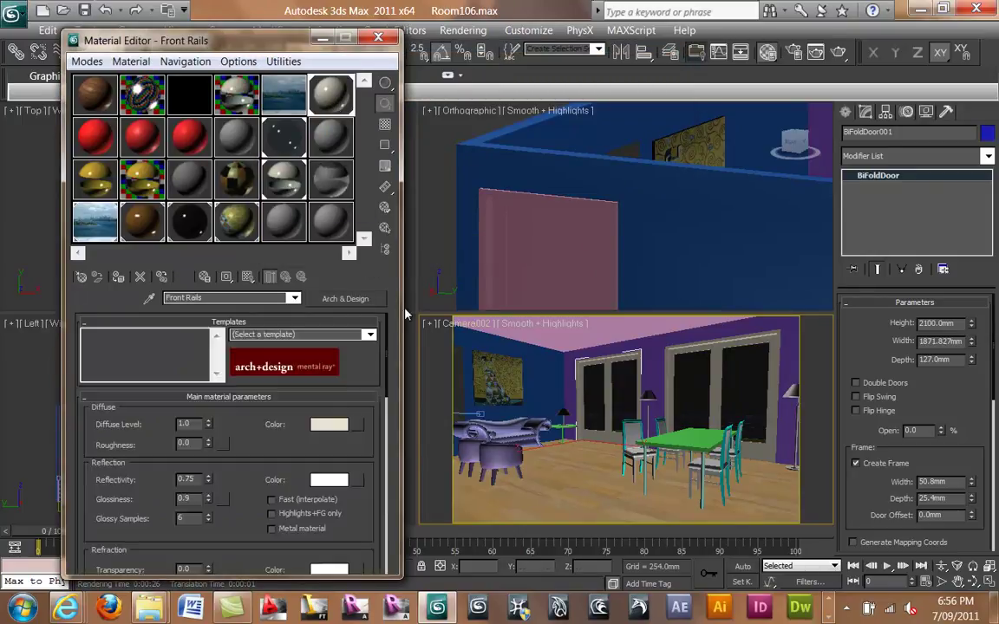
click(328, 424)
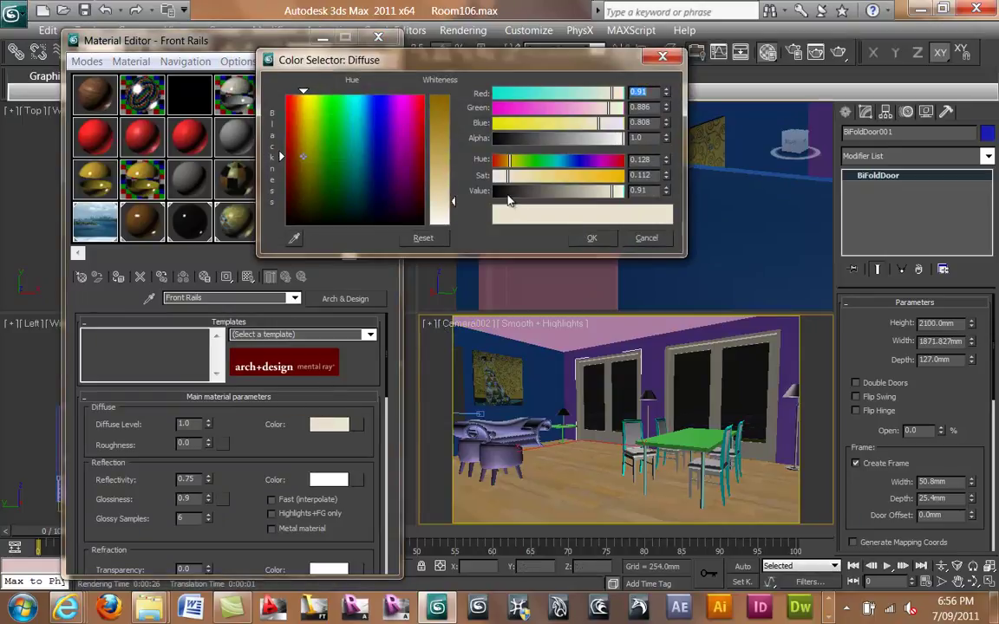
click(541, 178)
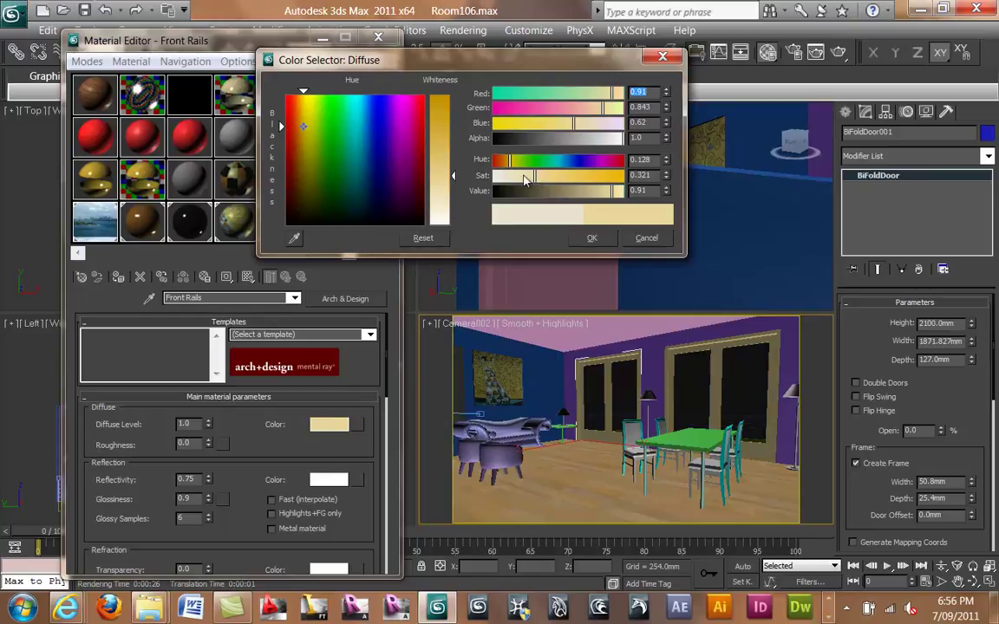
drag(537, 178, 498, 178)
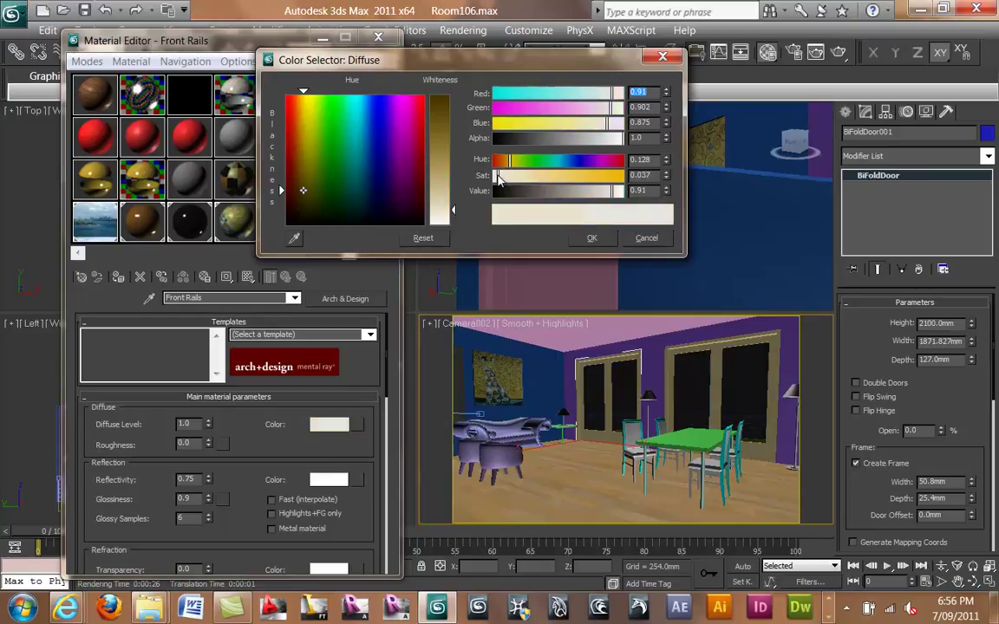
click(594, 238)
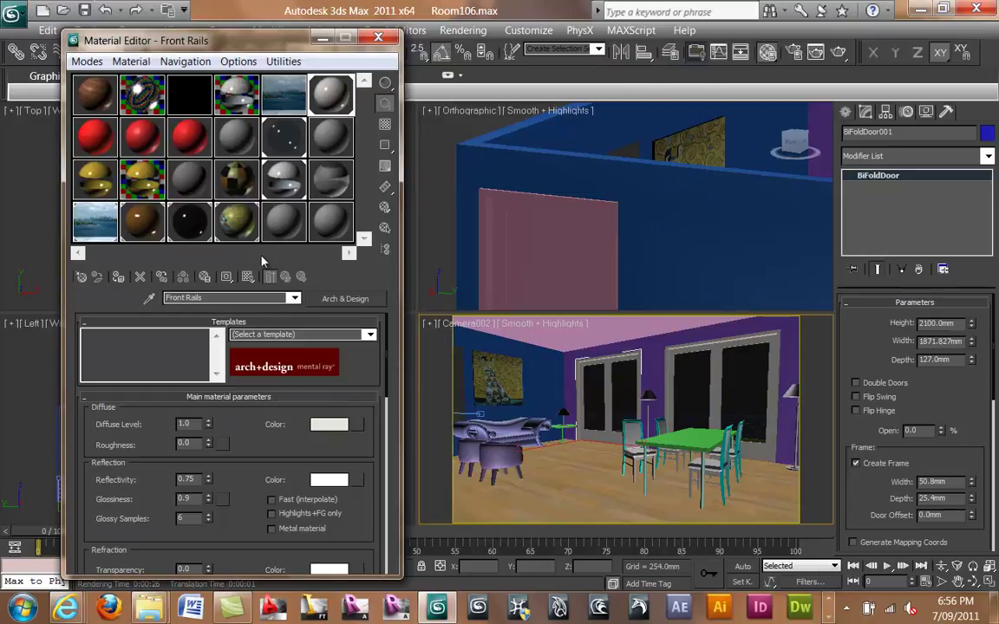
click(290, 188)
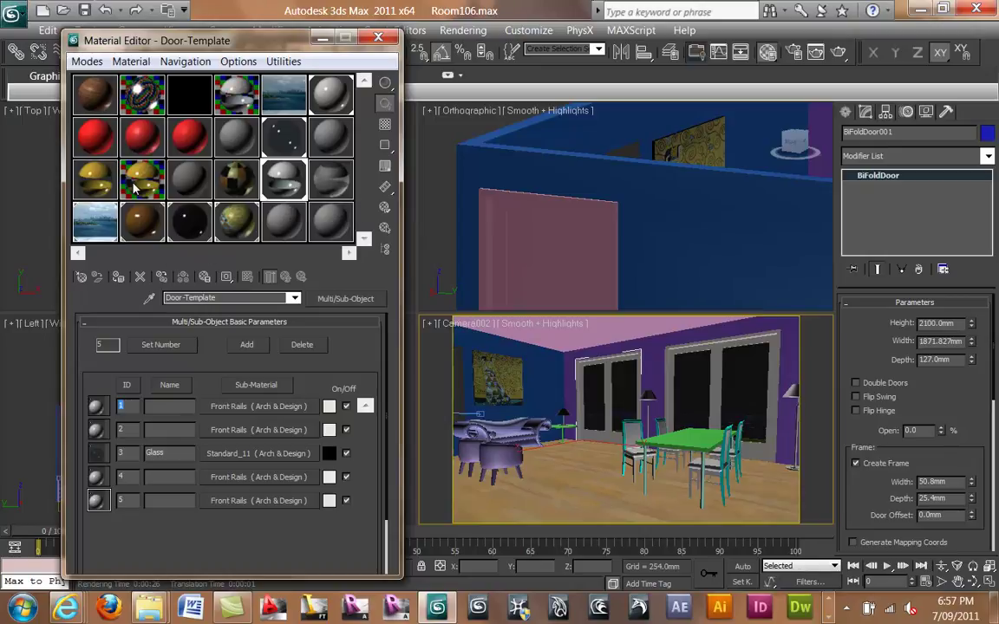
click(562, 383)
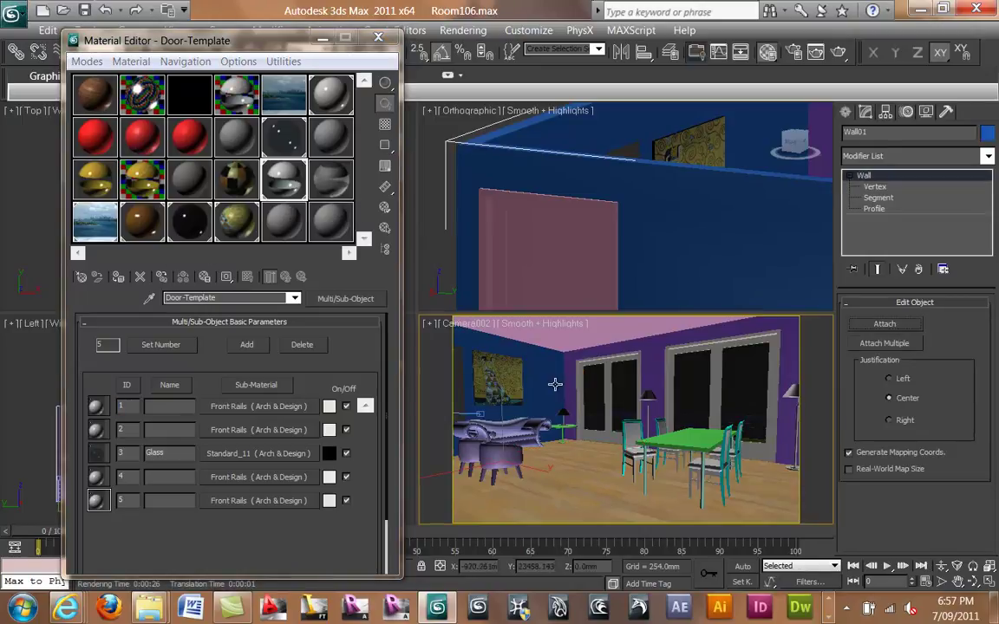
click(566, 380)
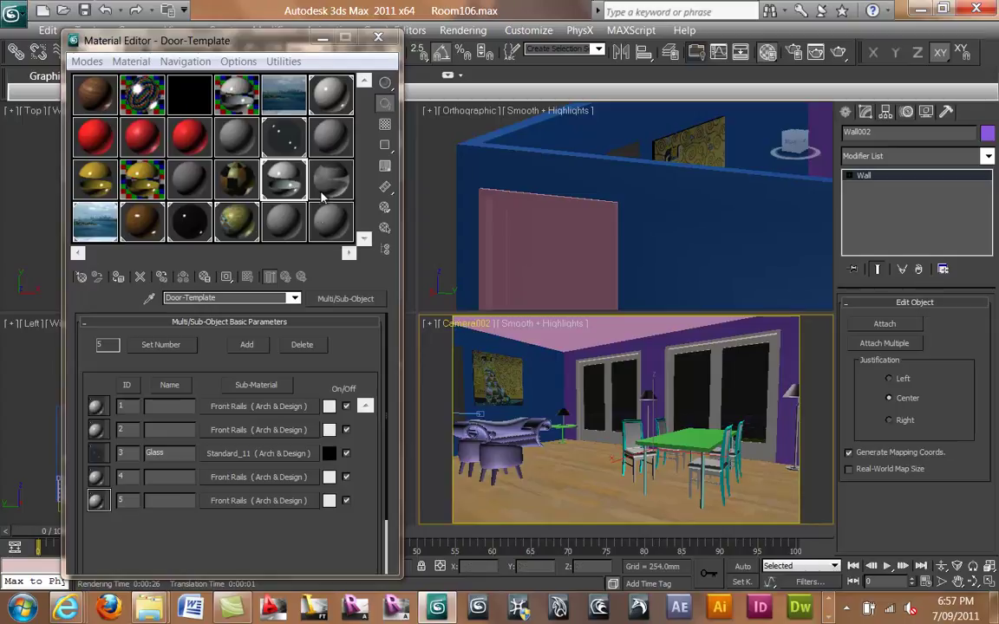
click(191, 137)
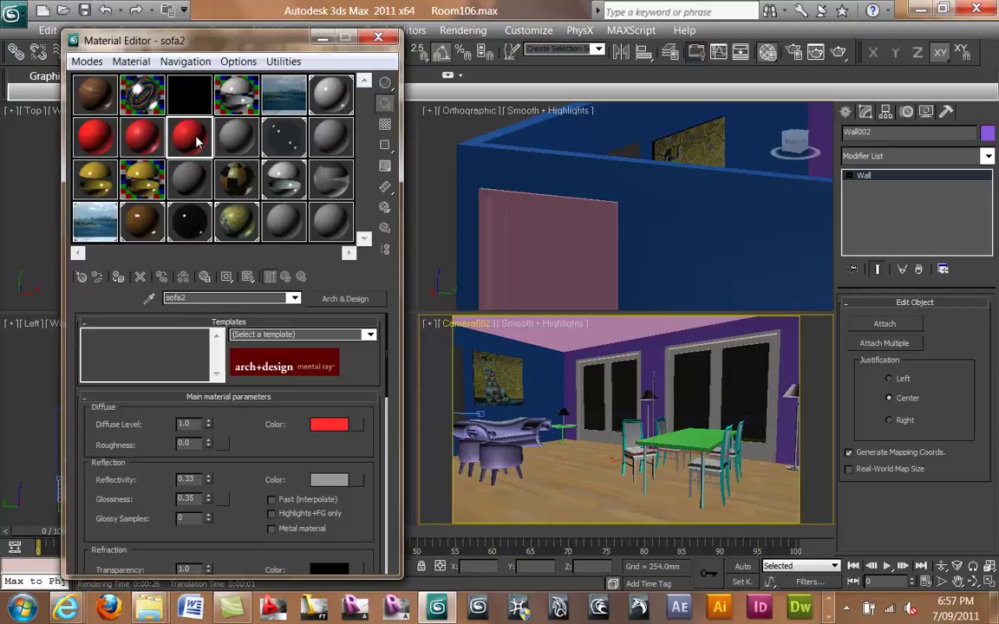
click(491, 330)
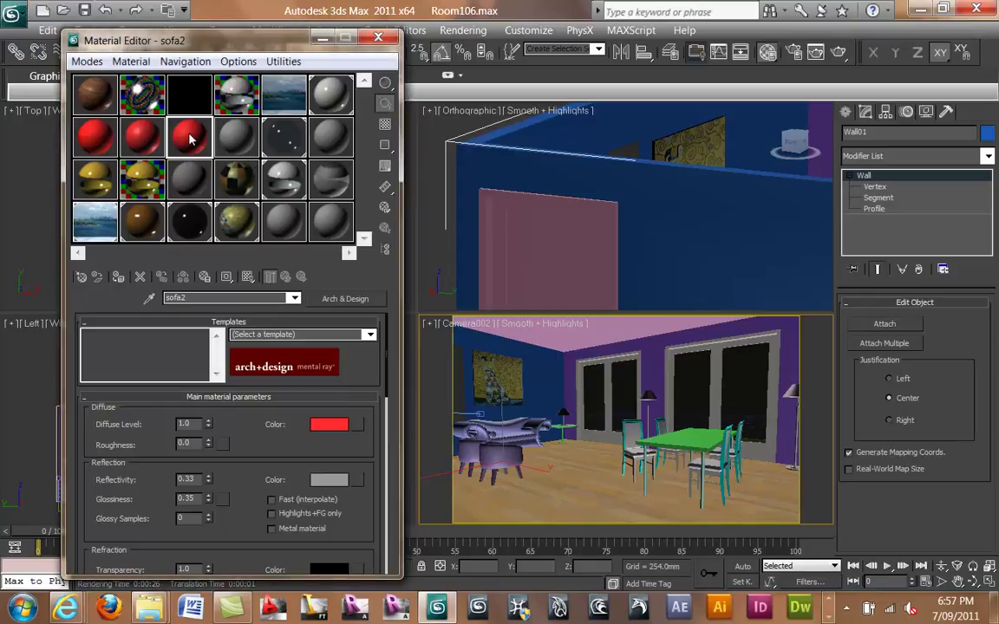
click(149, 139)
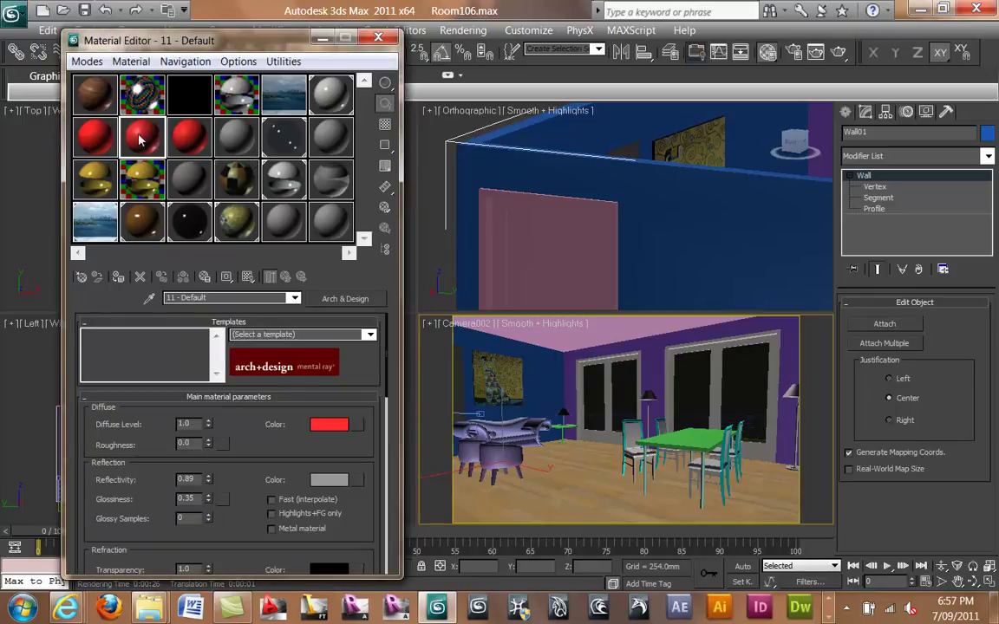
click(89, 134)
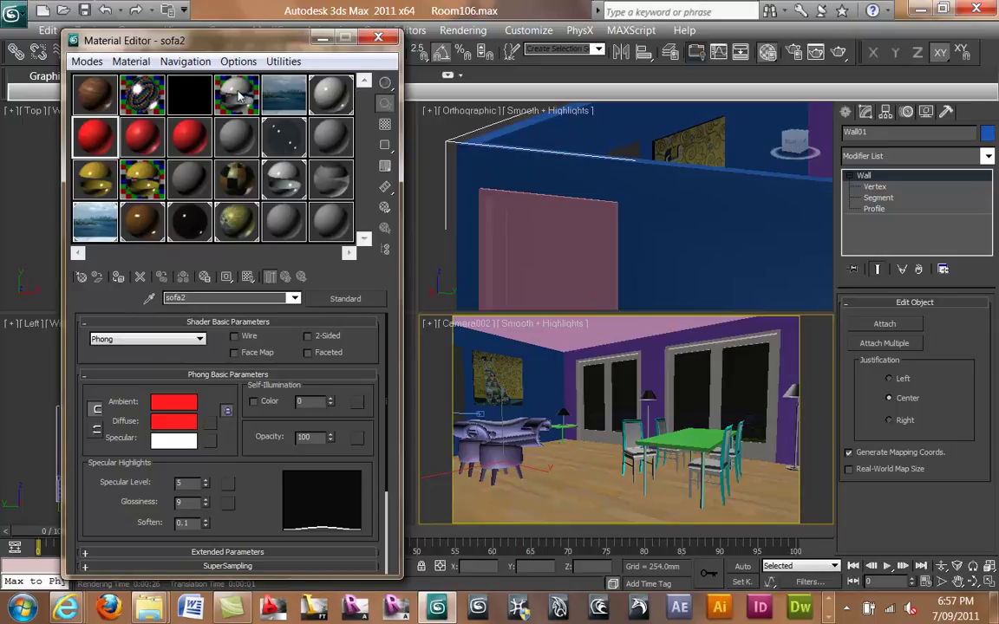
Assign the Door-Template material to the pink pivot door in the blue wall.
click(279, 170)
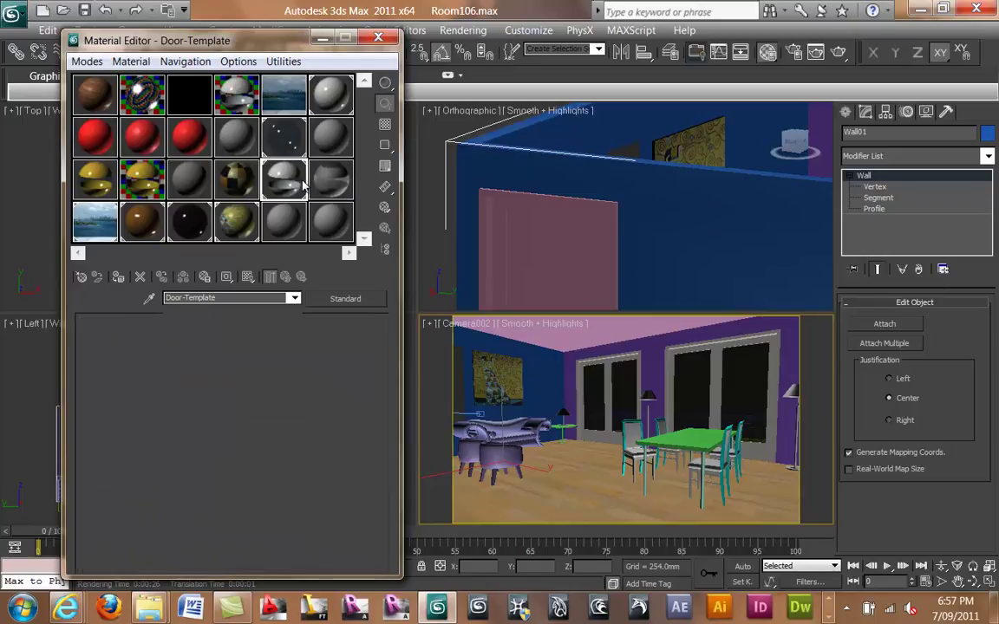
alt+middle_drag(553, 218, 576, 198)
scroll(593, 209, down, 5)
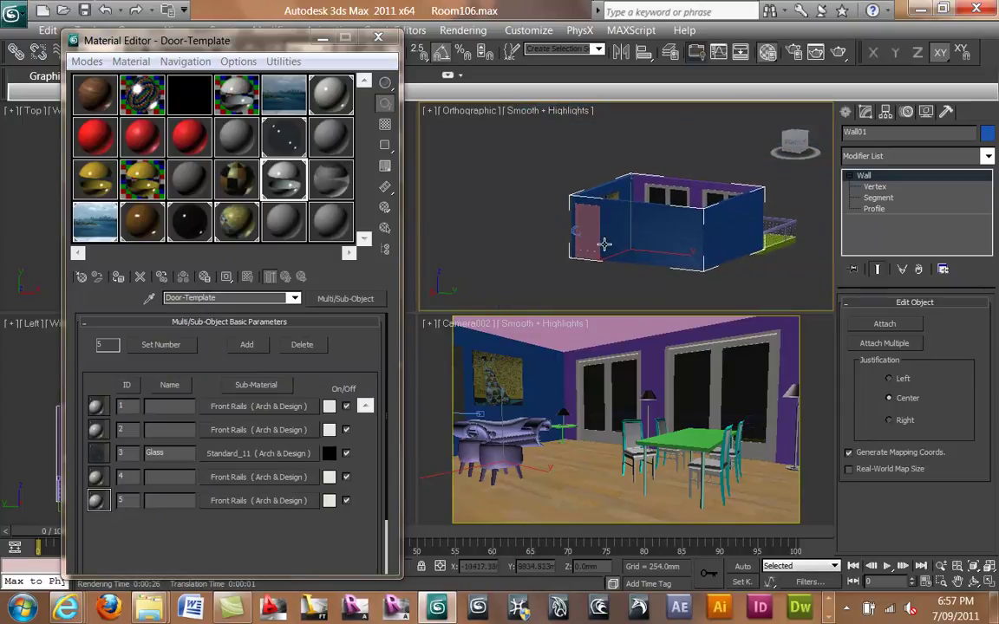
alt+middle_drag(583, 245, 669, 213)
scroll(592, 260, up, 5)
click(649, 210)
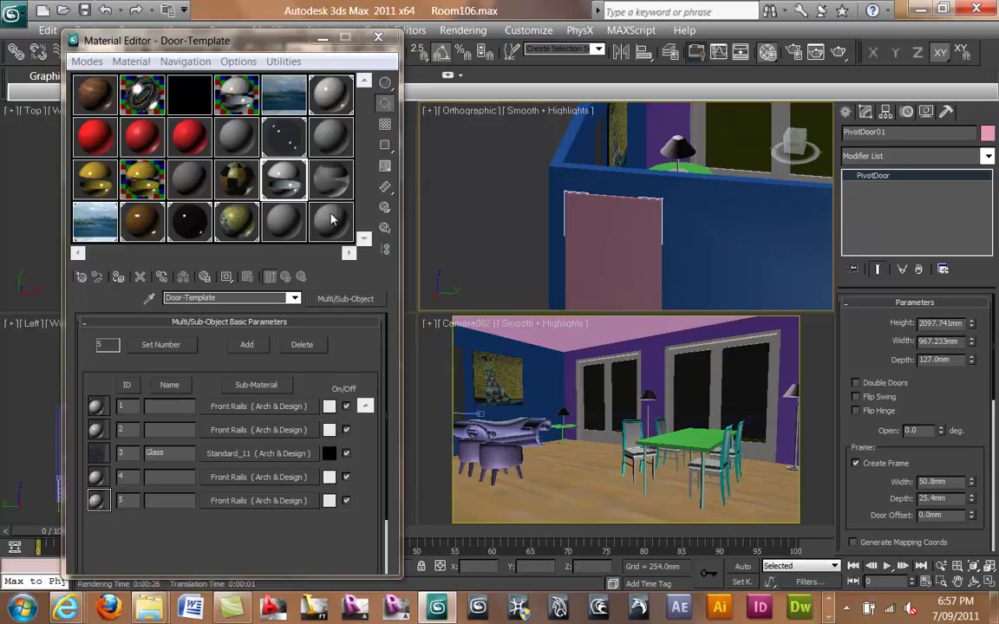
click(118, 278)
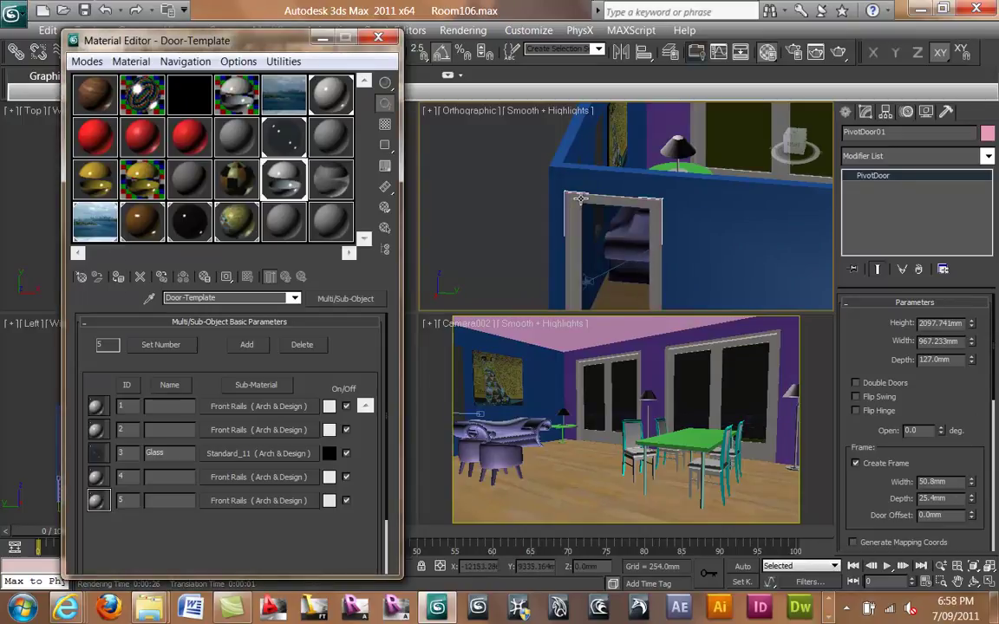
Put the Standard_11 glass as an instance into sub-materials 1, 2 and 3 of Window-Template.
middle_drag(604, 154, 531, 212)
scroll(613, 207, down, 3)
alt+middle_drag(612, 206, 699, 219)
scroll(556, 228, up, 5)
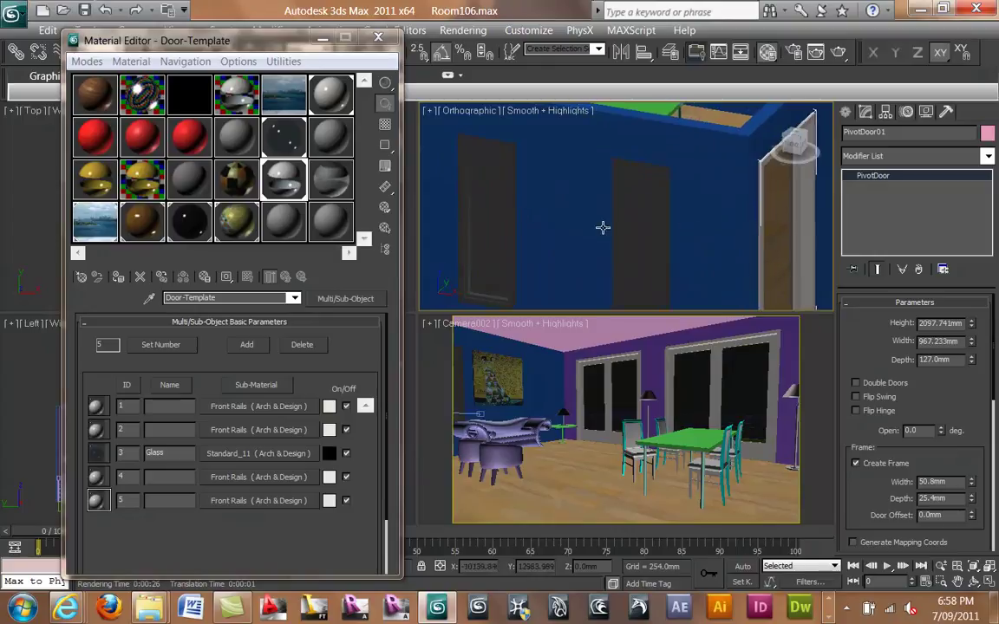
click(342, 184)
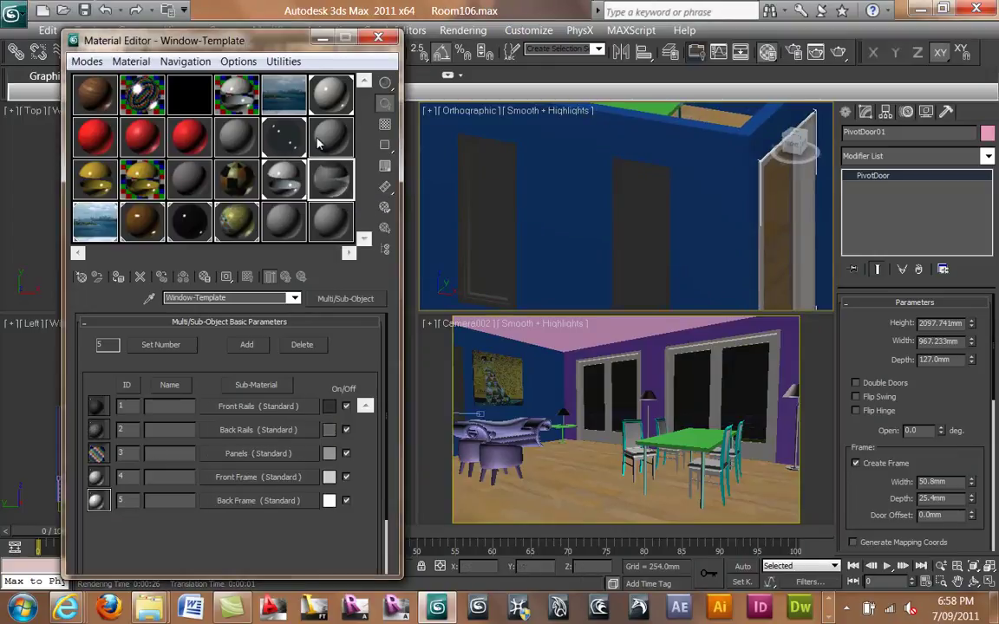
drag(250, 157, 257, 408)
click(198, 360)
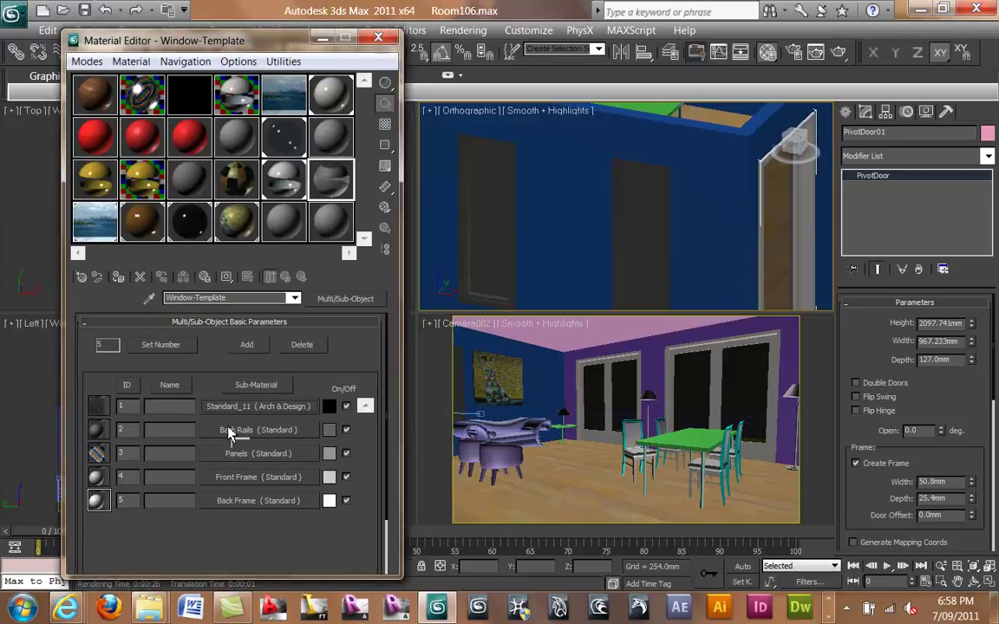
drag(230, 434, 230, 434)
click(196, 356)
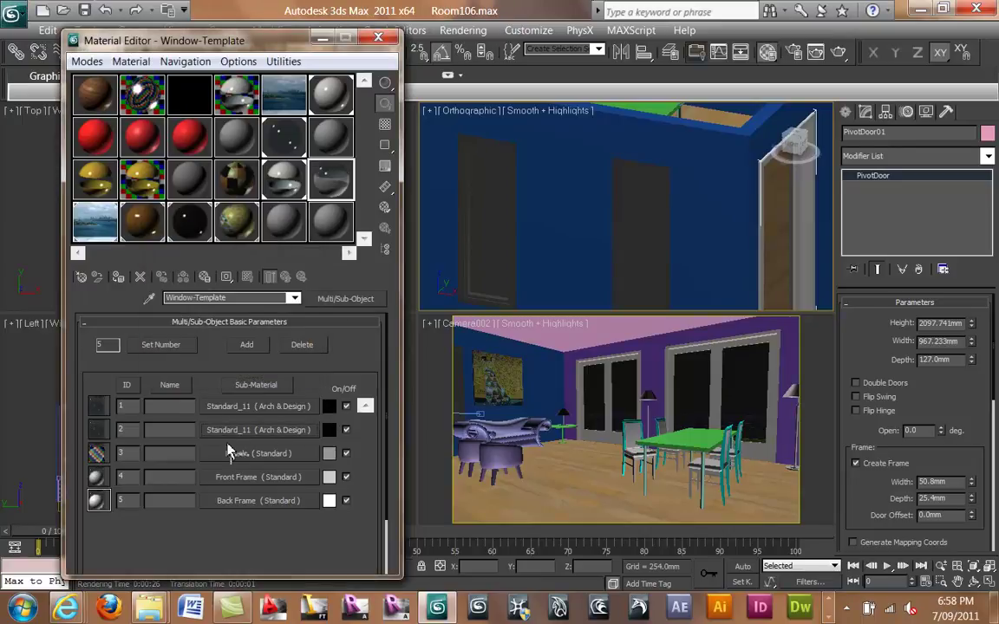
drag(309, 176, 243, 455)
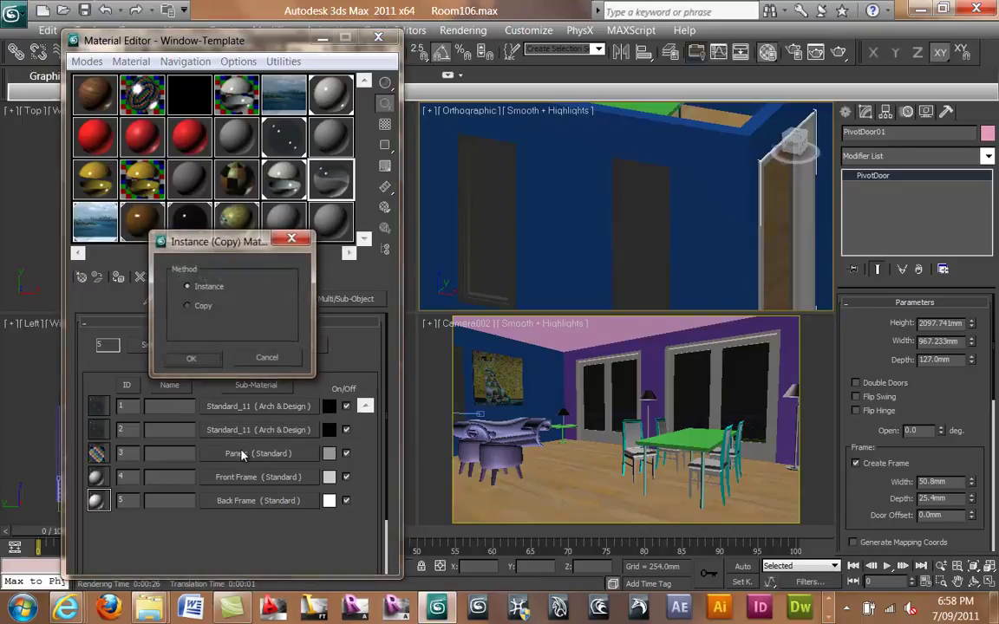
click(192, 357)
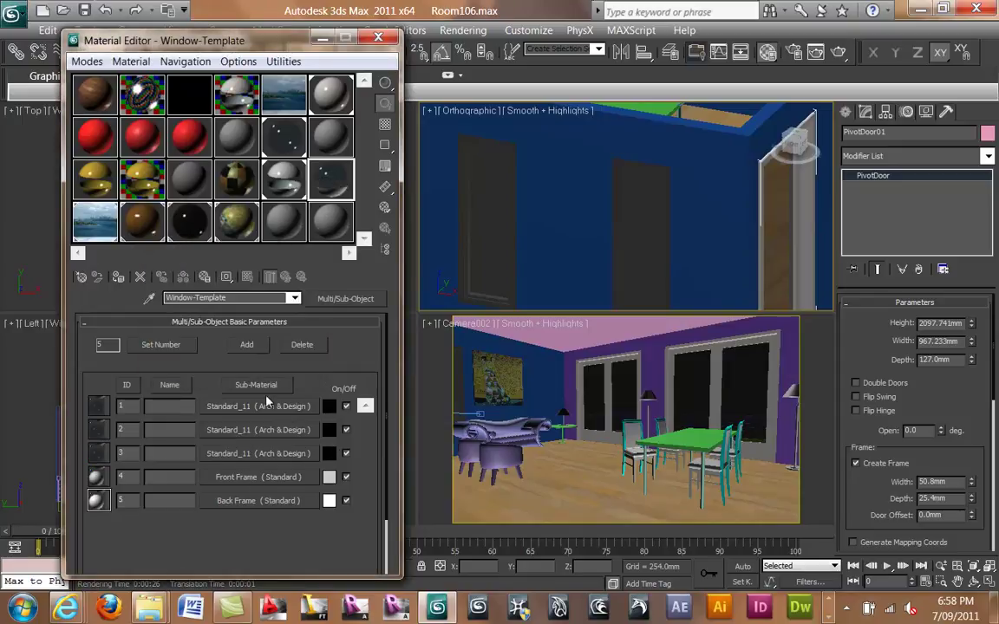
Put the Front Rails material as an instance into sub-materials 1, 2, 4 and 5 of Window-Template.
drag(288, 88, 263, 413)
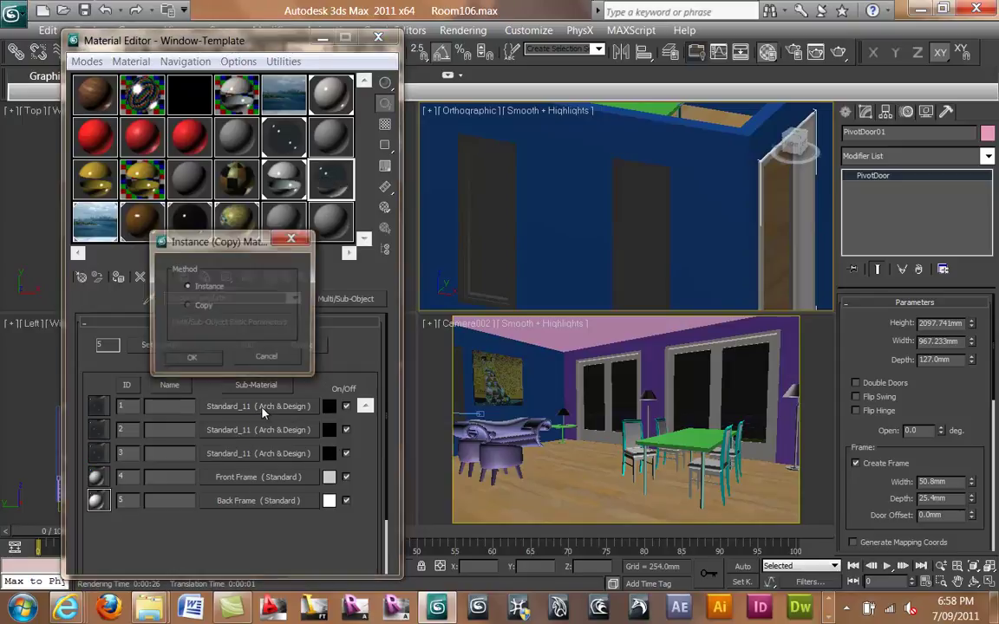
click(192, 356)
mouse_move(224, 413)
mouse_down()
mouse_move(223, 440)
mouse_move(227, 429)
mouse_up()
click(194, 361)
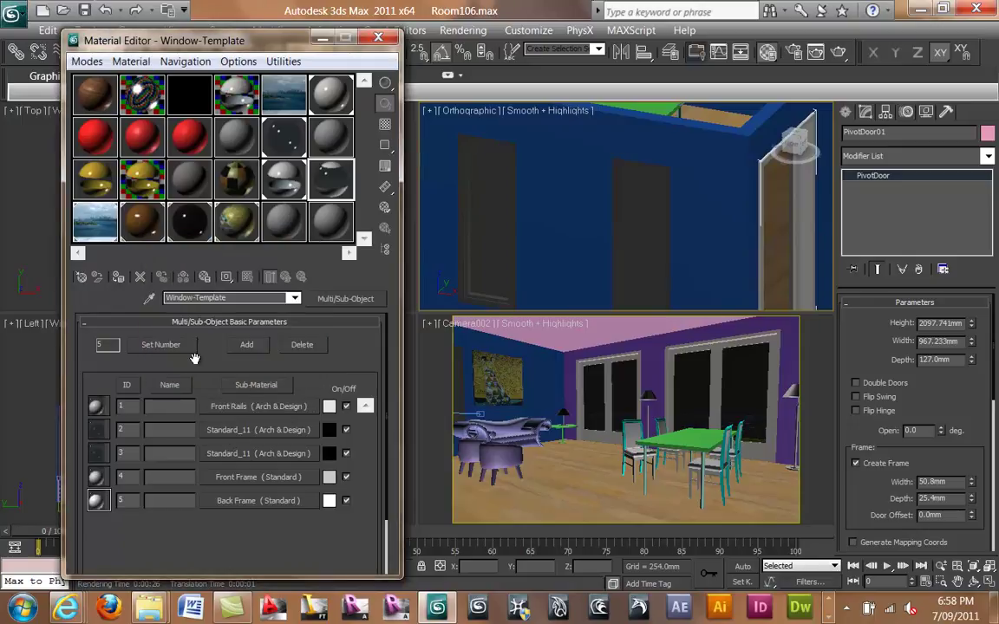
click(330, 108)
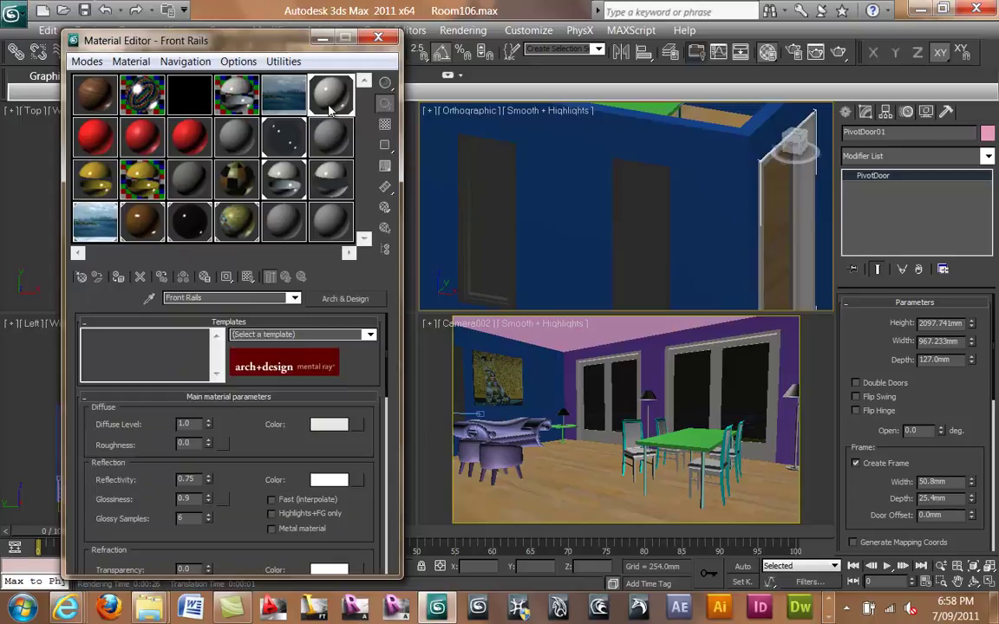
click(330, 179)
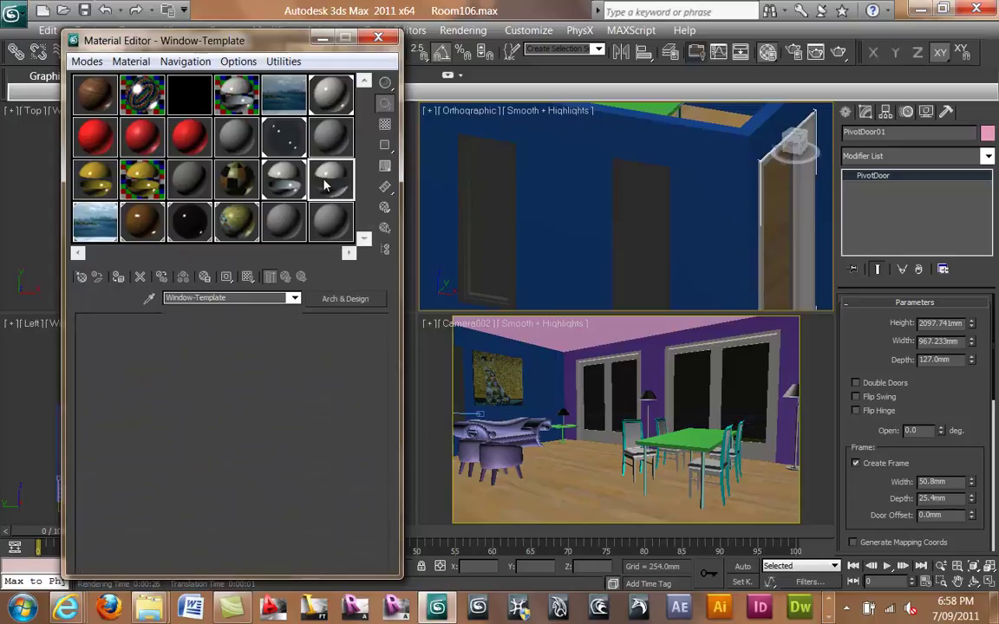
drag(250, 431, 259, 477)
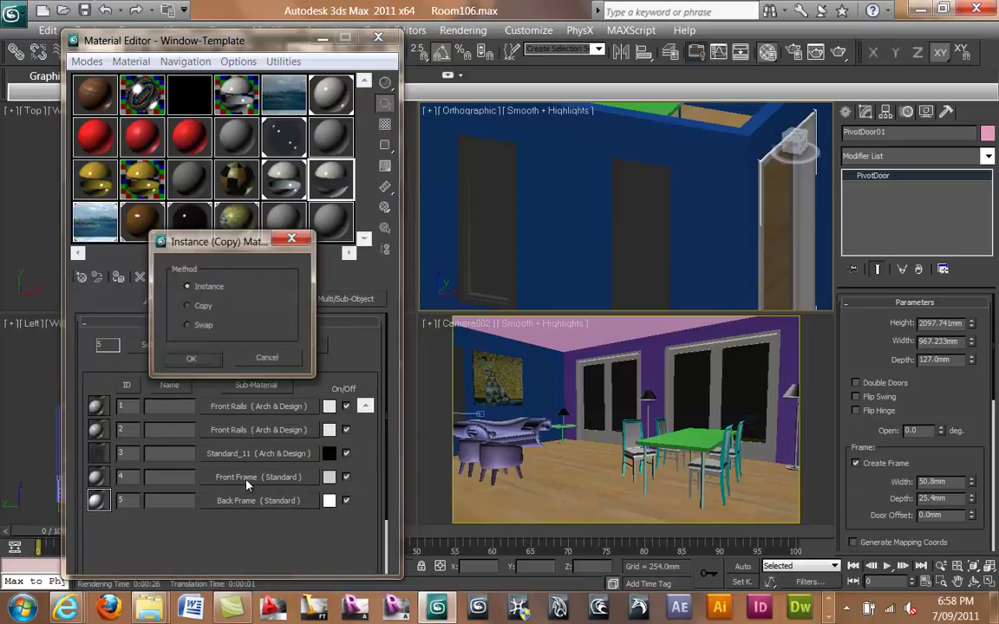
click(163, 325)
drag(229, 431, 230, 503)
click(160, 325)
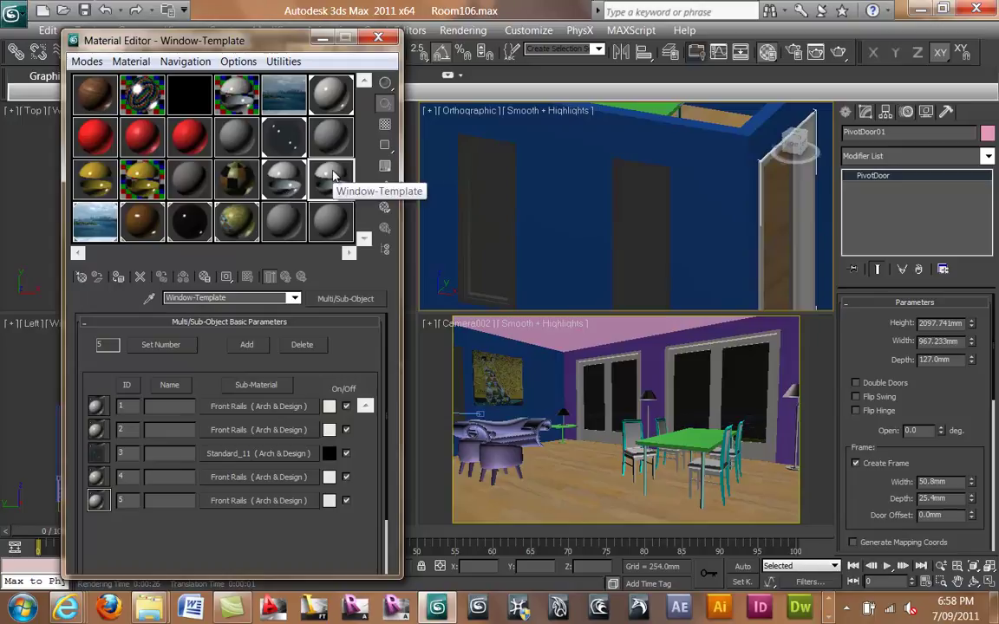
Assign the Window-Template material to both narrow windows in the blue wall and clear the selection.
drag(427, 185, 468, 192)
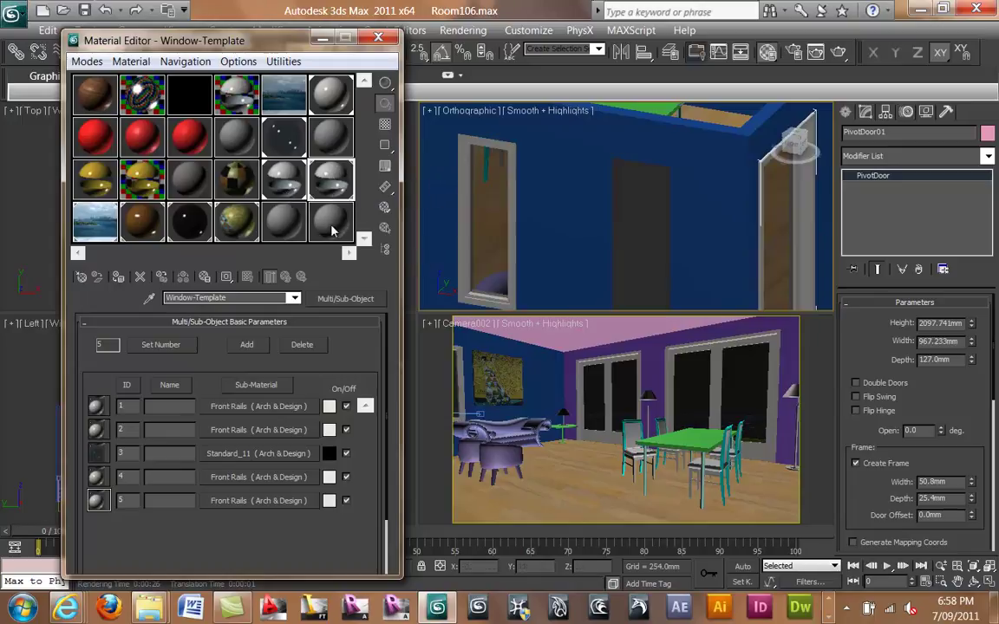
drag(327, 195, 621, 217)
alt+middle_drag(551, 232, 510, 189)
scroll(510, 189, down, 1)
middle_drag(572, 198, 571, 247)
scroll(559, 227, down, 3)
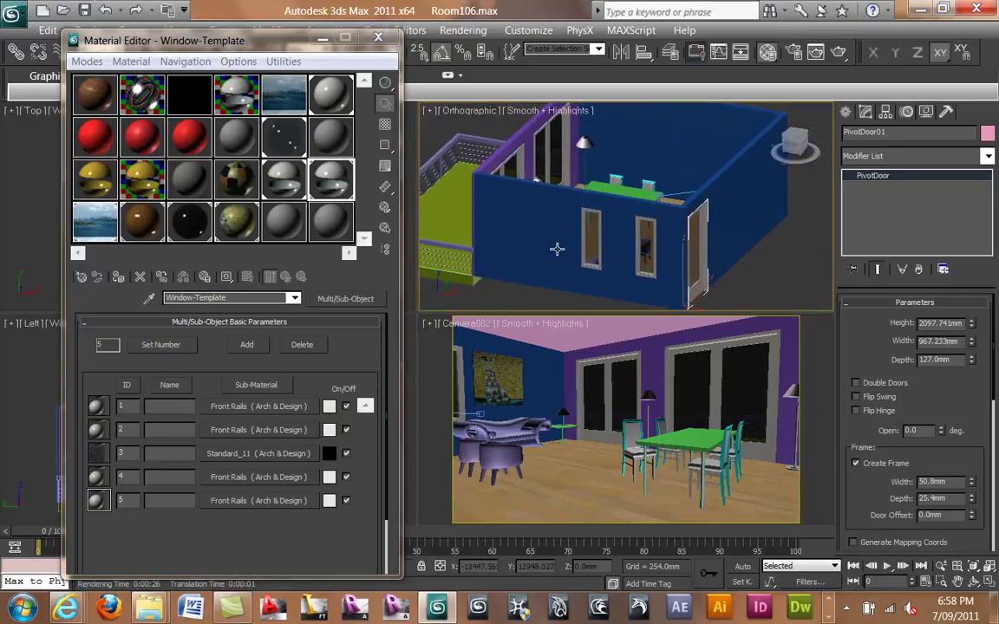
click(748, 292)
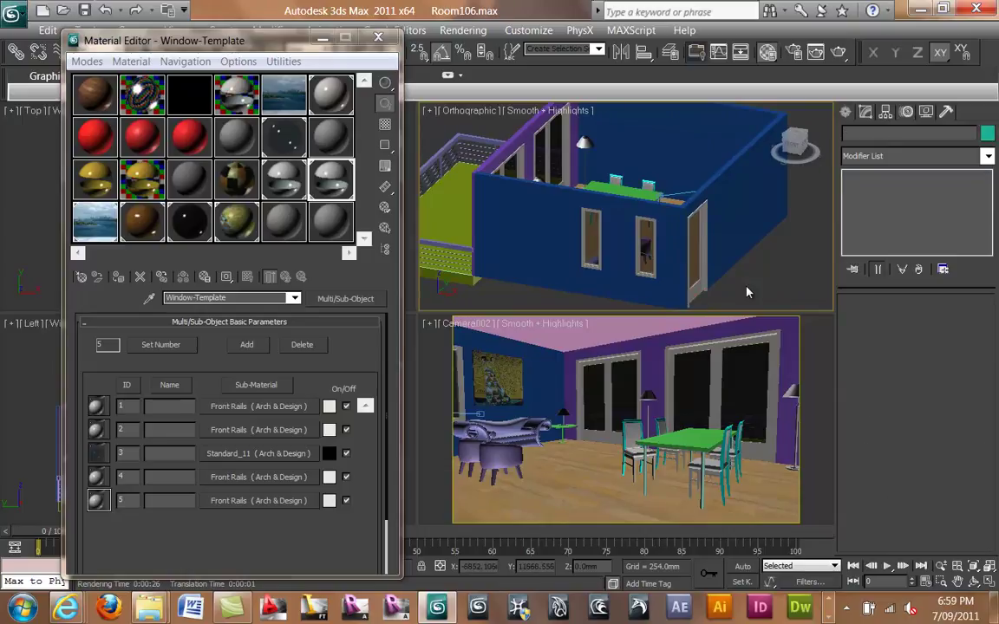
Select the blue wall Wall01 from the inner side of the room.
mouse_move(626, 187)
middle_down()
mouse_move(652, 194)
mouse_move(634, 178)
mouse_move(621, 204)
middle_up()
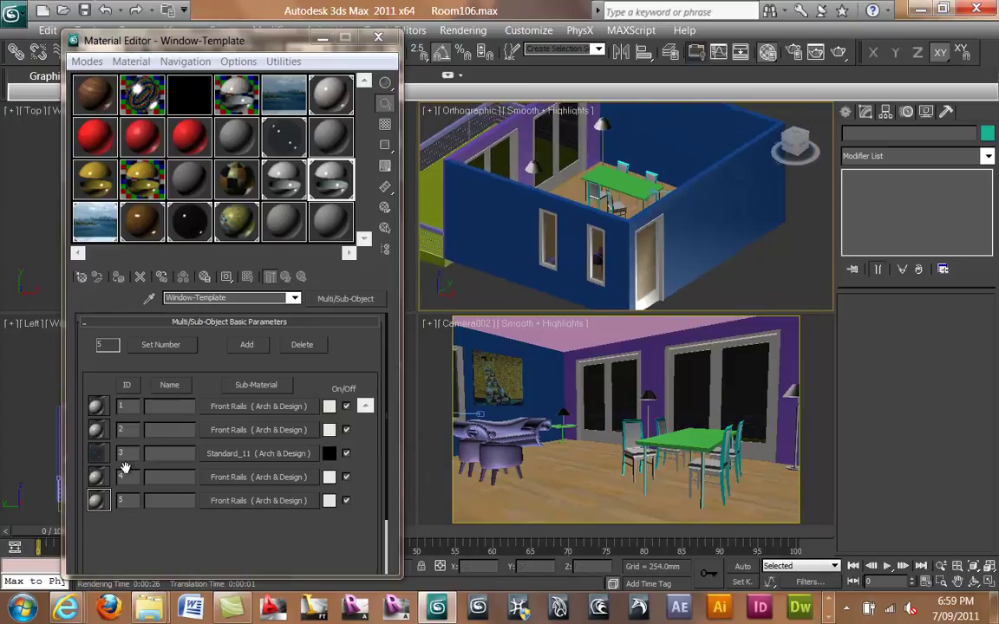
mouse_move(503, 201)
alt+middle_down()
mouse_move(387, 263)
mouse_move(503, 229)
mouse_move(611, 278)
mouse_move(589, 224)
mouse_move(609, 216)
mouse_move(588, 186)
alt+middle_up()
click(592, 227)
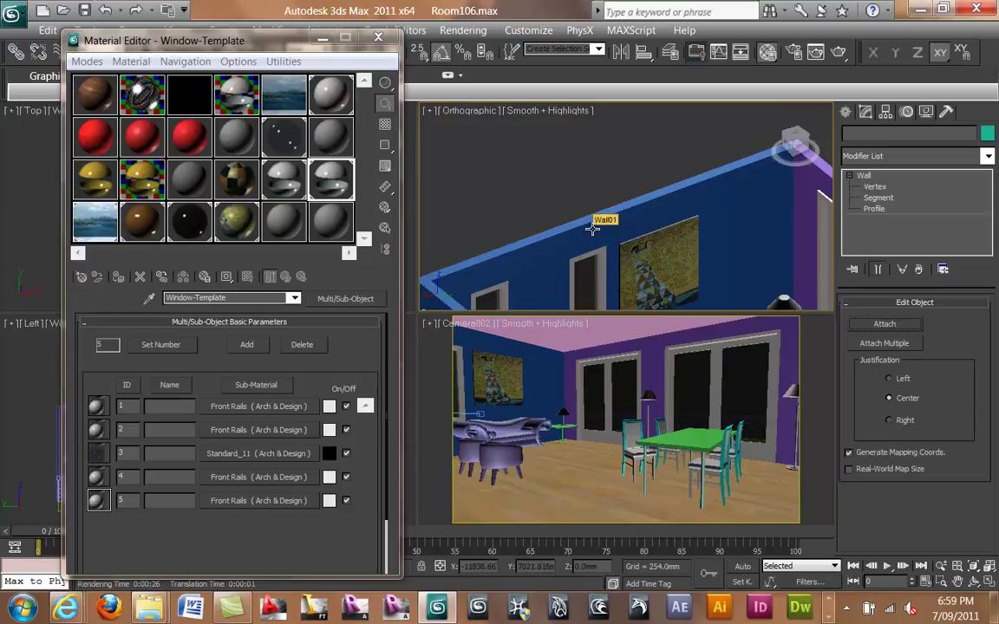
middle_drag(619, 197, 553, 182)
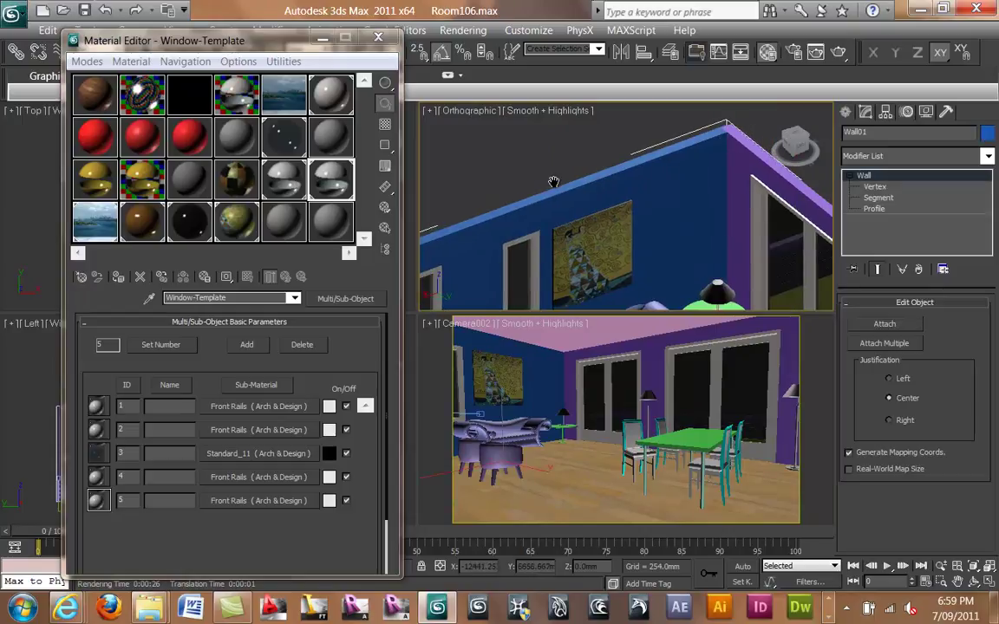
click(988, 135)
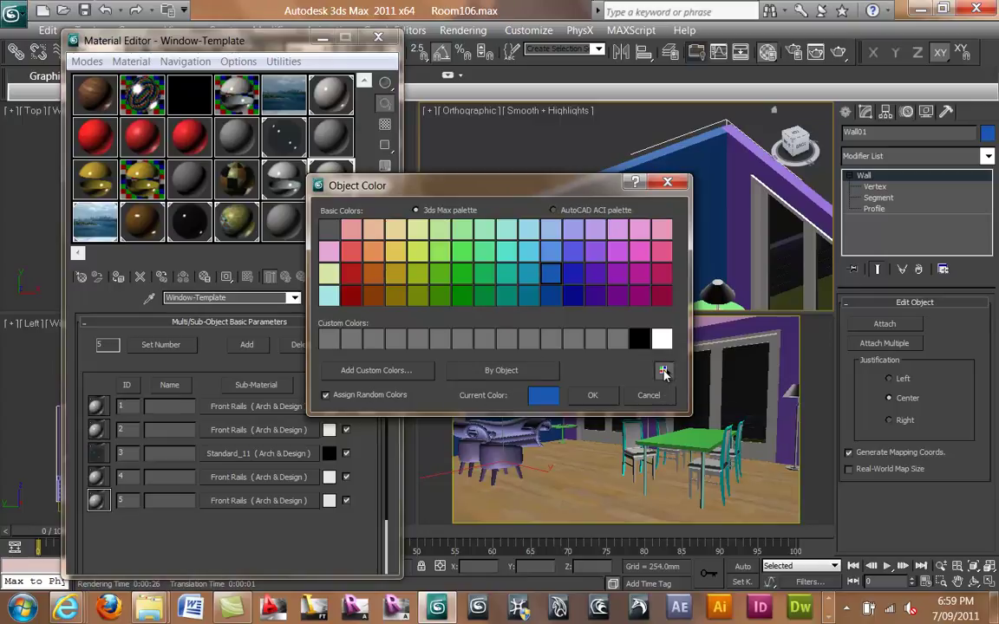
click(664, 370)
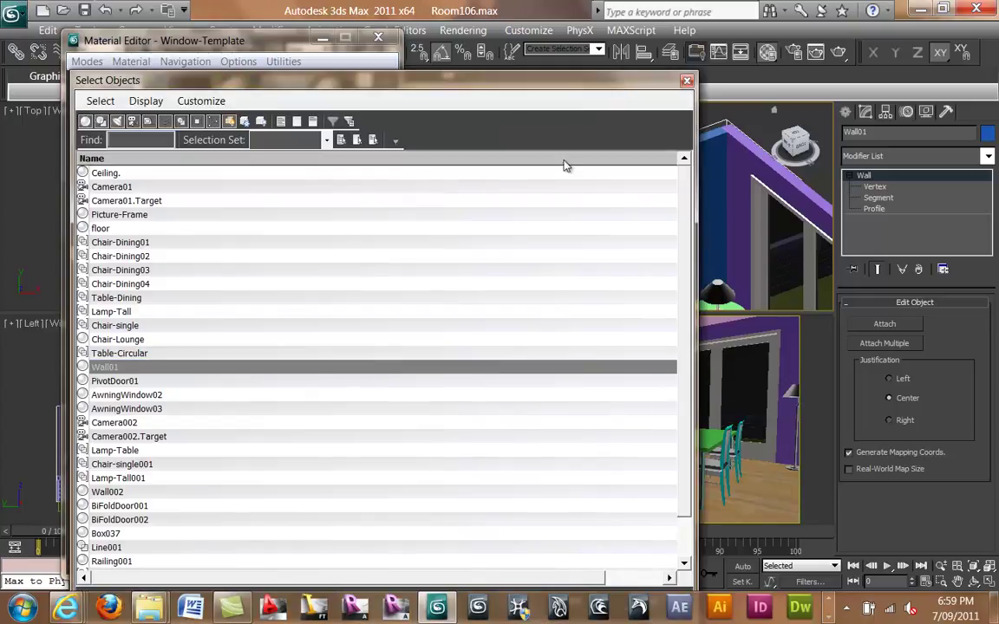
click(687, 80)
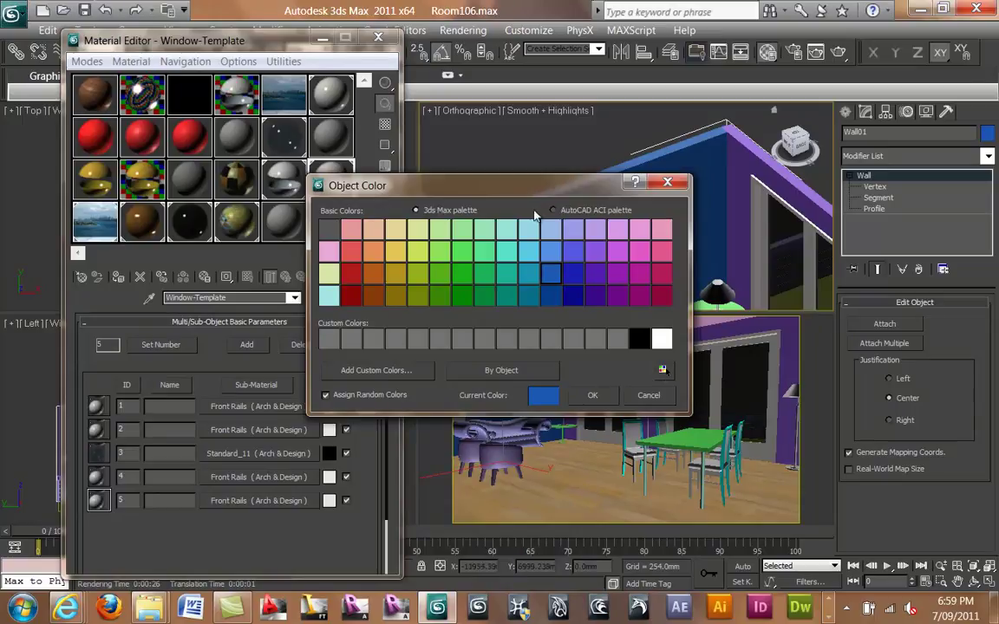
click(552, 276)
click(386, 381)
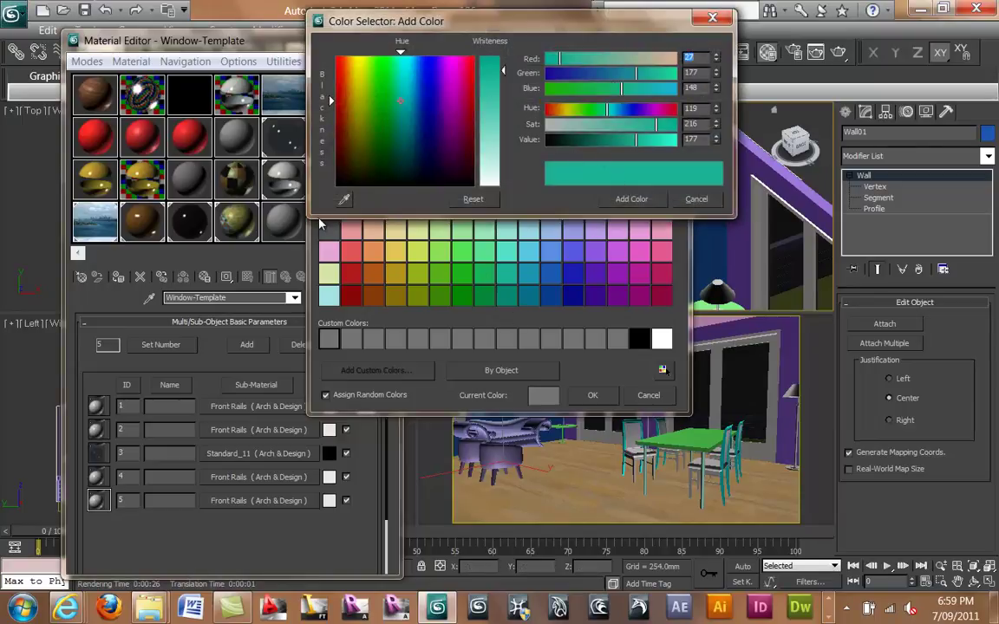
click(575, 274)
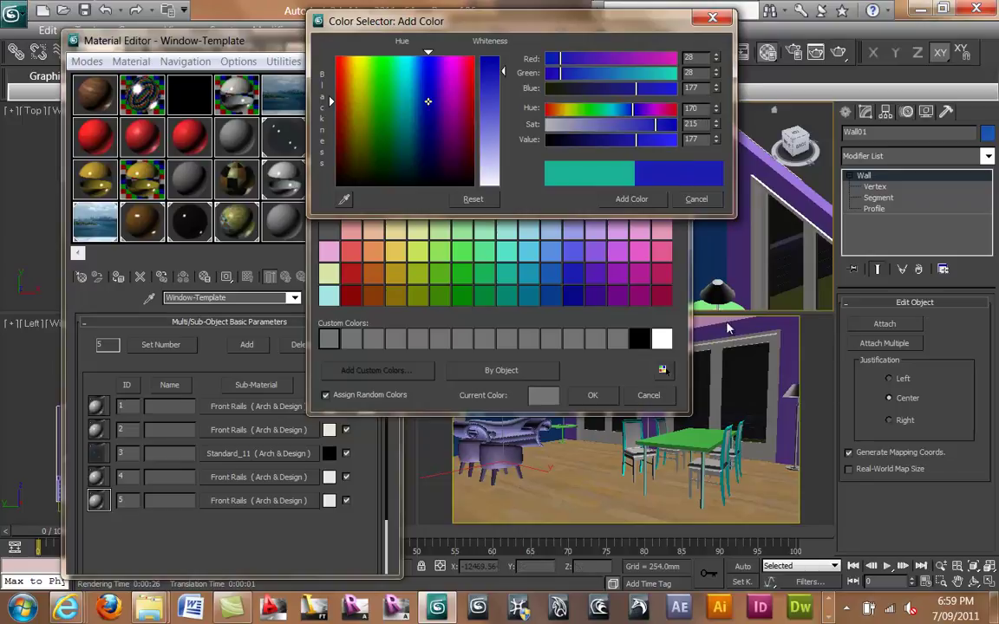
drag(612, 28, 576, 61)
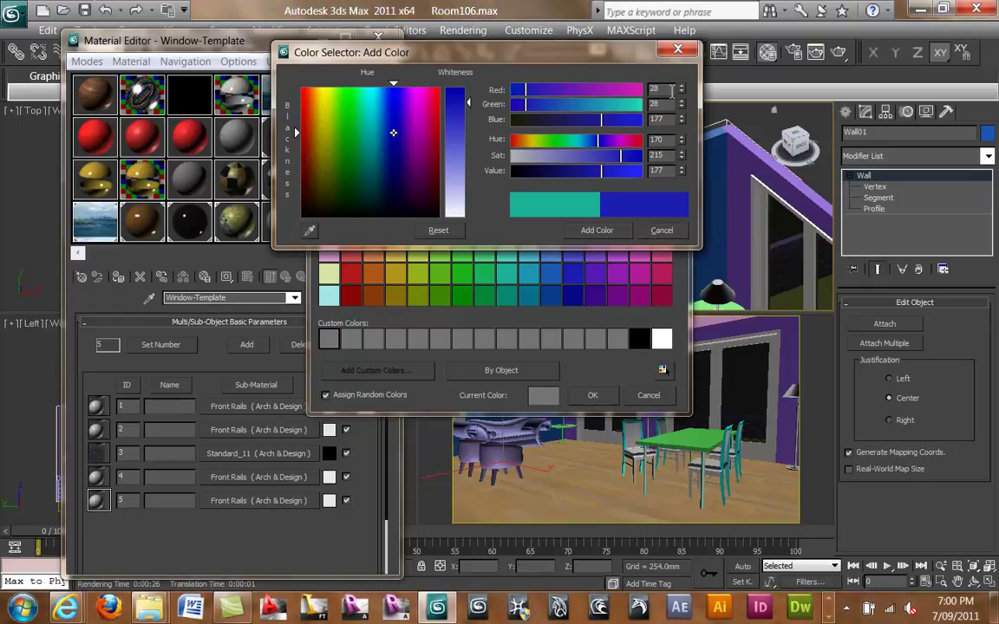
click(662, 230)
click(649, 395)
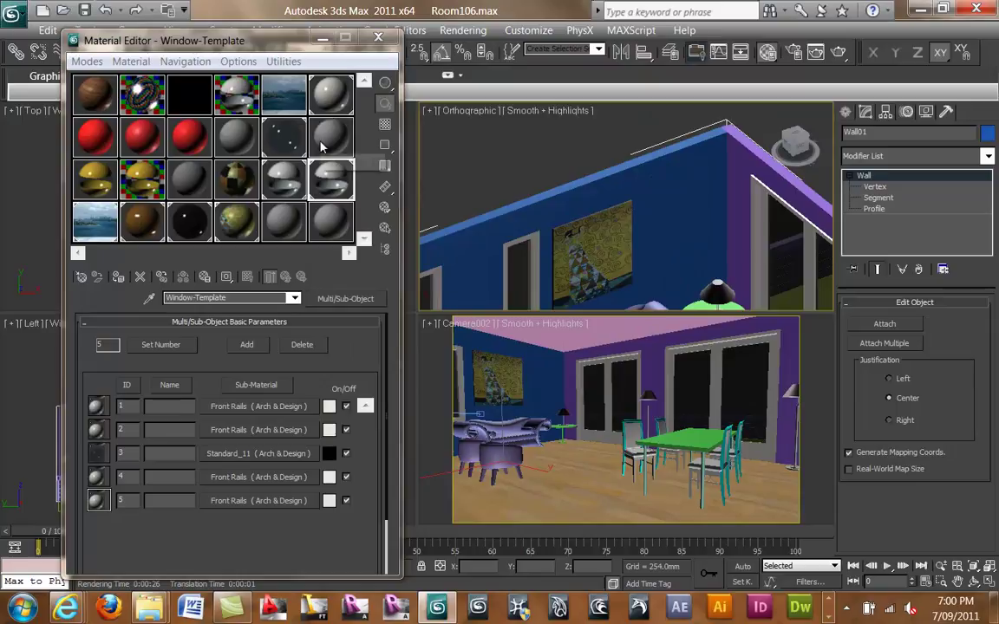
Convert the Standard_10 material to Arch & Design and apply the Pearl Finish template.
click(227, 135)
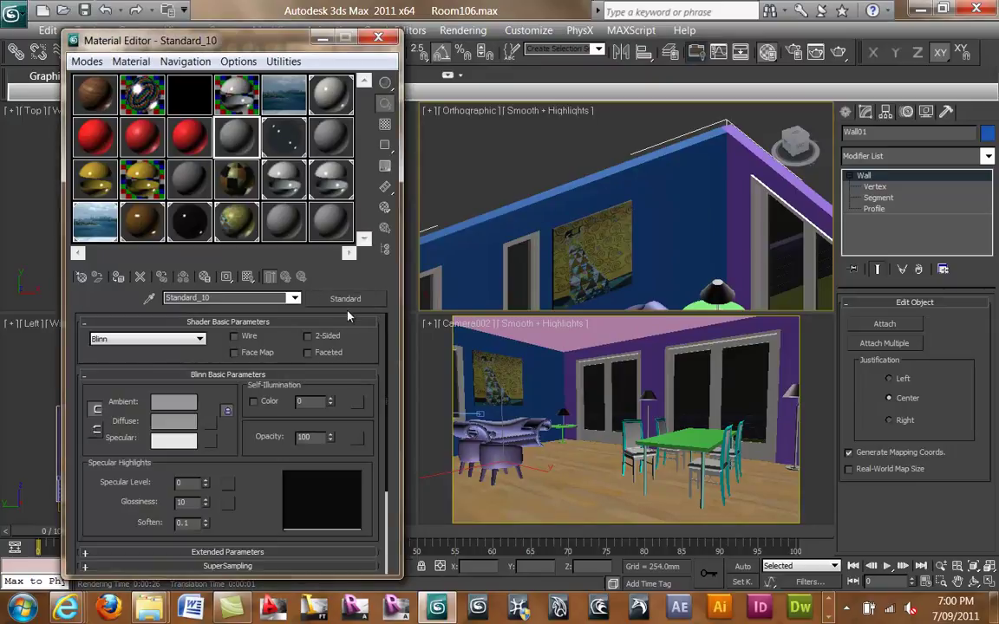
click(345, 298)
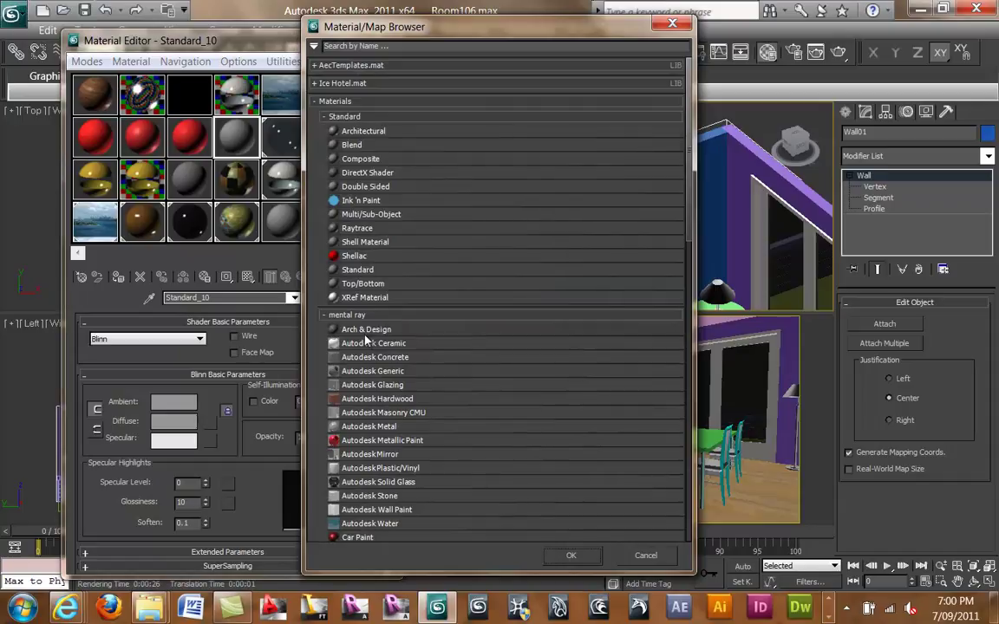
double_click(365, 330)
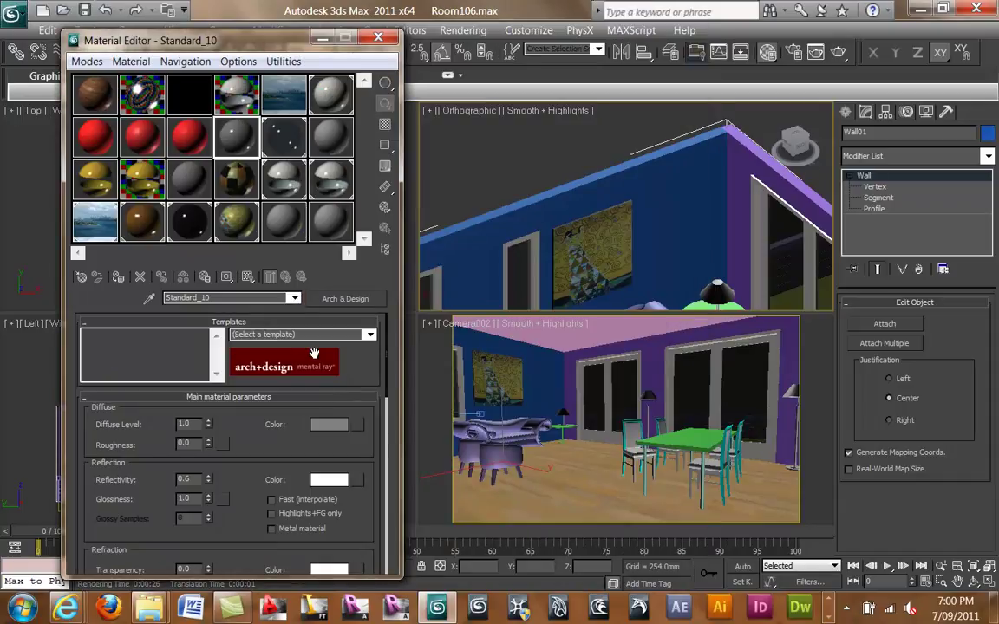
click(368, 336)
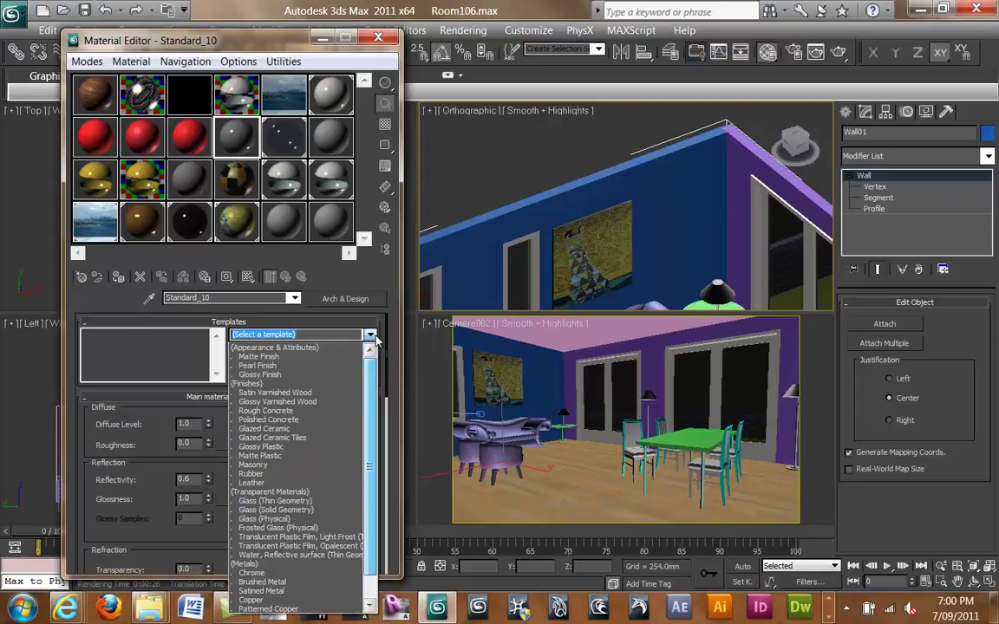
click(260, 366)
Sample Standard_10's diffuse colour from the blue wall in the camera view and from Wall01's object colour swatch.
click(312, 428)
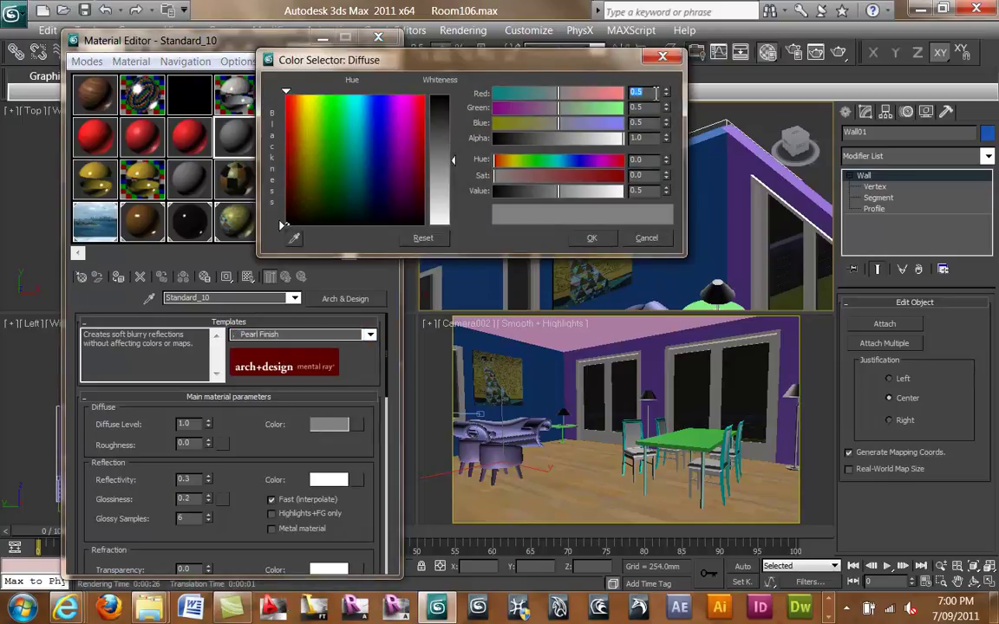
drag(347, 59, 503, 55)
click(452, 233)
click(545, 375)
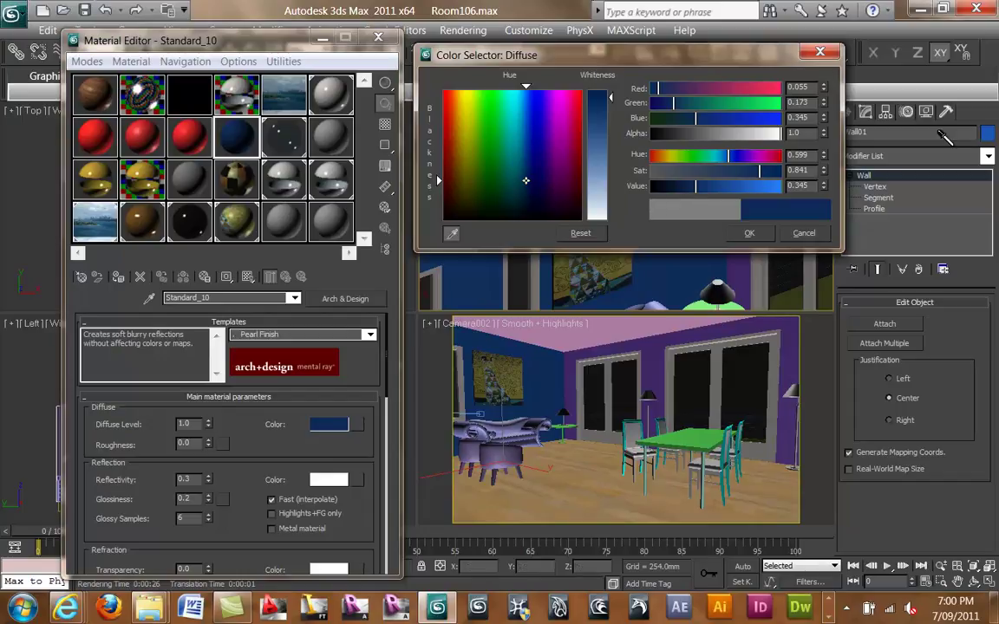
click(991, 133)
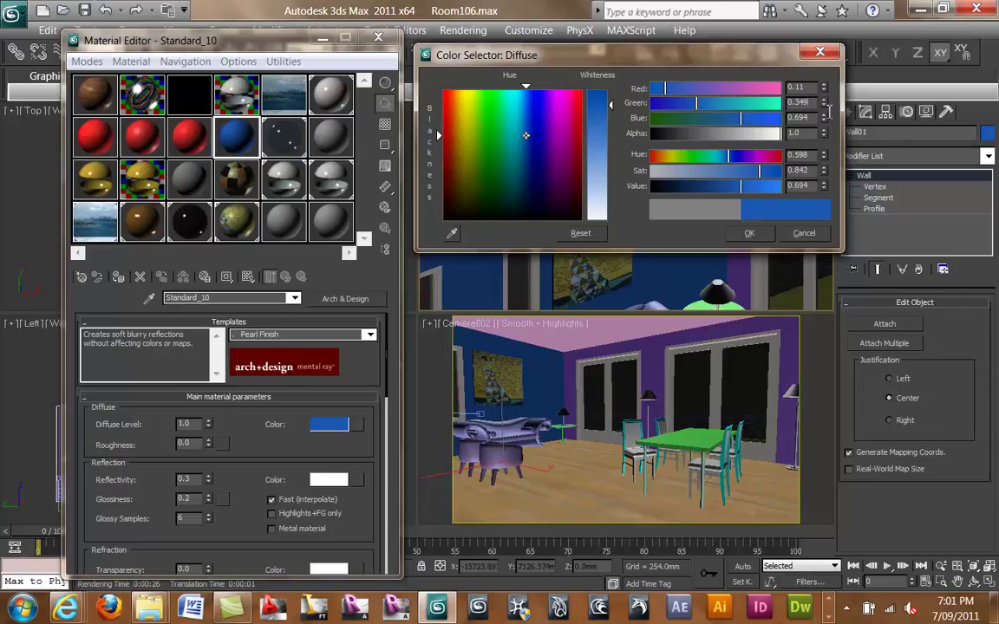
click(452, 233)
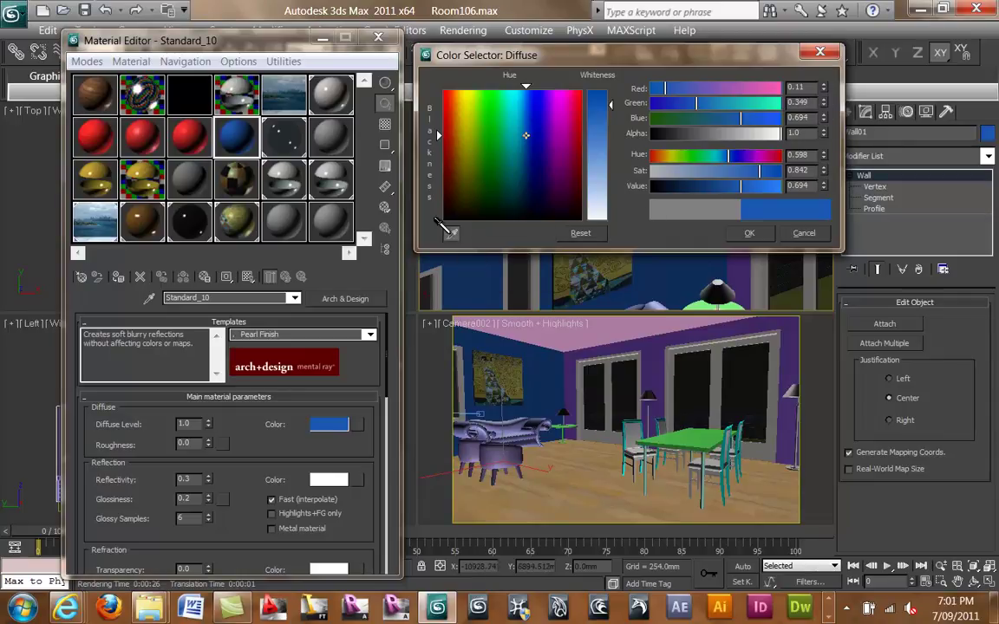
click(549, 382)
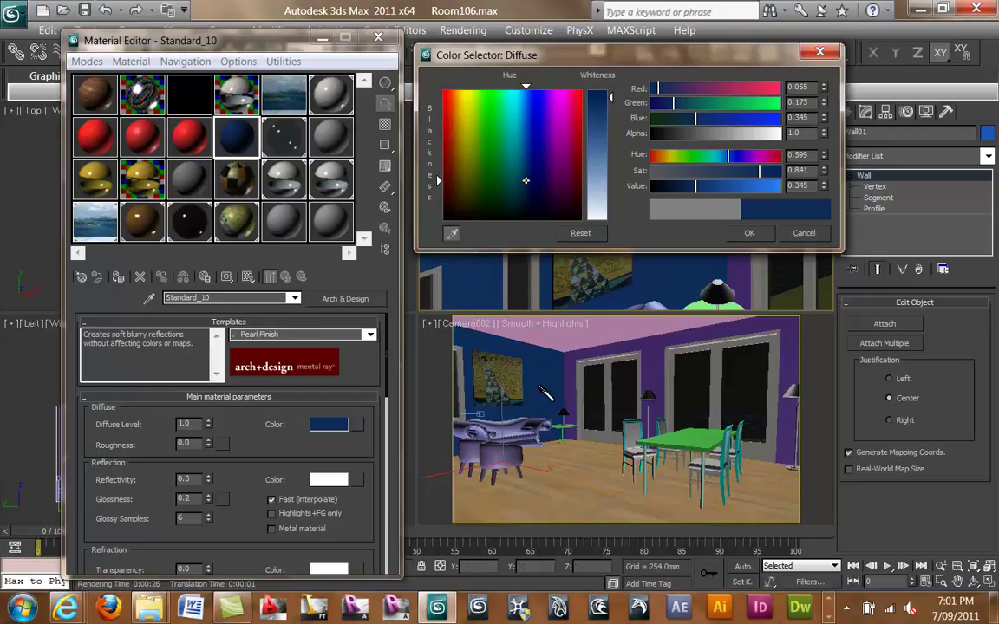
click(988, 133)
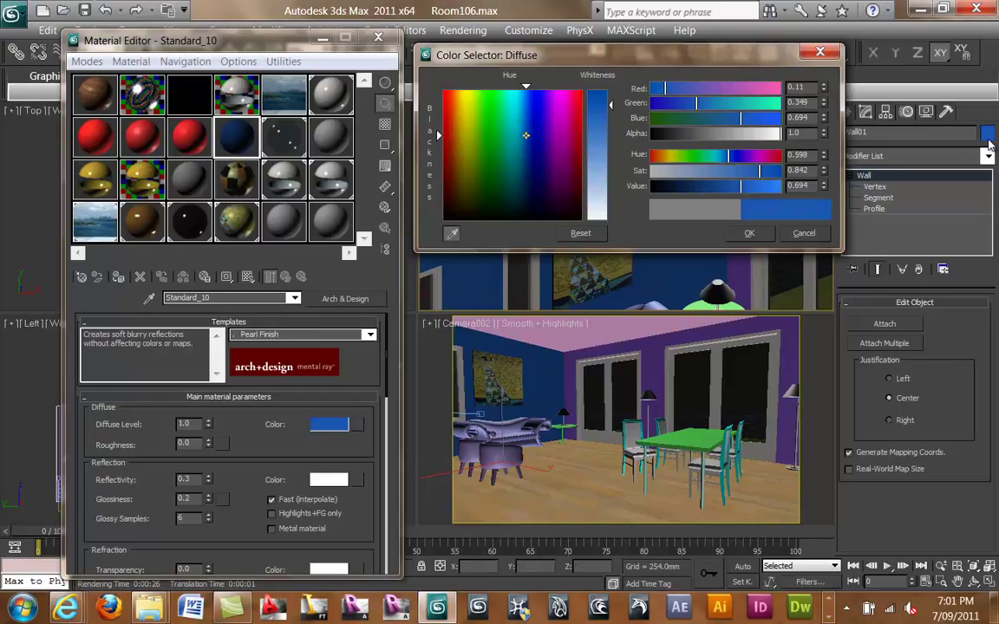
Darken Standard_10's diffuse colour to a deep blue with red 0.157, green 0.176 and blue 0.481.
click(679, 103)
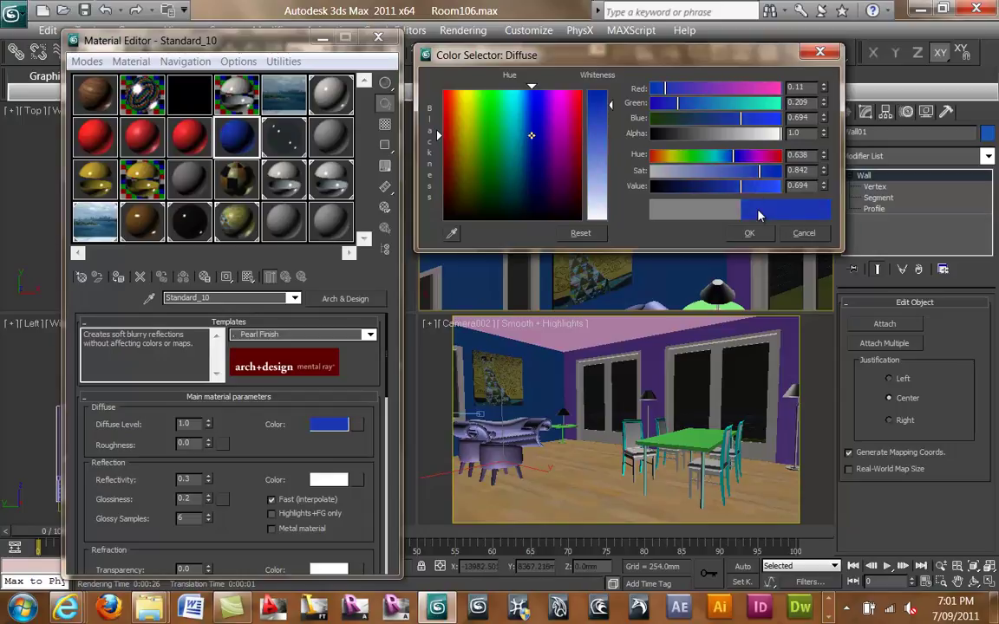
click(746, 170)
click(753, 170)
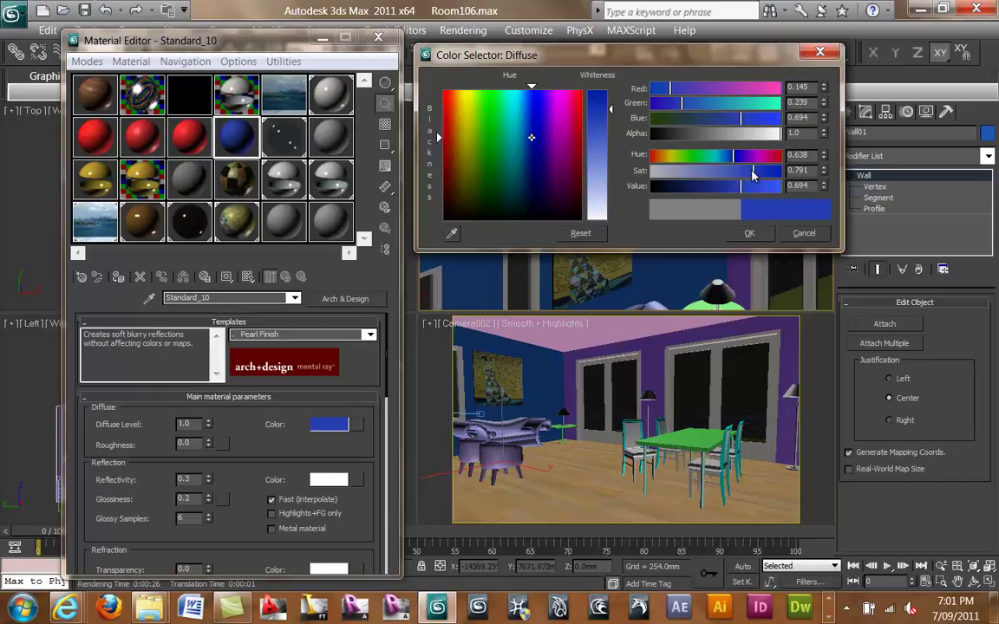
click(751, 188)
click(743, 172)
click(739, 188)
click(721, 189)
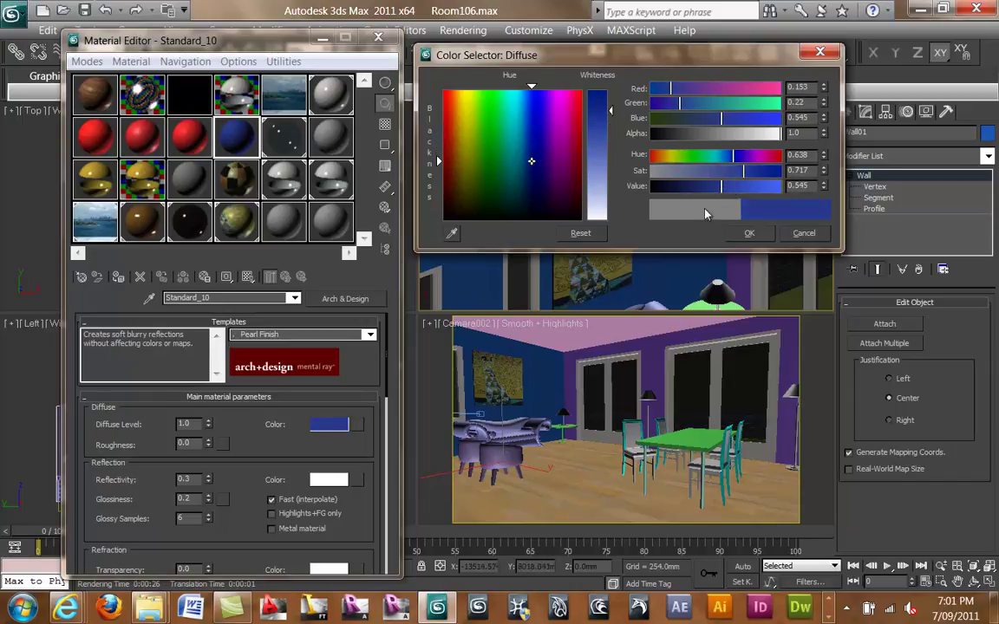
click(716, 187)
click(741, 172)
click(675, 104)
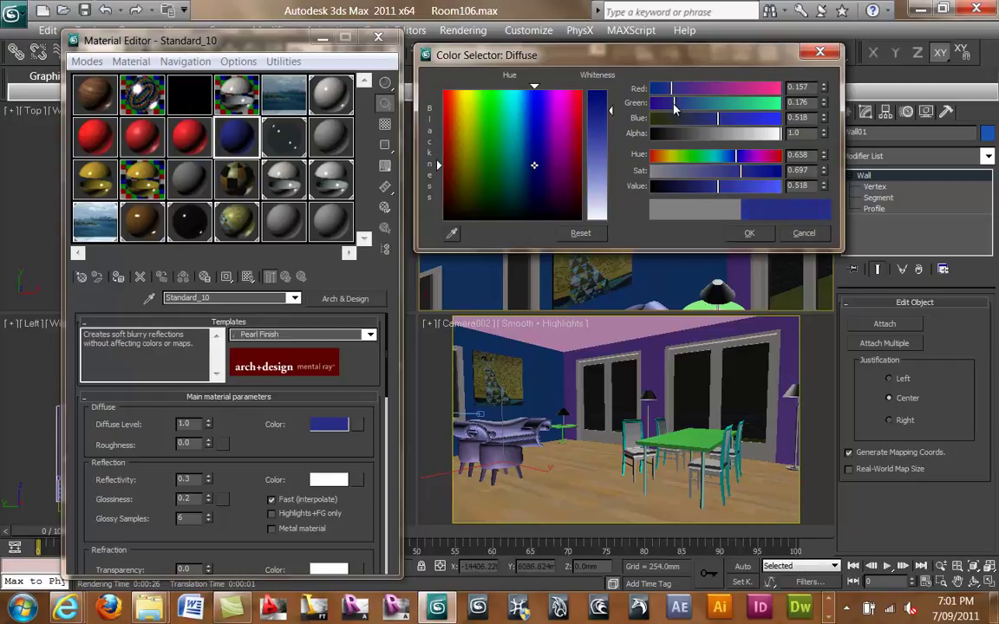
click(714, 119)
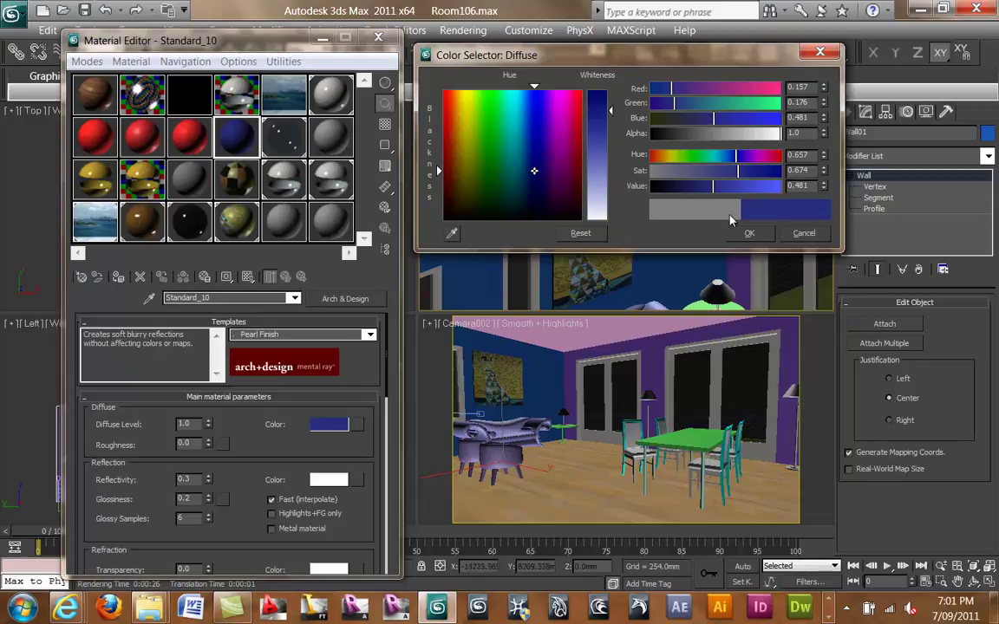
click(750, 233)
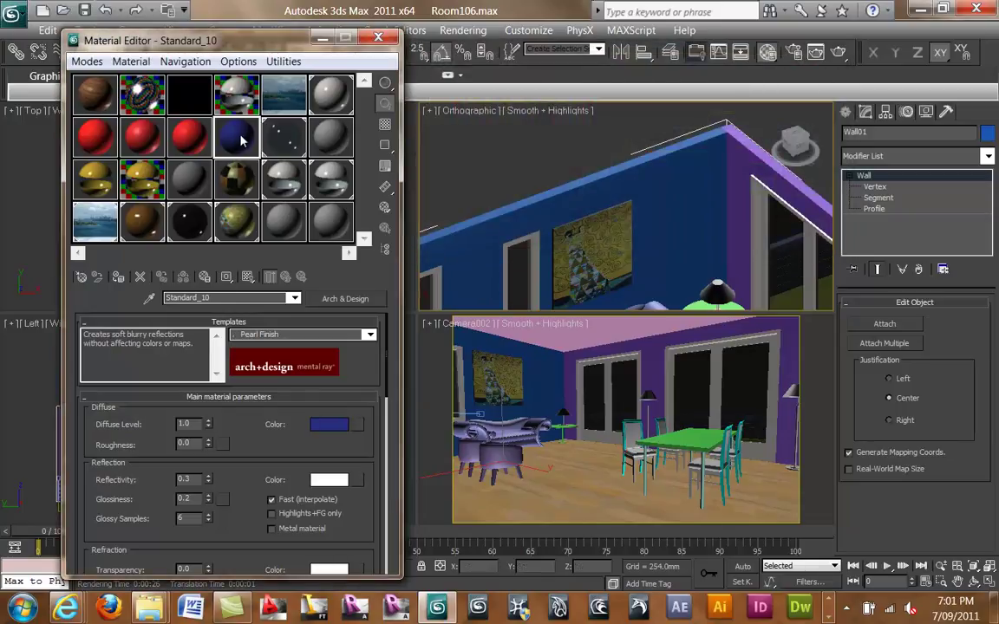
Assign the Standard_10 material to the selected wall Wall01.
alt+middle_drag(508, 199, 620, 184)
scroll(620, 184, down, 3)
alt+middle_drag(558, 168, 503, 173)
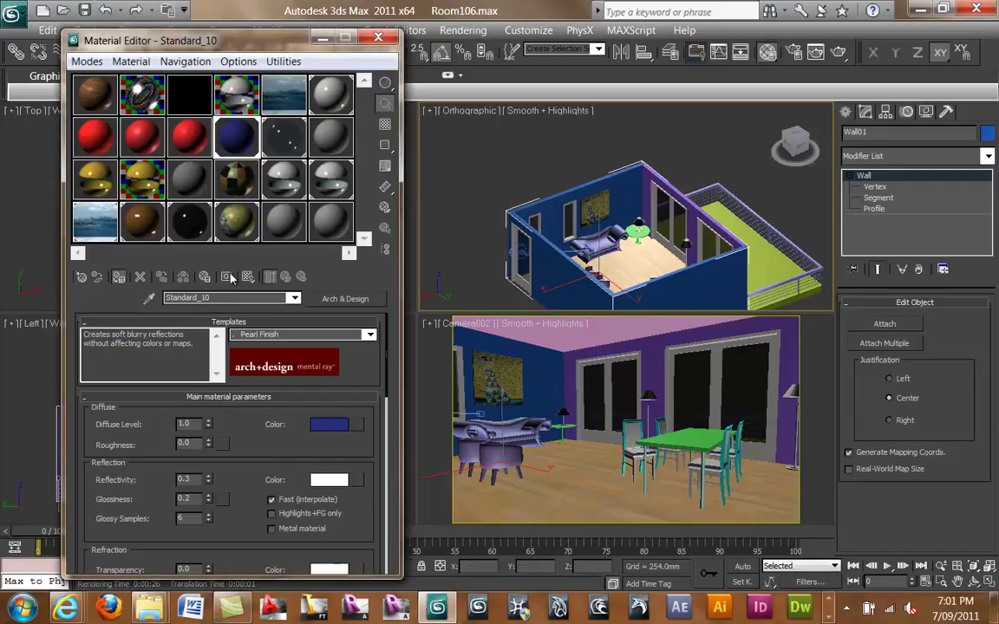
scroll(656, 206, up, 5)
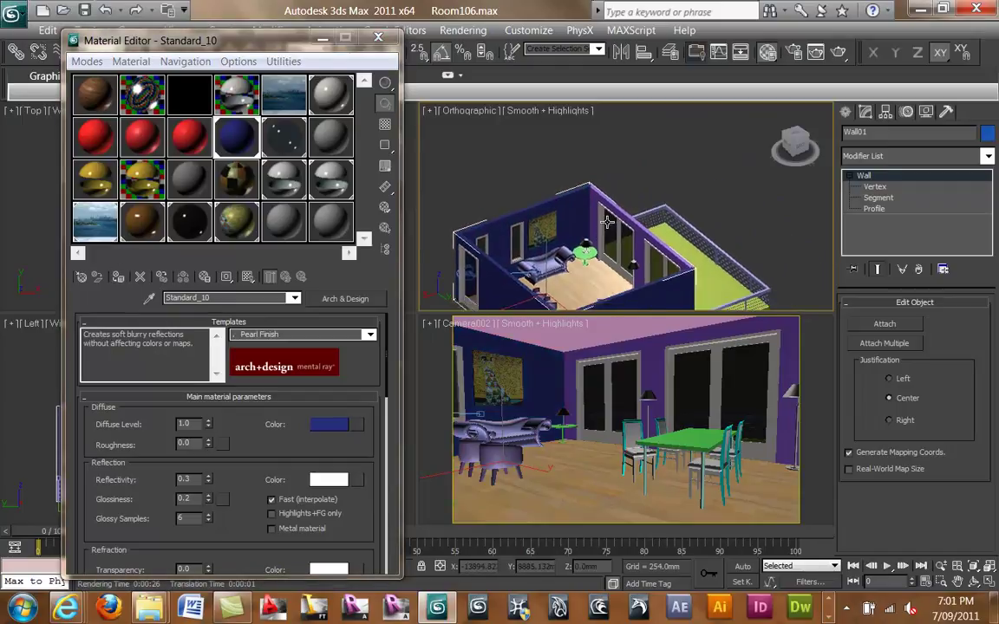
Select Wall002 and convert the unused Standard_12 material to Arch & Design.
click(572, 184)
scroll(607, 239, up, 3)
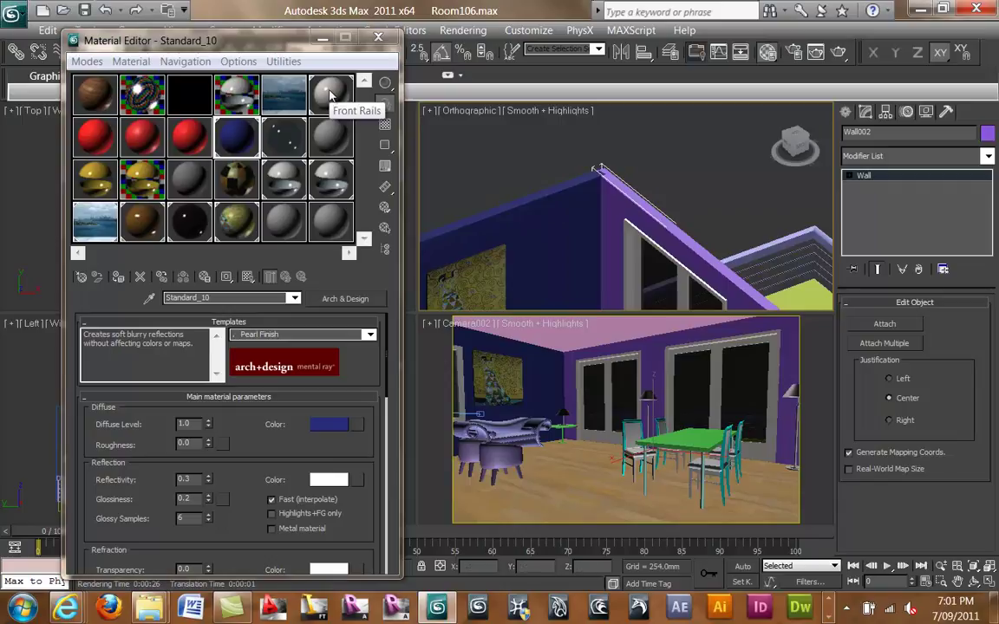
click(331, 134)
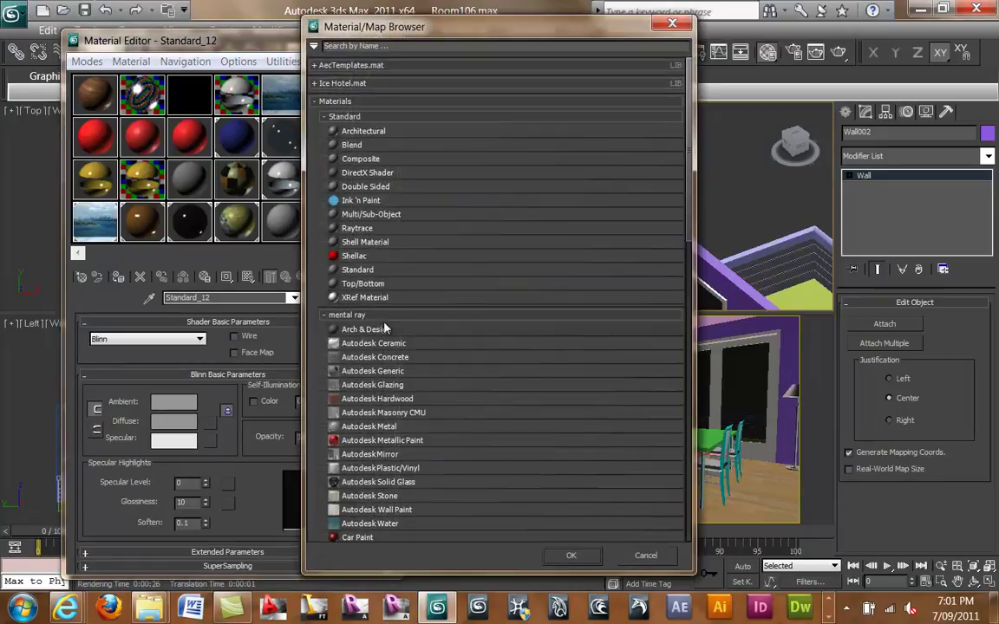
double_click(375, 331)
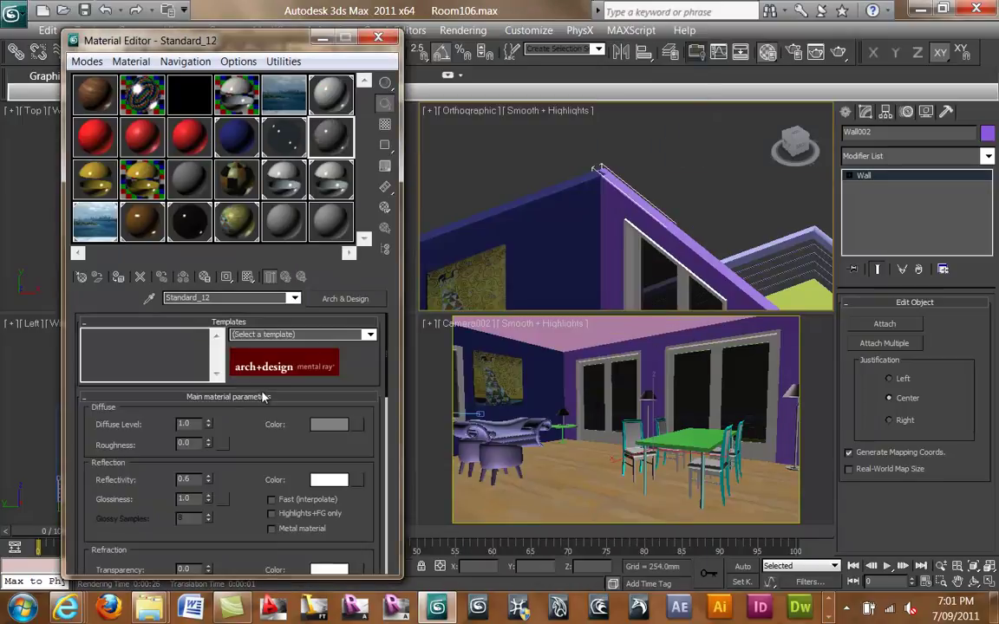
Set Standard_12's diffuse colour to a warm near-white with red 0.988, green 0.988 and blue 0.973.
click(330, 424)
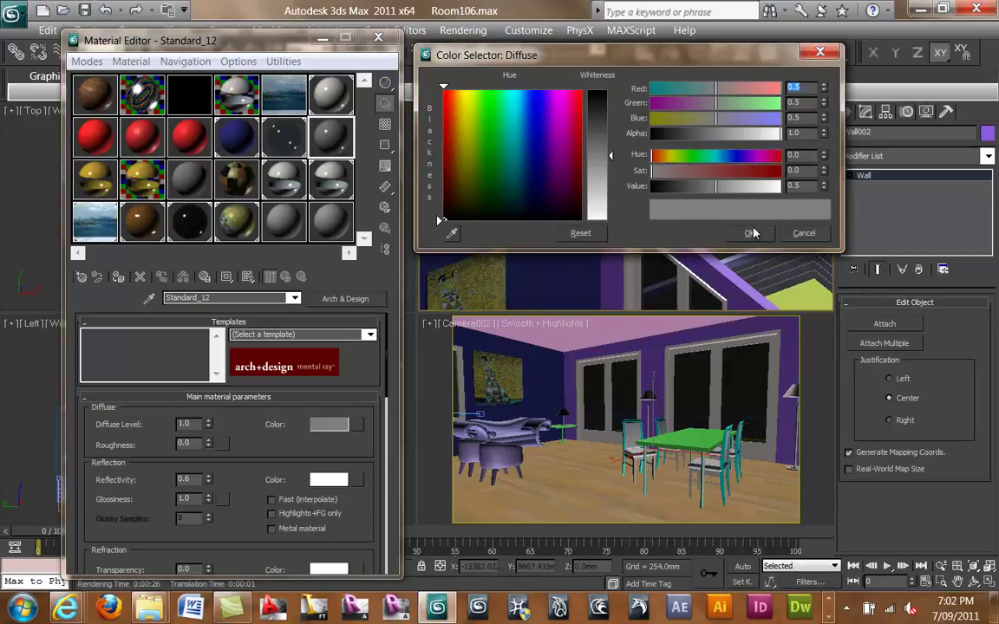
click(770, 185)
click(776, 185)
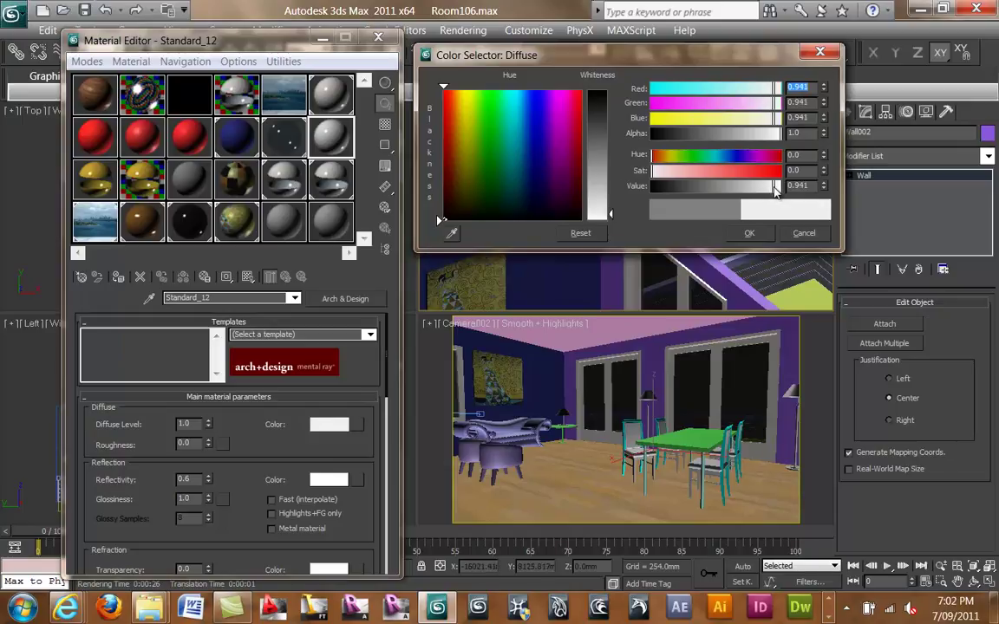
click(772, 123)
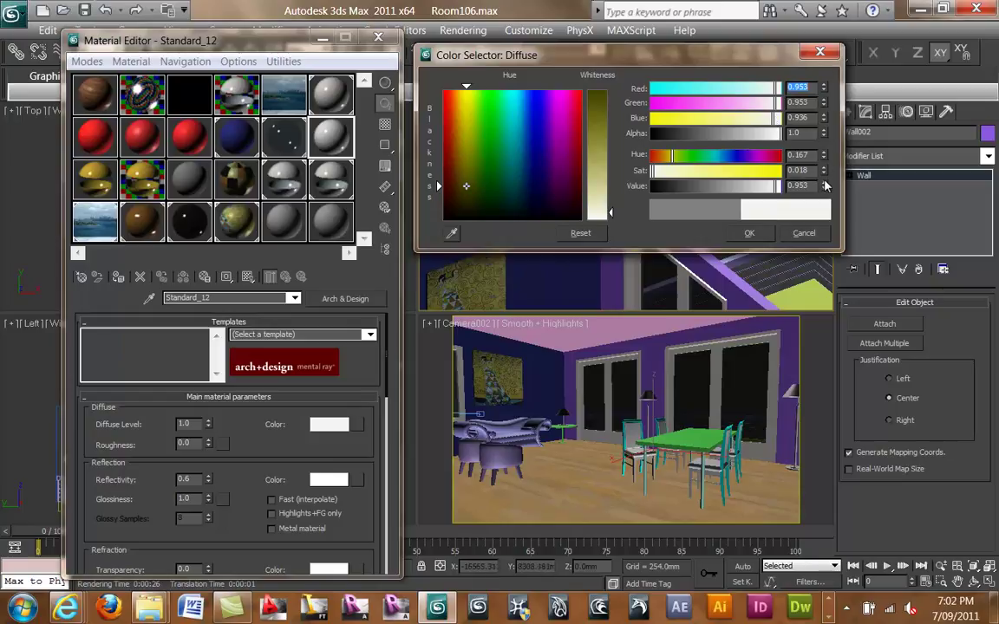
click(824, 184)
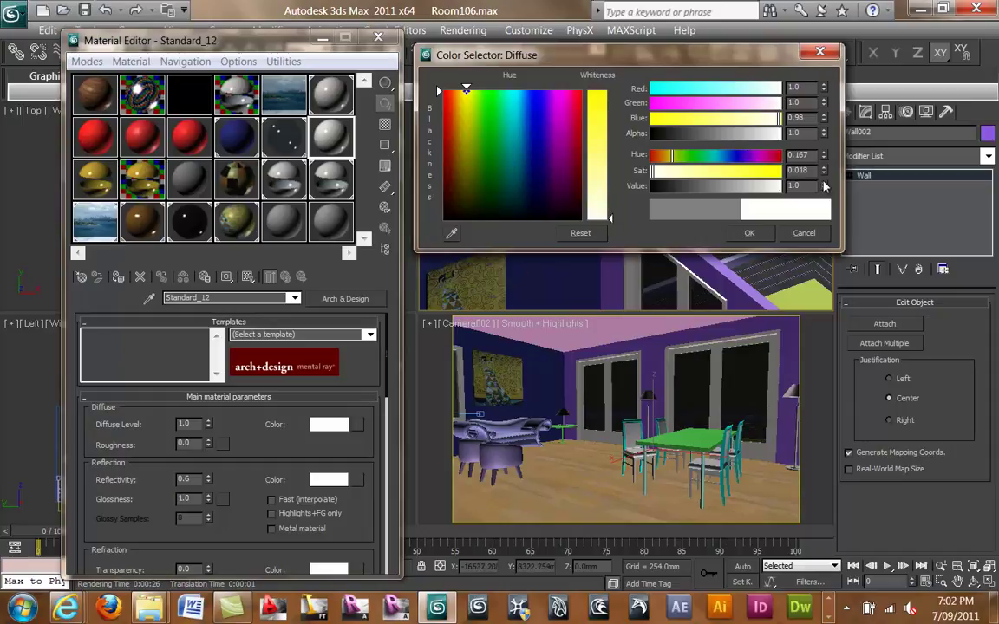
click(779, 186)
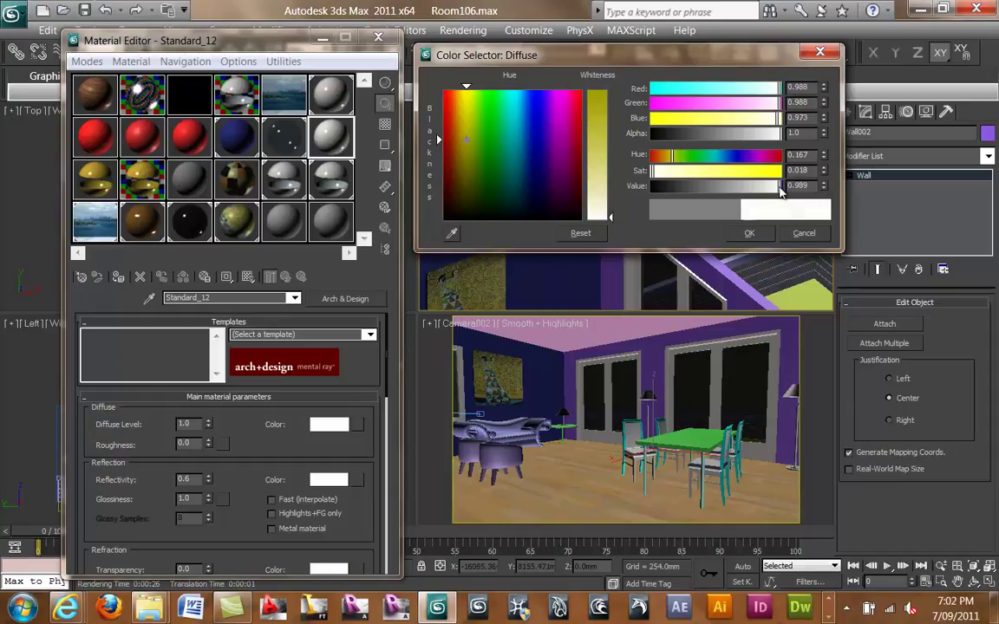
click(750, 232)
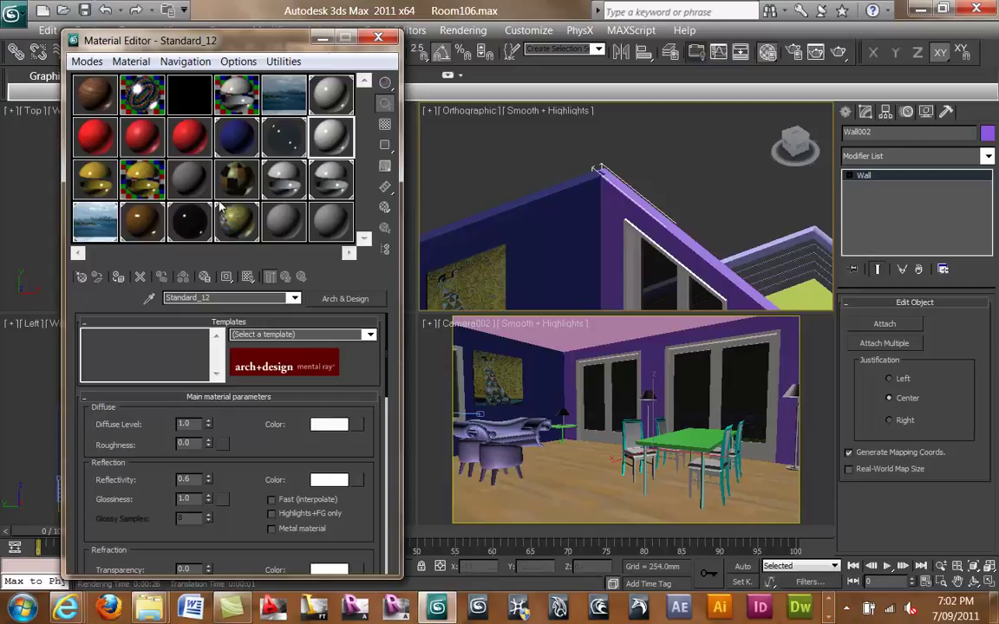
Apply the Pearl Finish template to Standard_12 and preview its sample enlarged against a checkered background.
click(370, 335)
click(370, 337)
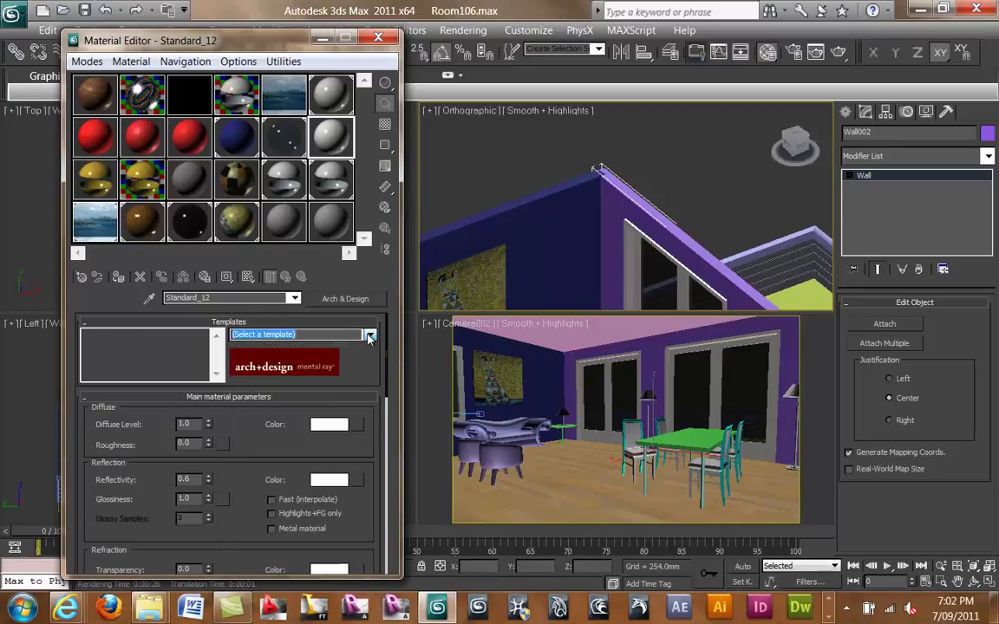
scroll(166, 403, down, 1)
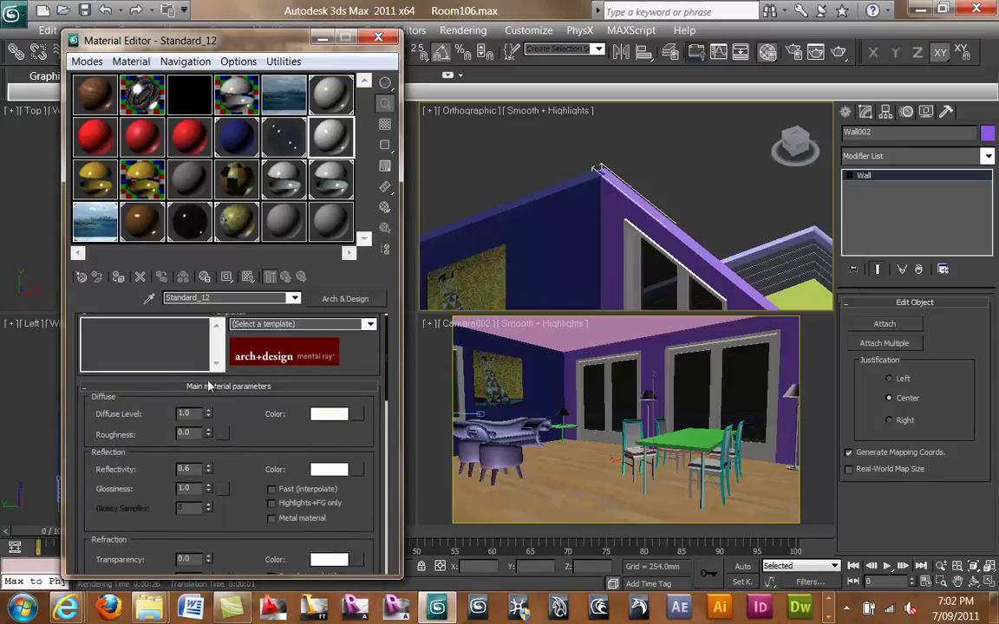
click(334, 324)
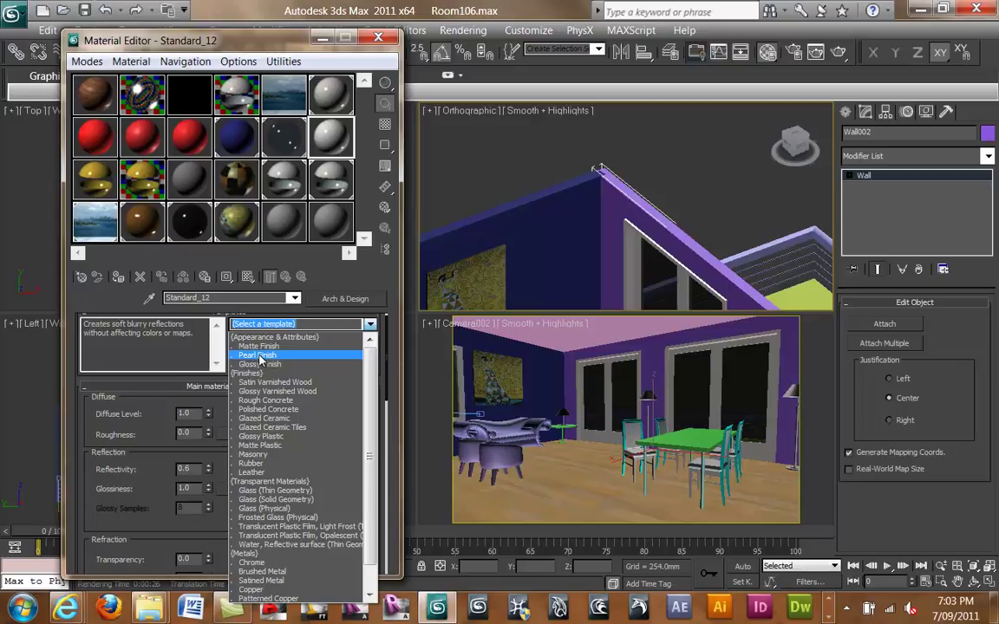
click(246, 355)
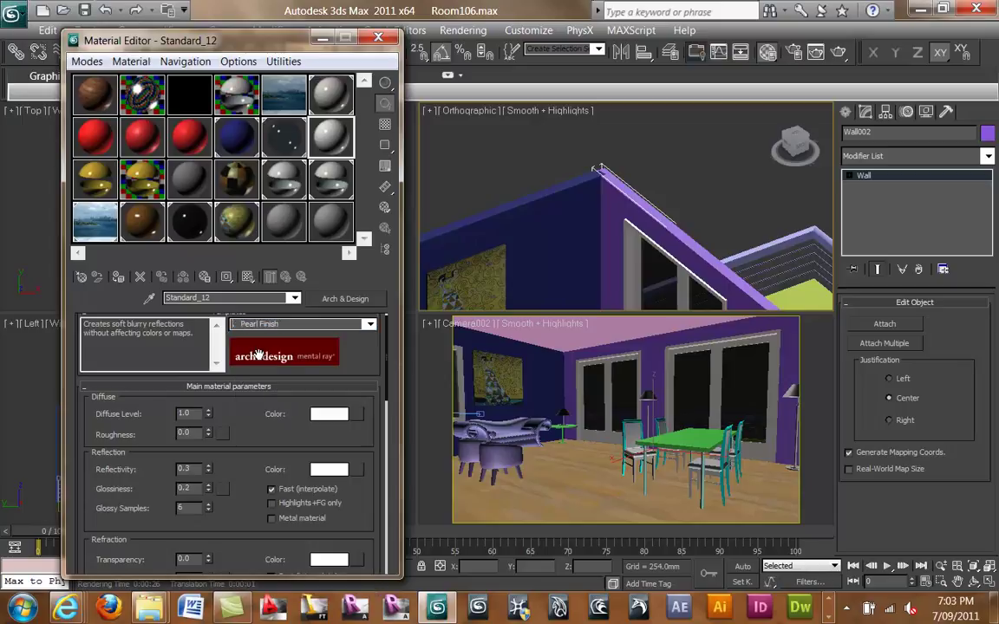
double_click(330, 135)
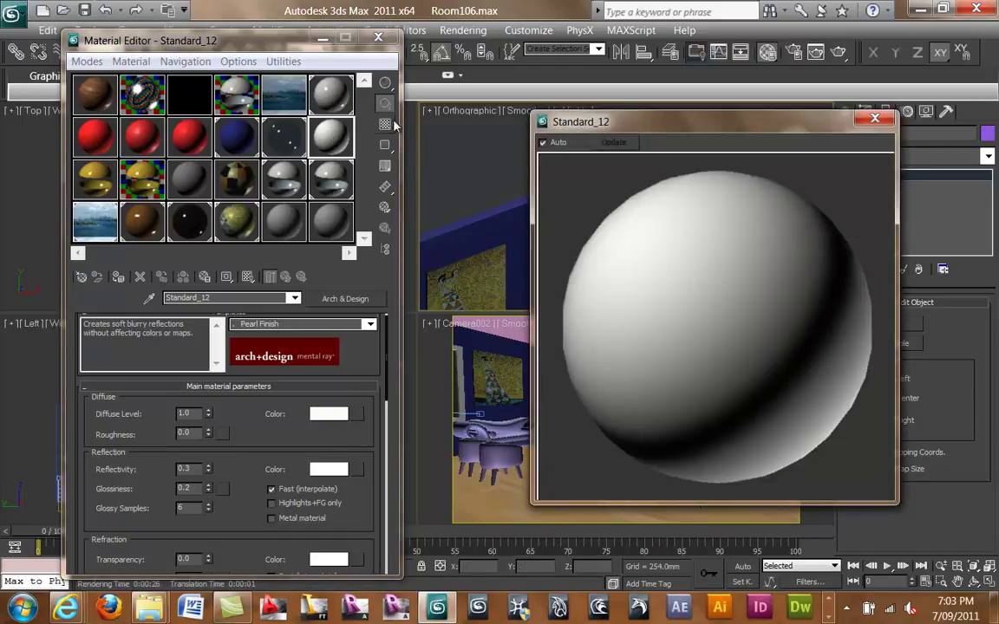
click(385, 124)
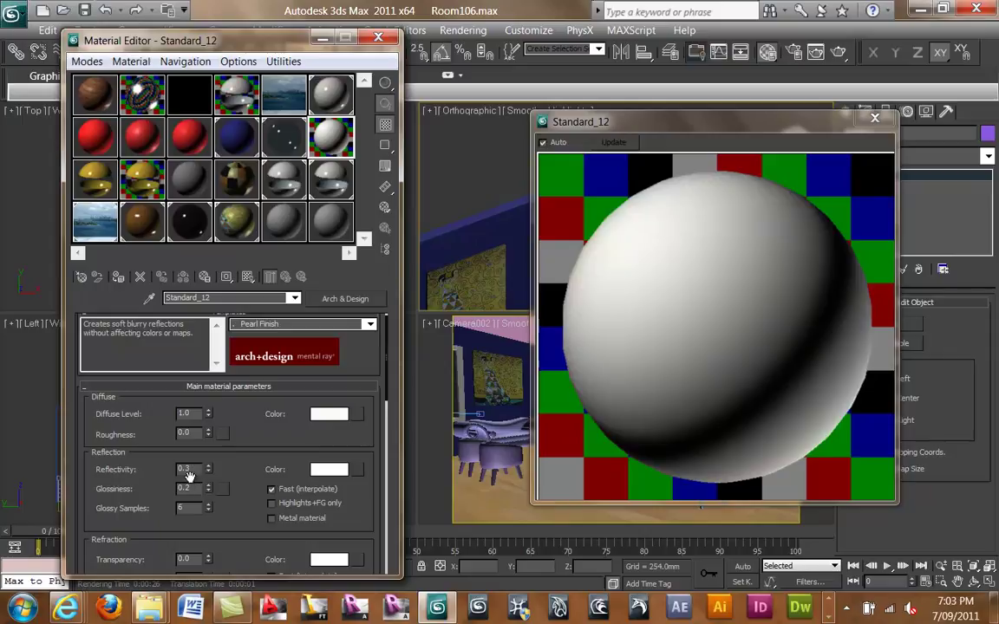
Try the Matte Finish and Glossy Finish templates on Standard_12 and return it to Pearl Finish.
click(368, 326)
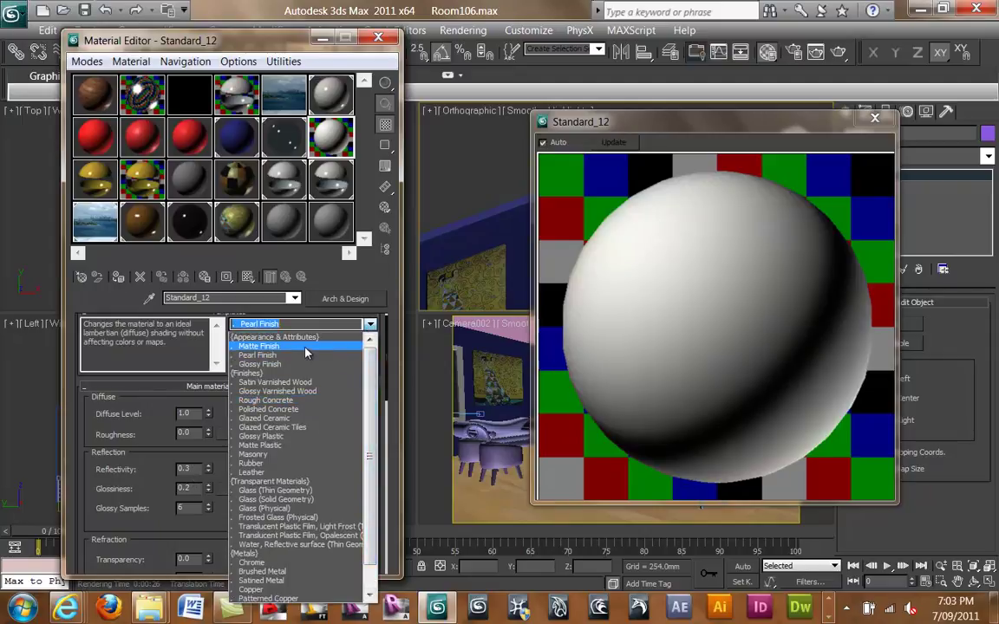
click(261, 345)
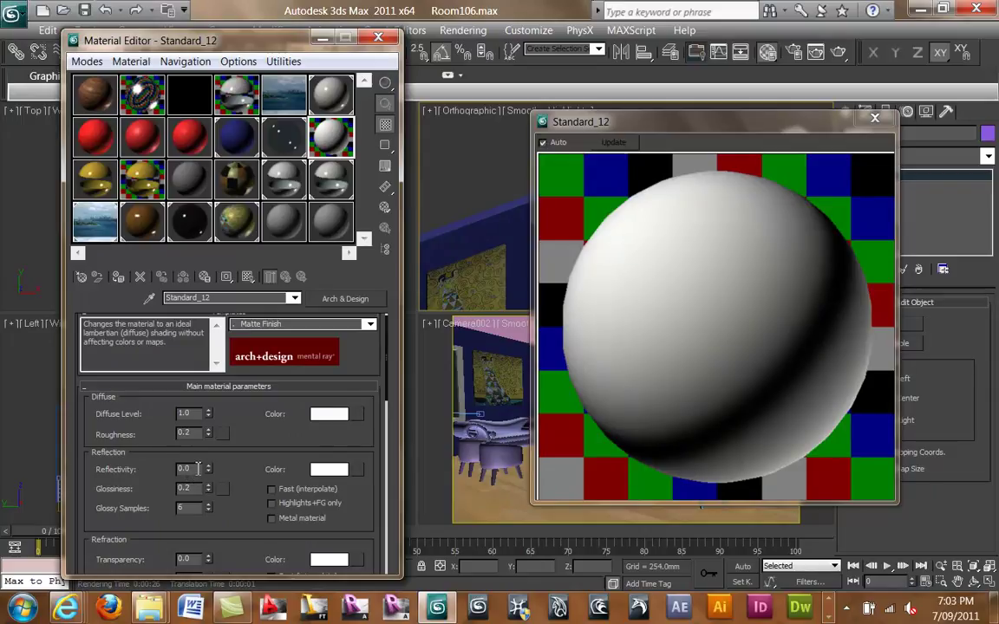
click(368, 325)
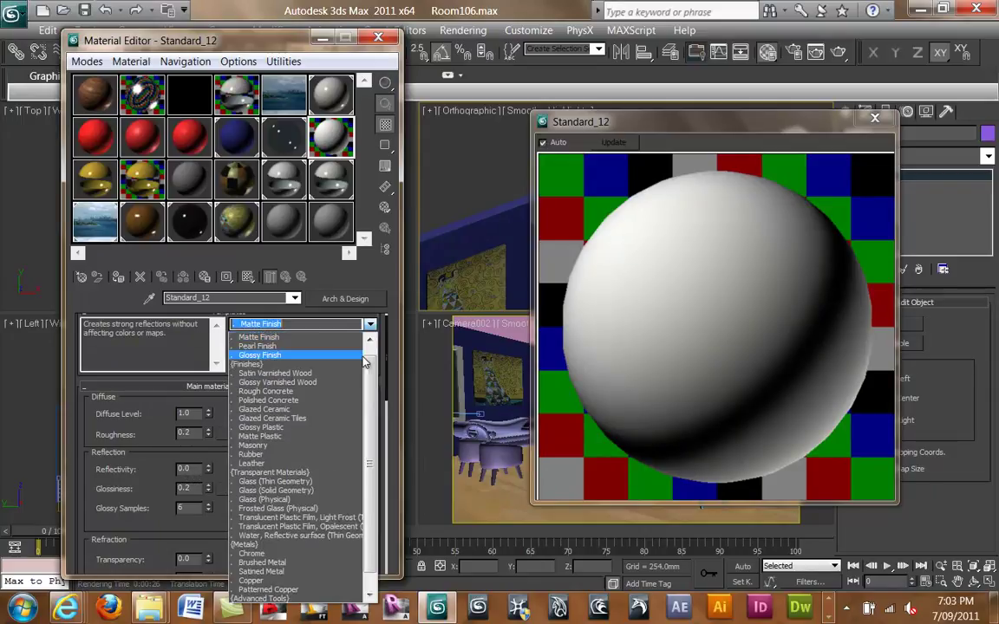
click(342, 364)
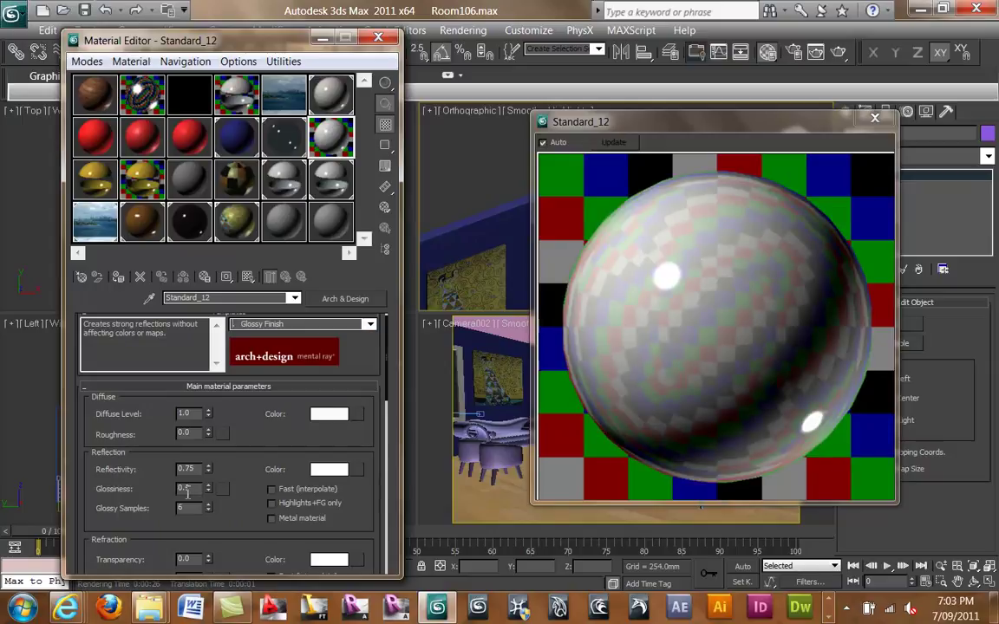
click(369, 324)
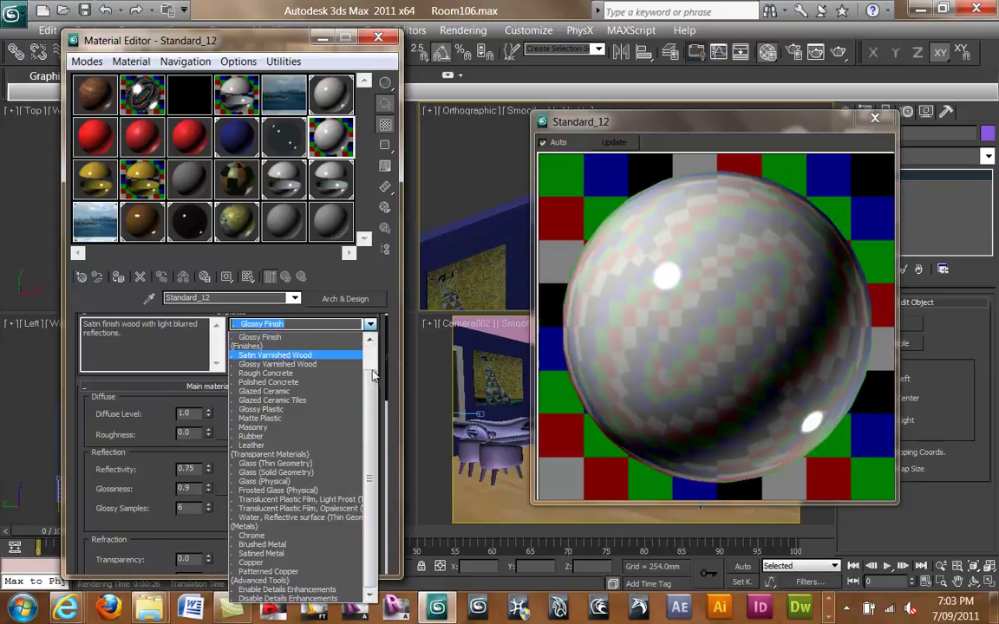
scroll(369, 389, up, 1)
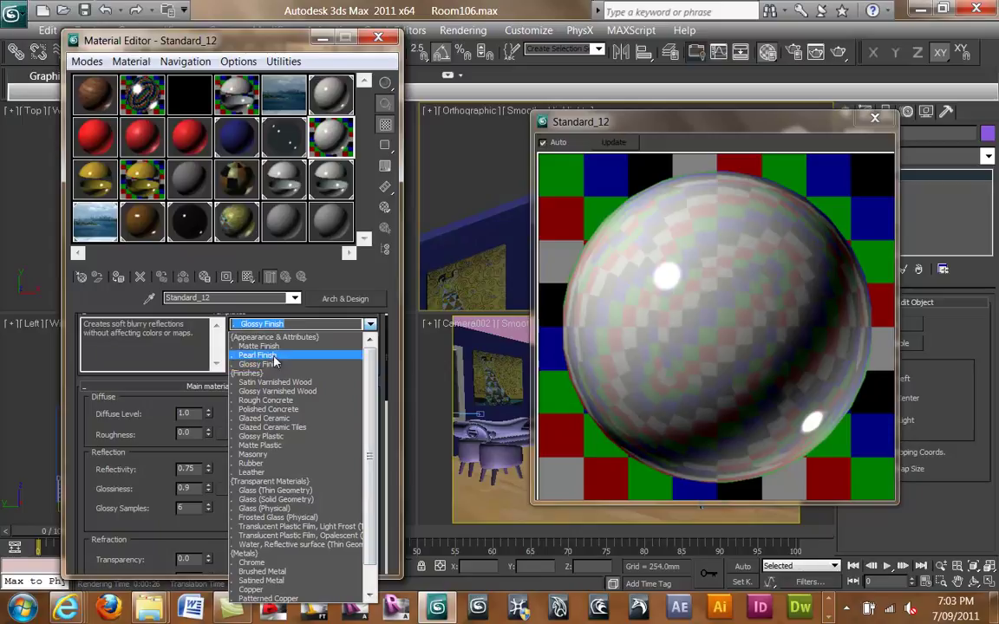
click(259, 356)
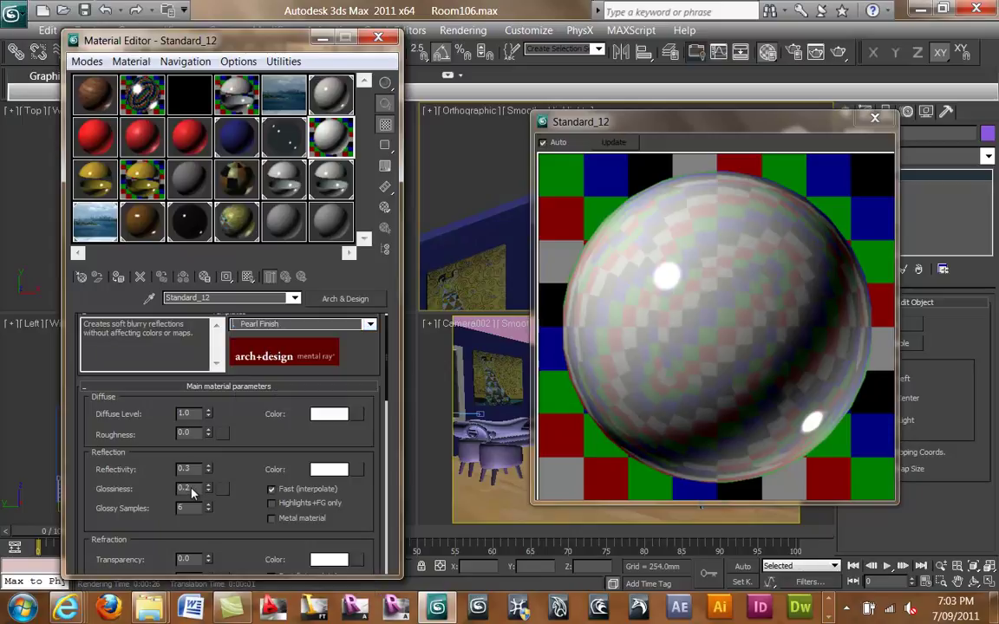
Set Standard_12's reflectivity to 0.44 and glossiness to 0.3, and close the enlarged sample preview.
drag(209, 469, 210, 458)
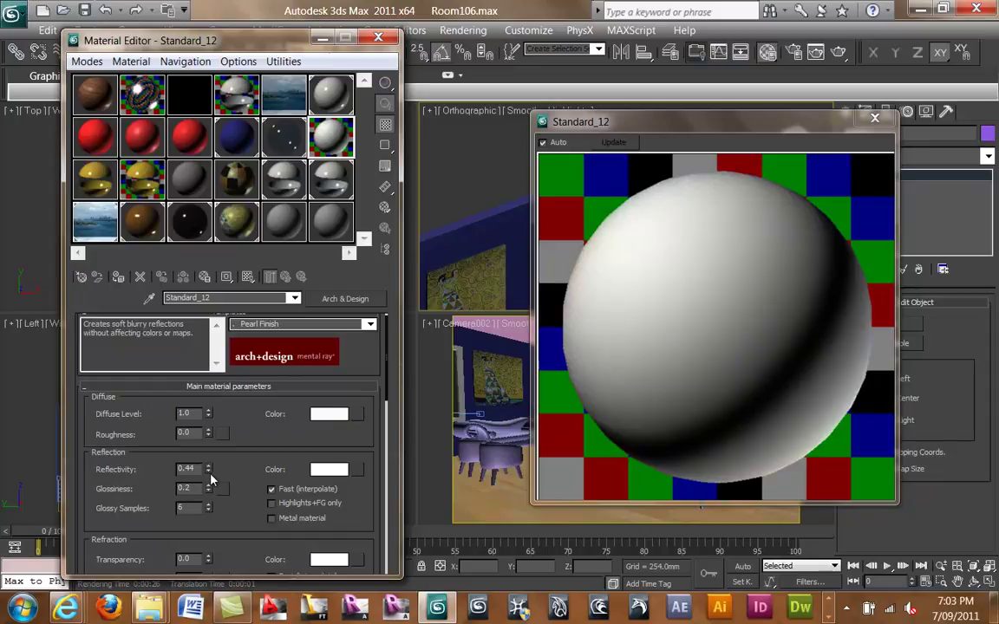
mouse_move(209, 484)
mouse_down()
mouse_move(210, 470)
mouse_move(207, 485)
mouse_up()
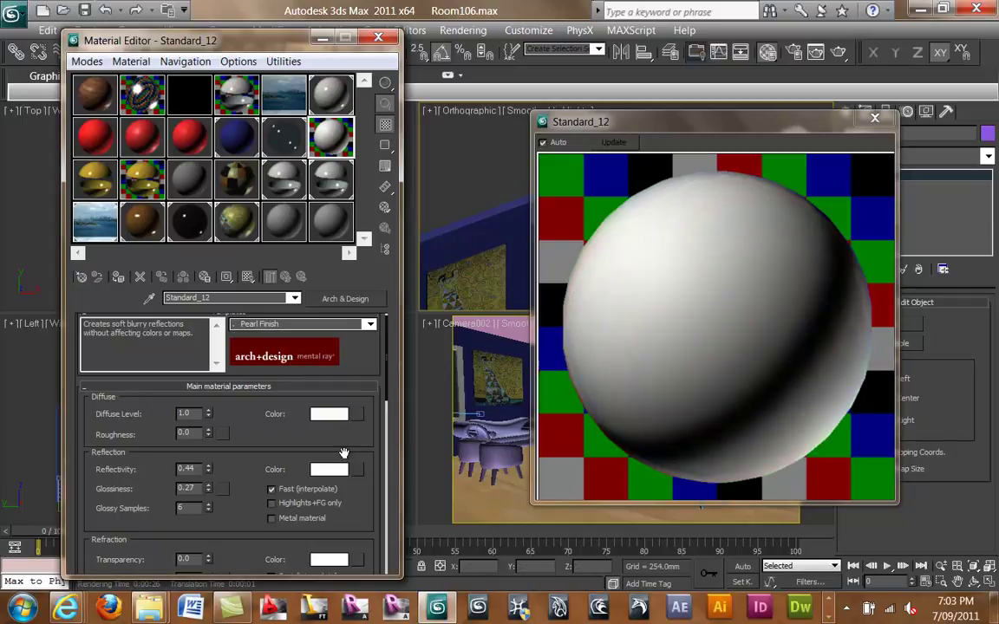
drag(207, 488, 208, 490)
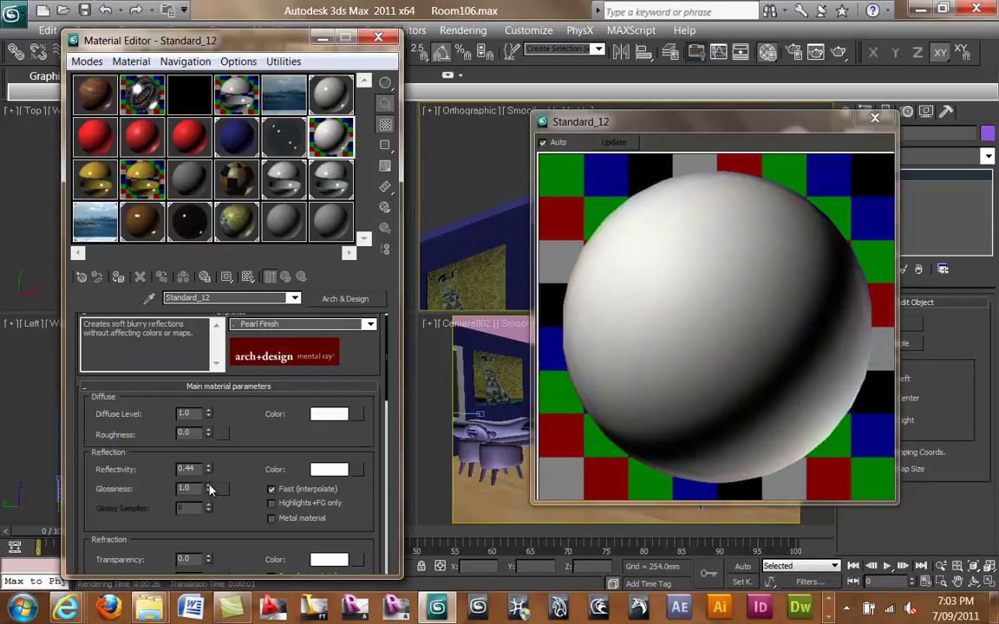
double_click(181, 490)
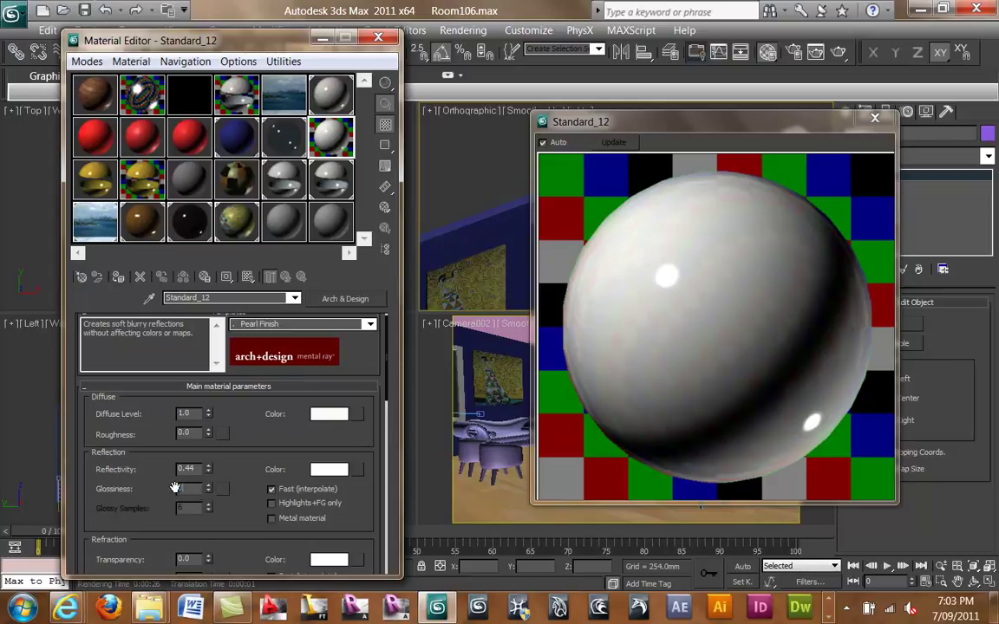
text(0.3)
key(Return)
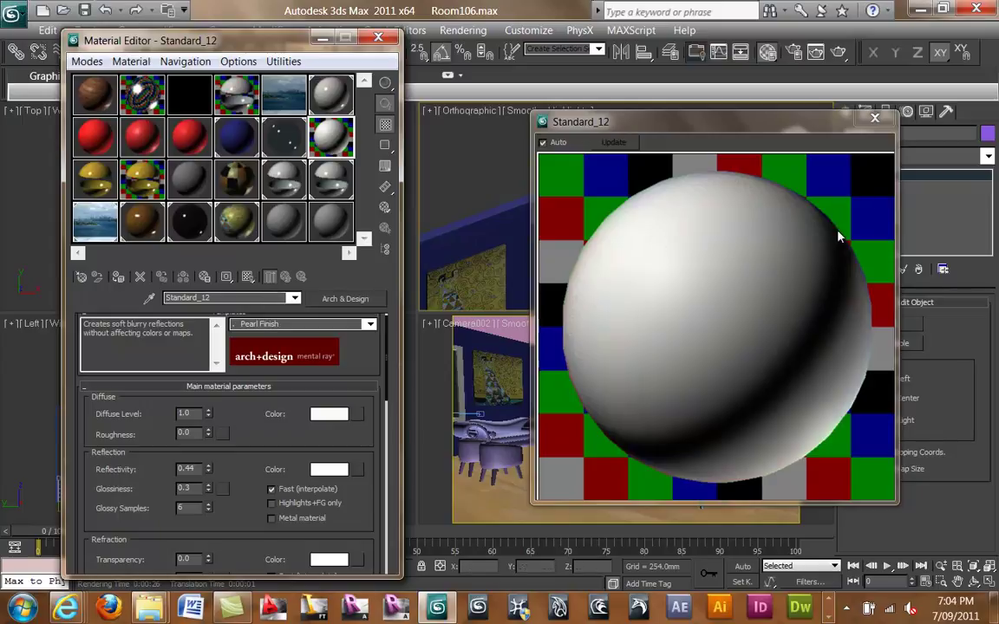
click(875, 117)
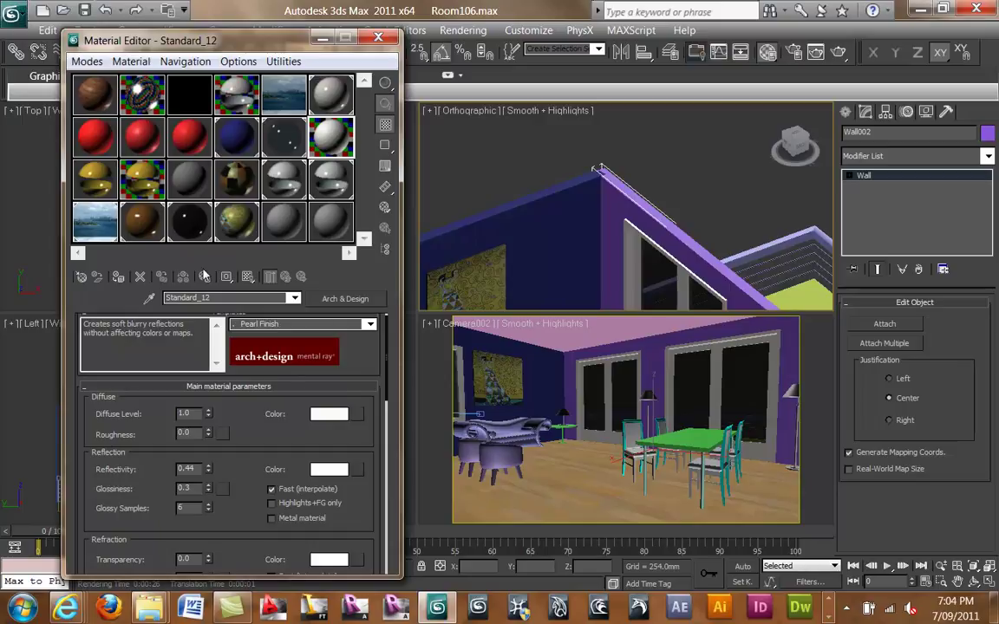
Apply the Enable Details Enhancements template to Standard_12 and assign the material to the selected wall Wall002.
click(371, 326)
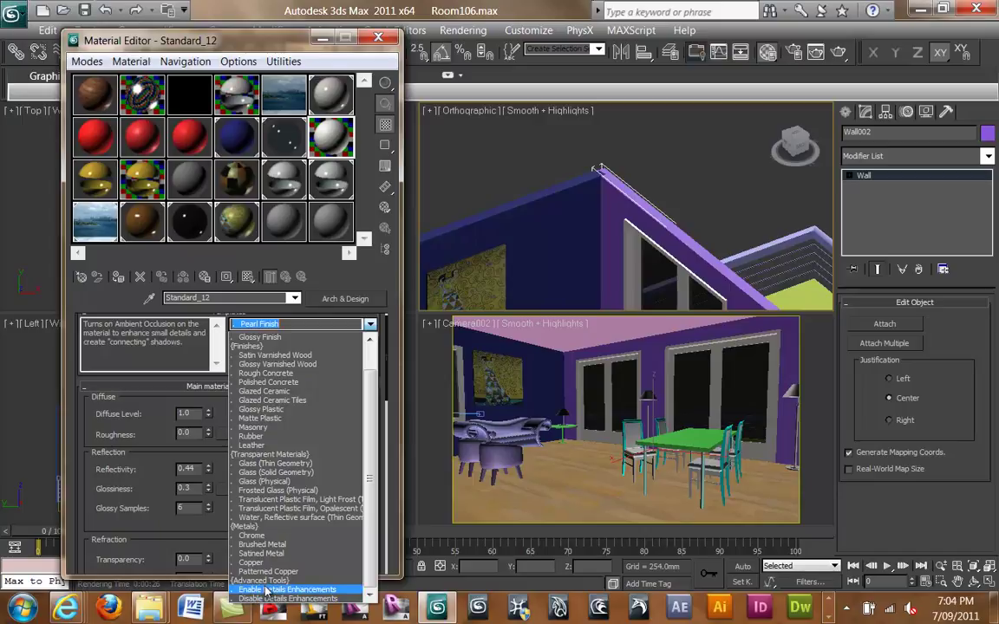
click(266, 590)
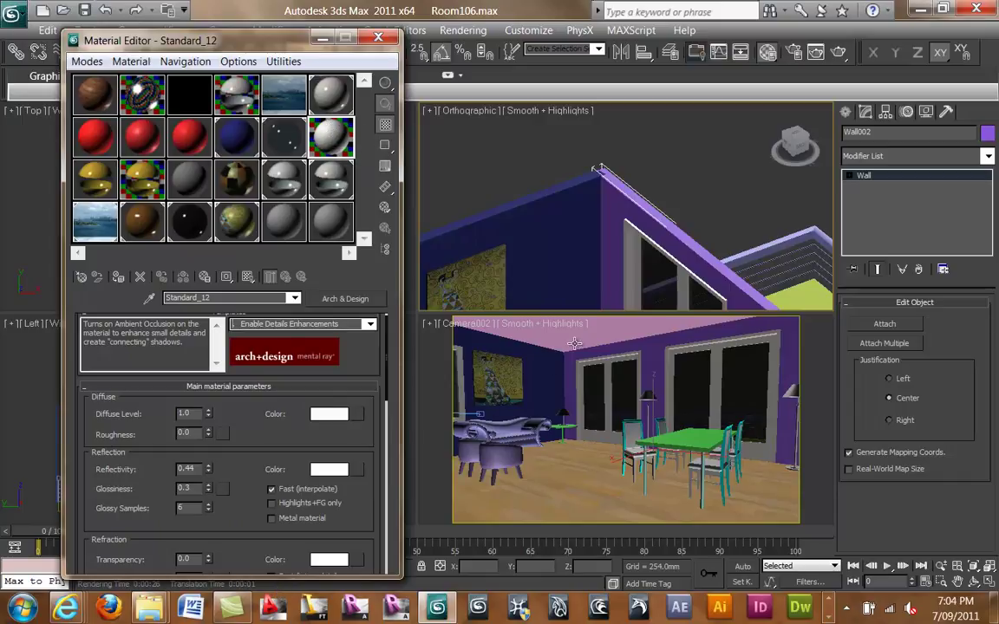
click(120, 277)
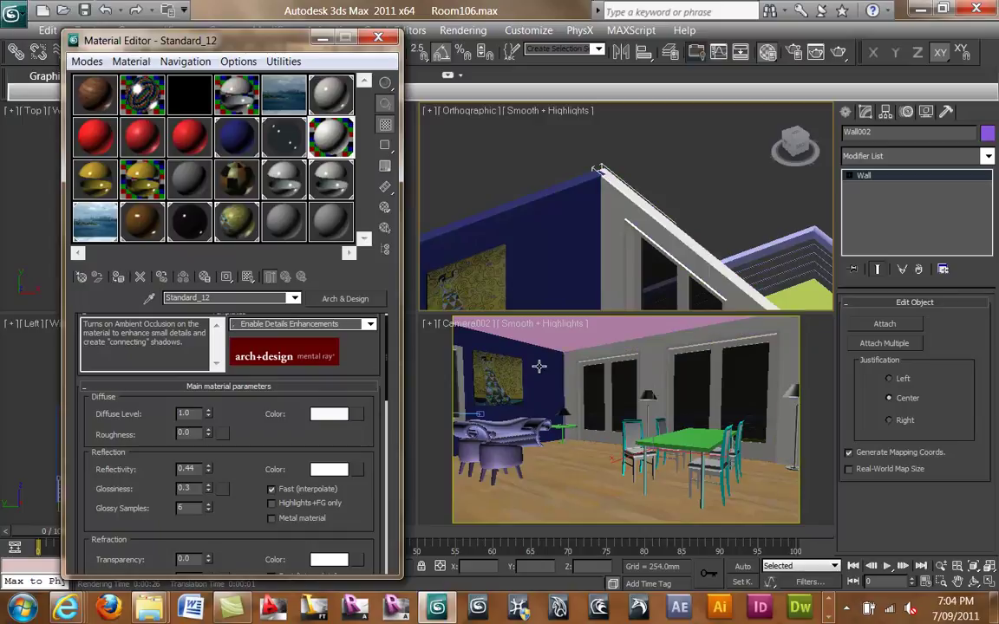
Apply the Enable Details Enhancements template to the blue wall material Standard_10.
click(232, 142)
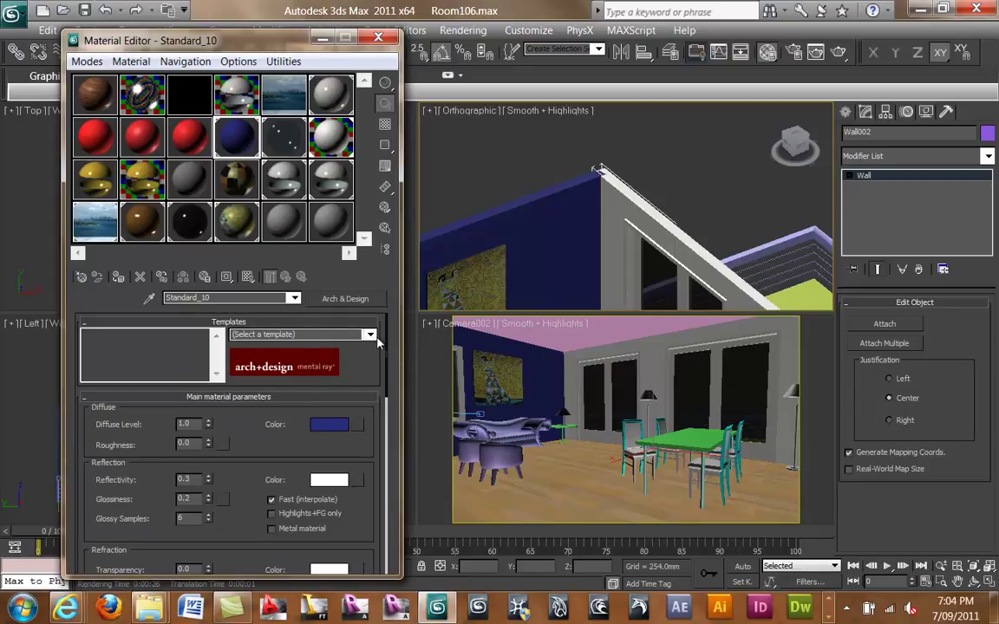
click(329, 333)
scroll(334, 384, down, 5)
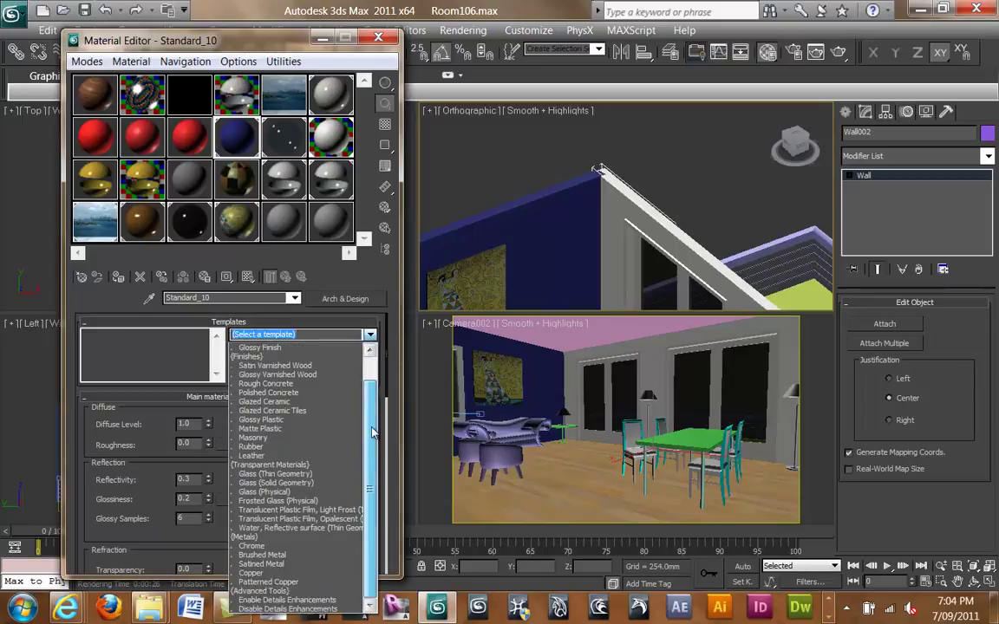
click(305, 601)
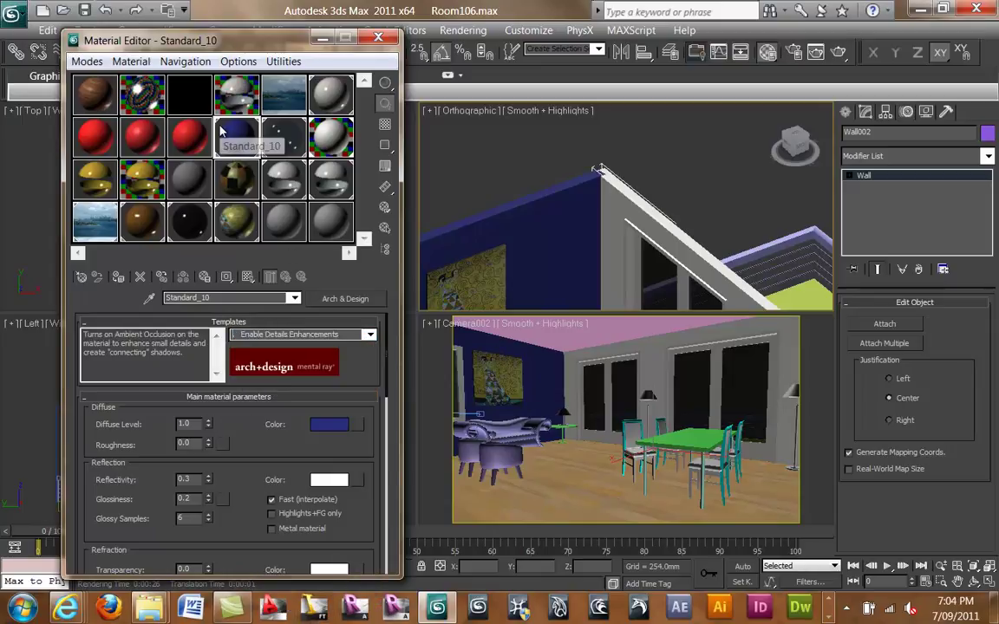
Apply the Enable Details Enhancements template to the wood material Standard_20 and check its enlarged sample preview.
click(142, 221)
scroll(118, 373, down, 10)
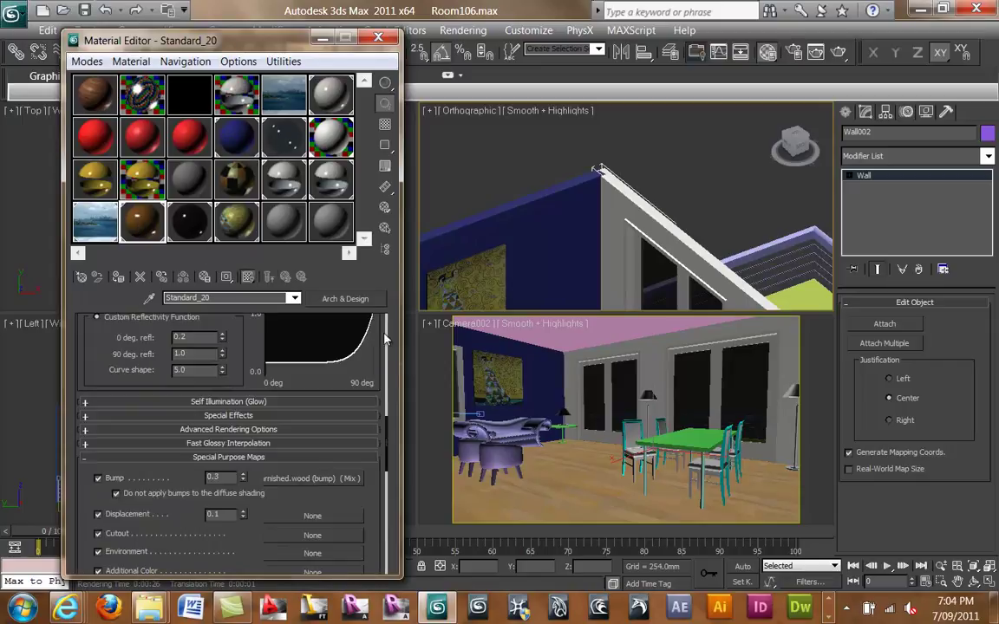
scroll(88, 347, up, 15)
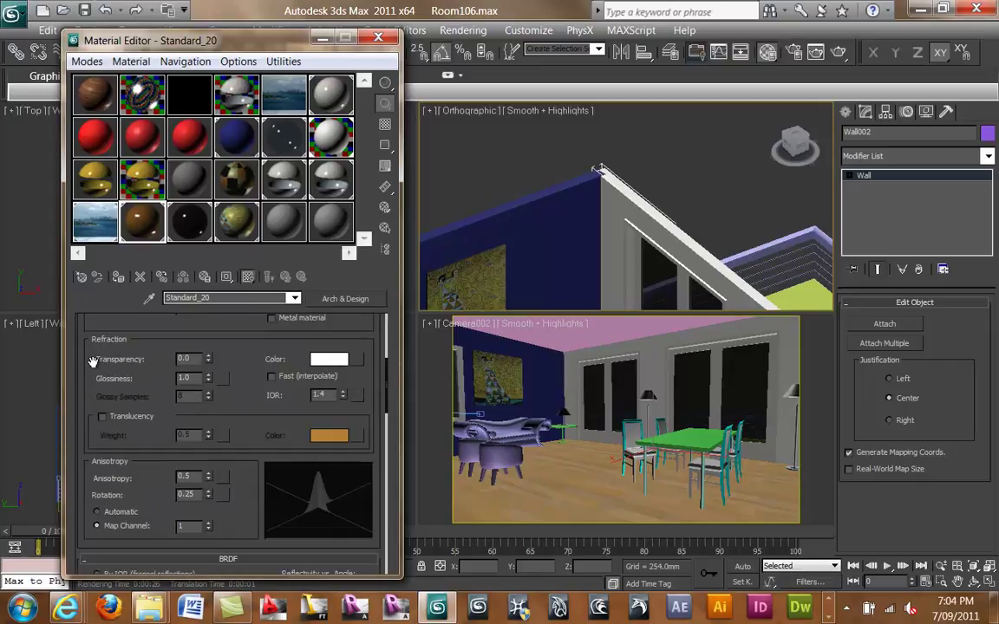
click(370, 334)
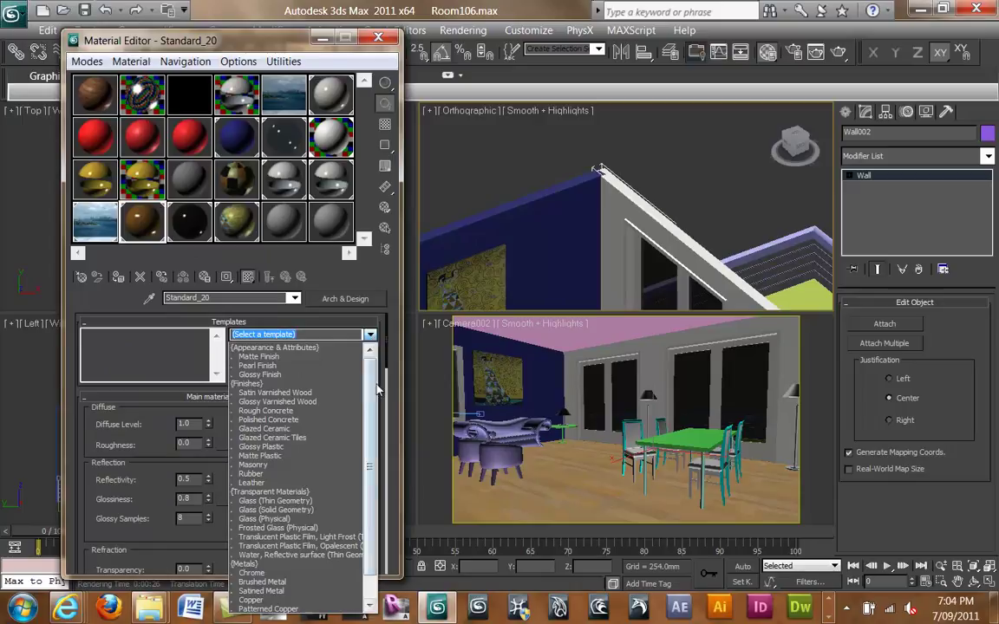
scroll(364, 442, down, 1)
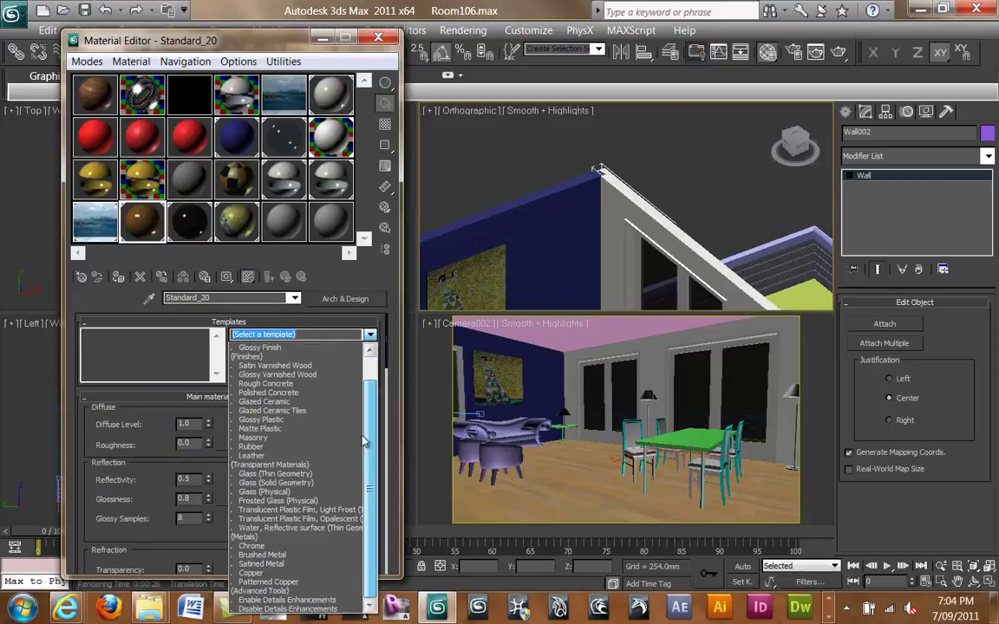
click(288, 599)
double_click(130, 213)
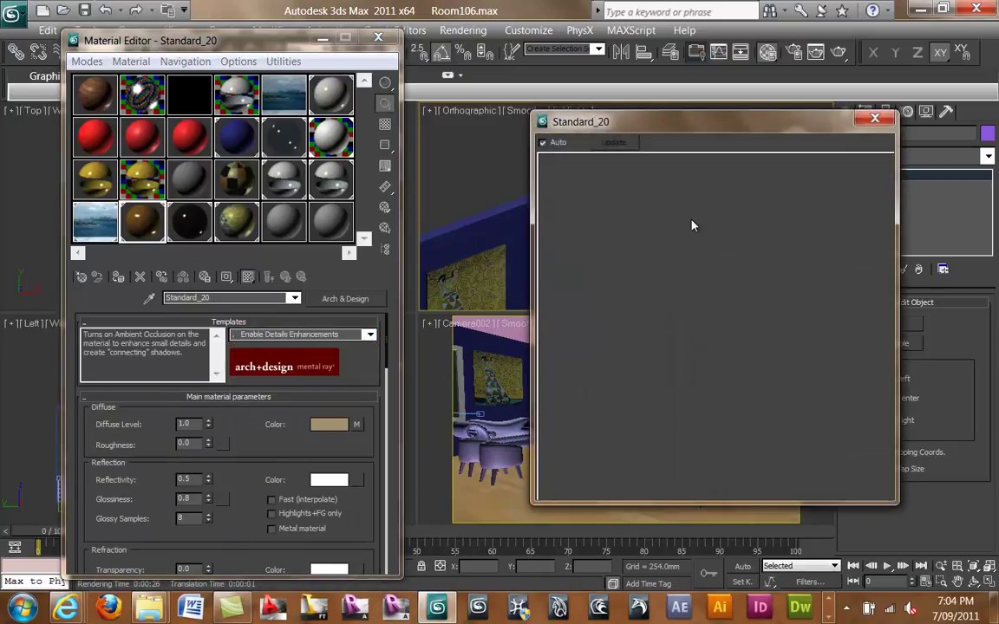
click(875, 118)
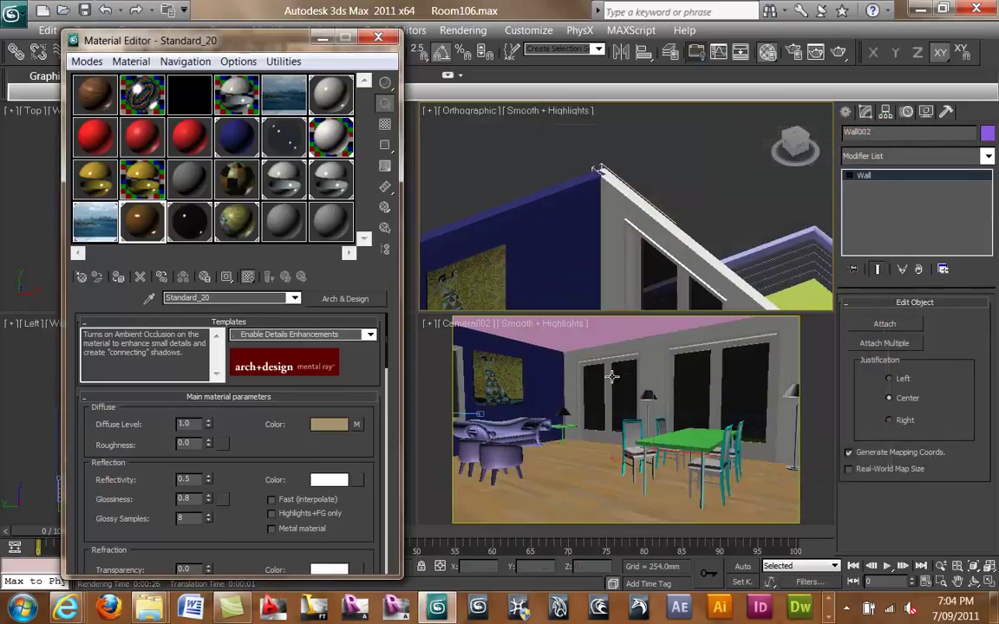
Render the Camera002 view to review the room's materials, and minimize the rendered frame when finished.
click(839, 53)
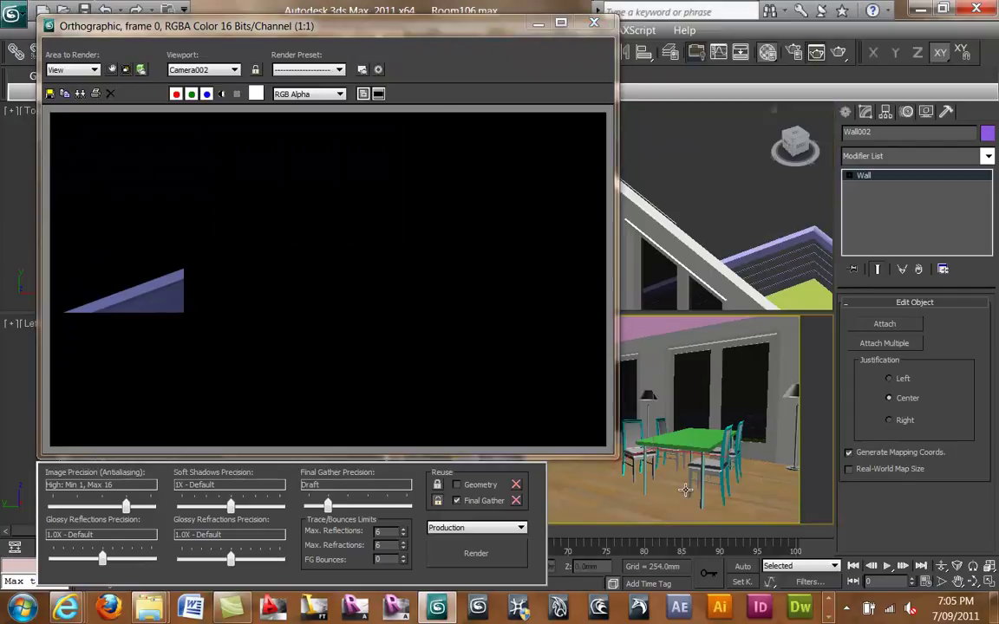
click(476, 552)
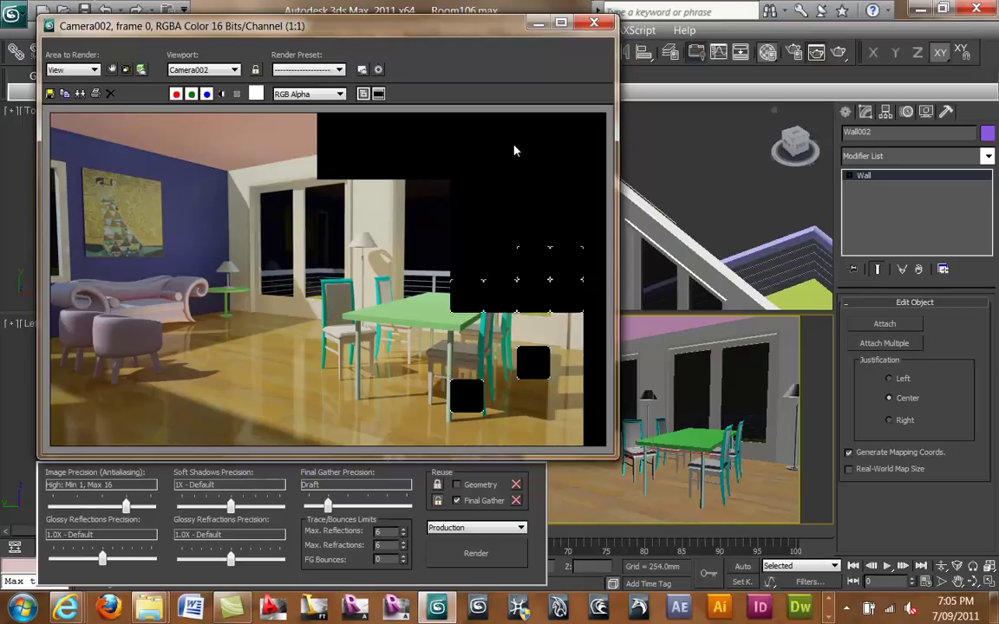
drag(492, 29, 846, 28)
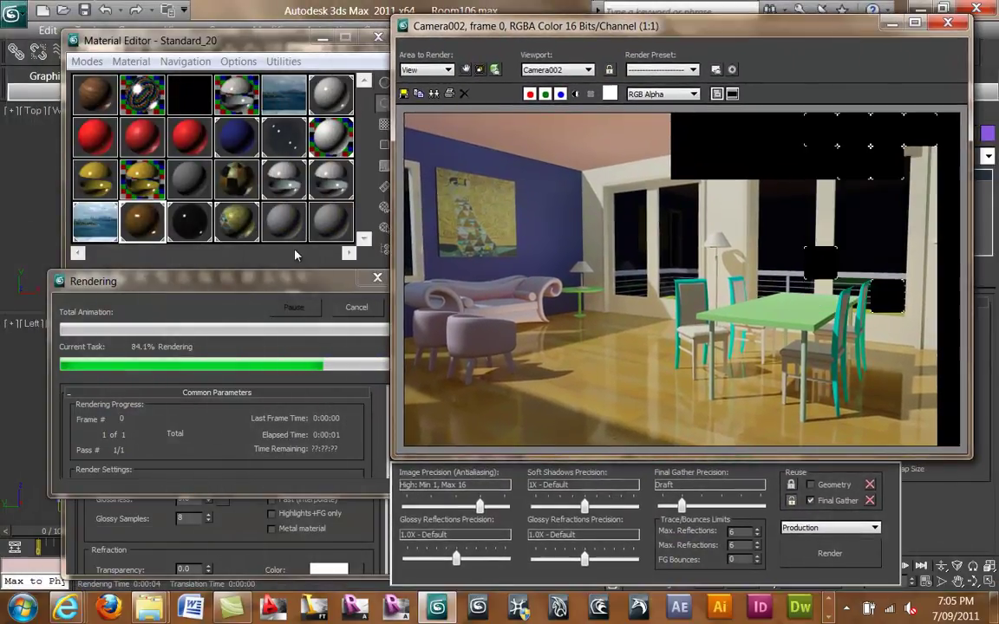
click(256, 297)
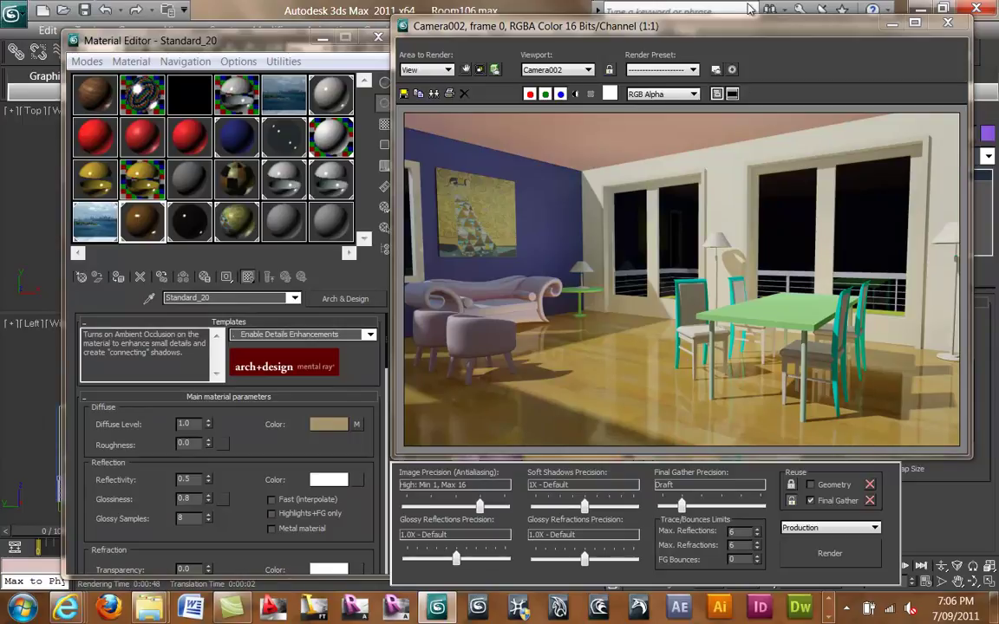
drag(696, 22, 417, 26)
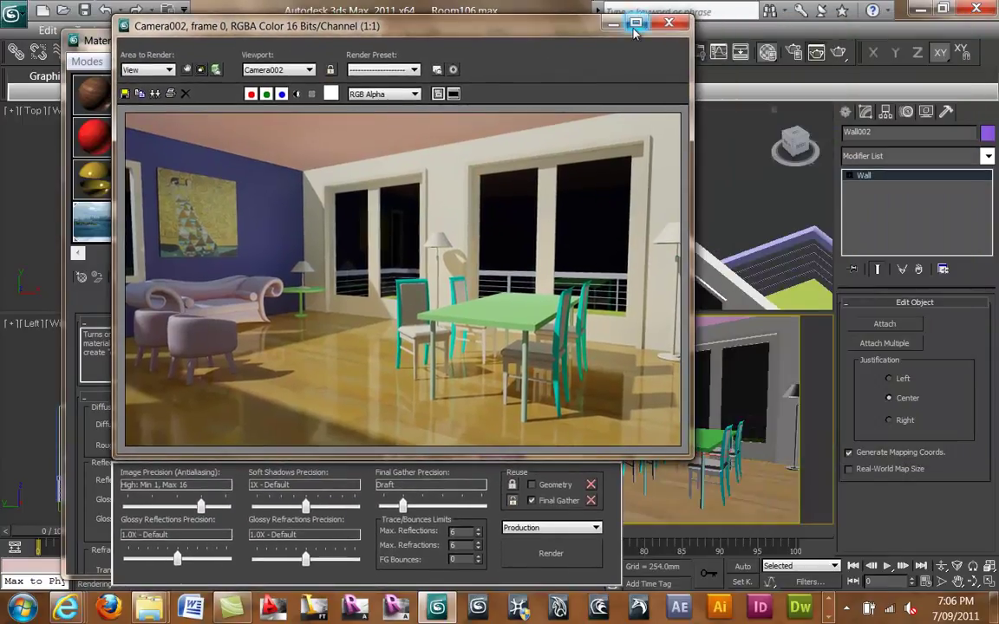
click(613, 24)
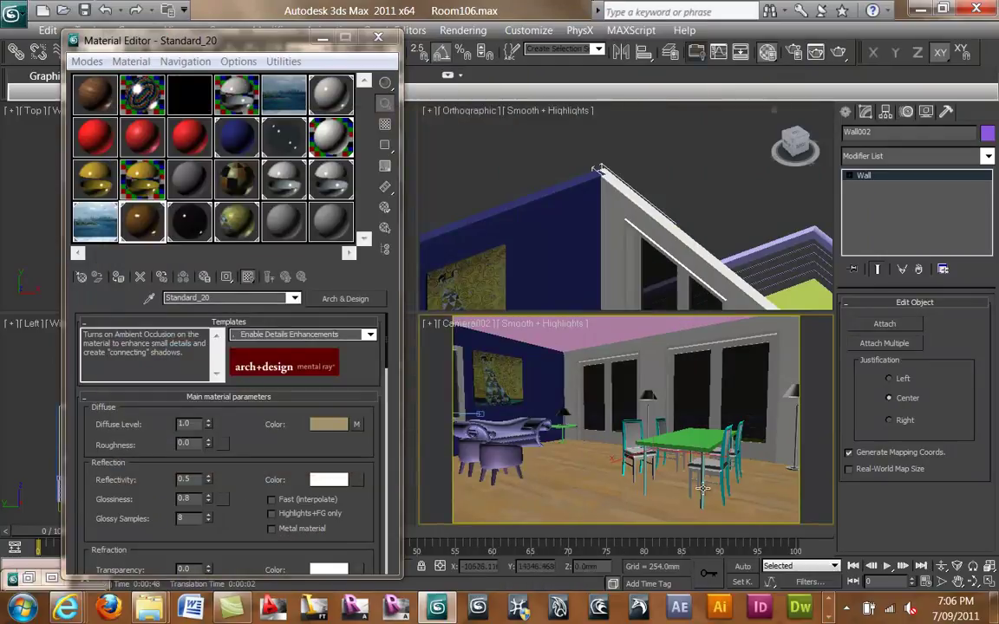
Select the dining table Table-Dining and isolate it from the rest of the scene.
click(701, 443)
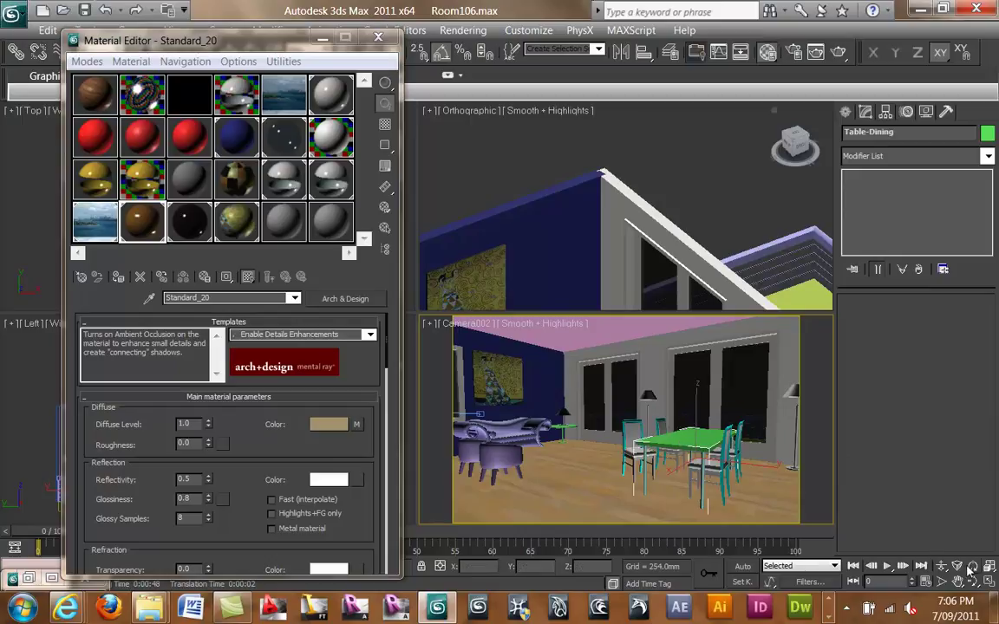
click(989, 583)
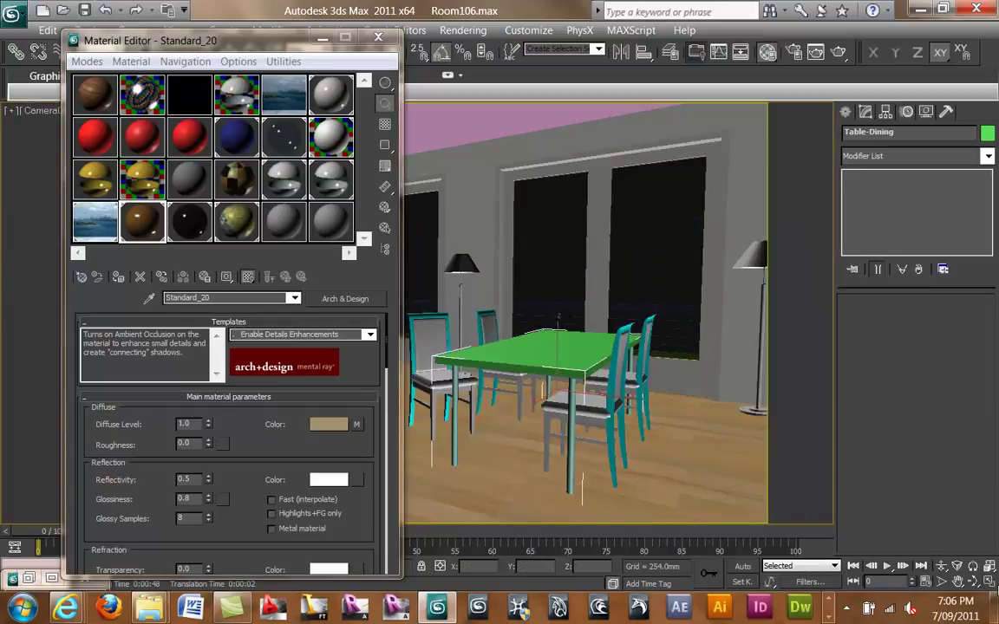
key(alt+w)
scroll(512, 221, down, 10)
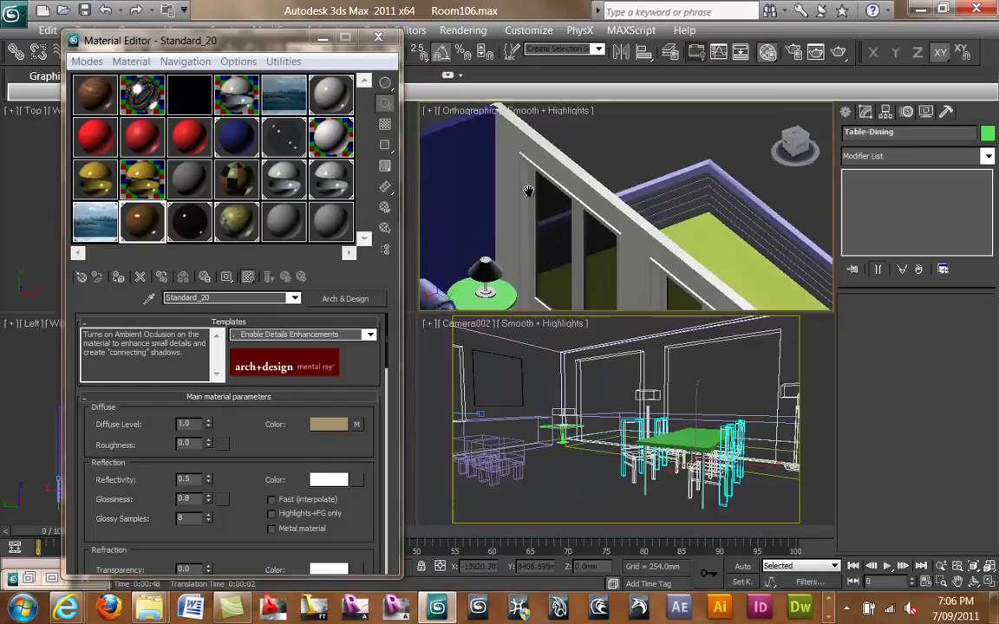
middle_drag(532, 199, 554, 183)
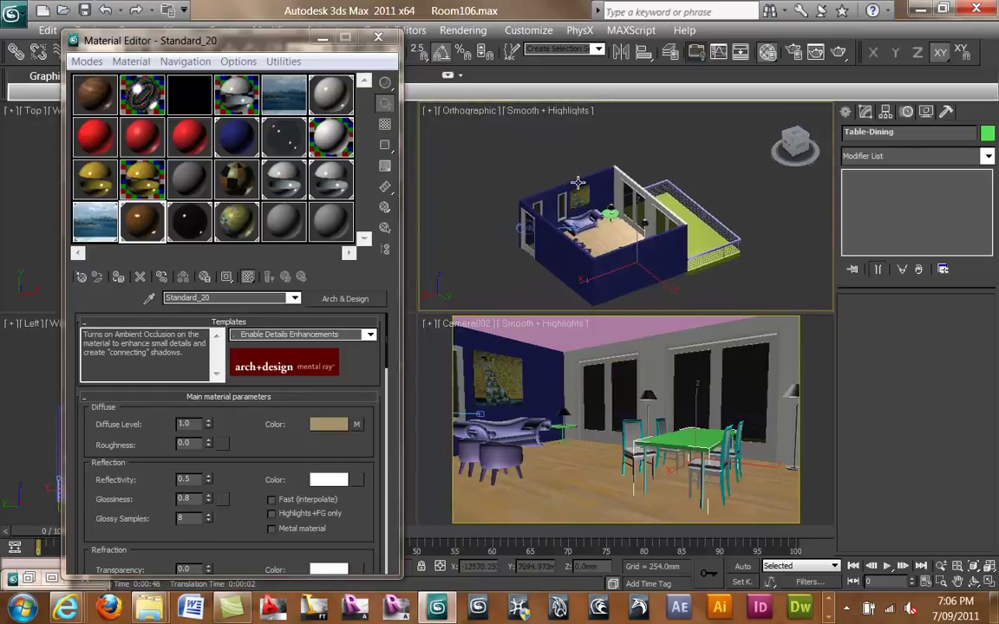
alt+middle_drag(538, 236, 692, 252)
scroll(633, 241, up, 5)
middle_drag(611, 236, 586, 163)
scroll(607, 223, up, 3)
middle_drag(605, 220, 607, 223)
scroll(608, 223, up, 2)
scroll(599, 221, up, 1)
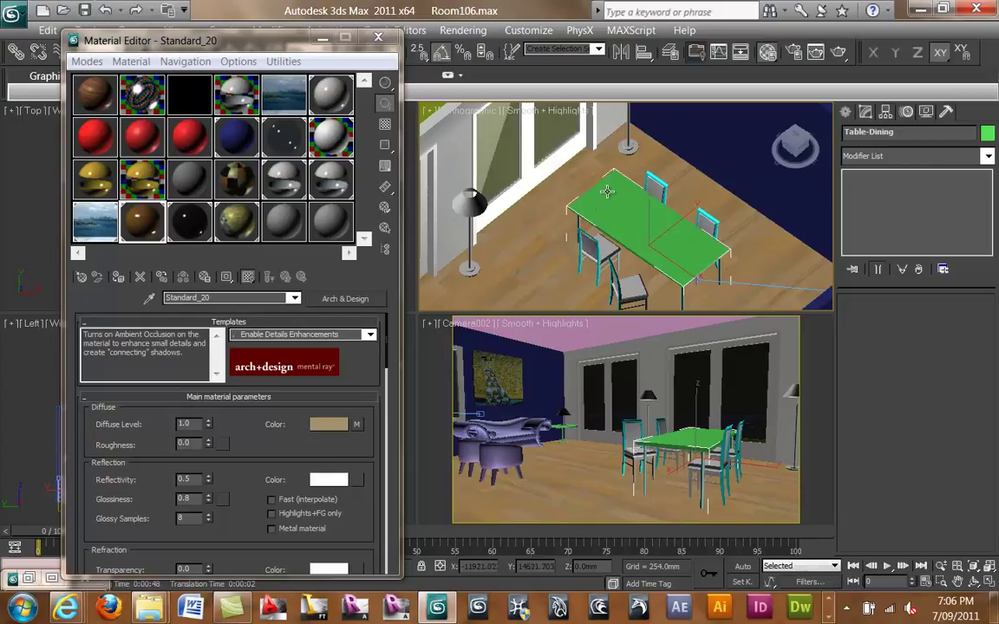
right_click(557, 185)
click(646, 51)
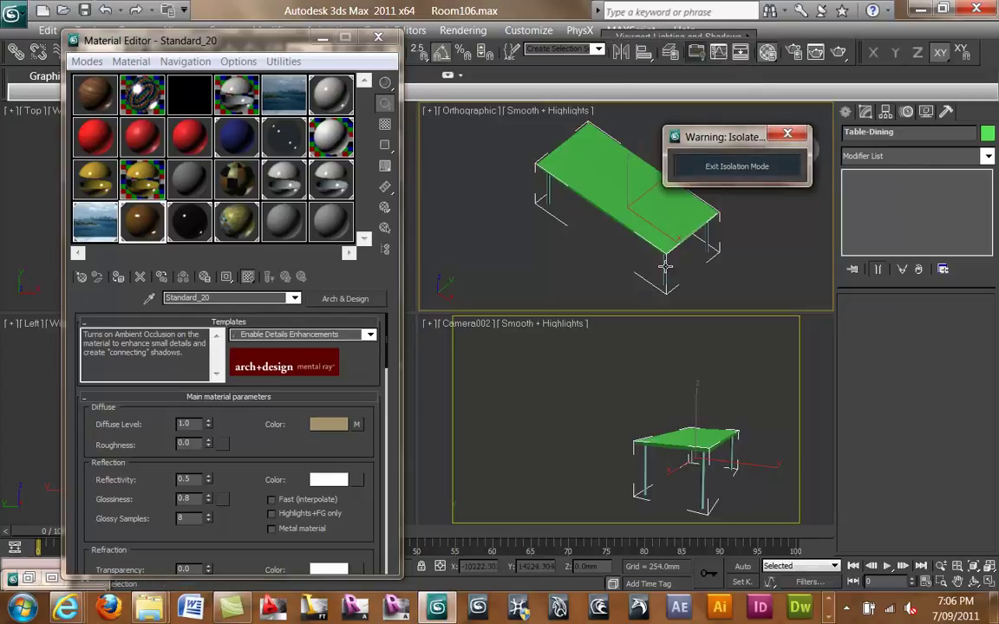
middle_drag(593, 229, 555, 256)
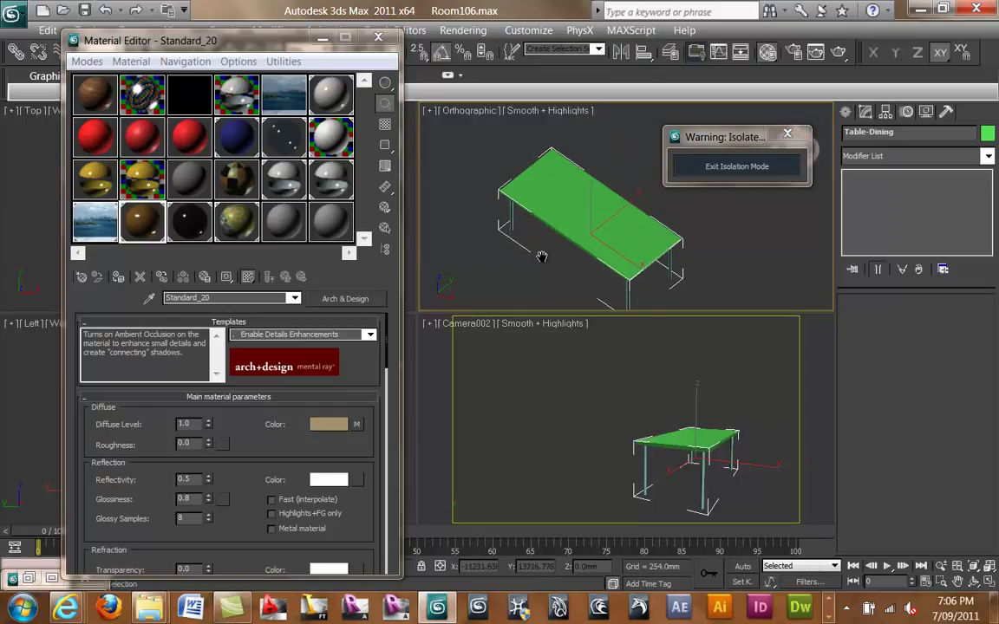
click(230, 228)
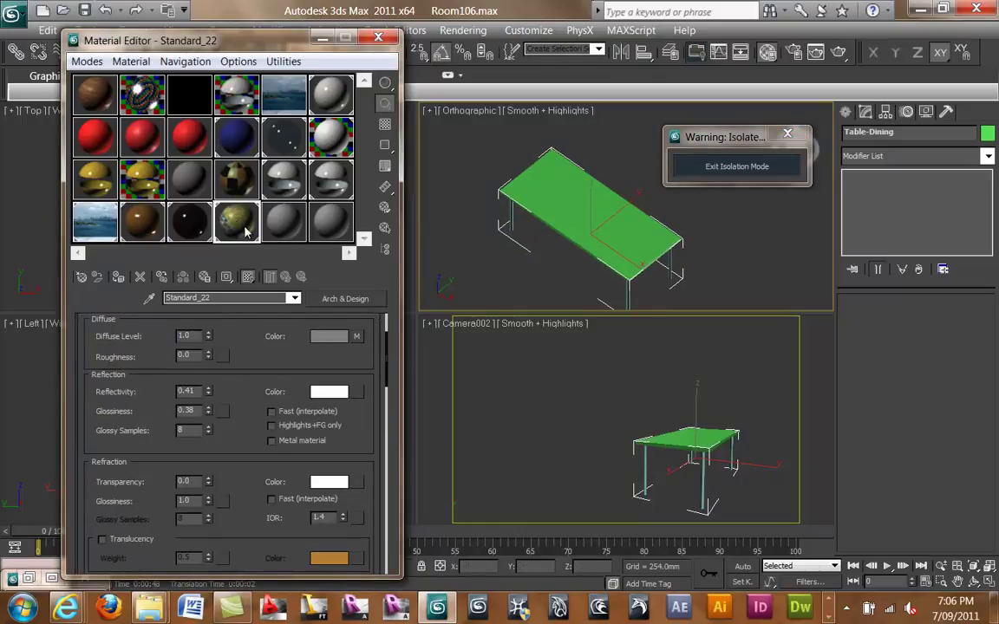
click(83, 277)
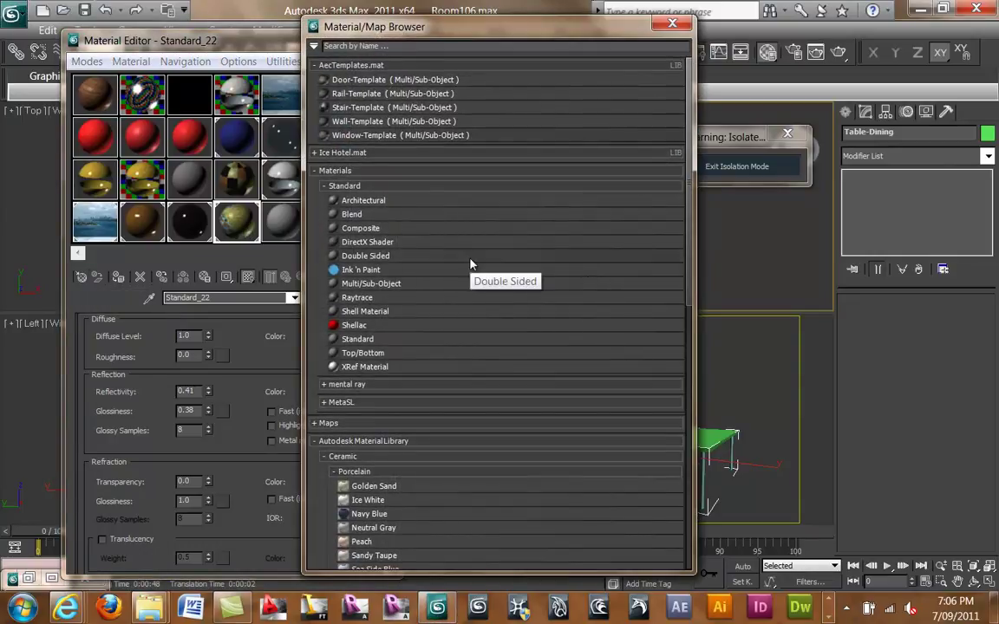
click(672, 22)
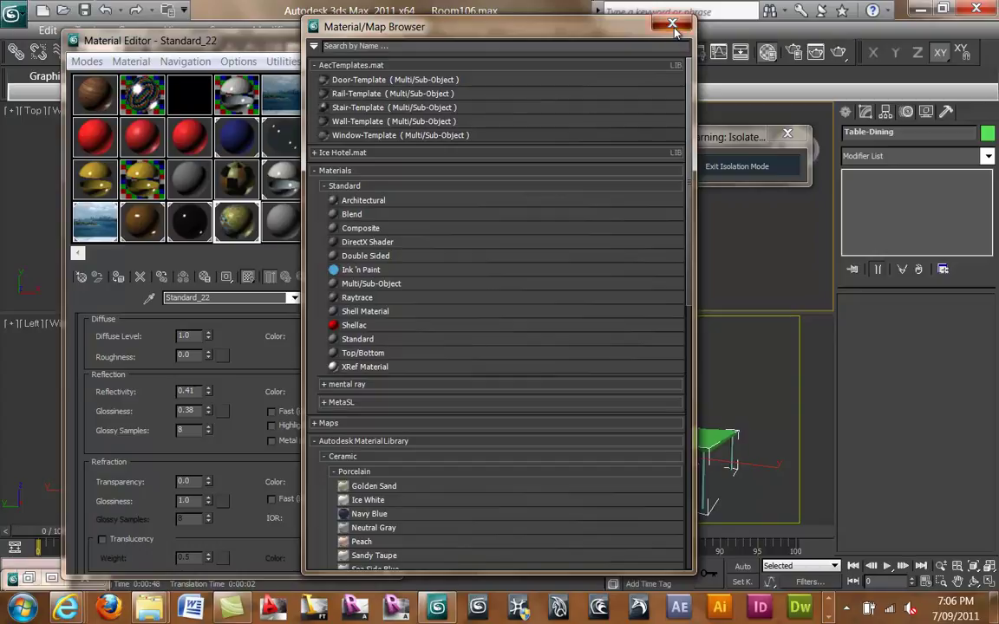
Try the 5 X 3 and 3 X 2 sample window layouts in the Material Editor and return to 6 X 4.
click(96, 105)
right_click(95, 105)
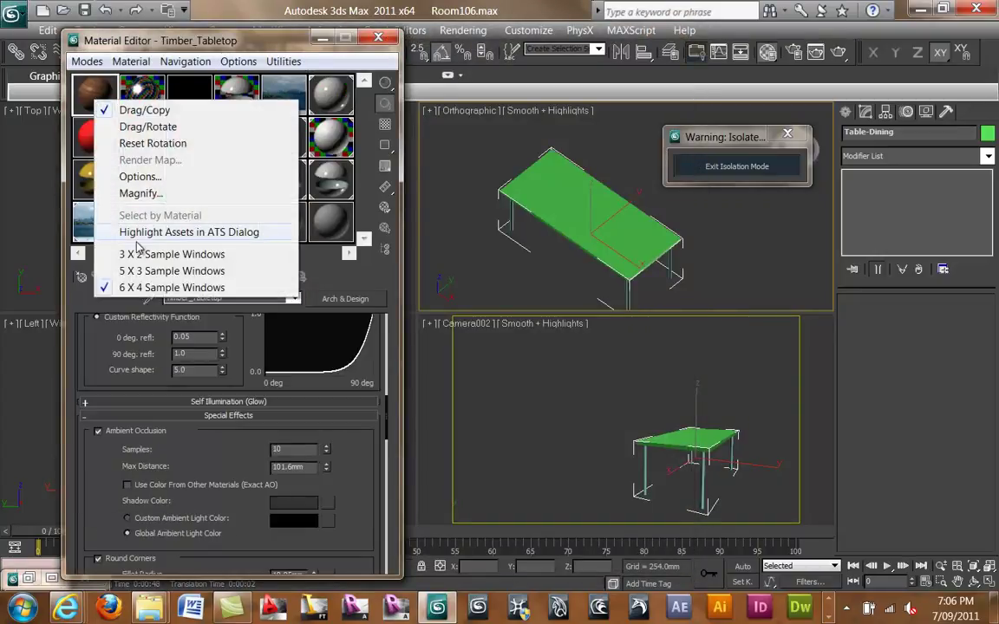
click(144, 292)
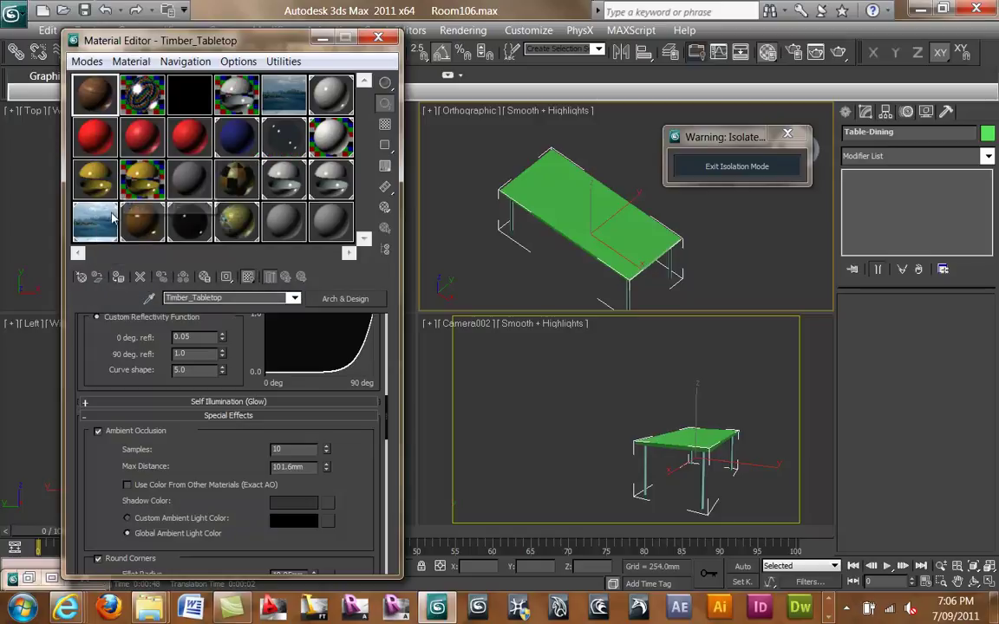
right_click(99, 101)
click(152, 264)
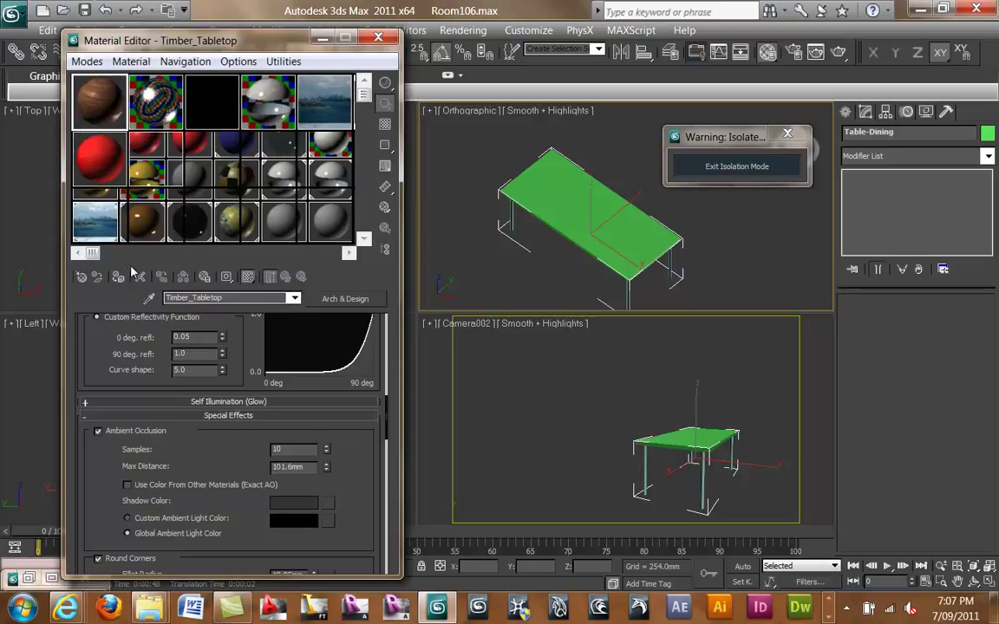
click(365, 240)
drag(365, 227, 365, 95)
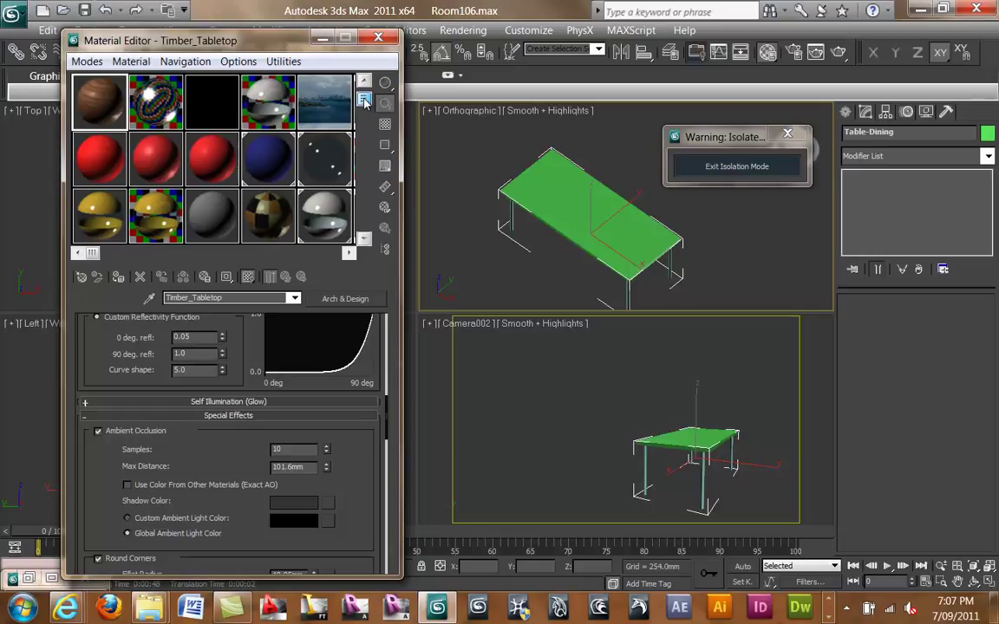
right_click(92, 109)
click(148, 262)
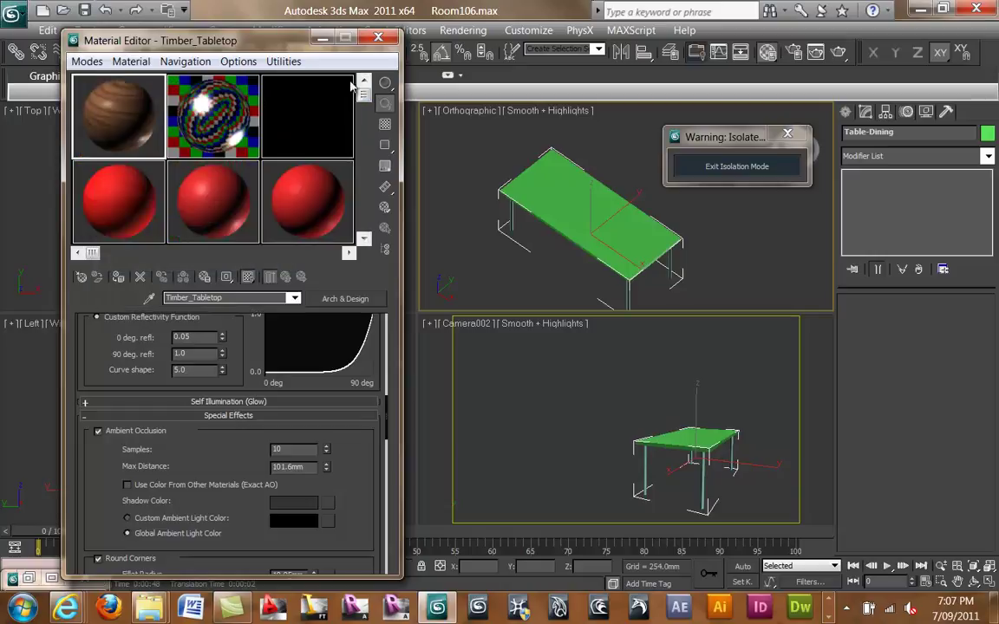
mouse_move(368, 99)
mouse_down()
mouse_move(367, 232)
mouse_move(365, 89)
mouse_up()
right_click(124, 102)
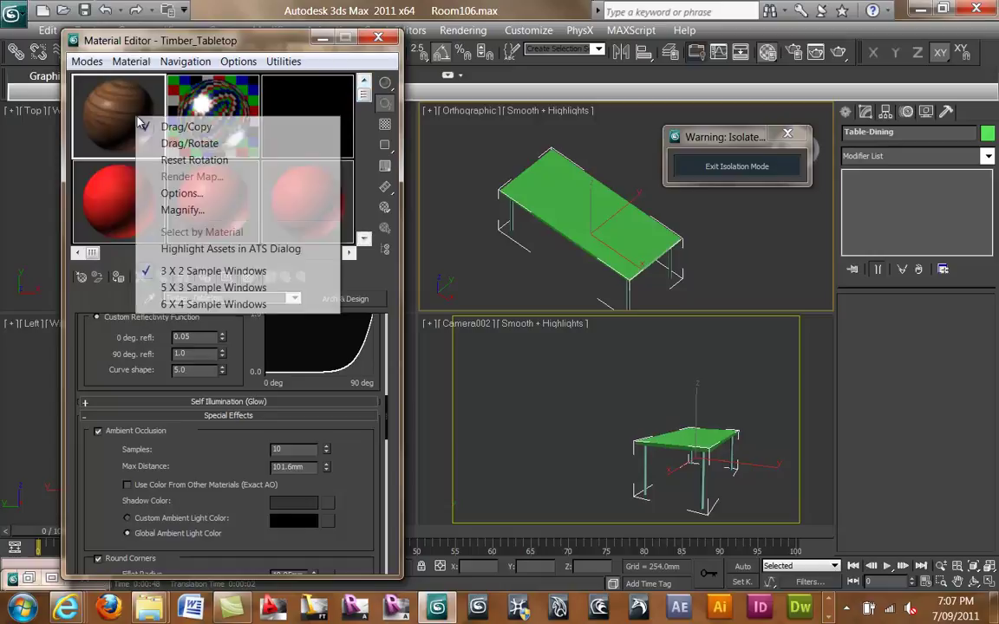
click(191, 302)
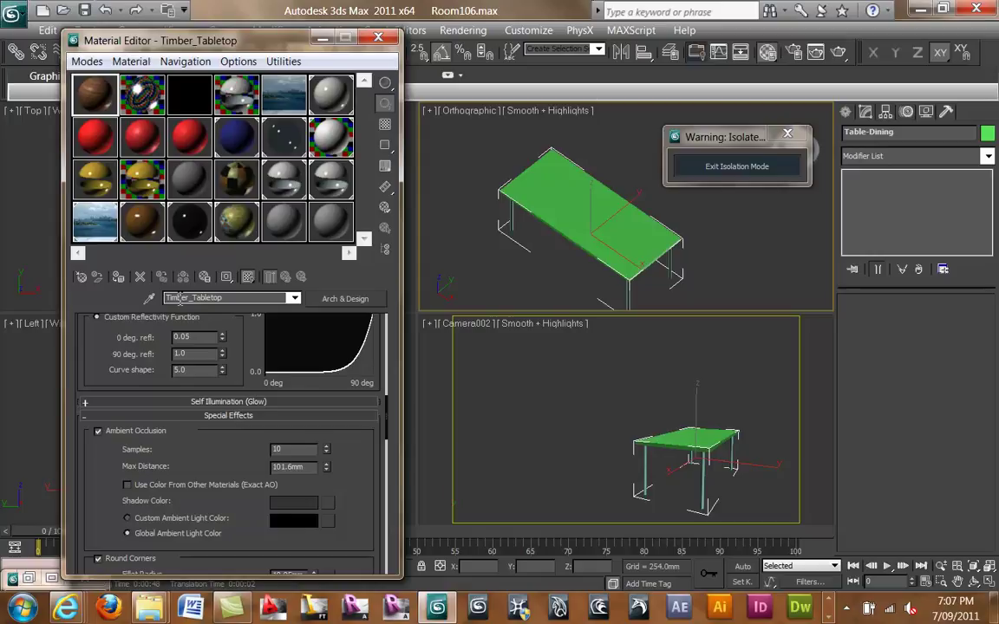
click(236, 224)
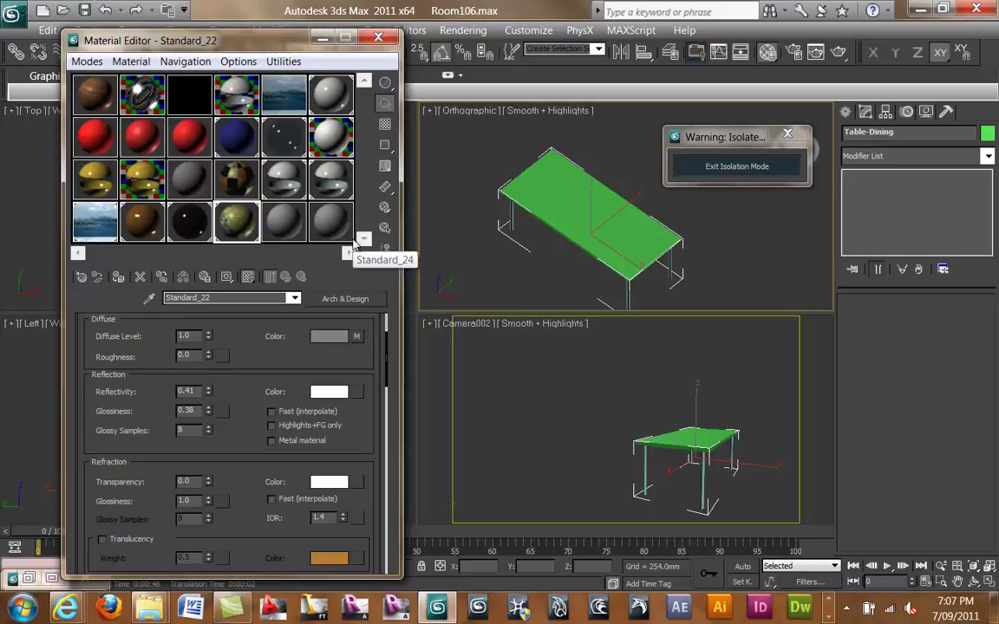
click(82, 277)
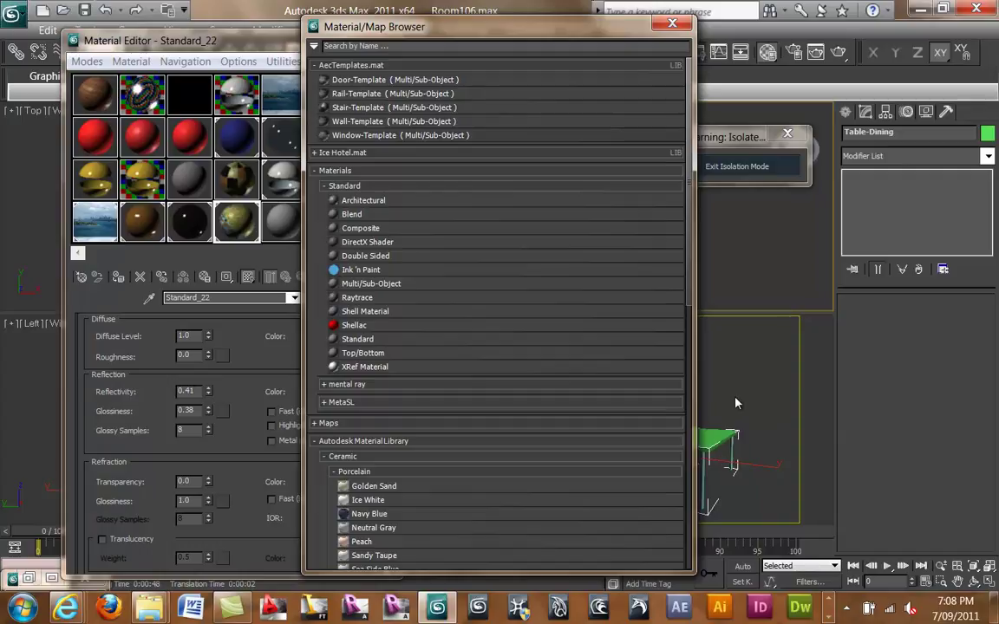
click(669, 26)
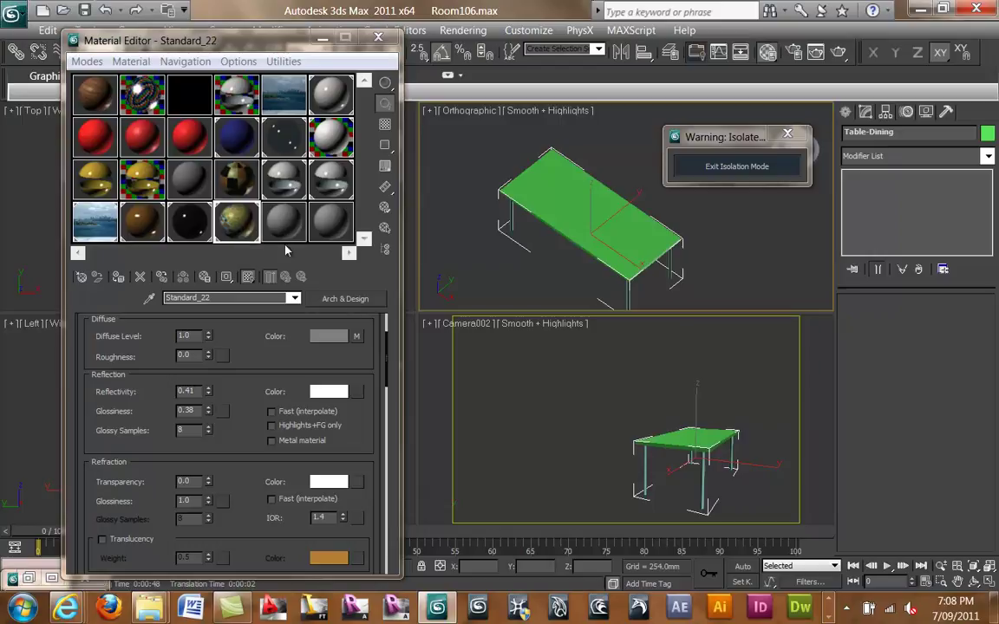
Select the Timber_Tabletop material and examine its main diffuse and reflection parameters.
click(97, 87)
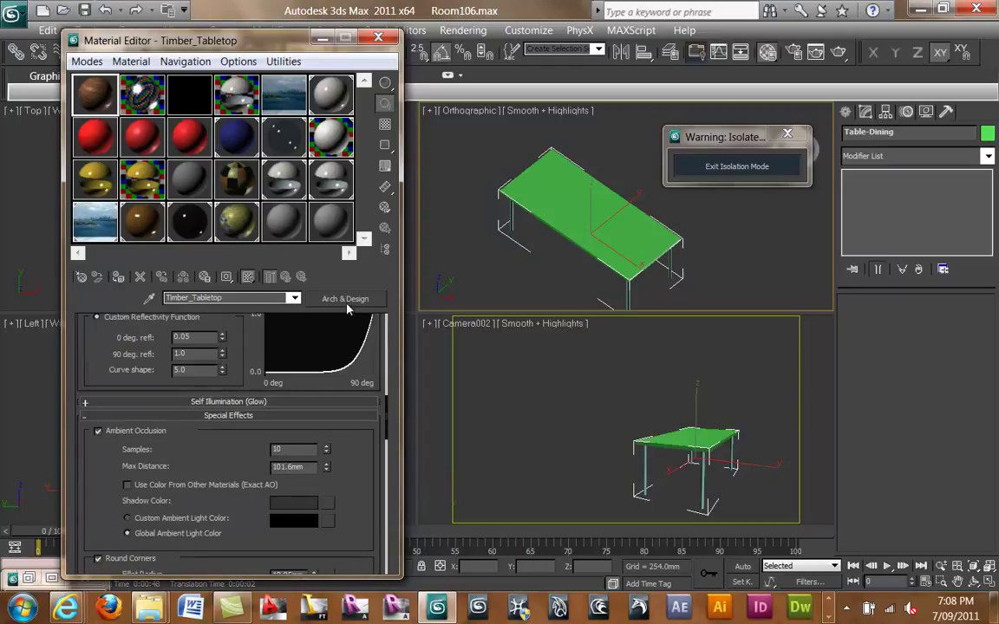
scroll(78, 347, up, 5)
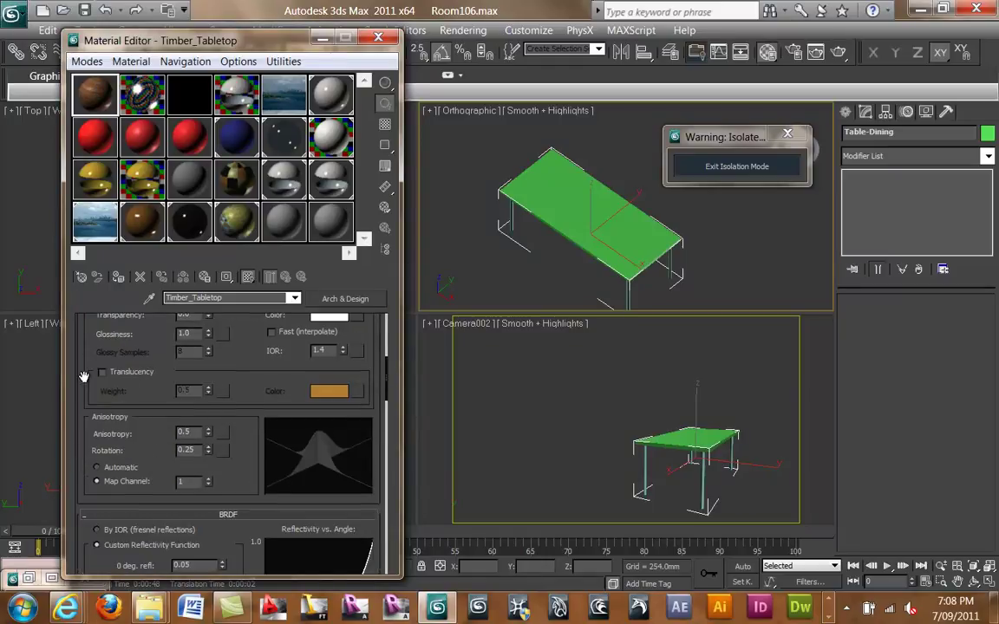
scroll(83, 375, up, 5)
scroll(89, 416, down, 2)
scroll(156, 442, up, 2)
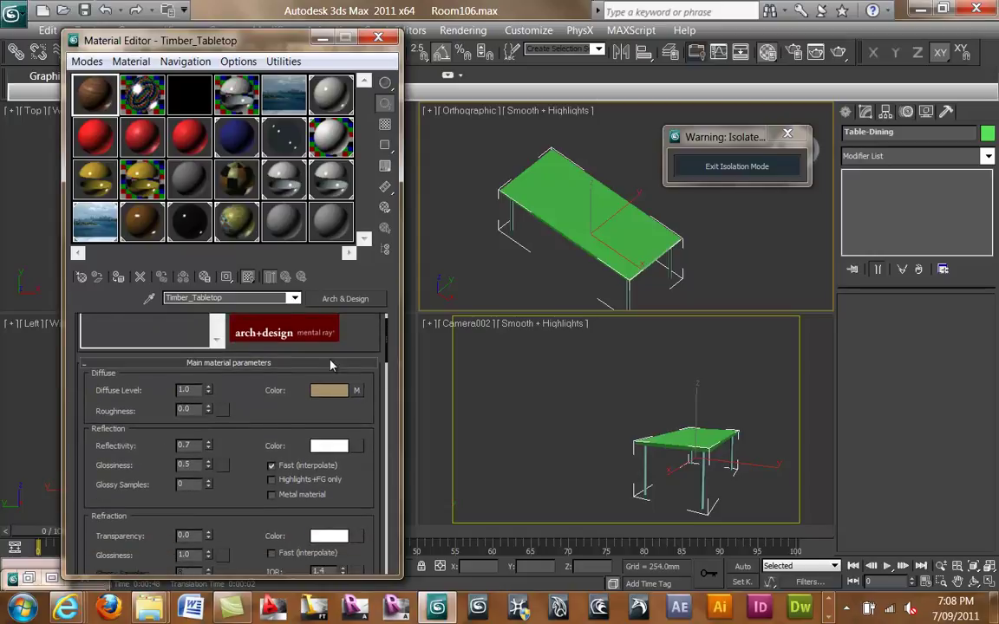
Examine the file properties and image details of the ASHSEN_2 bitmap used as Timber_Tabletop's diffuse colour map.
click(359, 394)
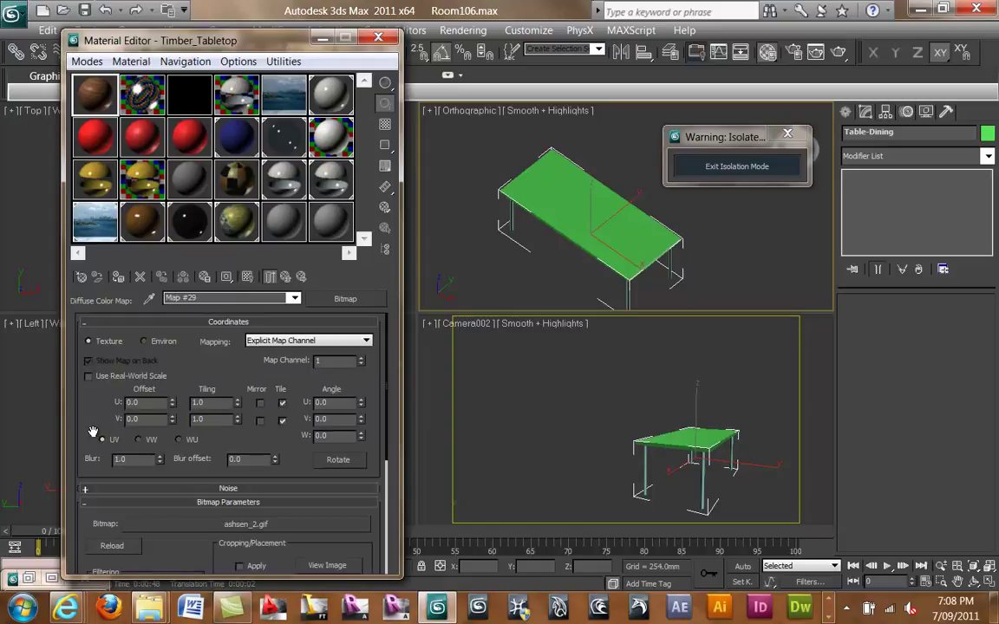
drag(93, 432, 91, 458)
click(252, 524)
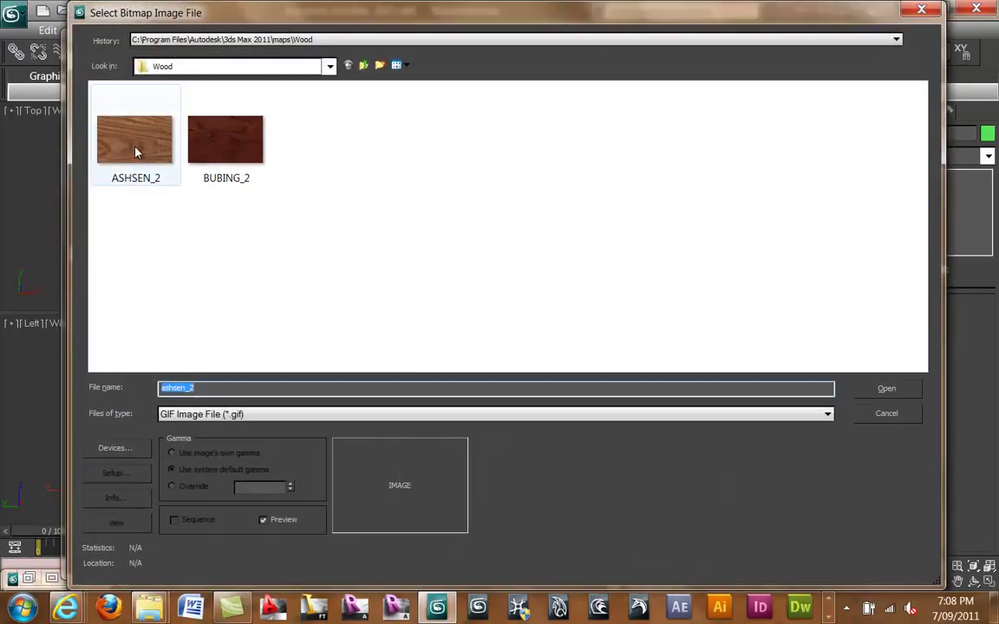
click(511, 263)
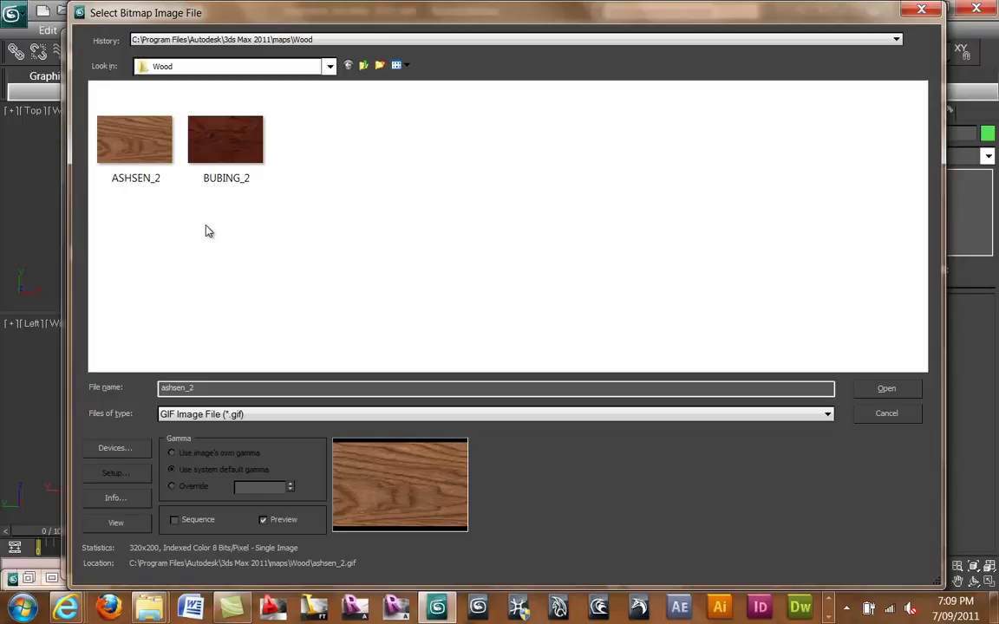
click(117, 161)
right_click(116, 160)
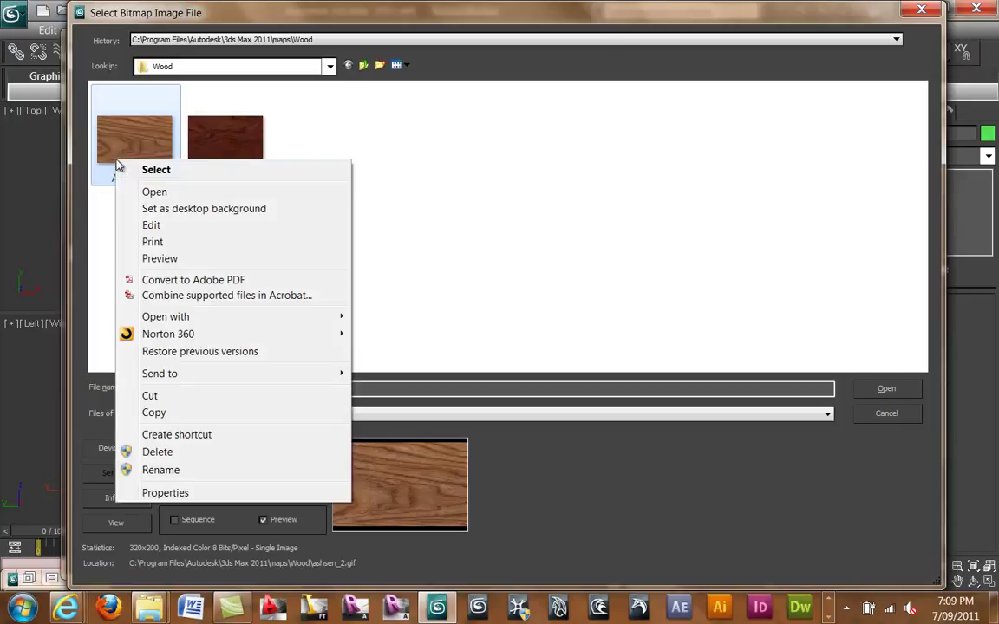
click(192, 494)
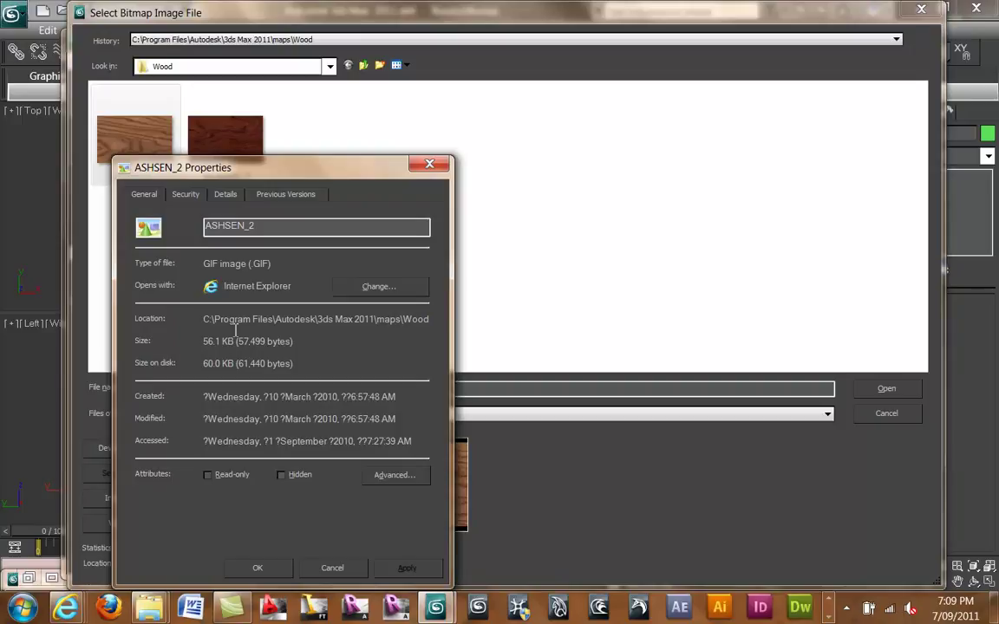
click(223, 194)
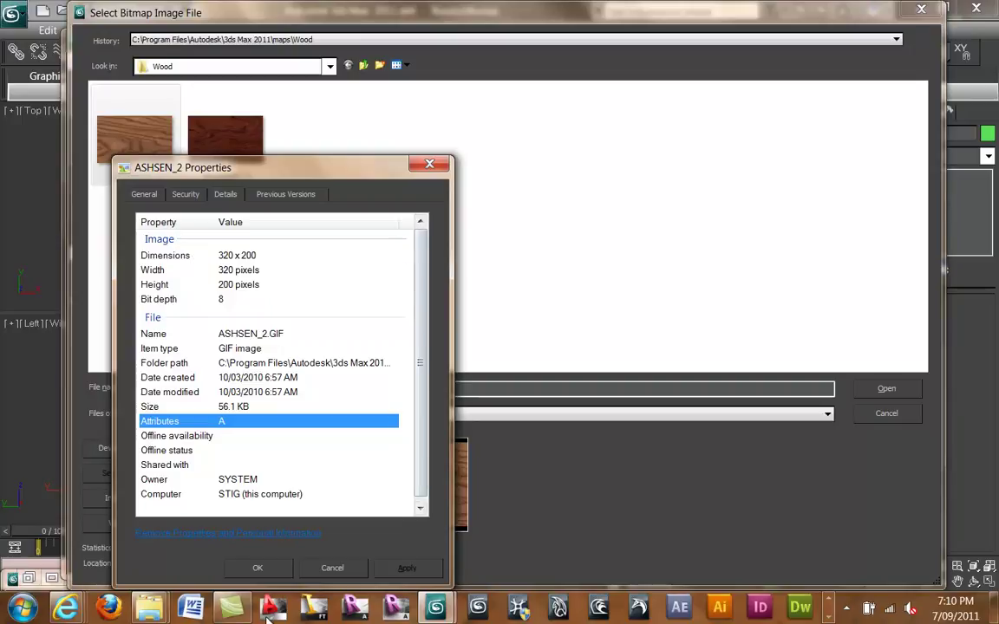
click(330, 569)
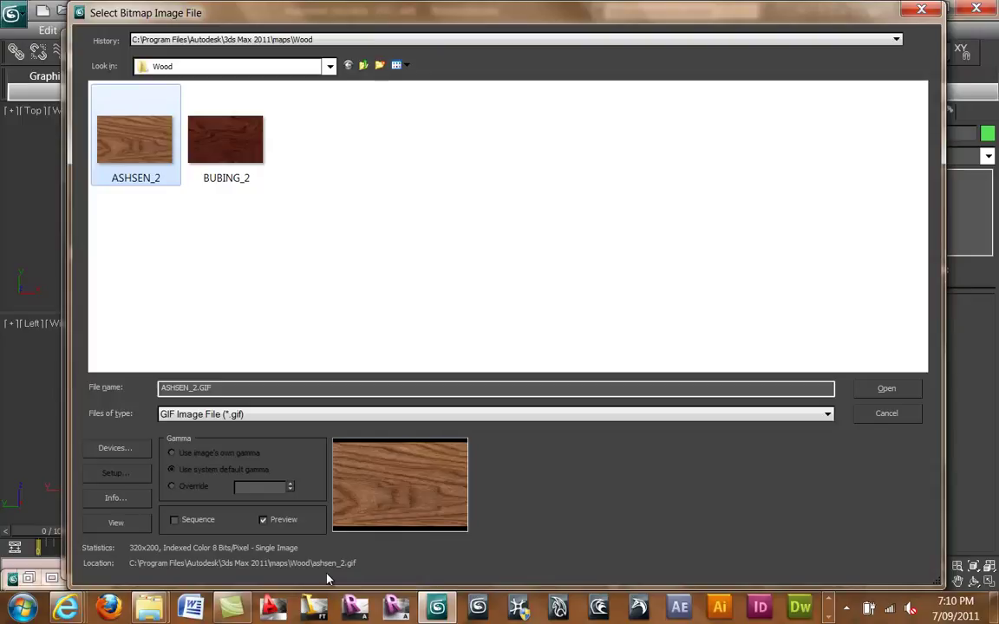
click(887, 414)
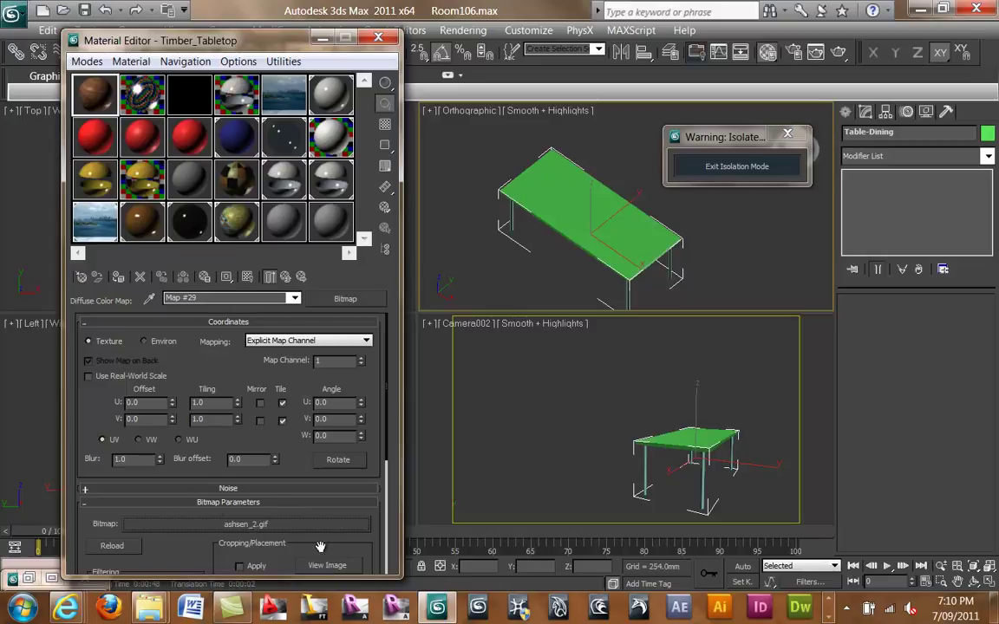
View the ashsen_2.gif image at full extent and check the Arch & Design templates available for Timber_Tabletop.
click(327, 566)
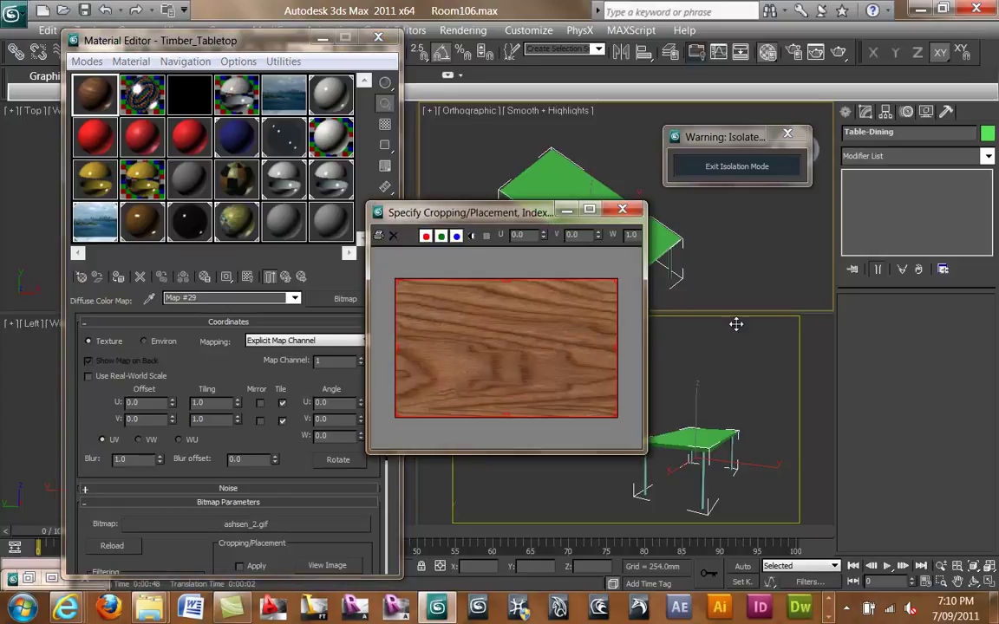
click(622, 209)
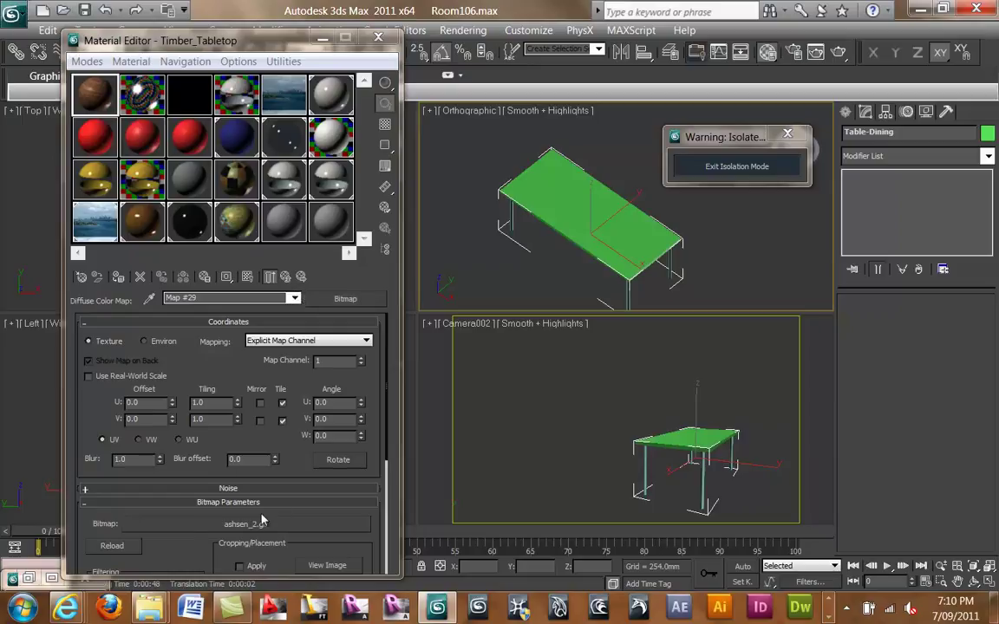
click(285, 277)
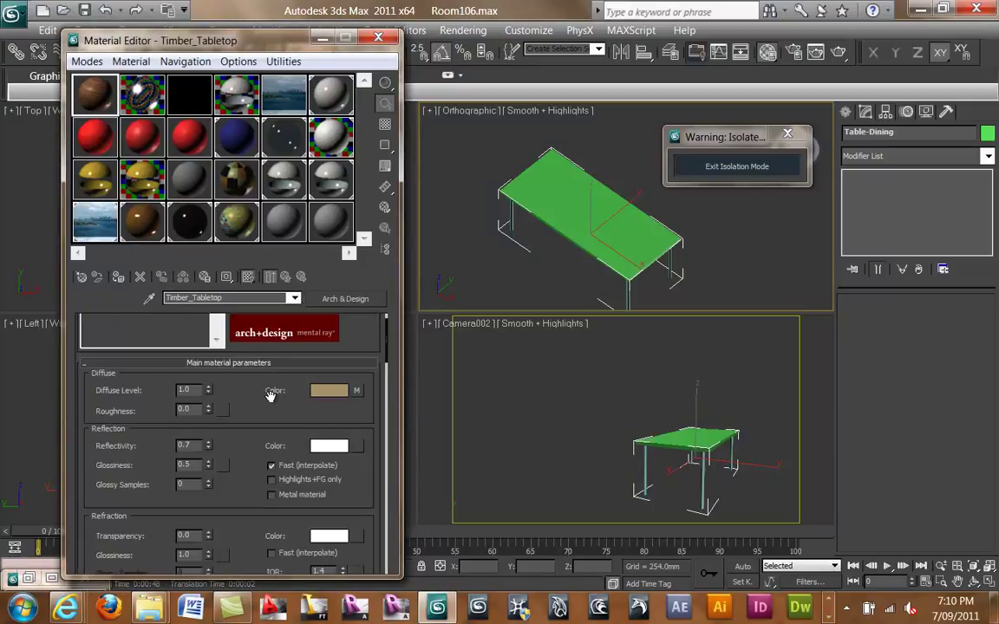
scroll(270, 392, up, 1)
click(370, 327)
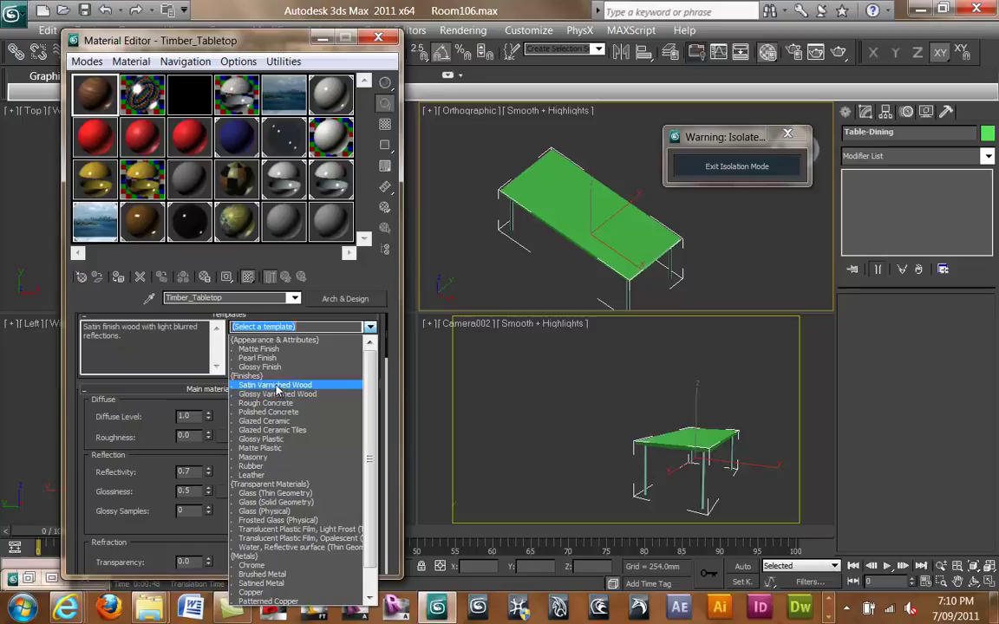
click(372, 328)
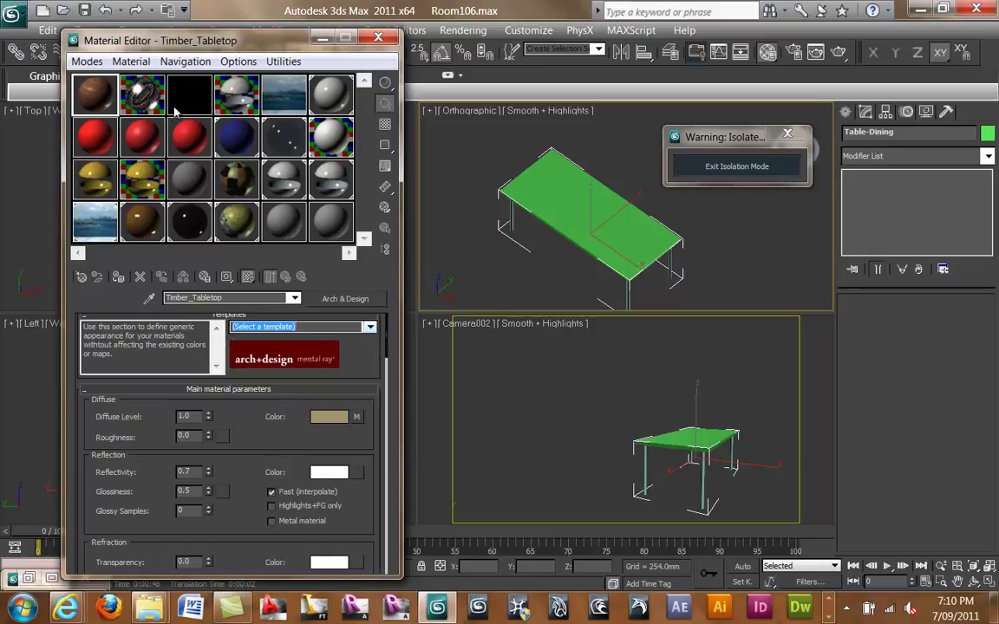
click(357, 416)
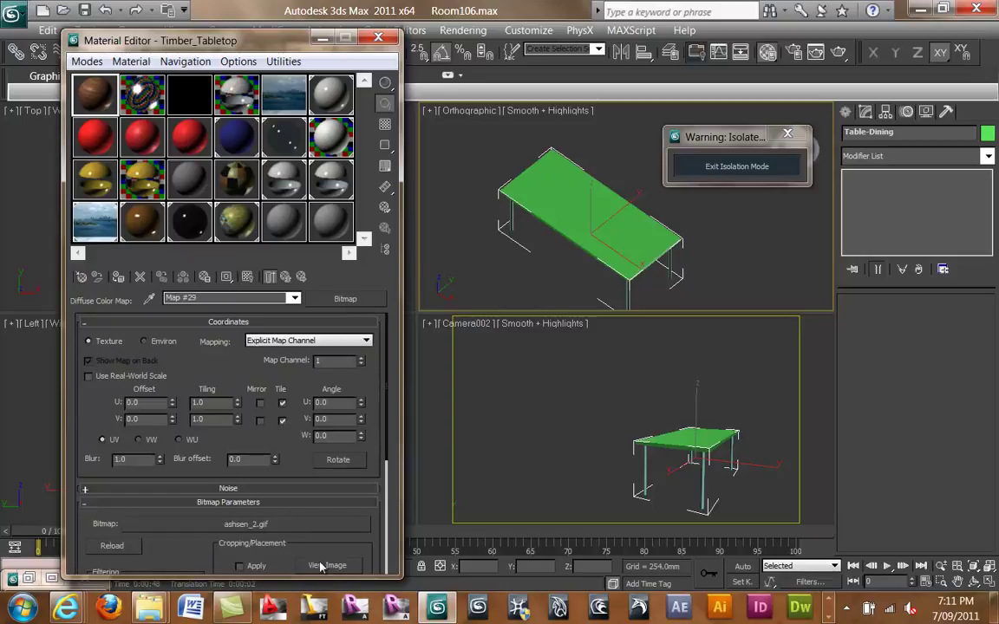
click(287, 276)
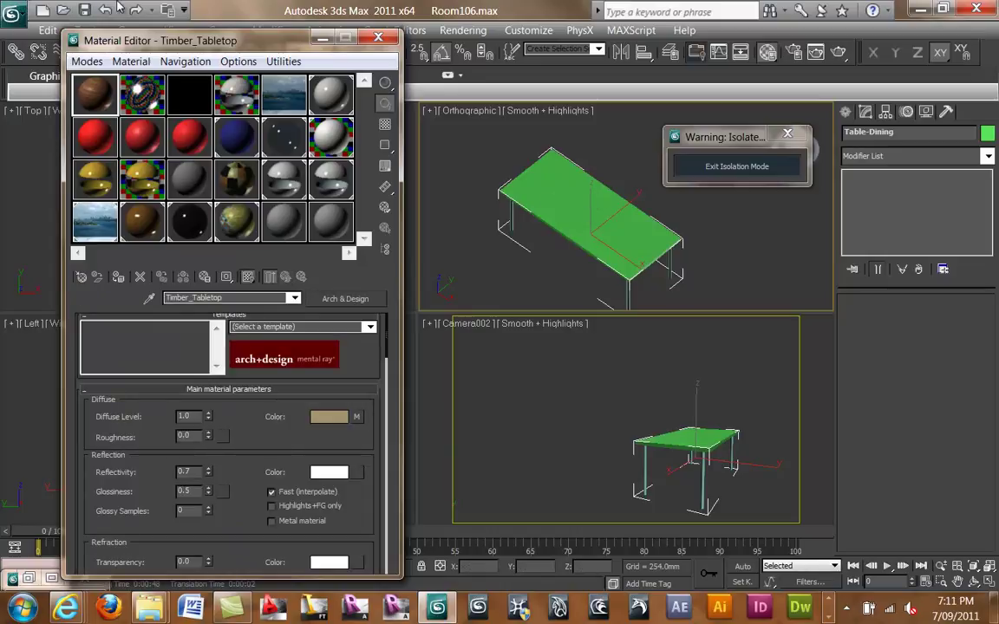
Open the Table-Dining group and assign the Timber_Tabletop material to its Table-Top box.
drag(165, 41, 150, 77)
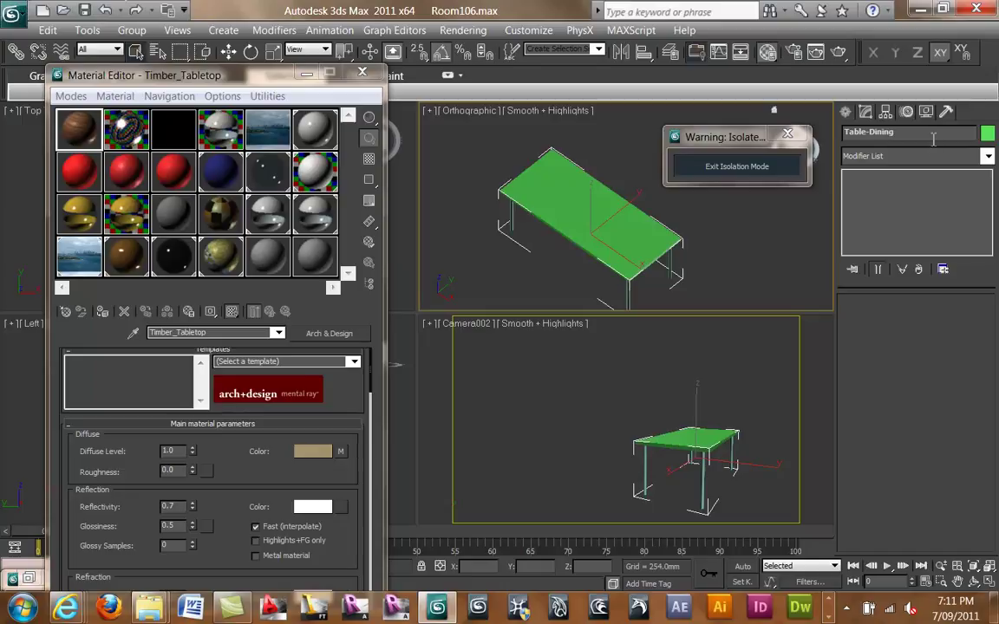
click(128, 31)
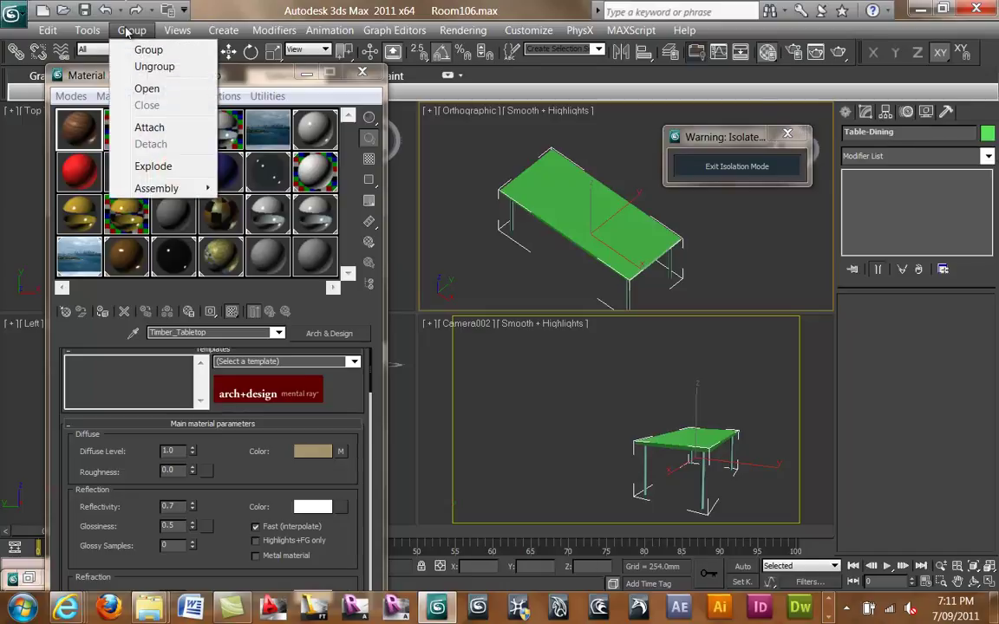
click(146, 90)
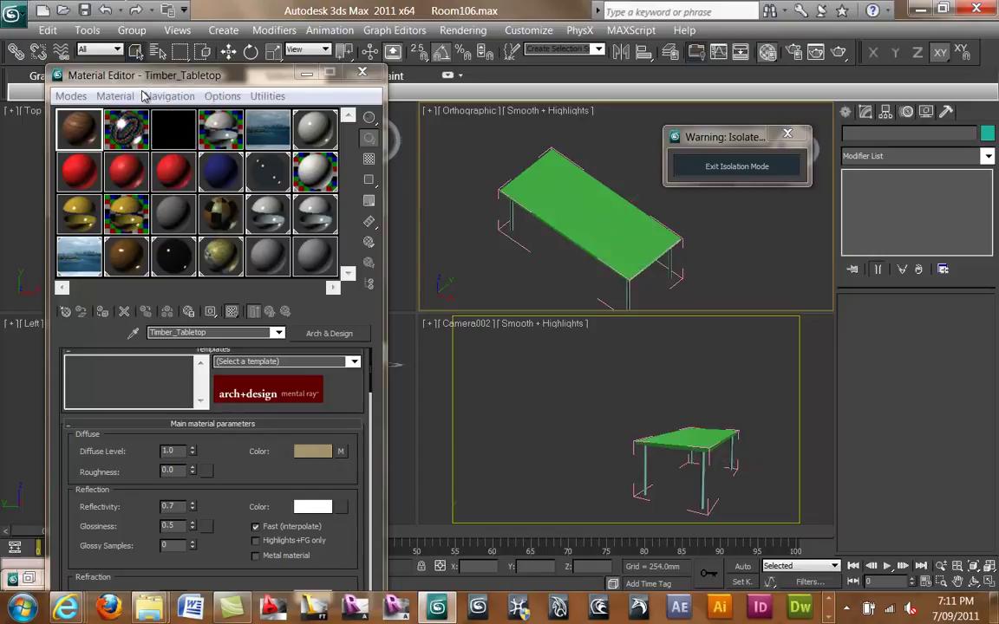
click(584, 210)
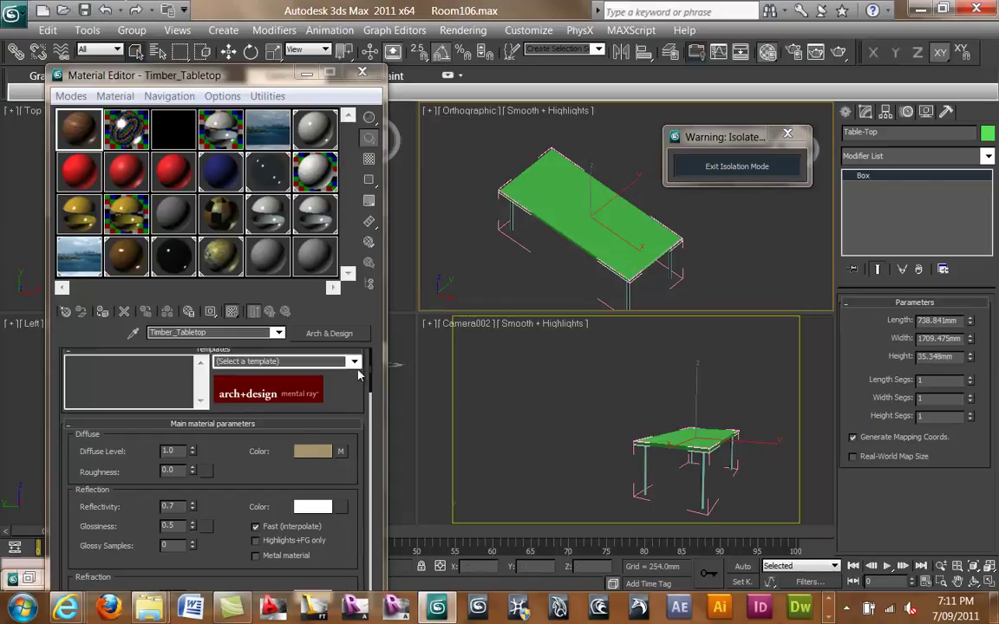
click(103, 312)
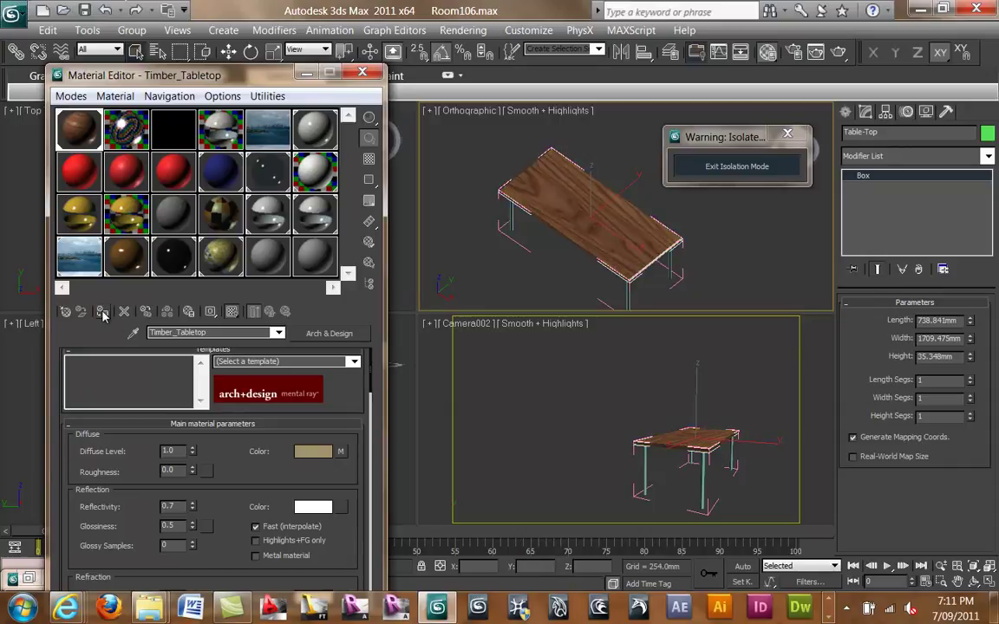
Maximize the Orthographic viewport and examine the wood grain on the tabletop from a closer angle.
alt+middle_drag(503, 207, 524, 217)
scroll(556, 249, up, 3)
scroll(553, 216, up, 2)
scroll(553, 221, down, 5)
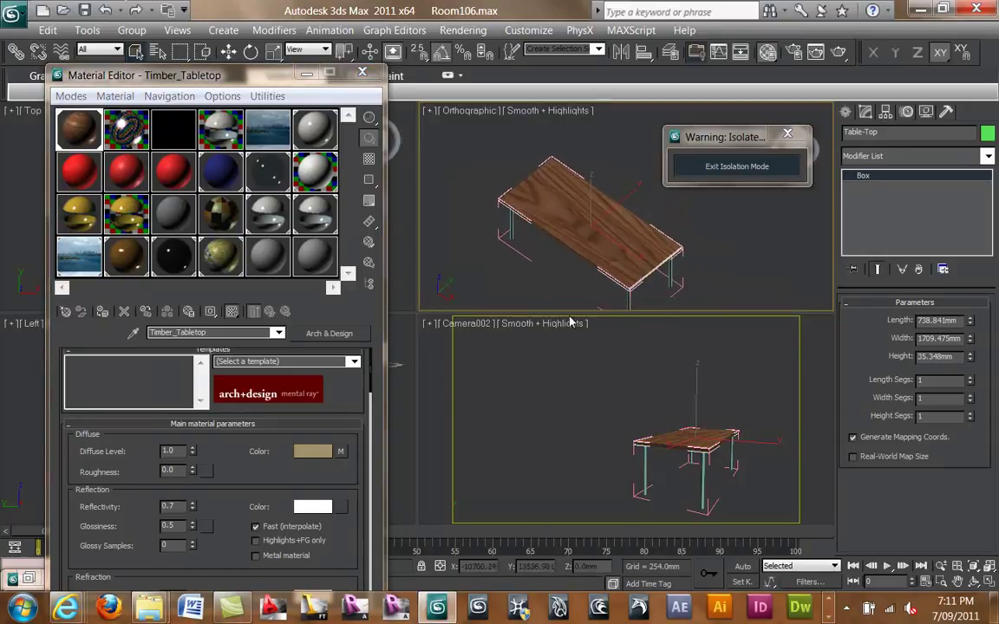
click(988, 587)
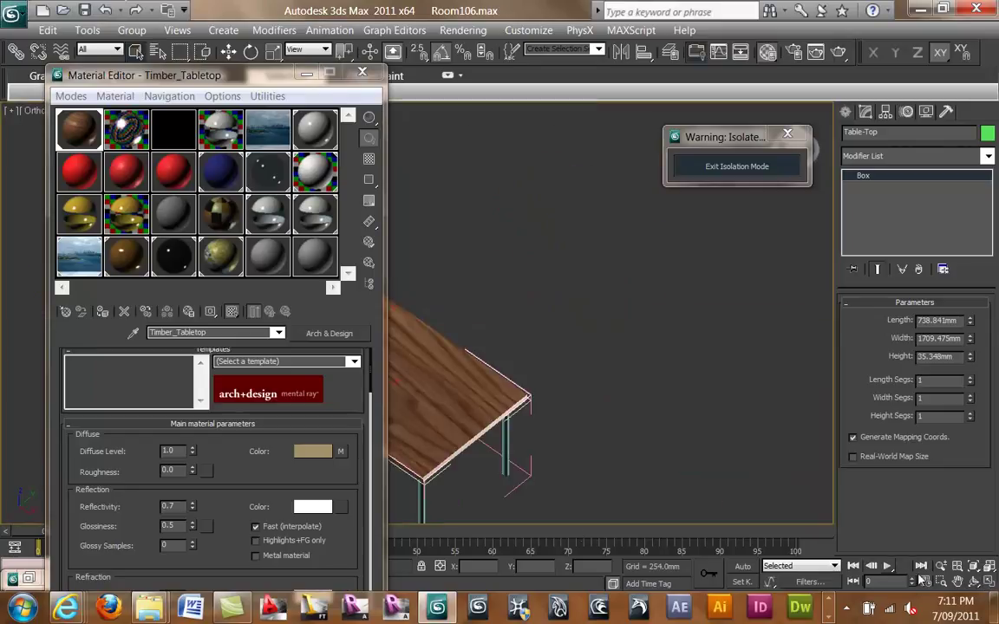
scroll(674, 341, up, 2)
middle_drag(674, 341, 733, 354)
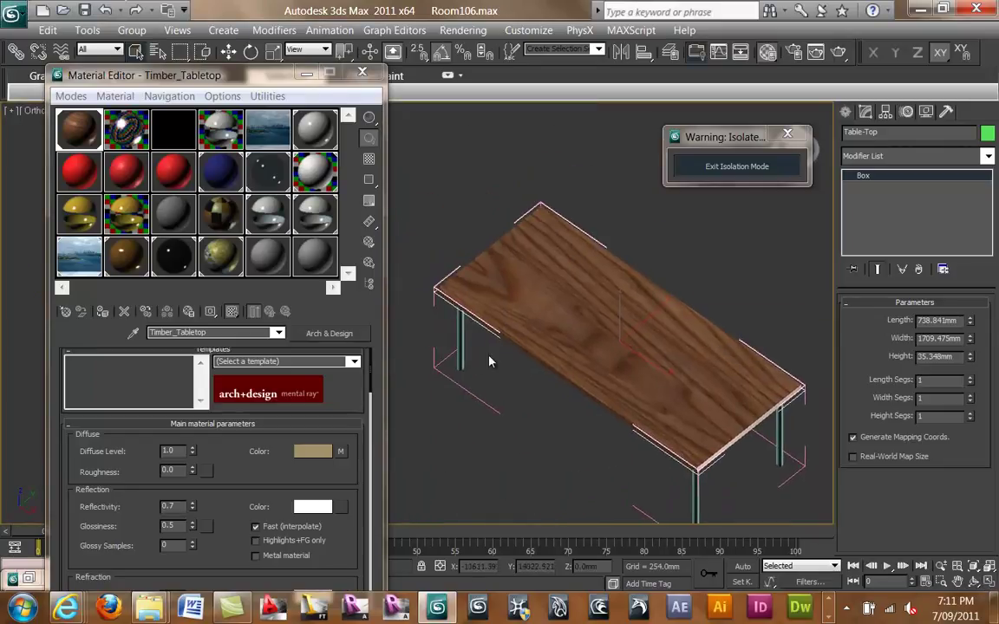
alt+middle_drag(448, 331, 522, 374)
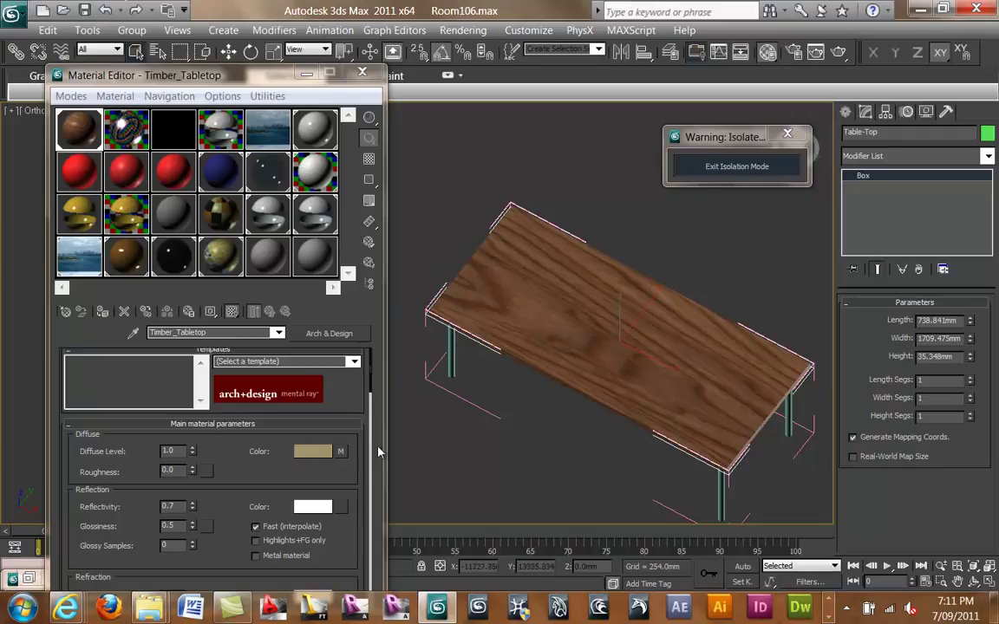
Try a tiling of 2.0 in both U and V on the tabletop's diffuse wood bitmap.
click(340, 451)
double_click(202, 438)
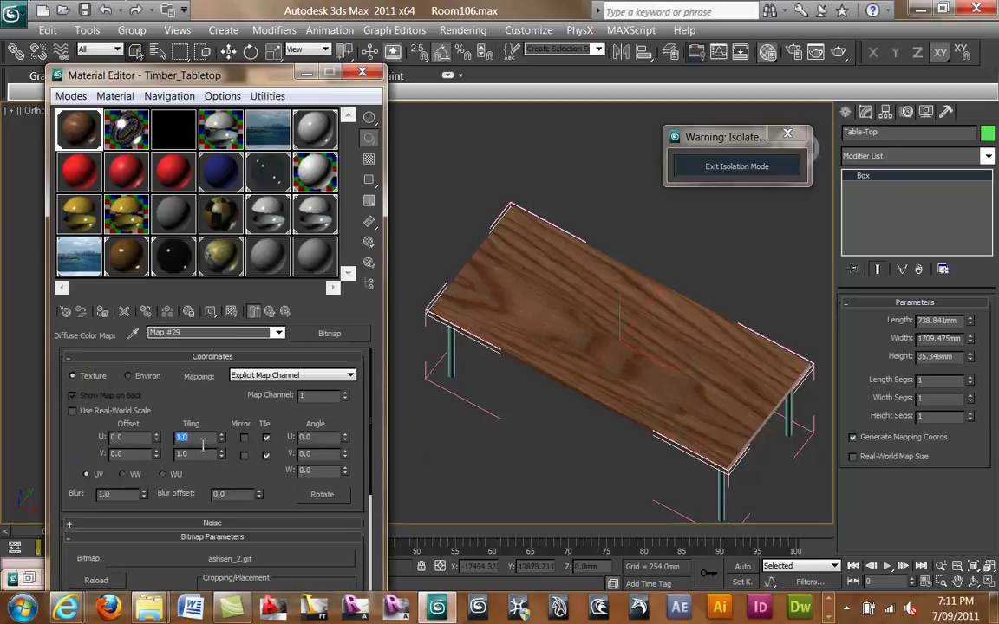
text(2.0)
key(Return)
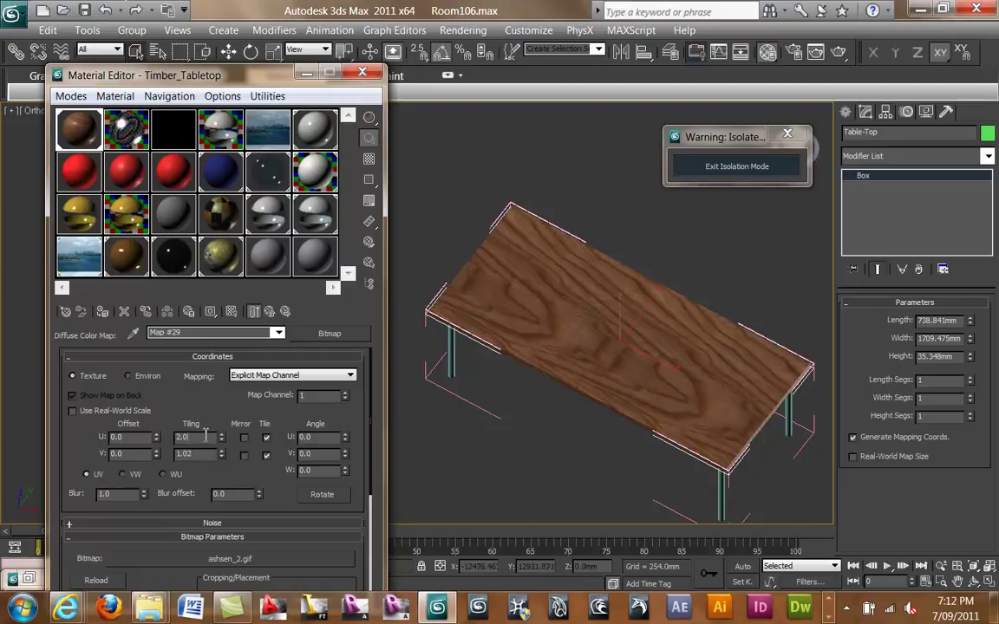
middle_drag(566, 368, 545, 365)
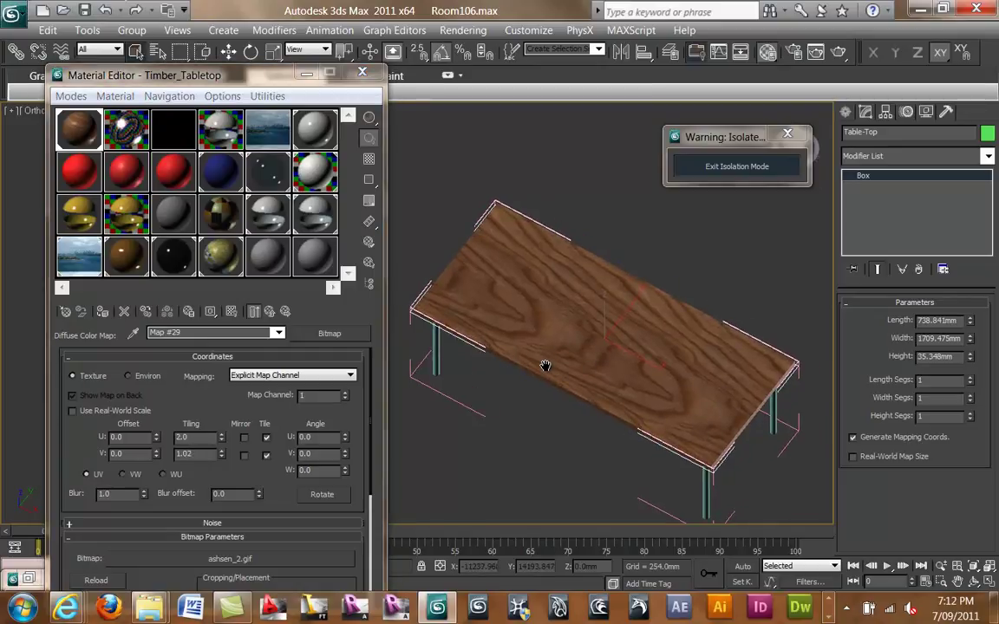
double_click(199, 454)
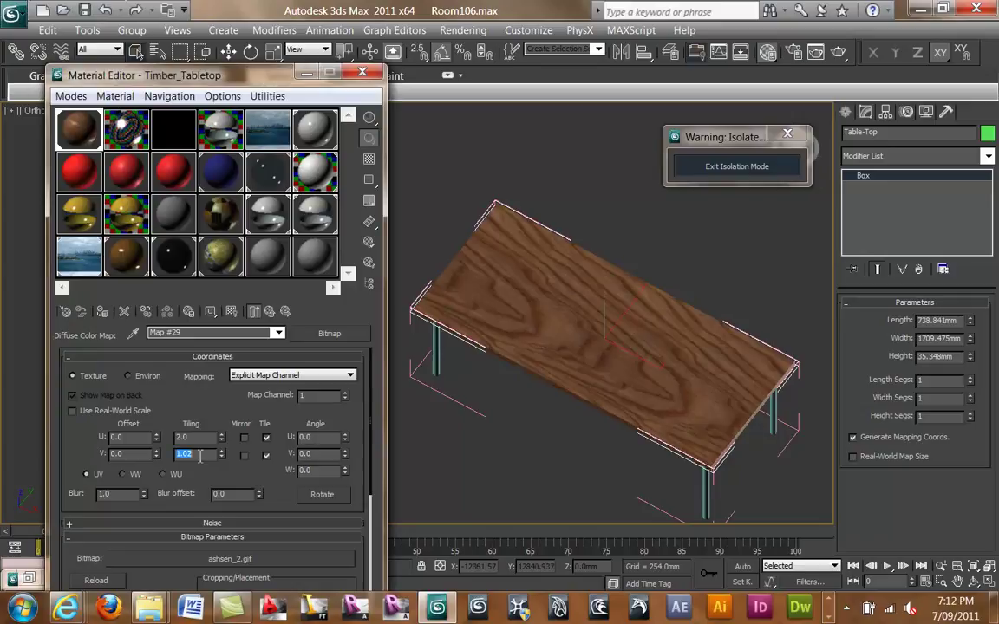
text(2.0)
key(Return)
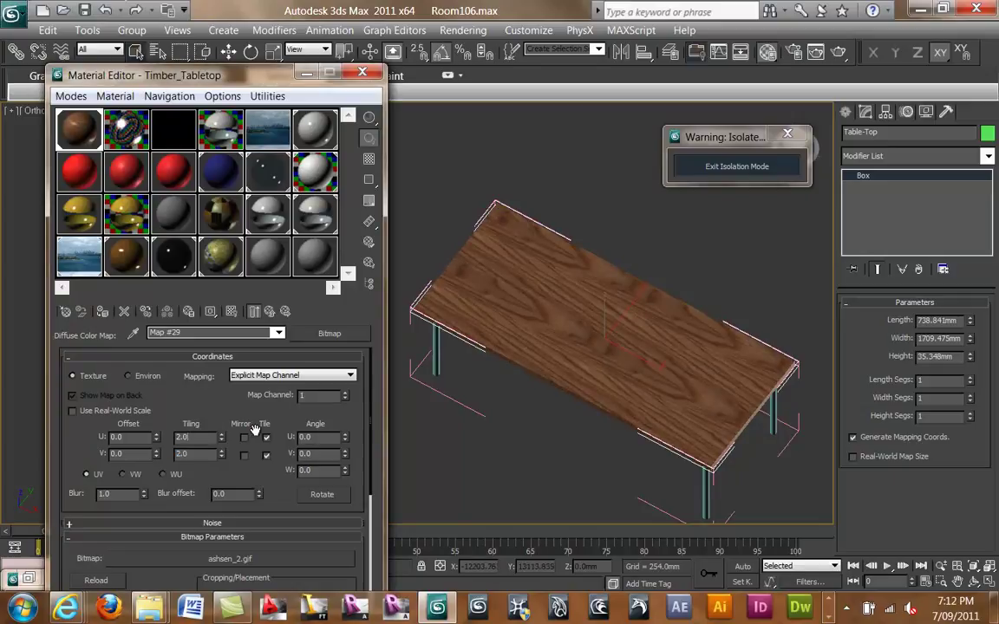
Try a U tiling of 4.3 with mirroring in U on the wood bitmap and check the tabletop's grain pattern.
mouse_move(222, 437)
mouse_down()
mouse_move(222, 400)
mouse_move(220, 416)
mouse_up()
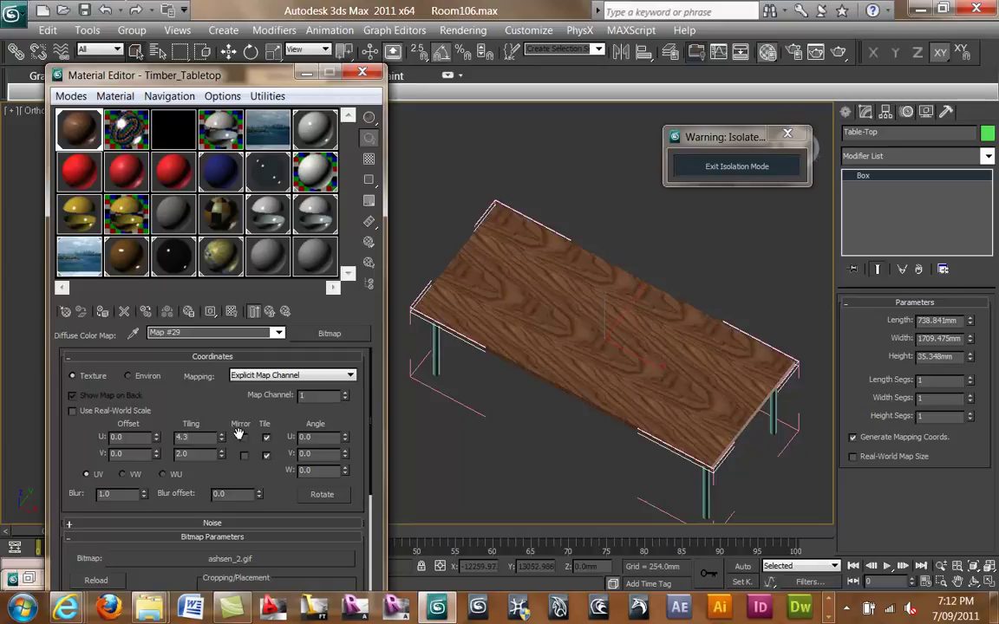
click(244, 438)
drag(566, 392, 607, 415)
scroll(607, 415, up, 10)
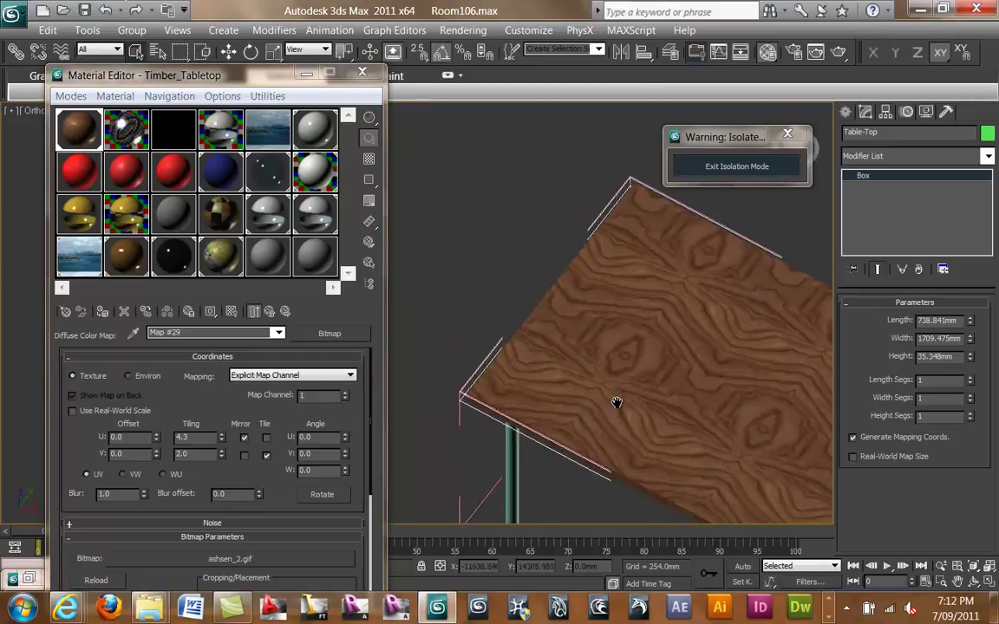
scroll(583, 315, down, 5)
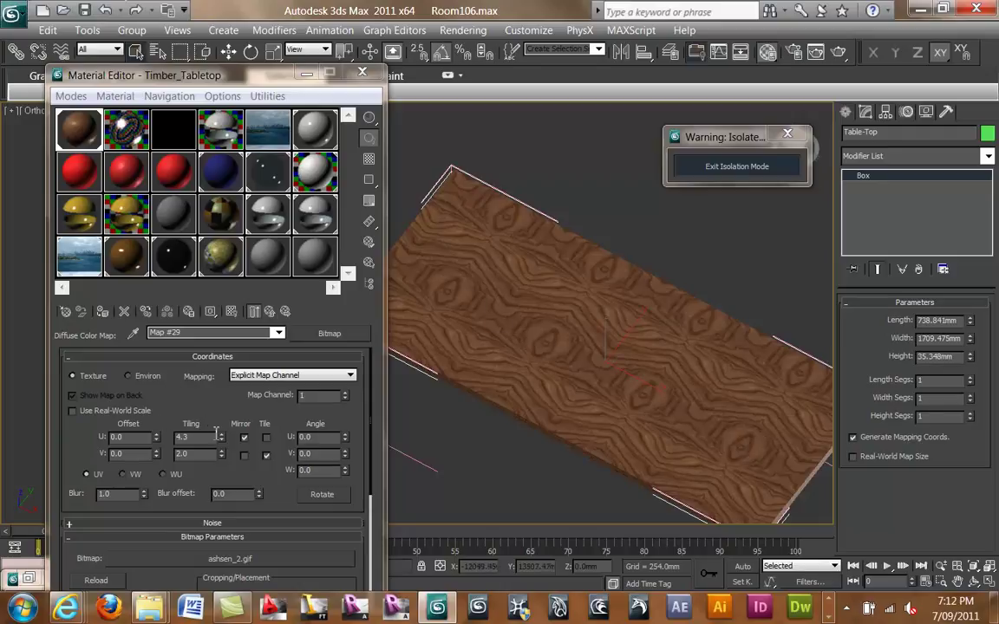
Set the wood bitmap's tiling to 1.9 in U and 1.3 in V, and switch U from mirroring to tiling.
mouse_move(223, 441)
mouse_down()
mouse_move(222, 425)
mouse_move(223, 447)
mouse_up()
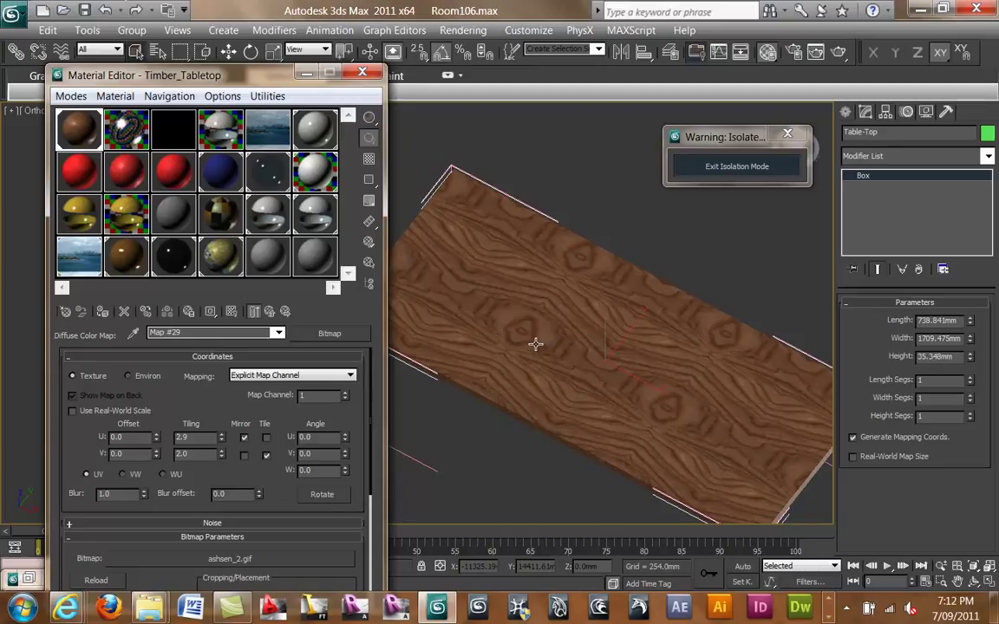
drag(222, 441, 228, 455)
middle_drag(539, 300, 563, 306)
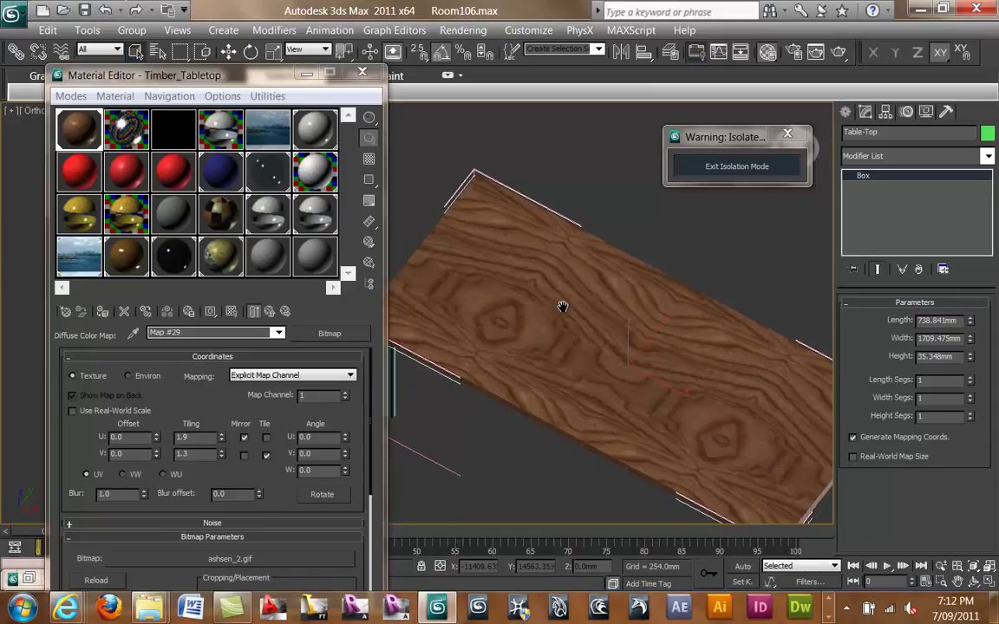
click(266, 437)
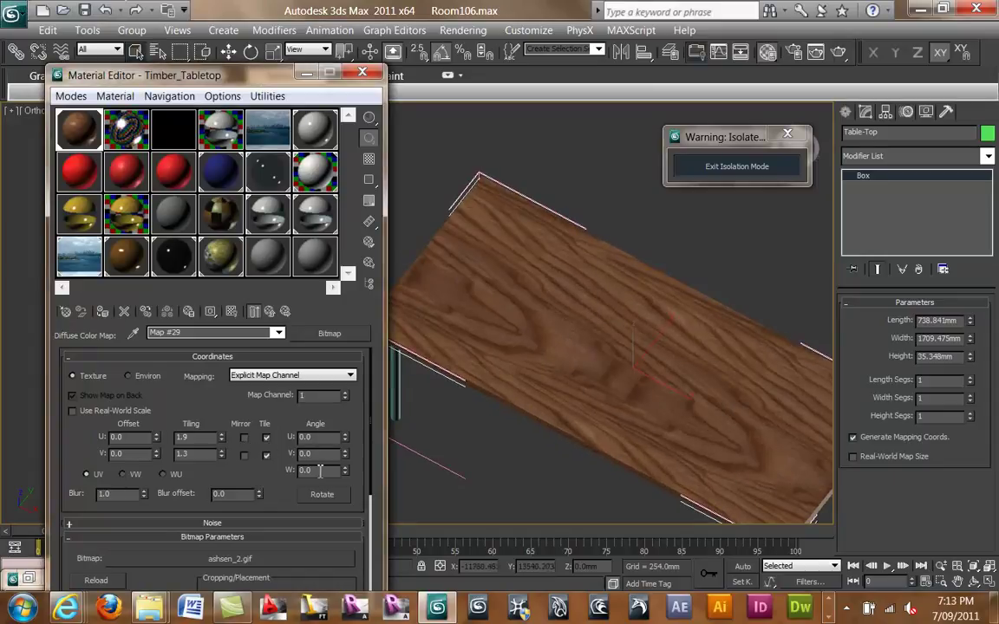
Mirror the tabletop's wood bitmap in U and offset it by -0.1 in U and 0.32 in V.
click(244, 437)
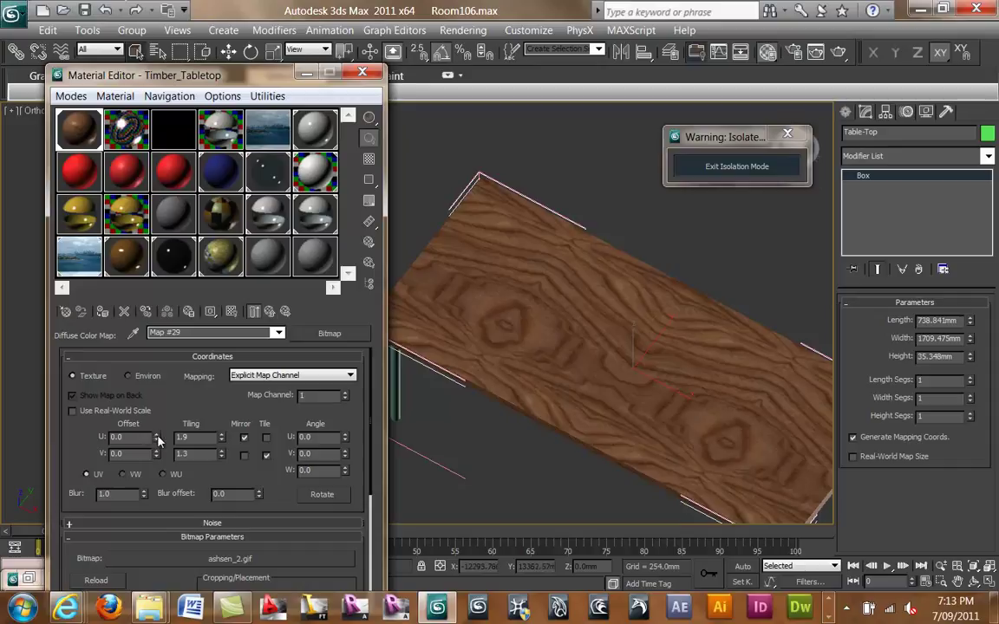
mouse_move(158, 442)
mouse_down()
mouse_move(158, 456)
mouse_move(156, 430)
mouse_move(148, 452)
mouse_move(154, 444)
mouse_up()
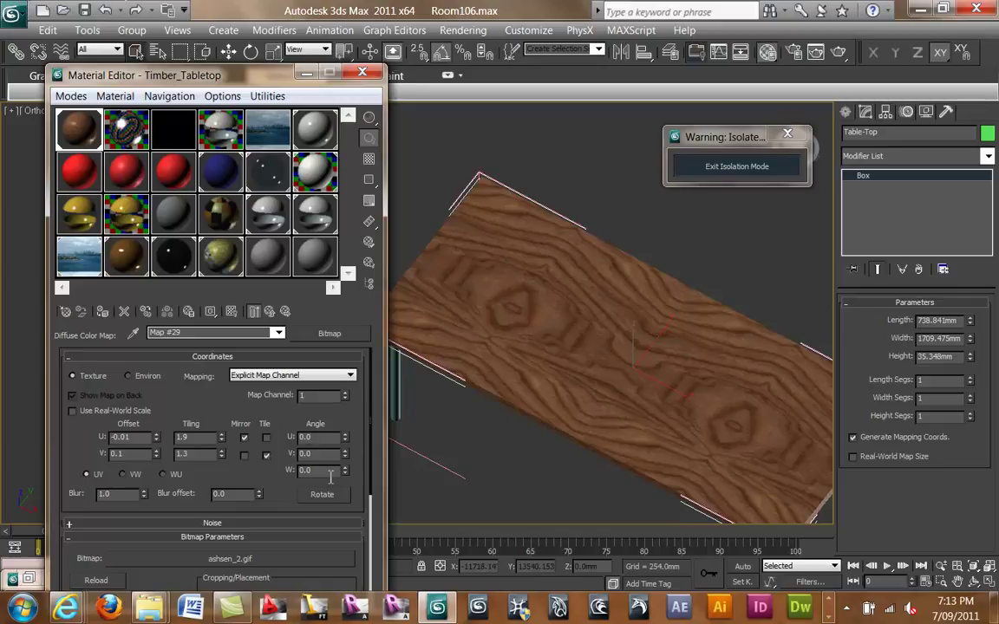
mouse_move(156, 437)
mouse_down()
mouse_move(156, 454)
mouse_move(156, 437)
mouse_up()
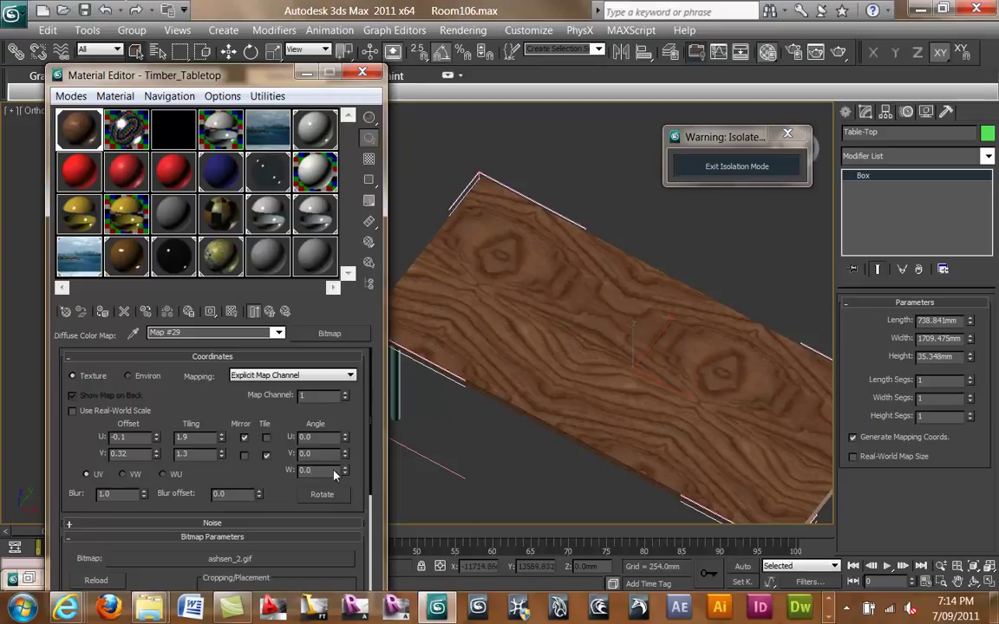
Rotate the tabletop's wood bitmap to a W angle of 90 and set its U offset to -0.37.
mouse_move(344, 471)
mouse_down()
mouse_move(342, 437)
mouse_move(307, 387)
mouse_move(338, 398)
mouse_move(307, 354)
mouse_move(342, 395)
mouse_move(308, 363)
mouse_move(306, 398)
mouse_move(338, 453)
mouse_move(276, 423)
mouse_move(306, 425)
mouse_move(338, 486)
mouse_up()
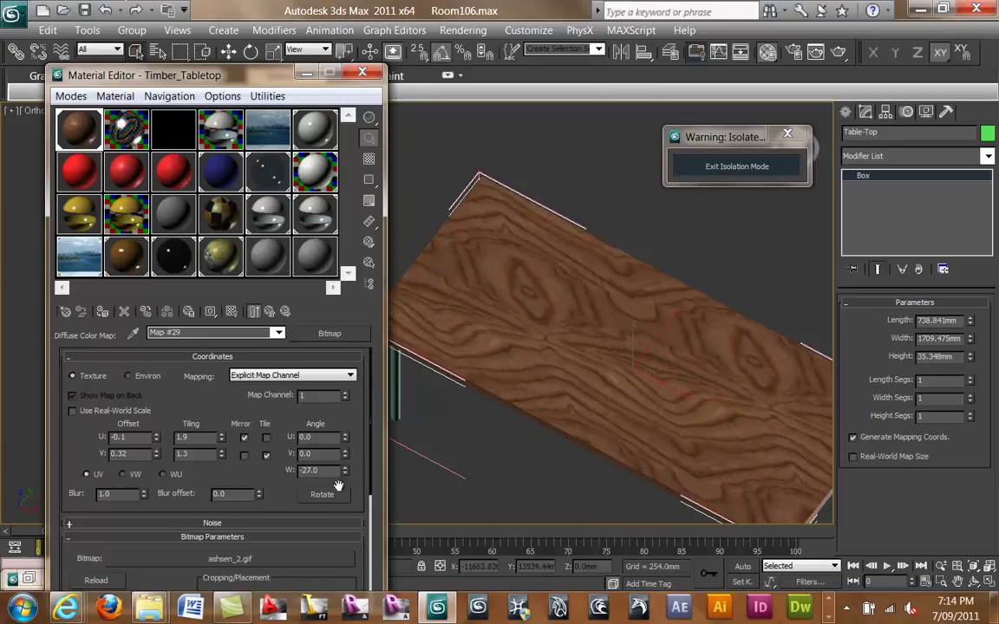
right_click(345, 472)
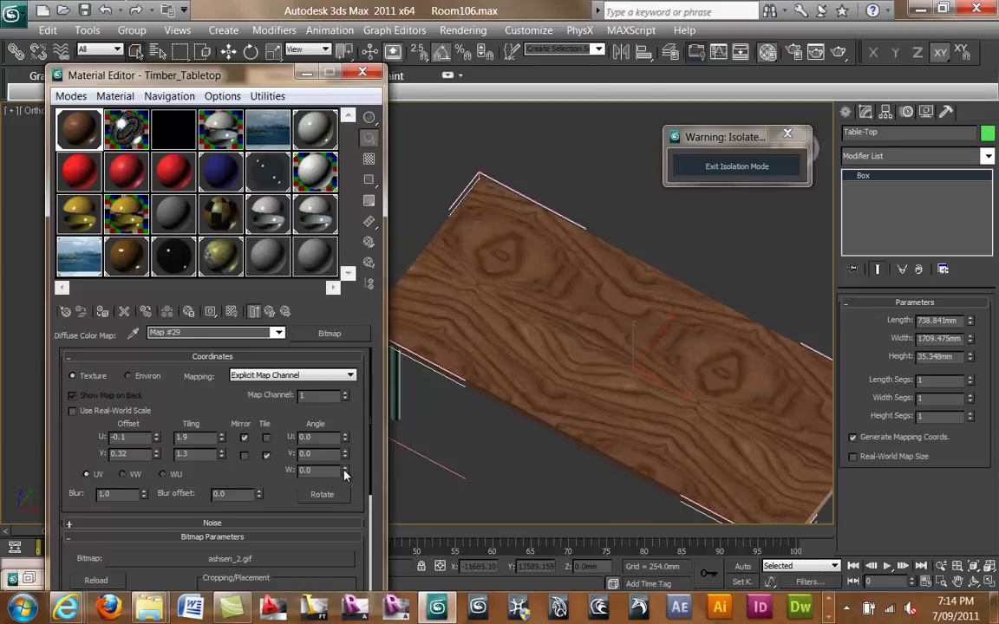
click(330, 470)
key(Return)
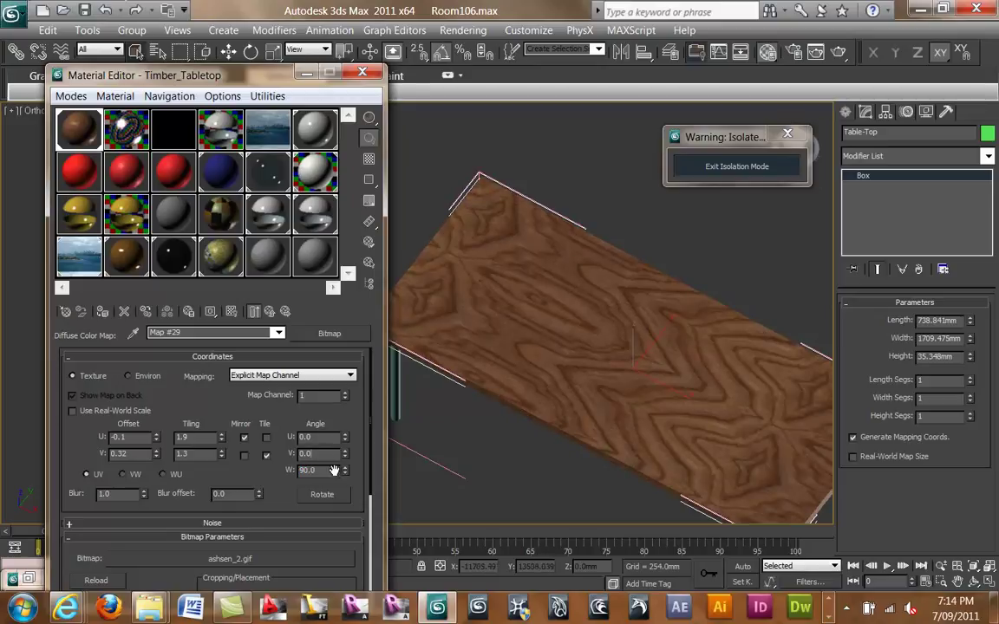
click(156, 433)
drag(156, 437, 156, 453)
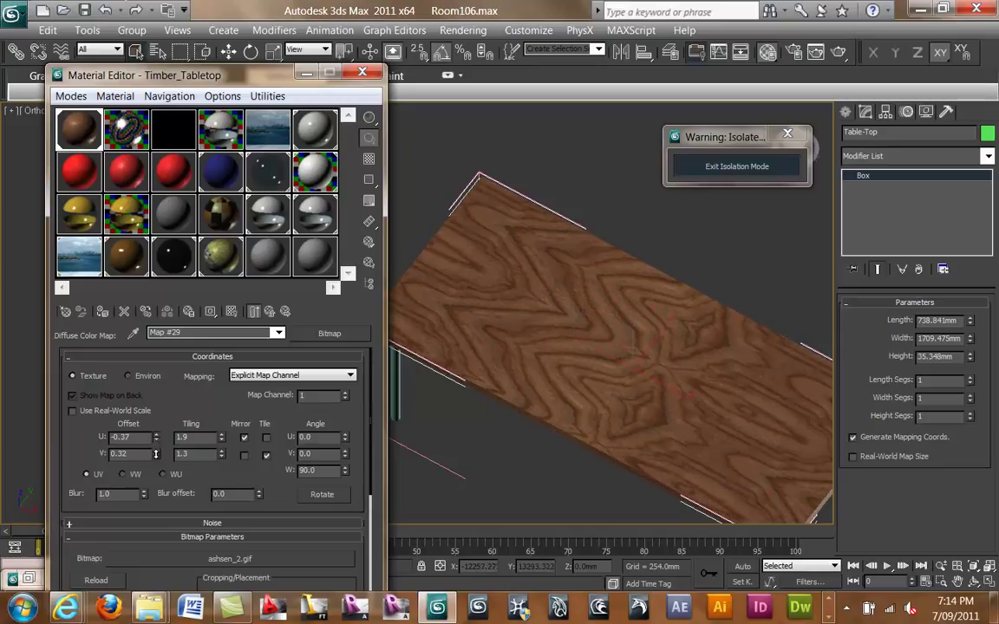
Close the Material Editor, return to the four-viewport layout and select all four table legs in the Orthographic view.
click(371, 75)
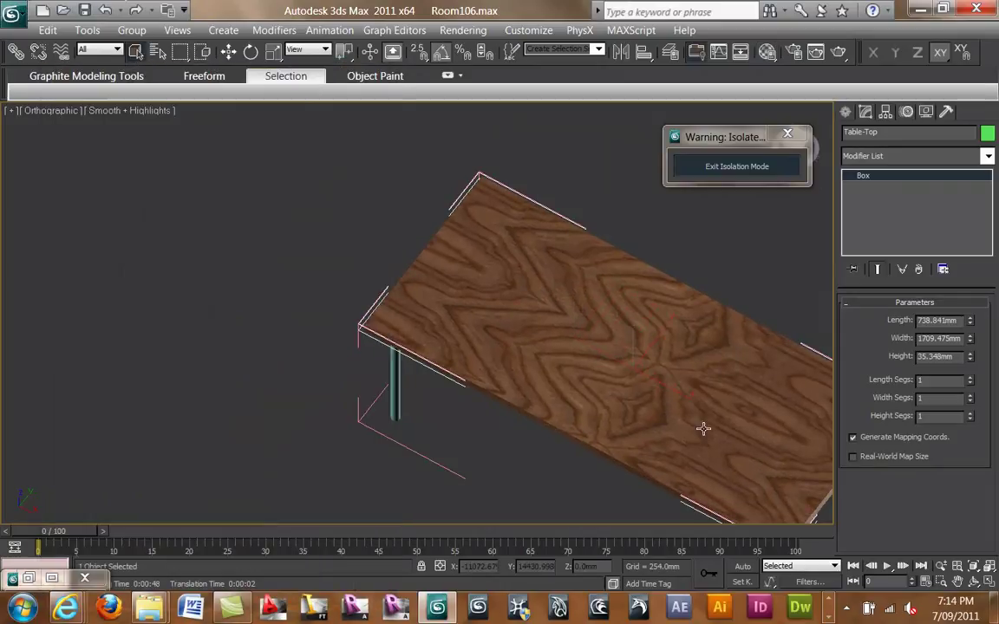
click(990, 583)
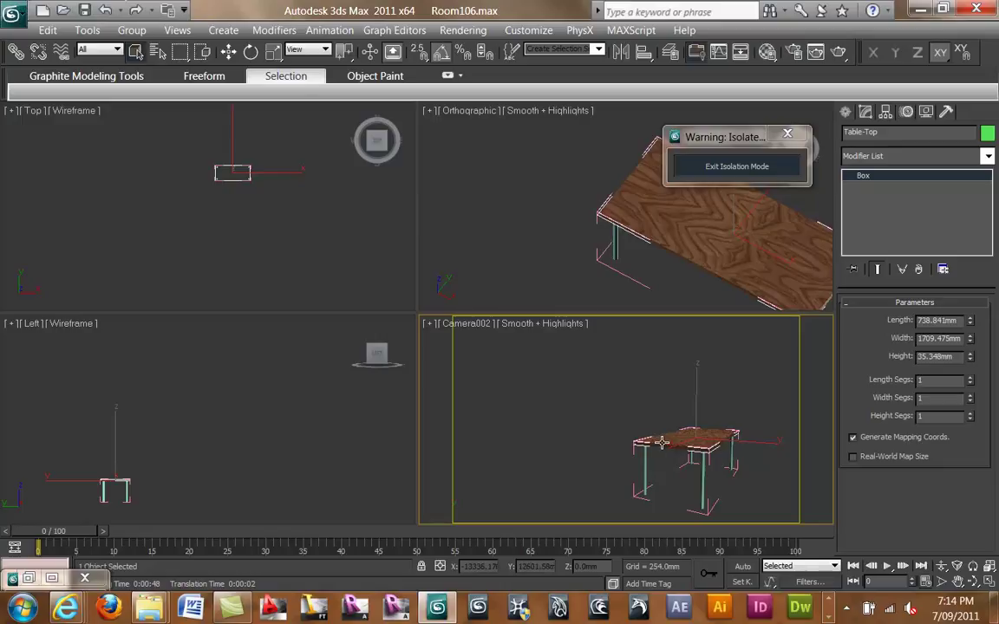
middle_drag(533, 221, 386, 188)
alt+middle_drag(457, 181, 526, 143)
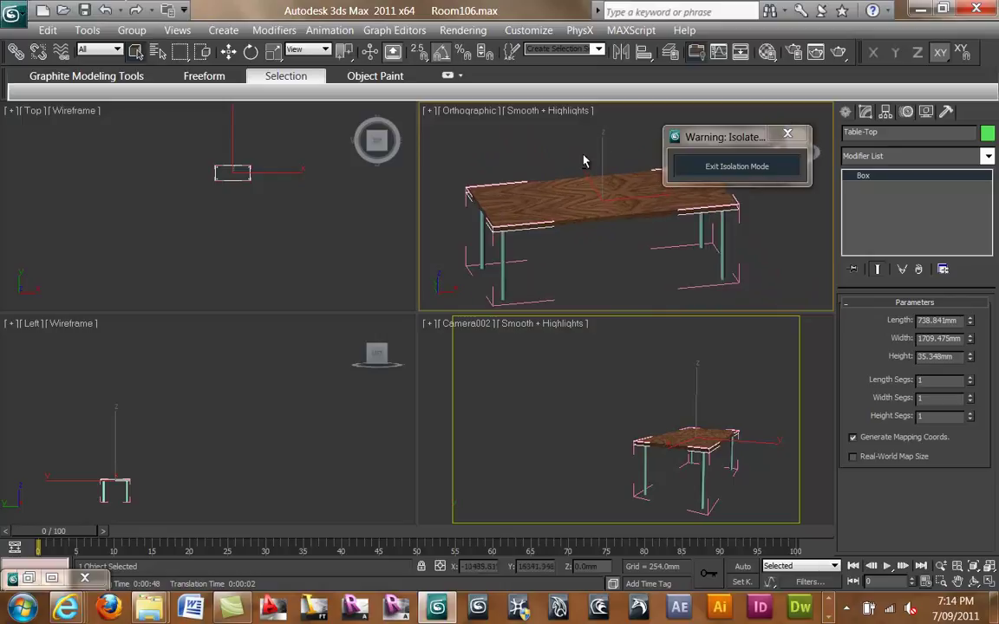
click(481, 250)
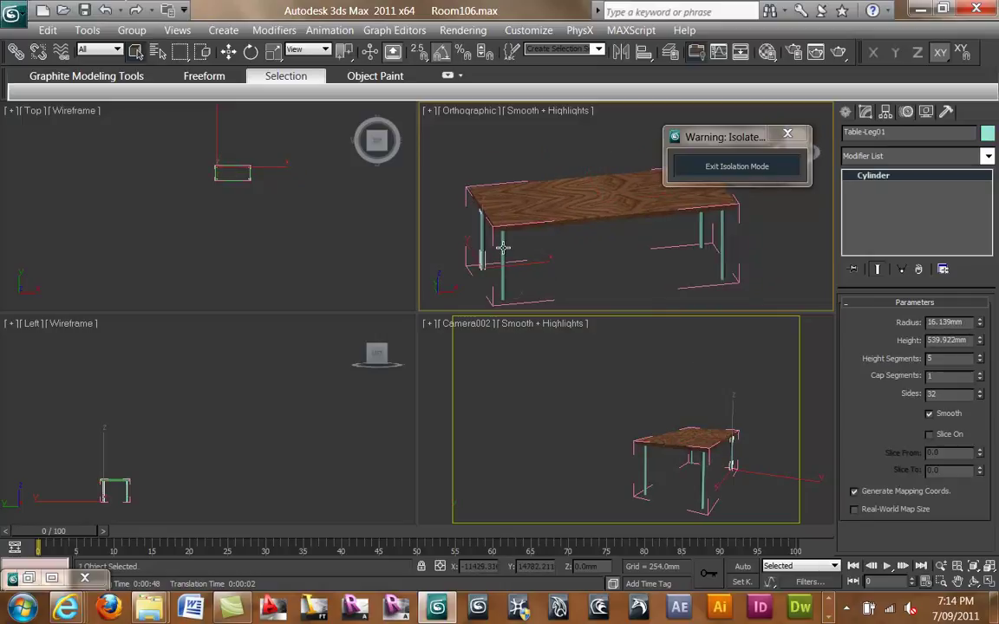
ctrl+click(701, 239)
ctrl+click(719, 241)
ctrl+click(720, 260)
Turn the unused Standard_23 material into an Arch & Design material with the Chrome template and assign it to the table legs.
click(719, 51)
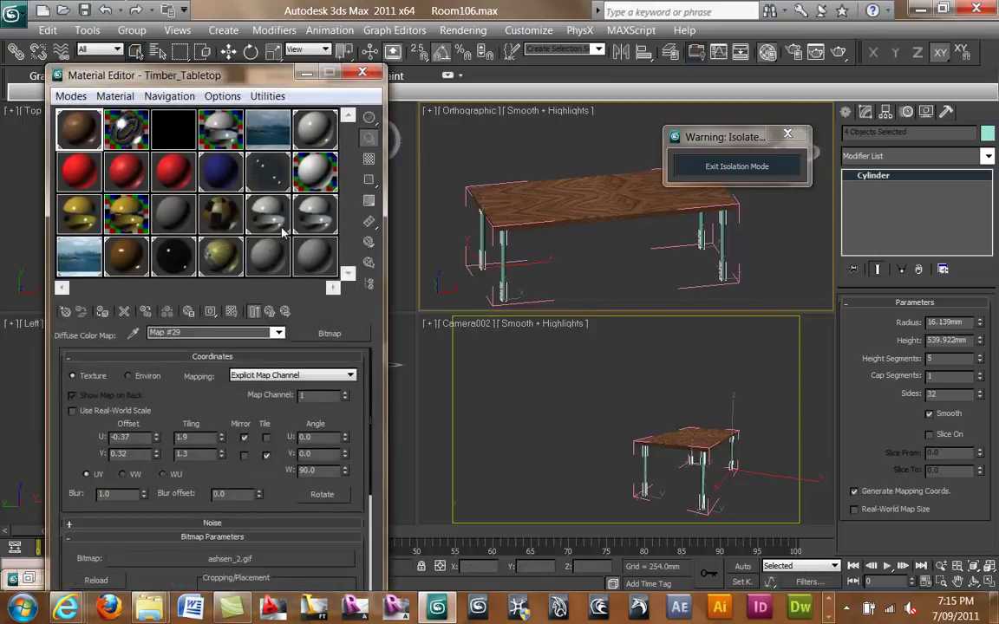
click(264, 254)
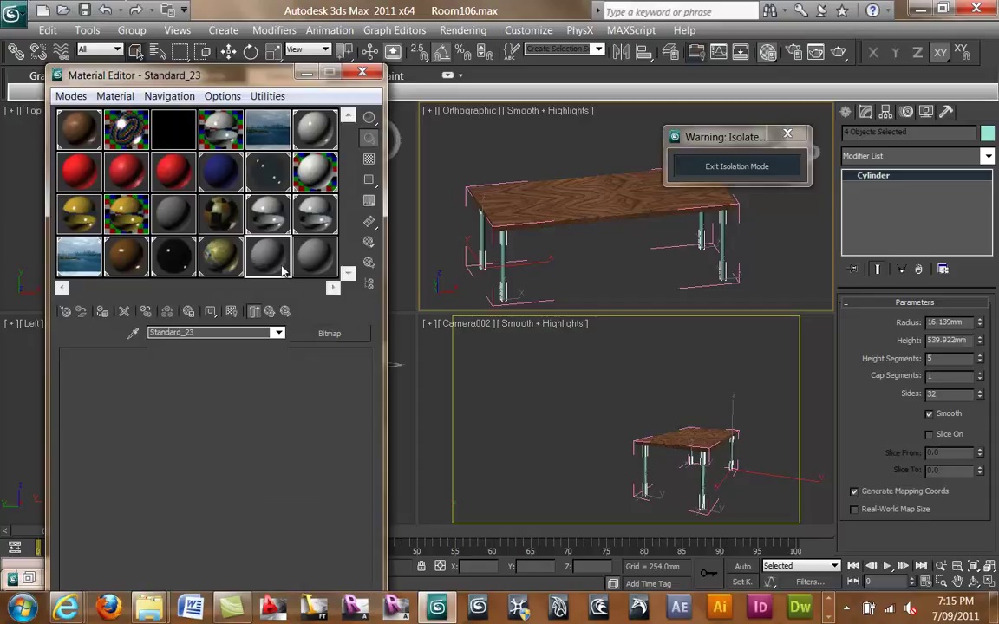
click(330, 334)
double_click(371, 333)
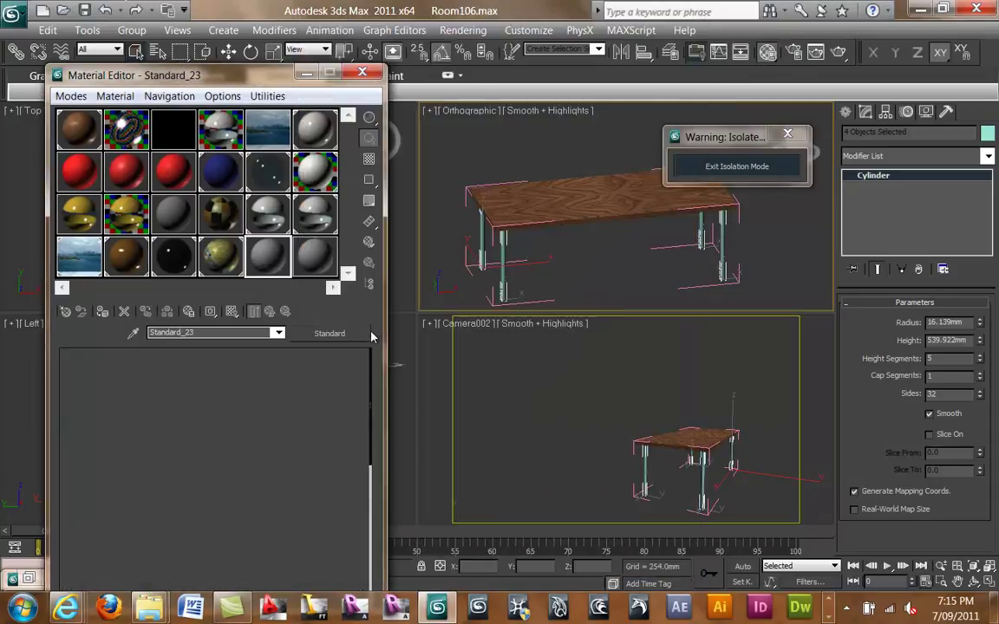
click(353, 370)
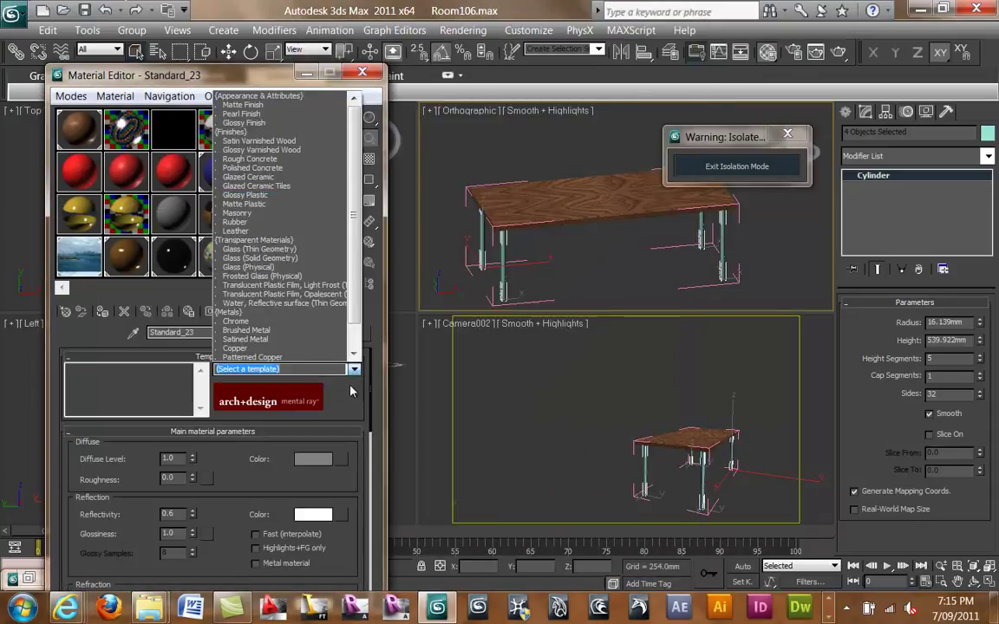
scroll(300, 291, down, 3)
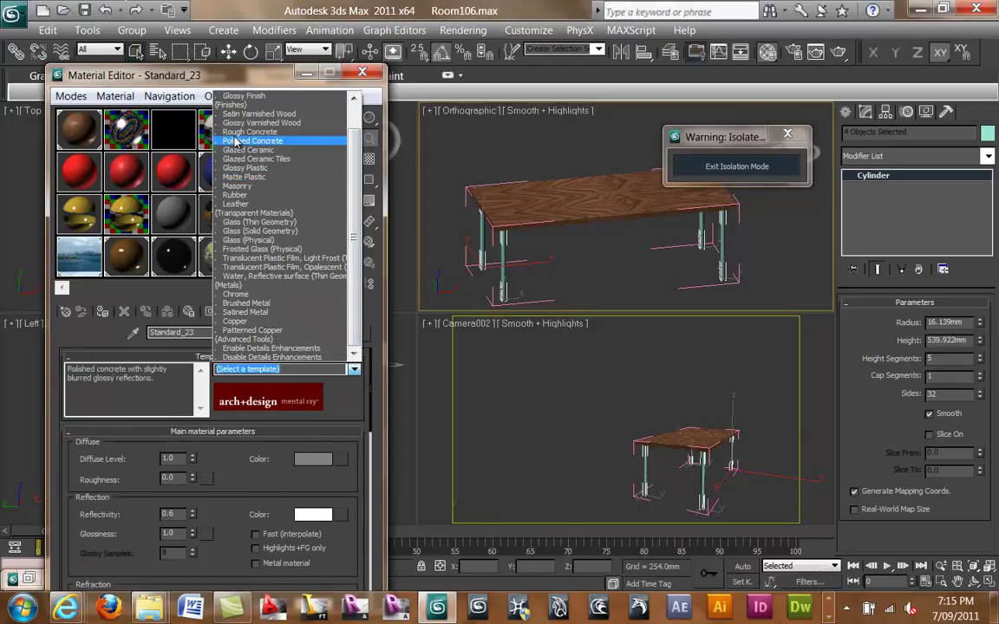
click(251, 297)
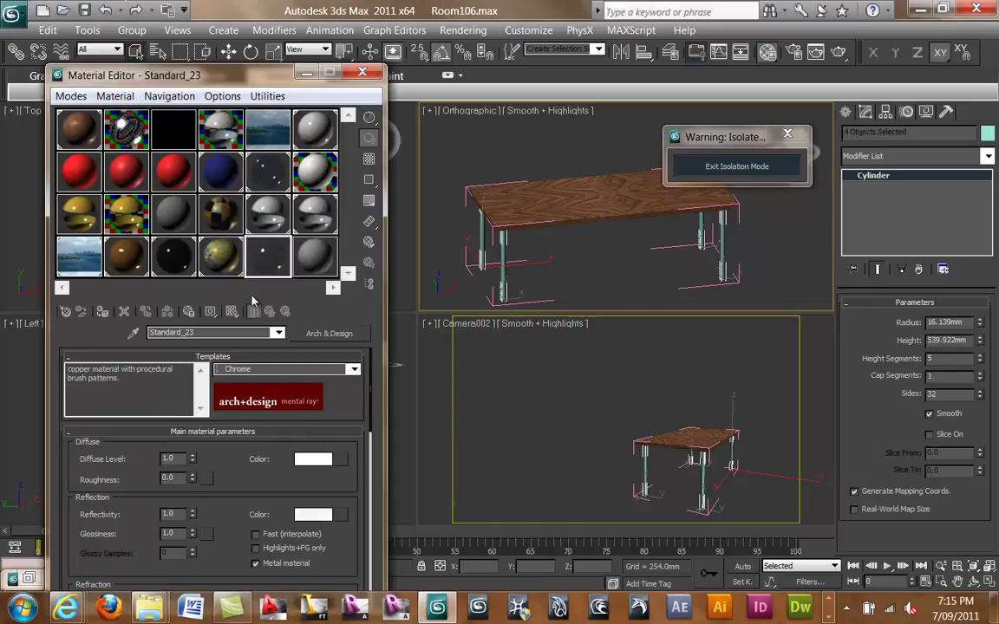
click(102, 313)
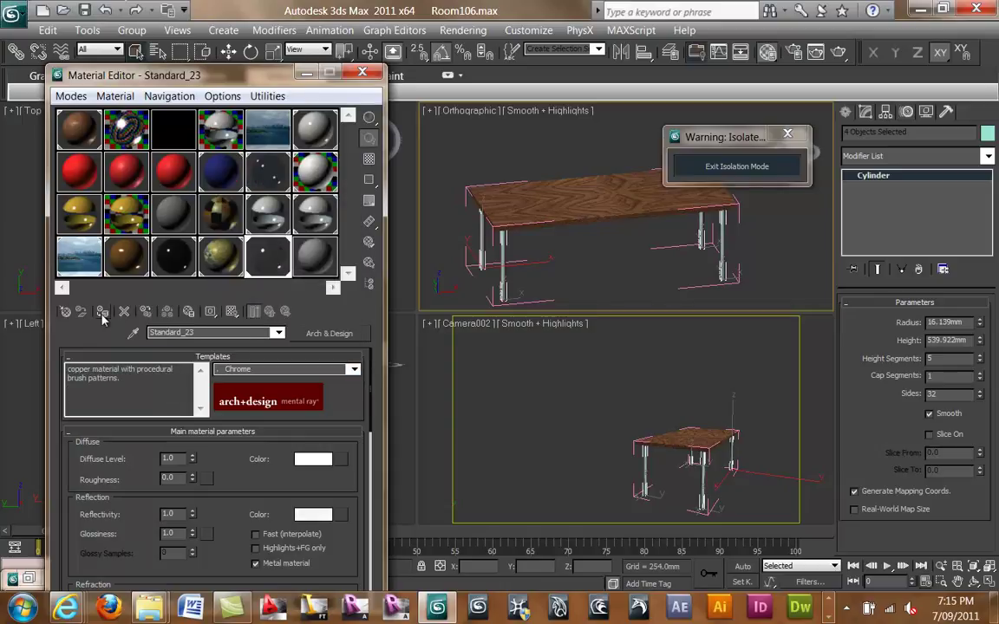
Inspect an enlarged preview of the leg material with the checkered sample background turned on.
double_click(265, 264)
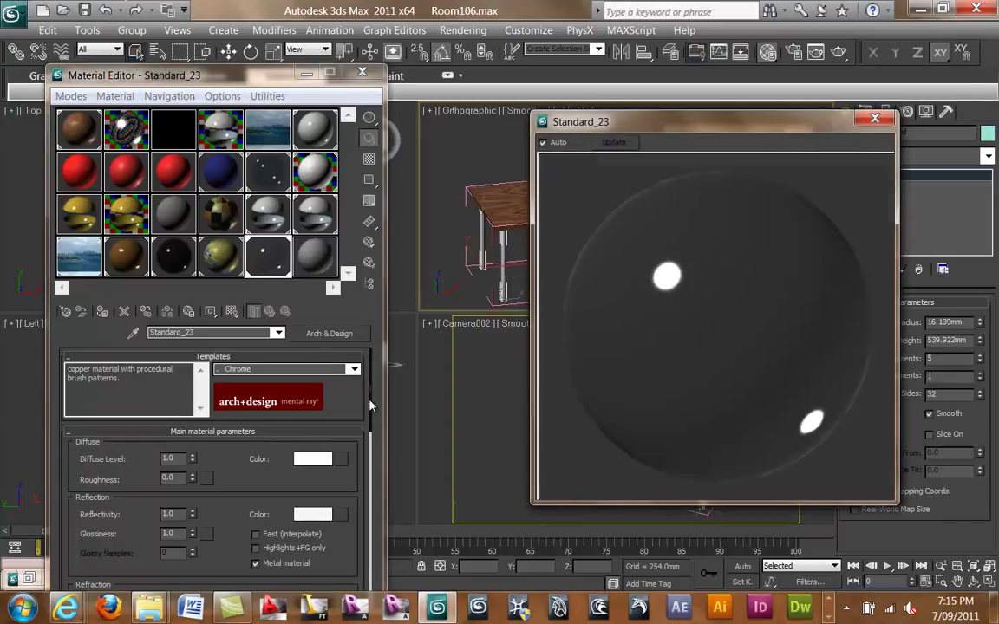
click(370, 160)
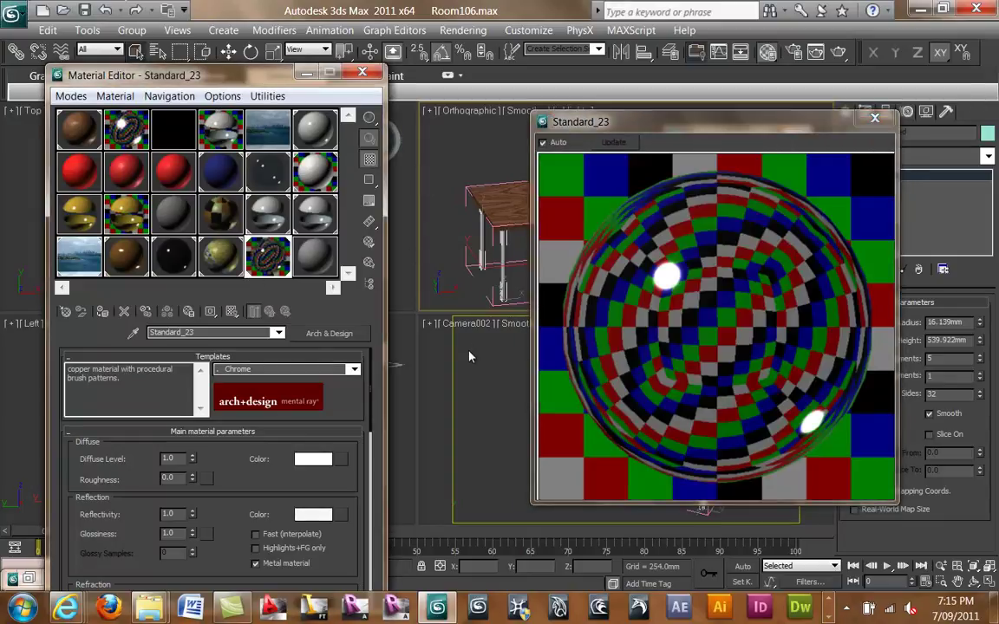
click(874, 117)
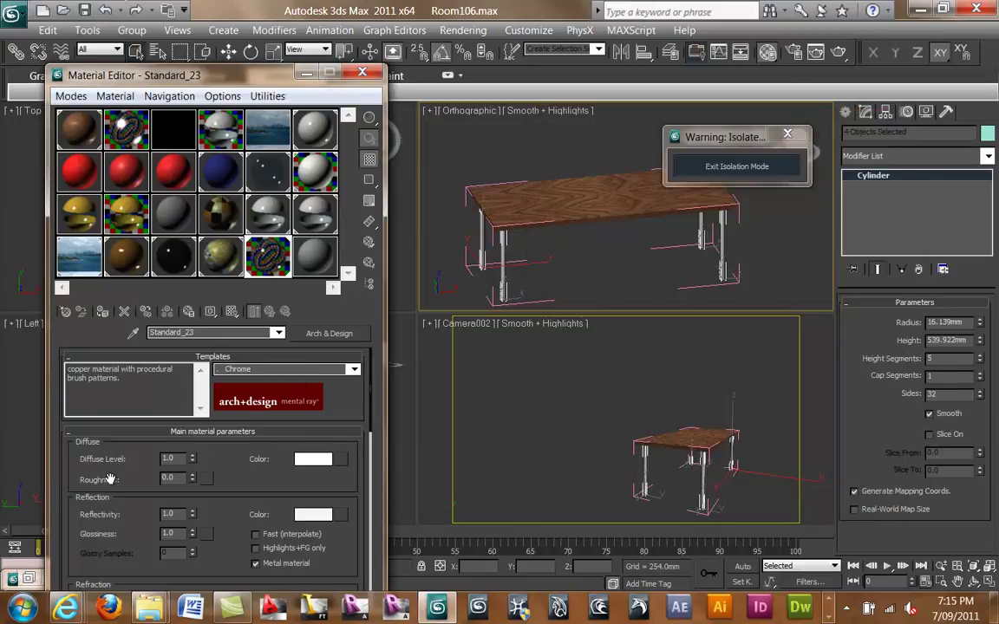
Try the Glossy Finish template on the leg material and review its reflection and refraction parameters.
scroll(91, 510, down, 1)
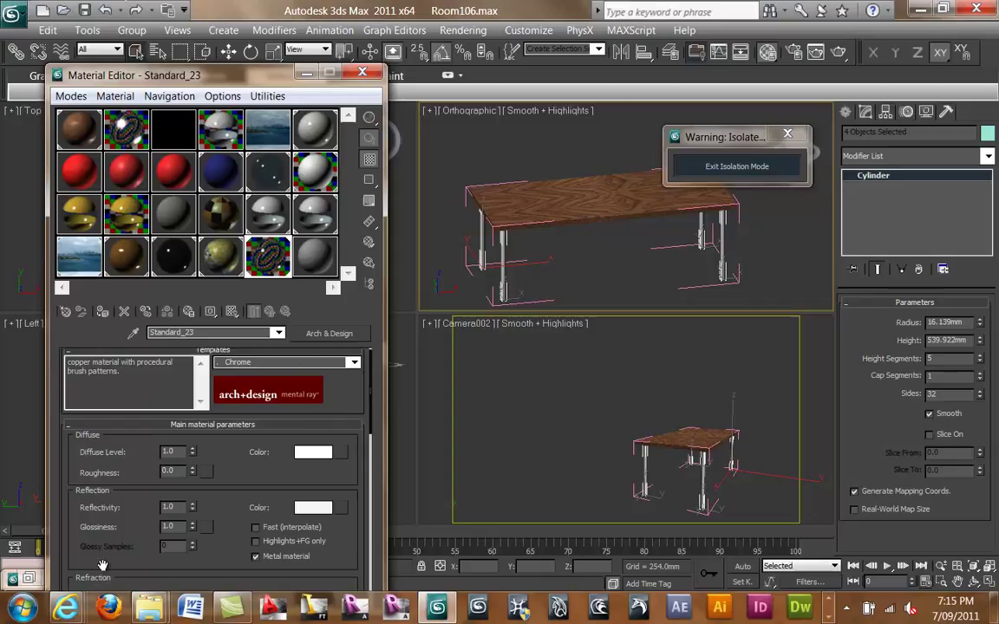
click(354, 363)
scroll(325, 282, up, 2)
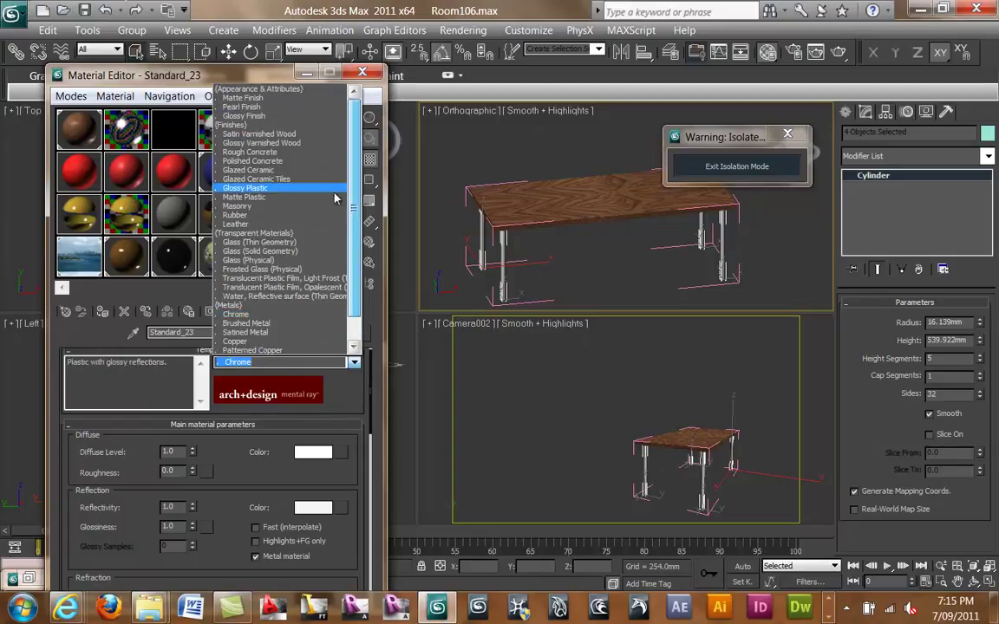
click(278, 116)
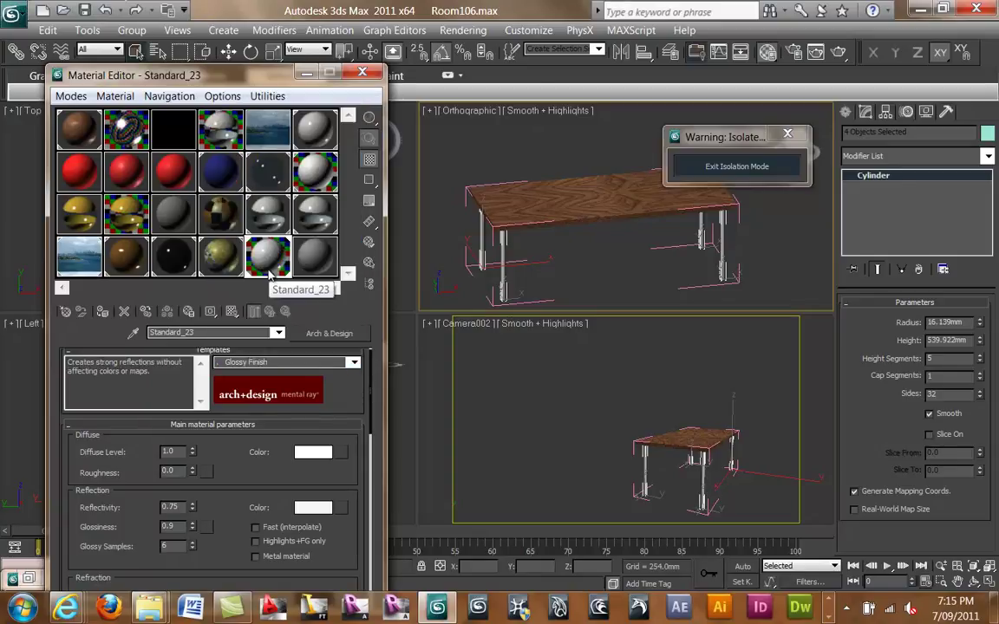
scroll(96, 421, down, 3)
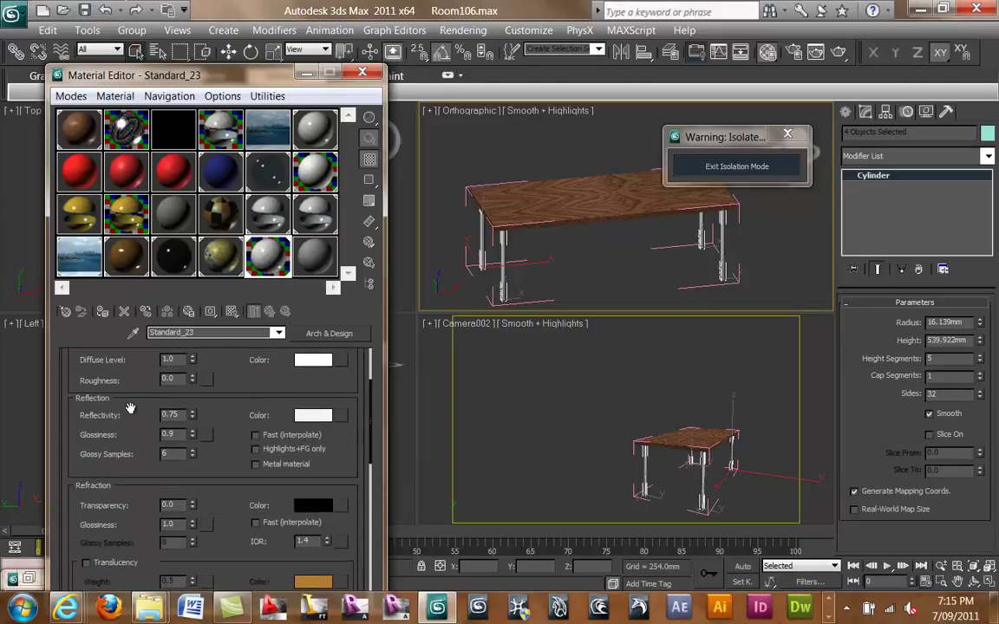
scroll(93, 536, up, 3)
Apply the Satined Metal template to the leg material and check its enlarged sample preview.
click(321, 369)
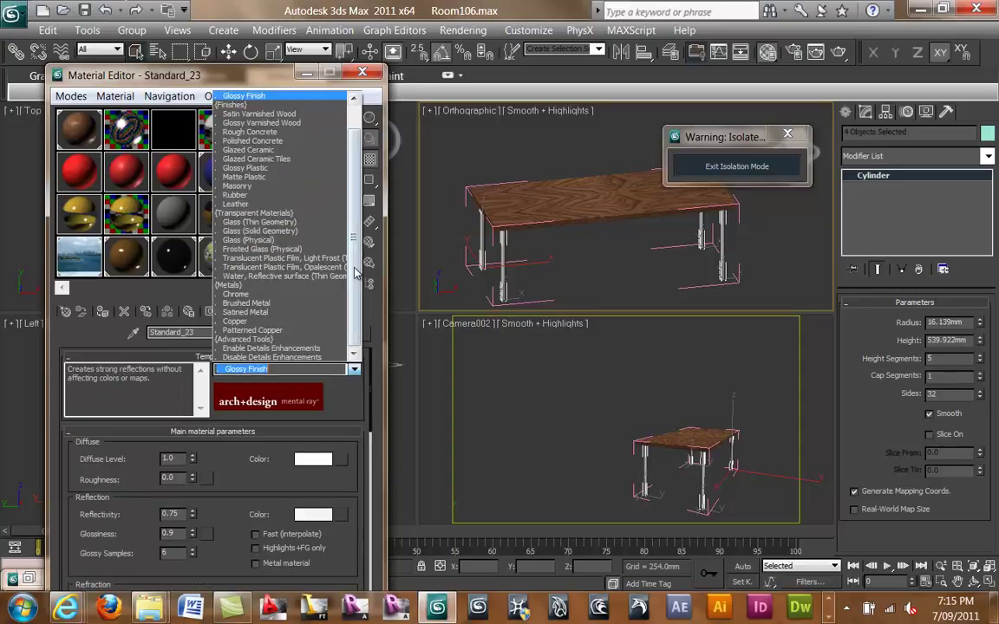
scroll(355, 252, down, 1)
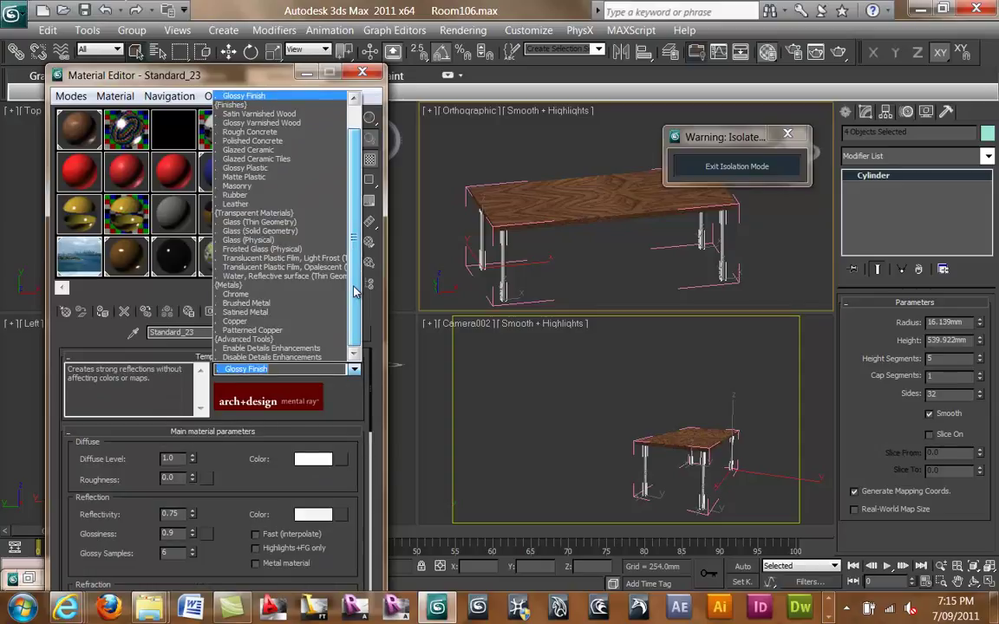
click(272, 313)
double_click(264, 256)
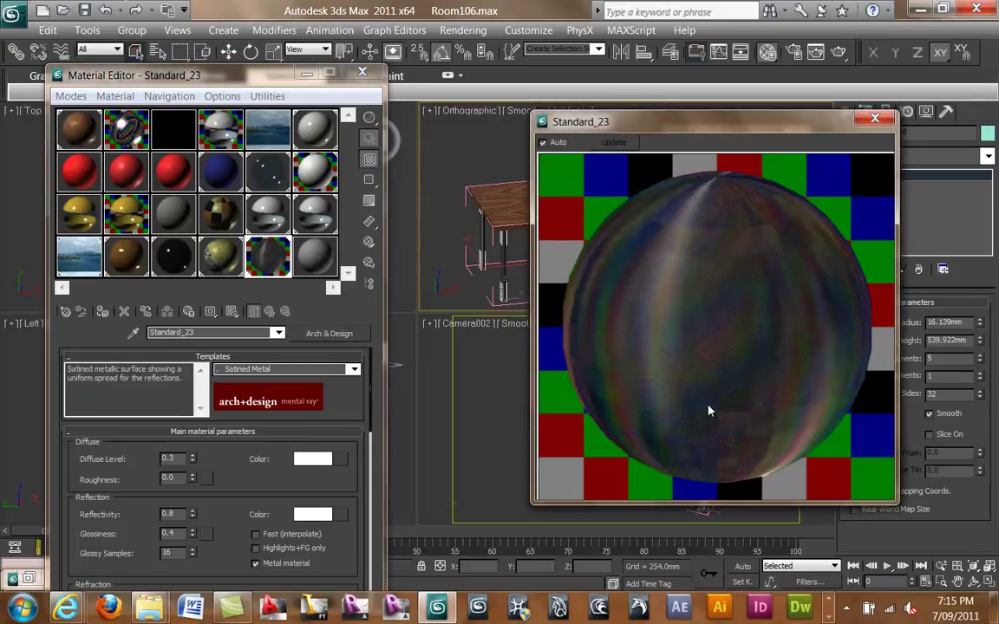
scroll(77, 433, down, 4)
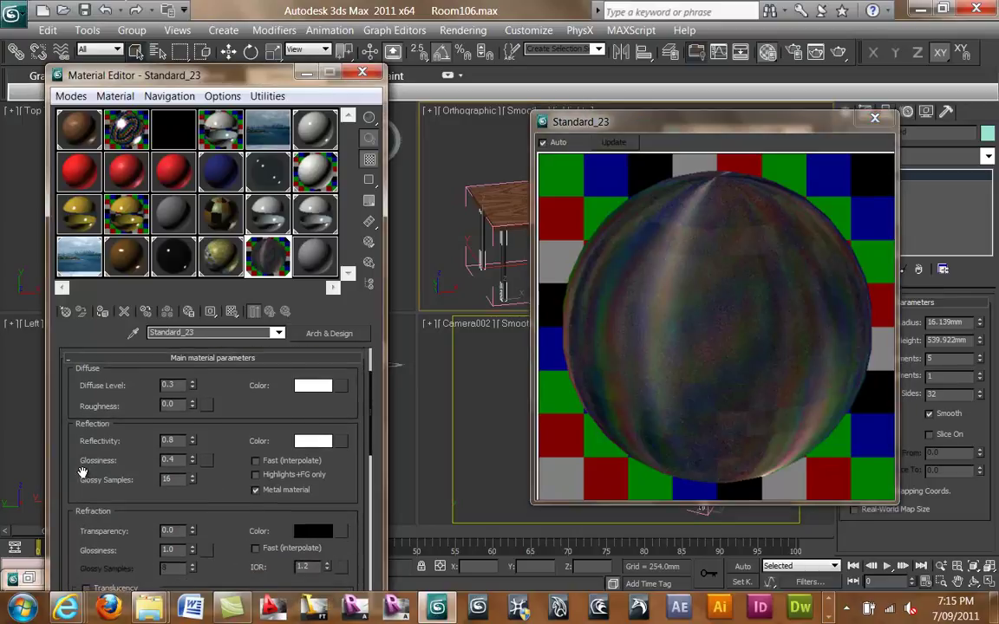
click(874, 117)
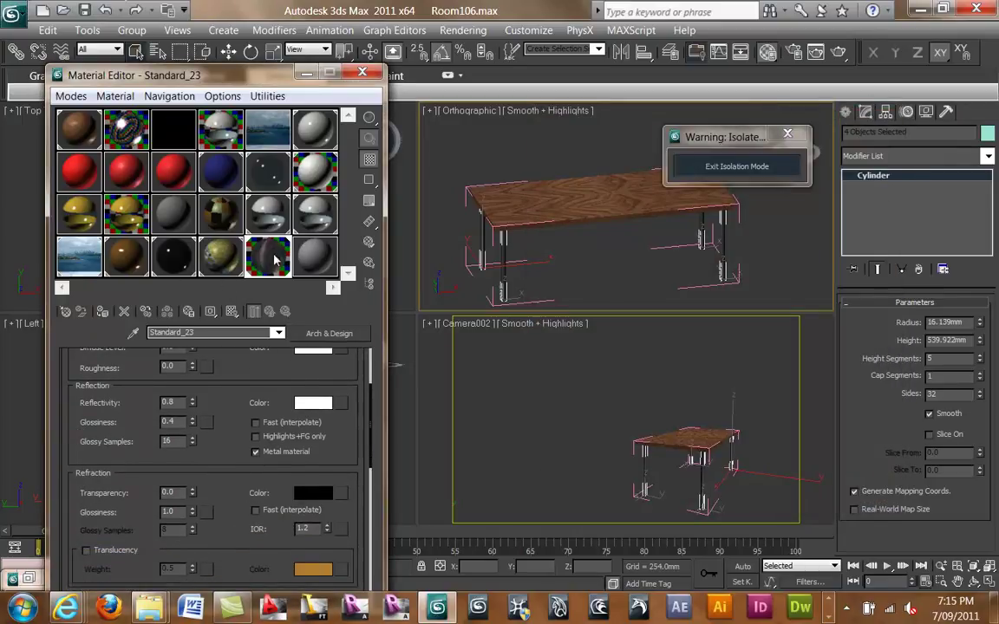
Exit isolation mode, close the Material Editor and maximize the Camera002 viewport.
click(737, 166)
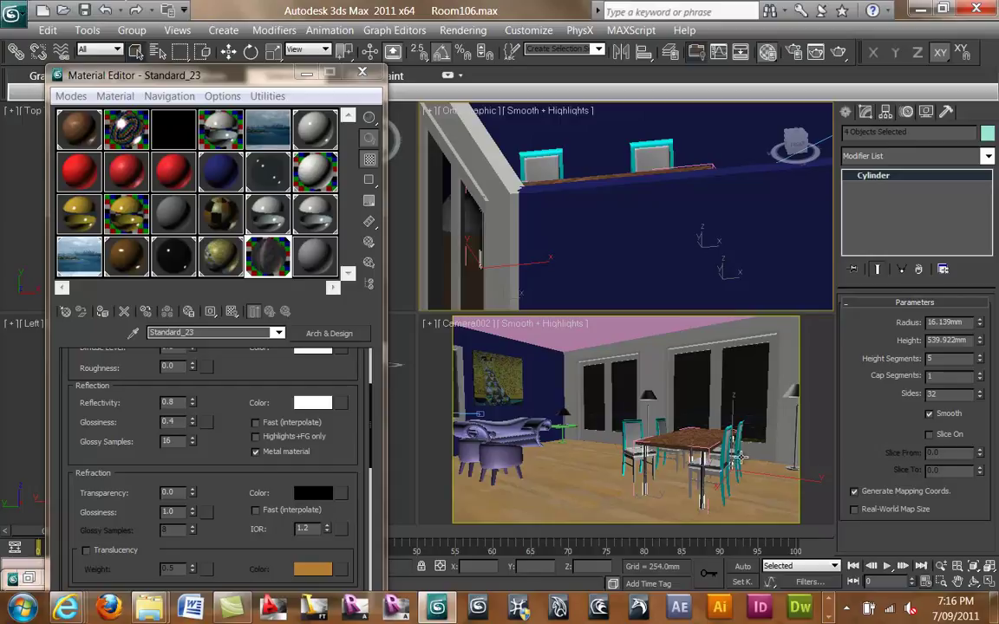
right_click(574, 453)
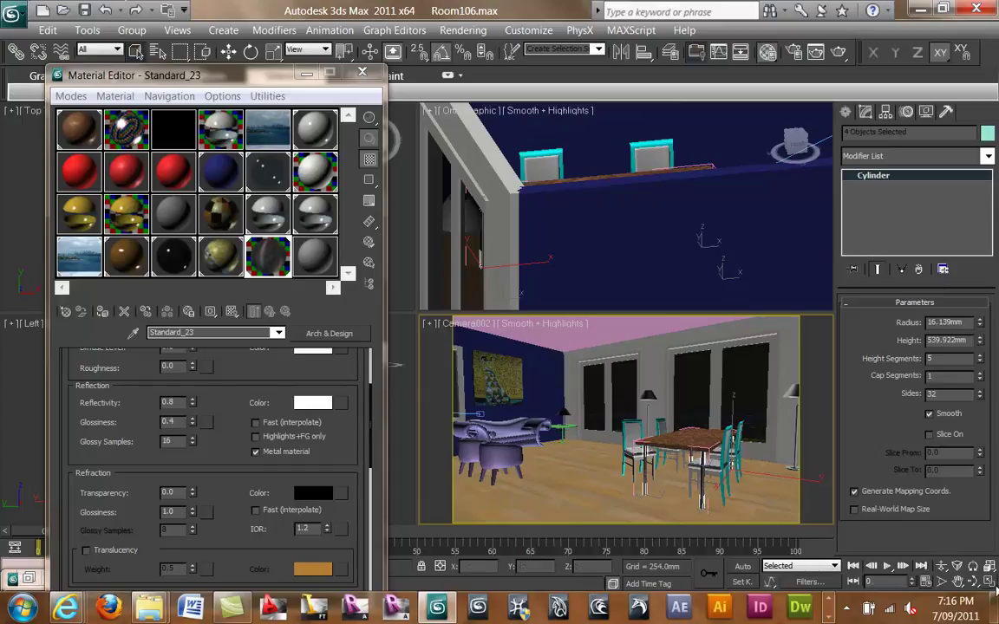
click(363, 71)
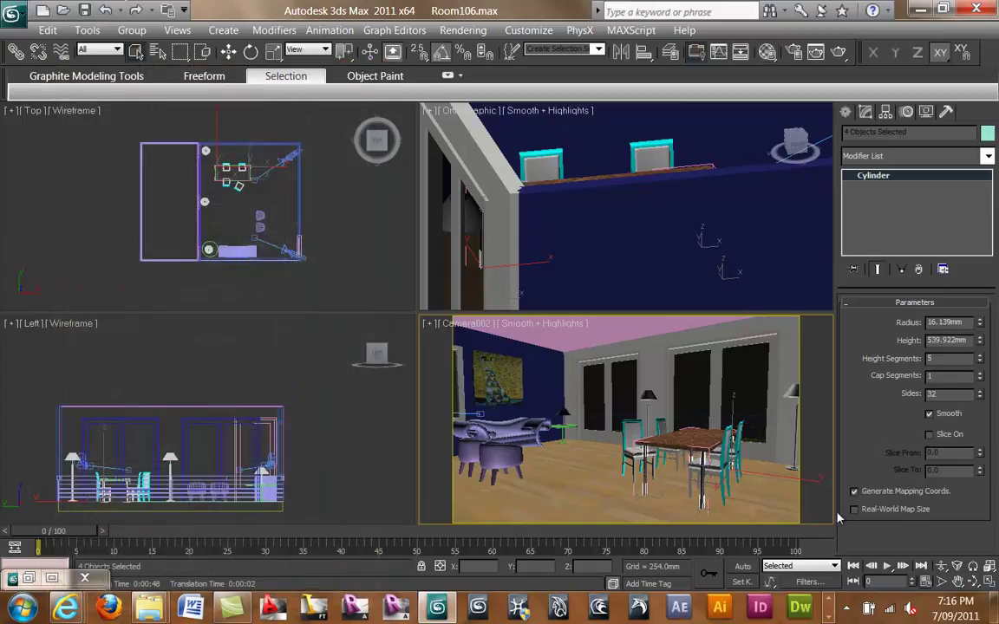
click(990, 581)
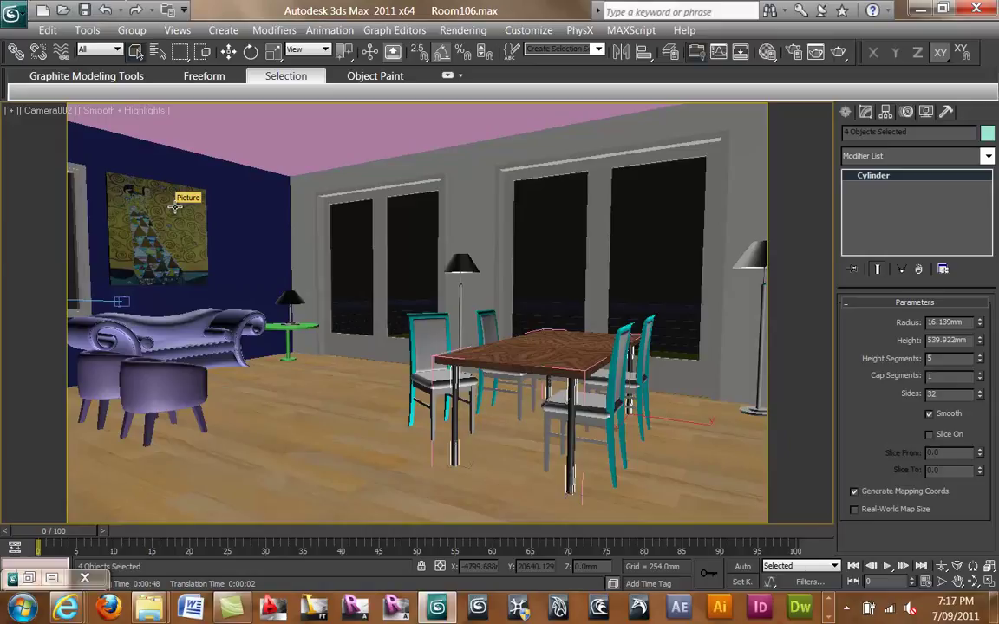
Render the Camera002 view and examine the new tabletop and leg materials in the rendered frame.
click(839, 54)
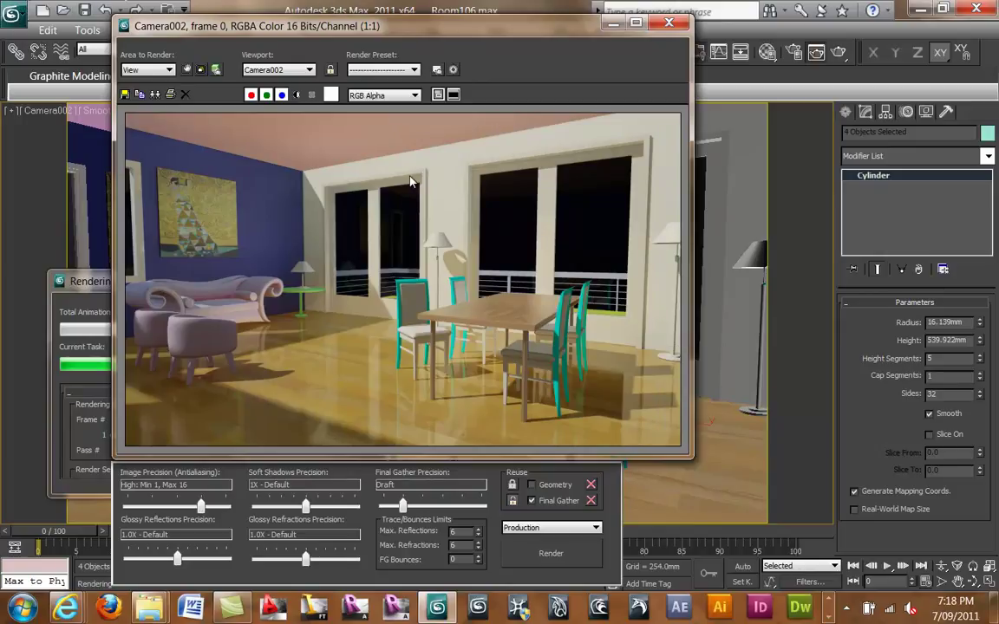
mouse_move(439, 31)
mouse_down()
mouse_move(863, 30)
mouse_move(460, 69)
mouse_move(454, 41)
mouse_up()
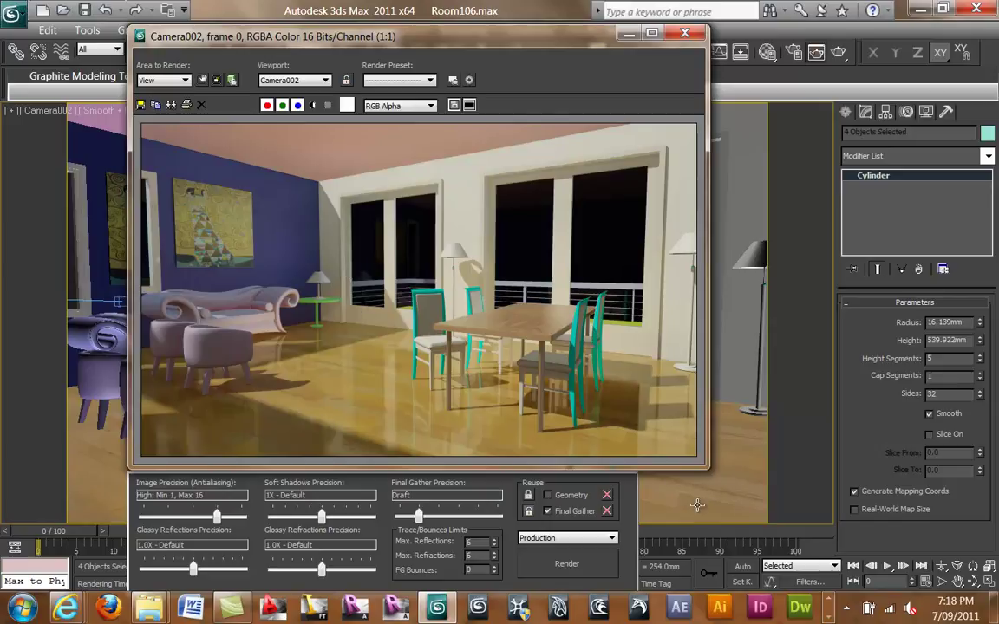
click(830, 618)
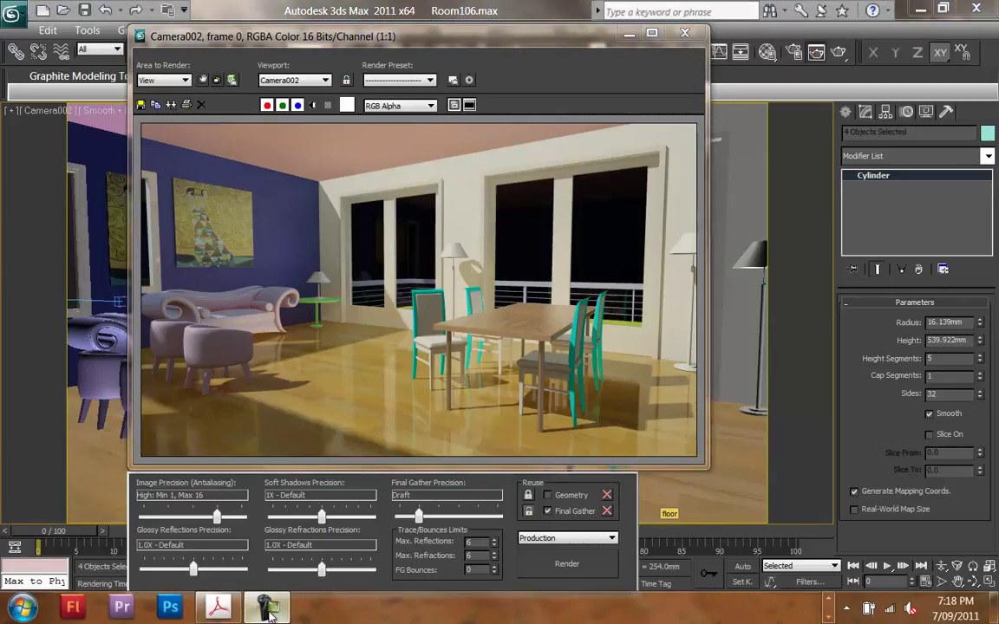